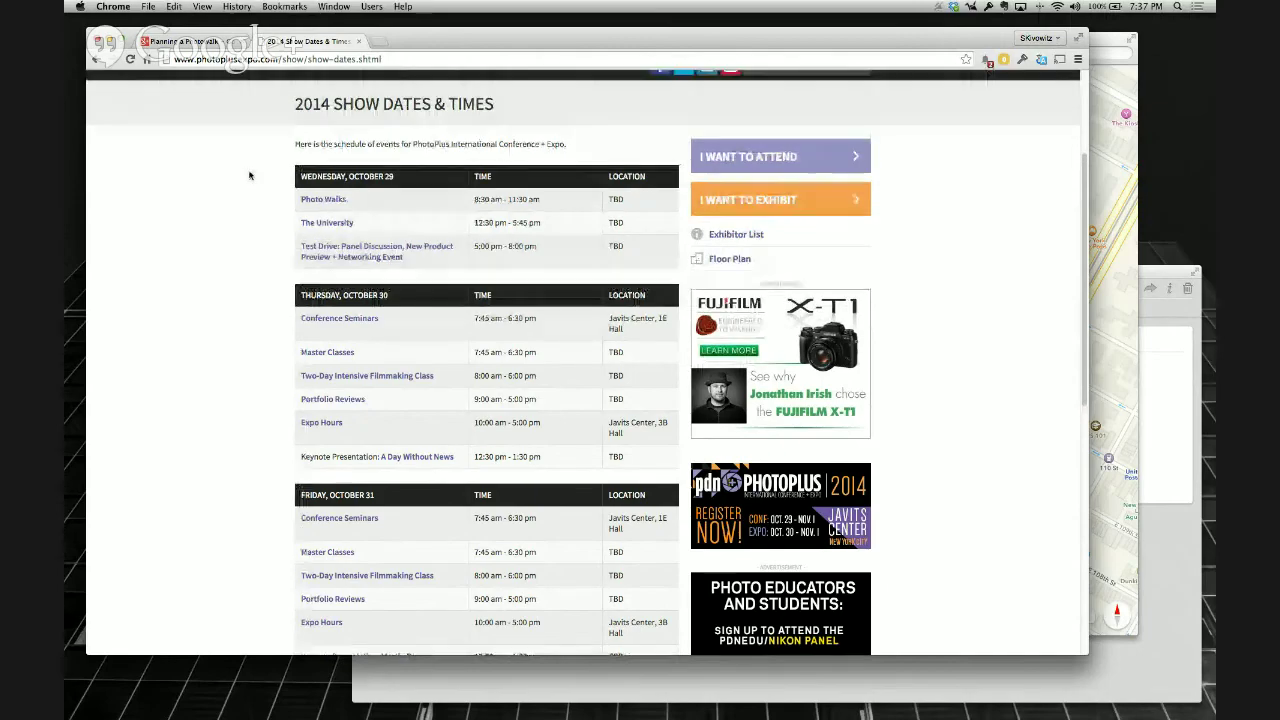
Open the Show Dates & Times page of the PhotoPlus site again from its Show section
scroll(250, 175, up, 3)
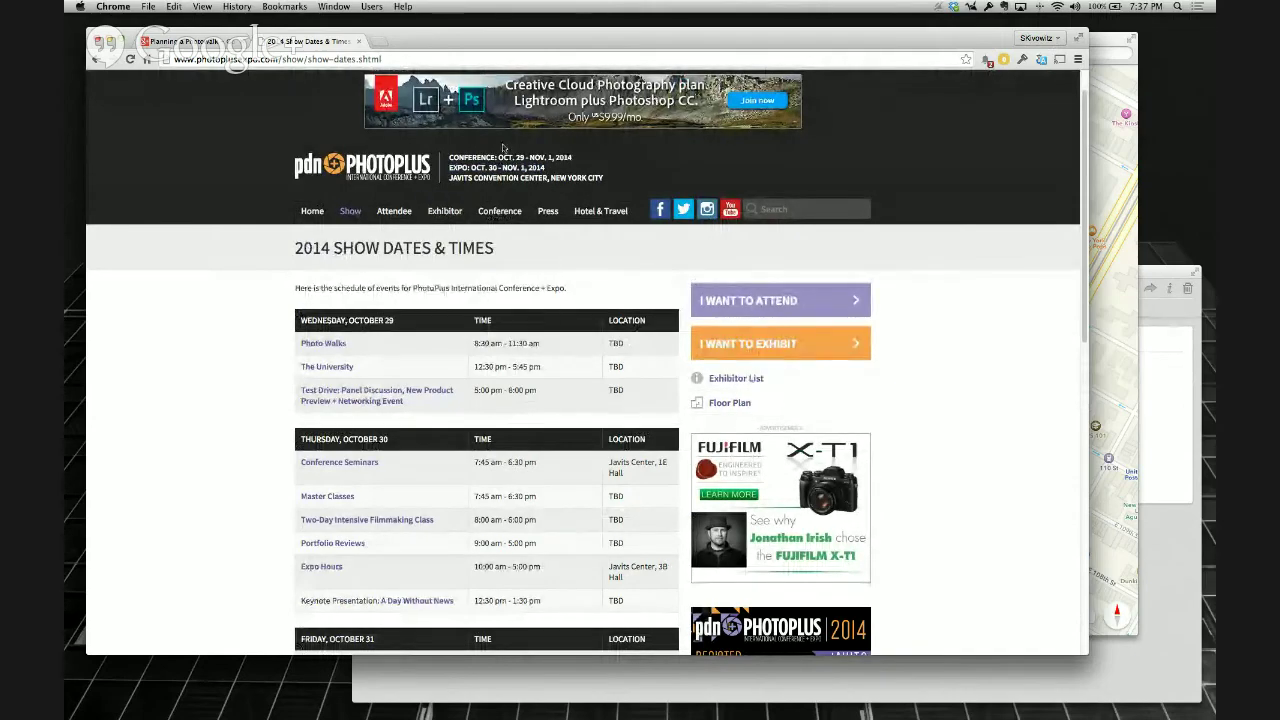
mouse_move(548, 191)
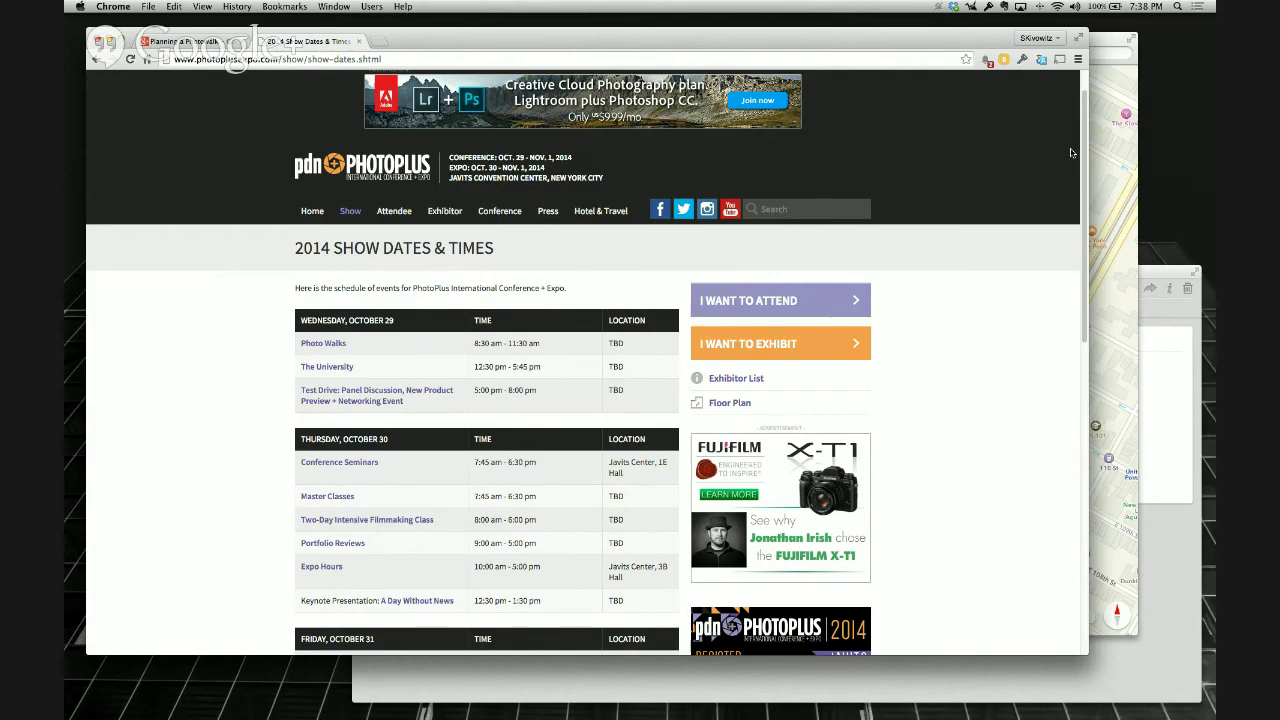
mouse_move(350, 212)
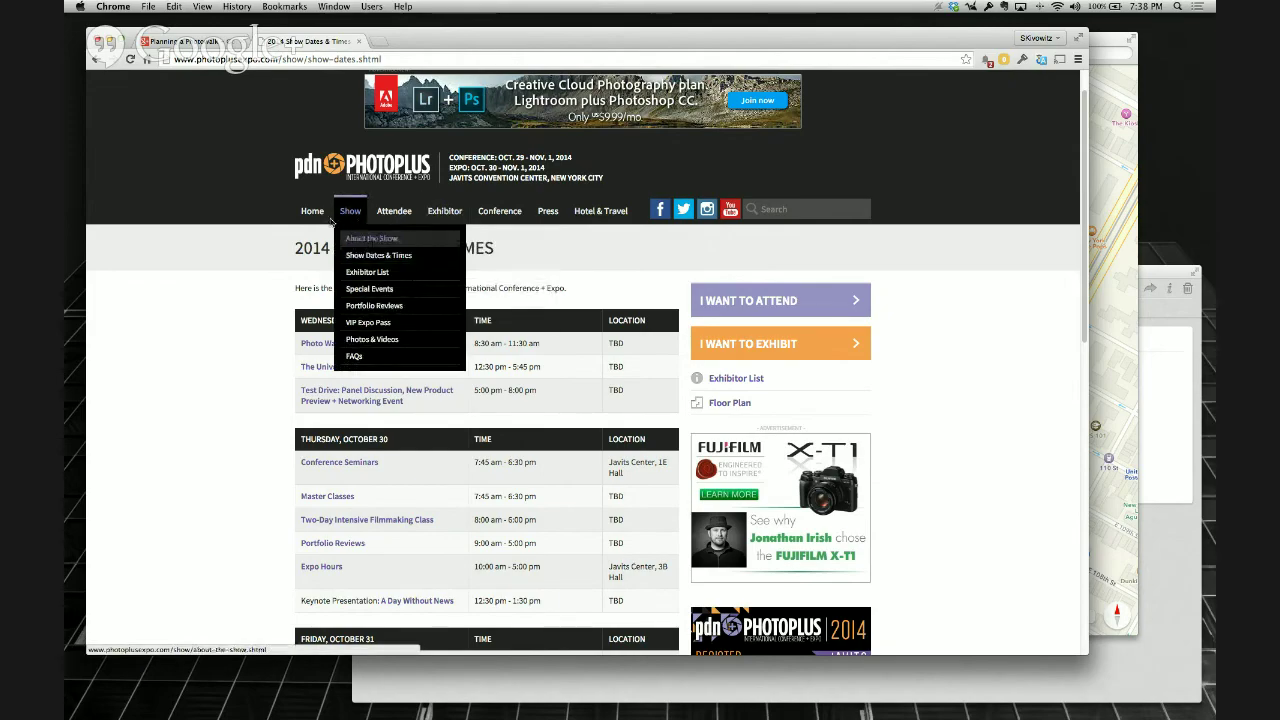
click(380, 256)
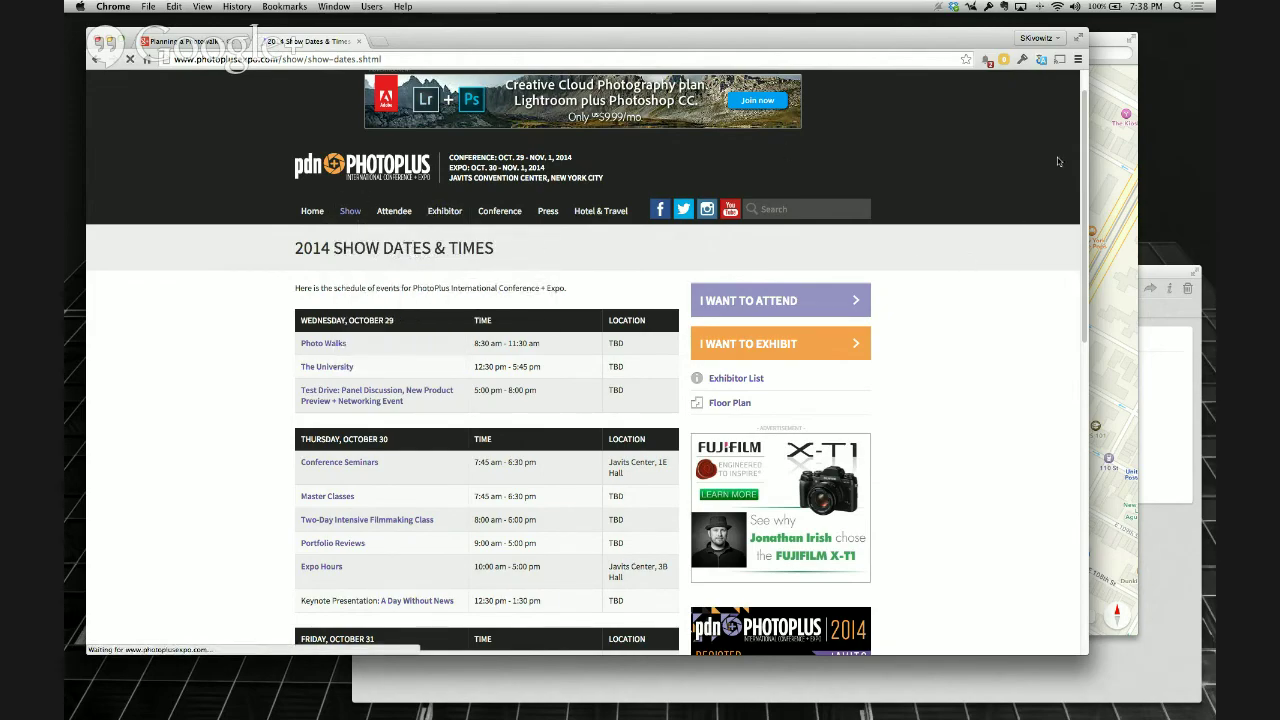
Find the Saturday, November 01 schedule, highlight its Expo Hours time for reading, and clear the highlight
scroll(1083, 157, down, 5)
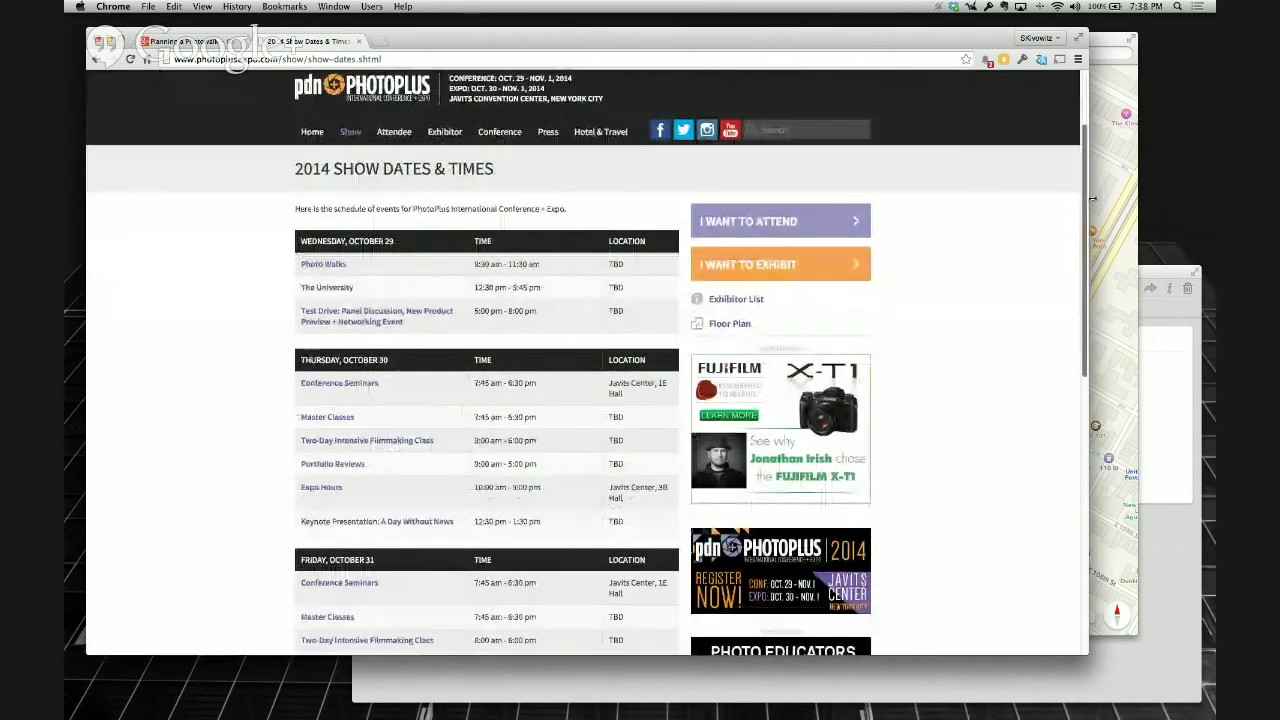
scroll(435, 224, down, 7)
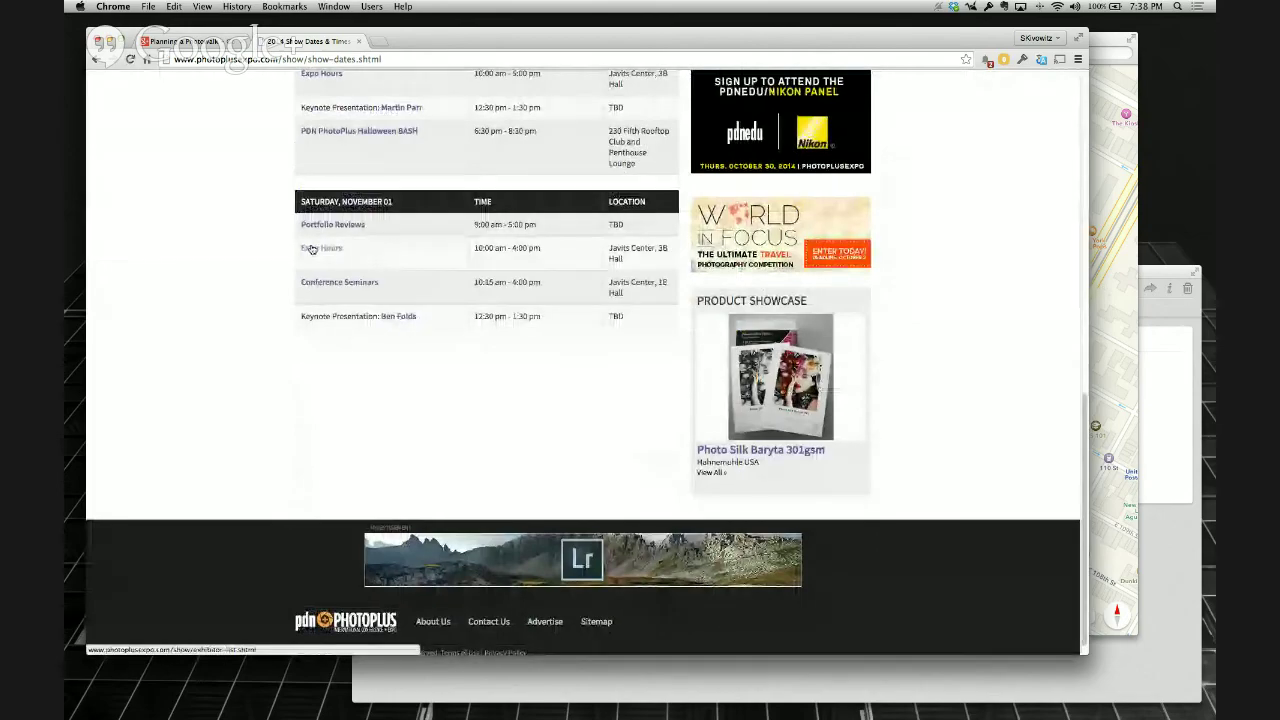
drag(554, 251, 482, 276)
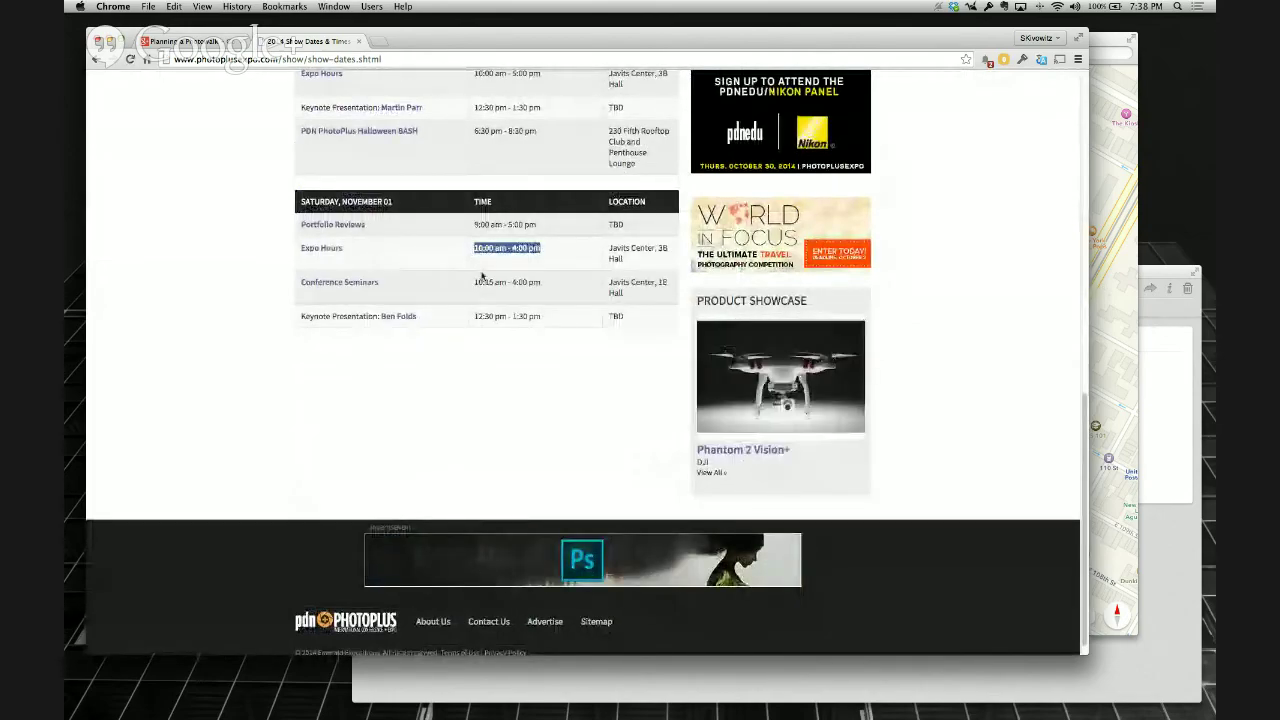
click(553, 293)
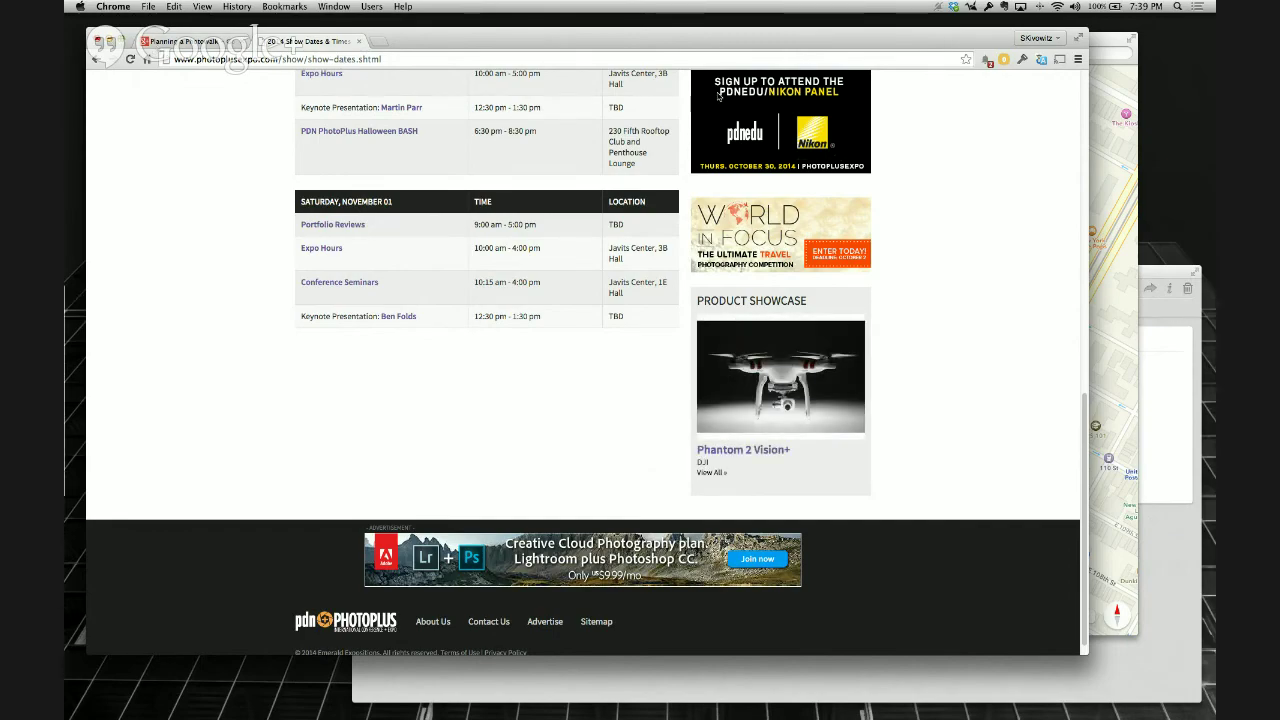
Switch to Maps, rotate the map so W 110th St runs nearly horizontal, and frame Central Park's whole north edge
key(super+Tab)
drag(743, 50, 705, 50)
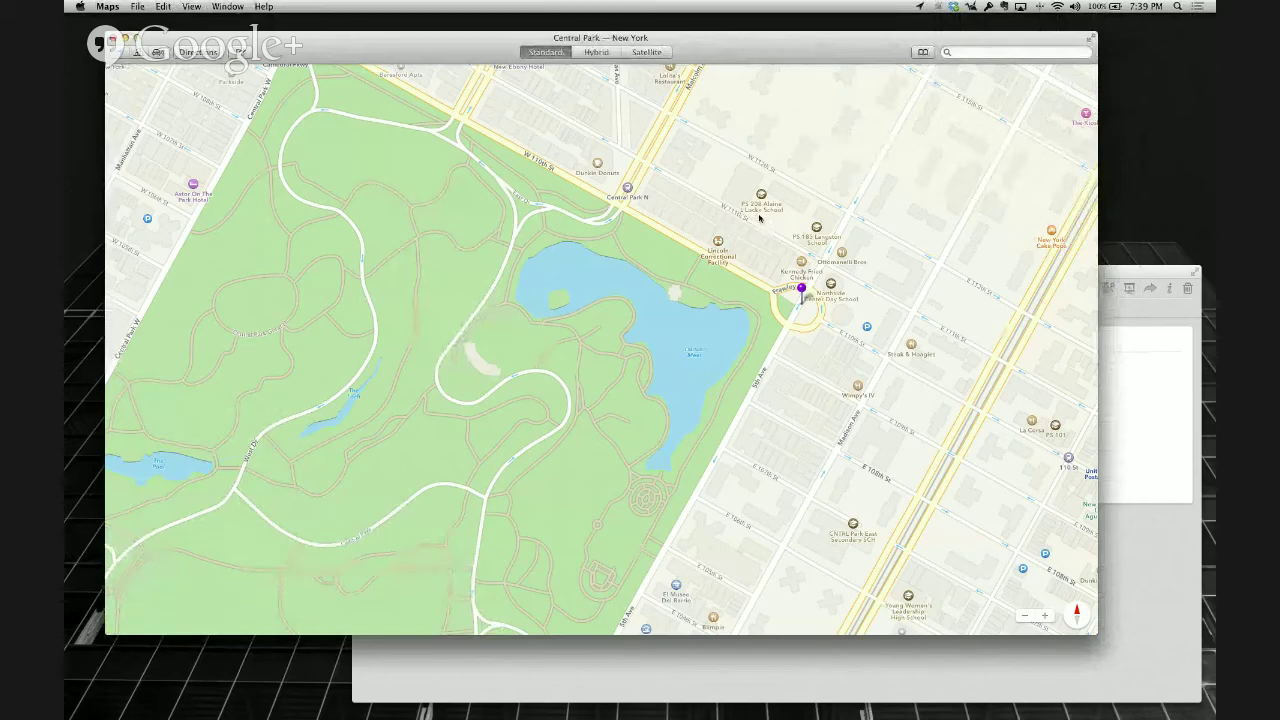
scroll(766, 270, right, 5)
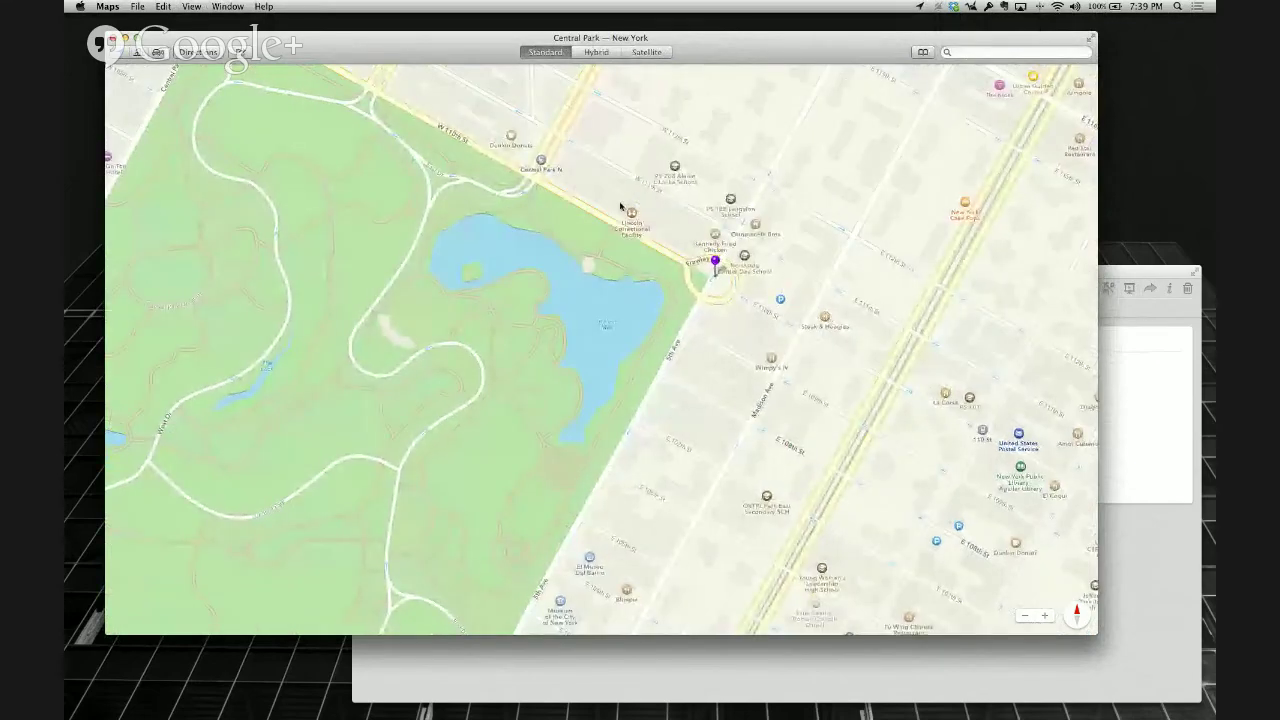
key(shift+super+Up)
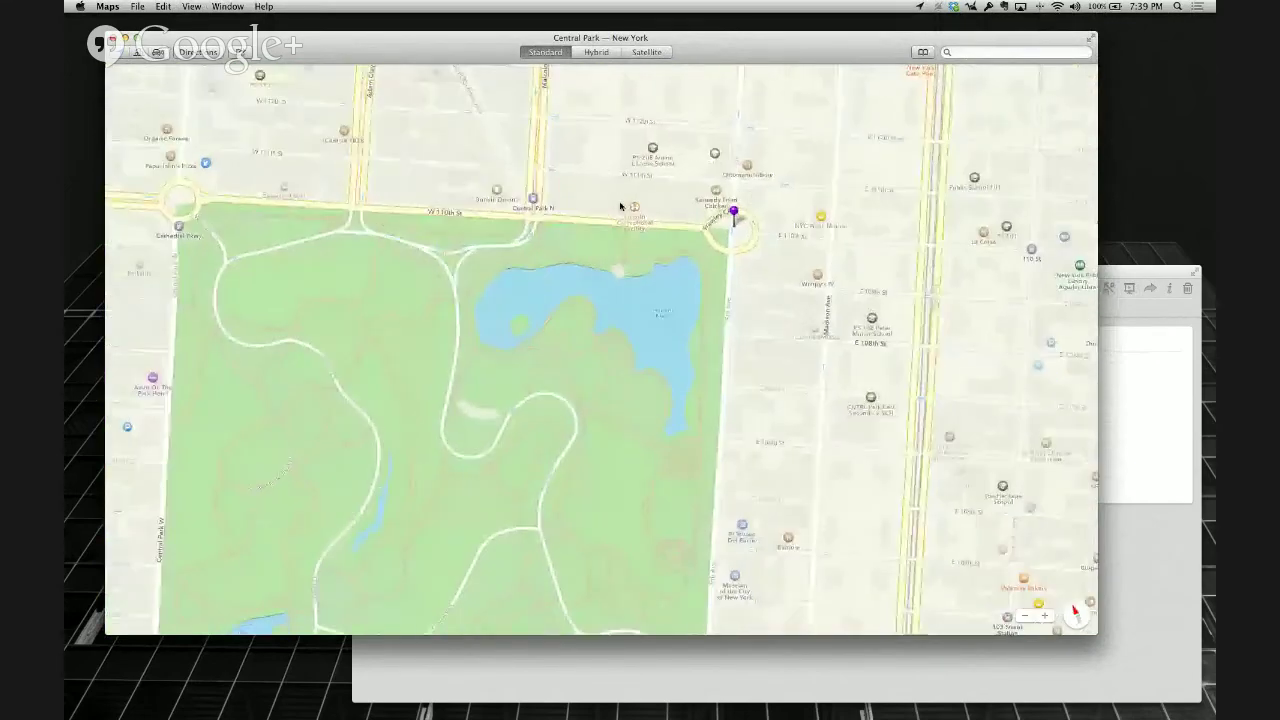
scroll(620, 206, up, 2)
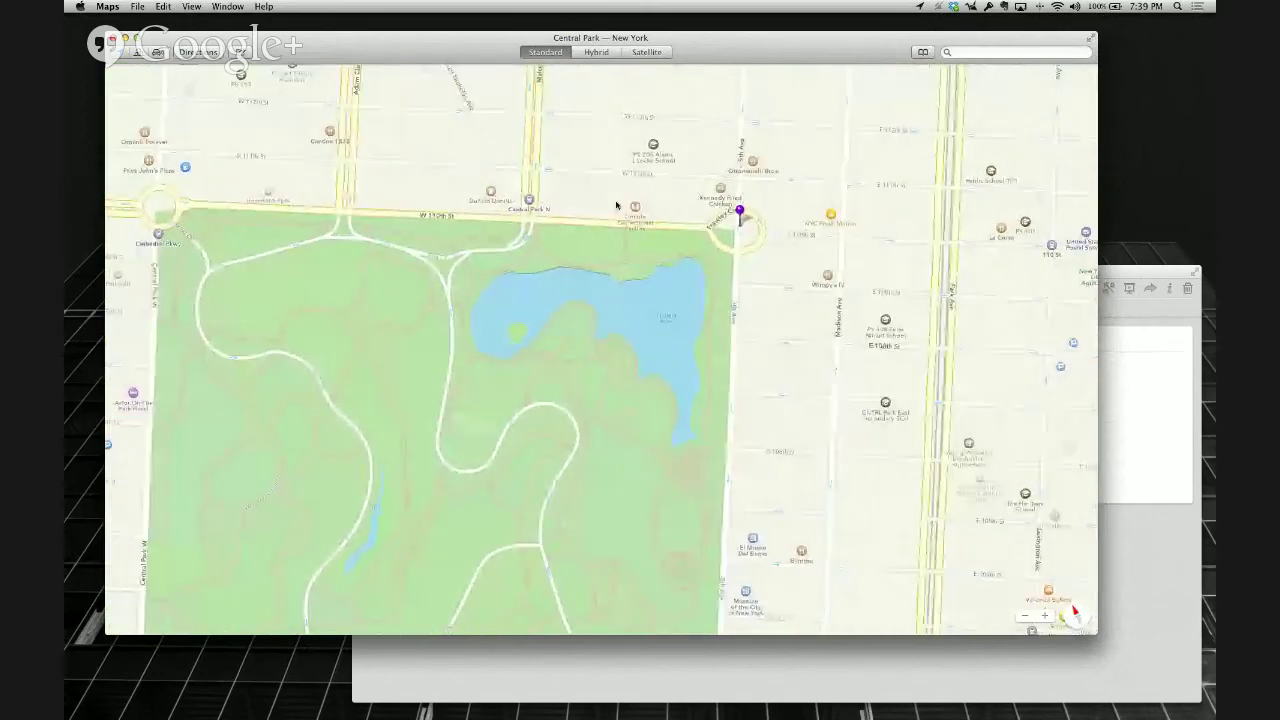
scroll(610, 202, up, 3)
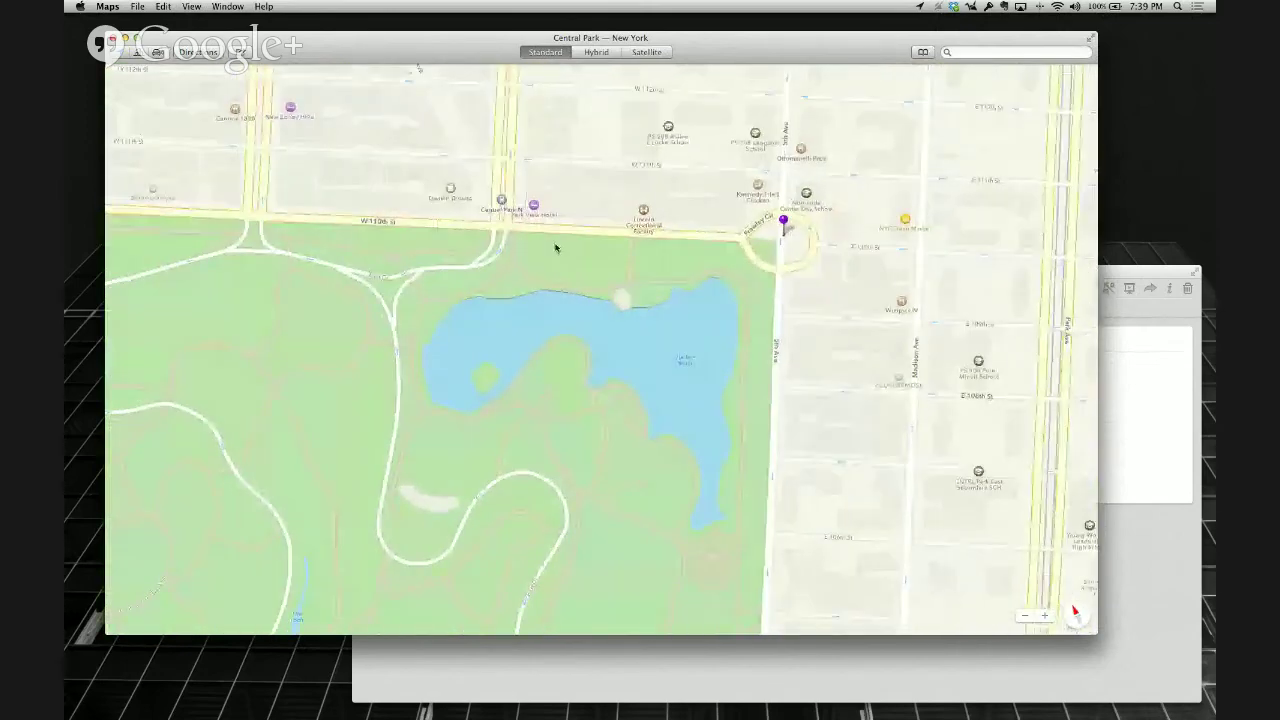
scroll(735, 208, left, 3)
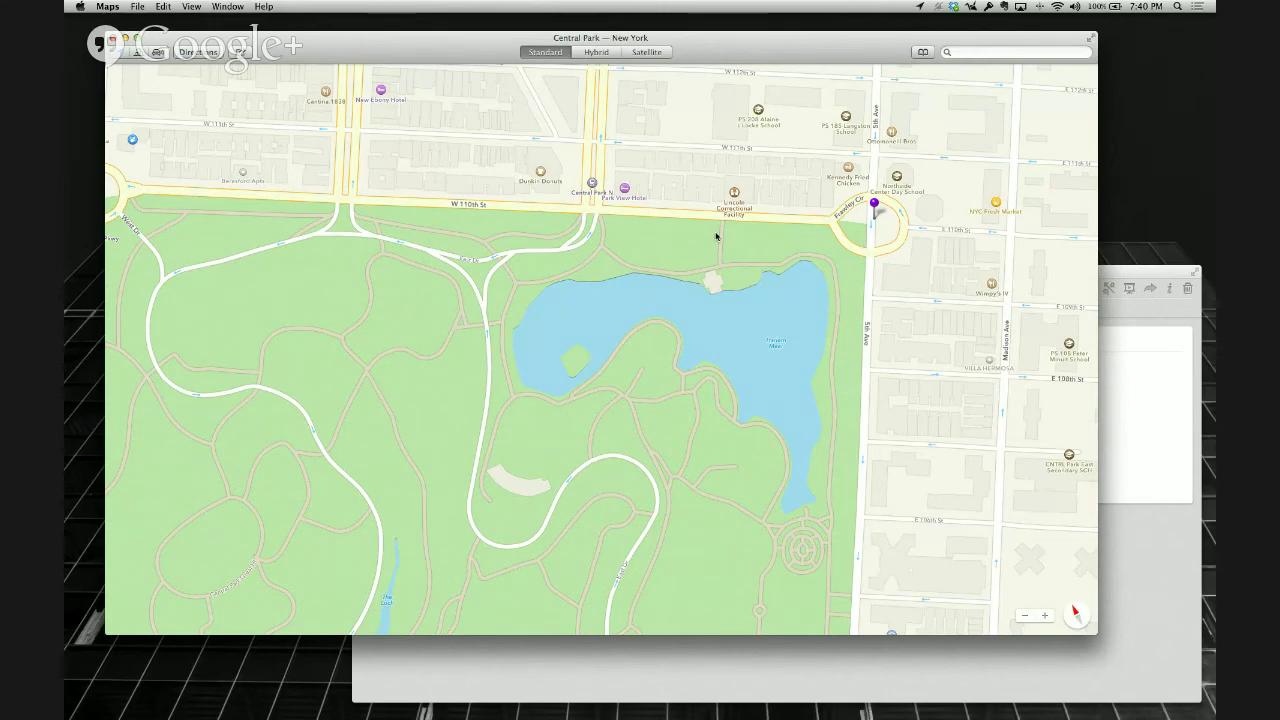
scroll(243, 196, left, 3)
scroll(243, 196, left, 3)
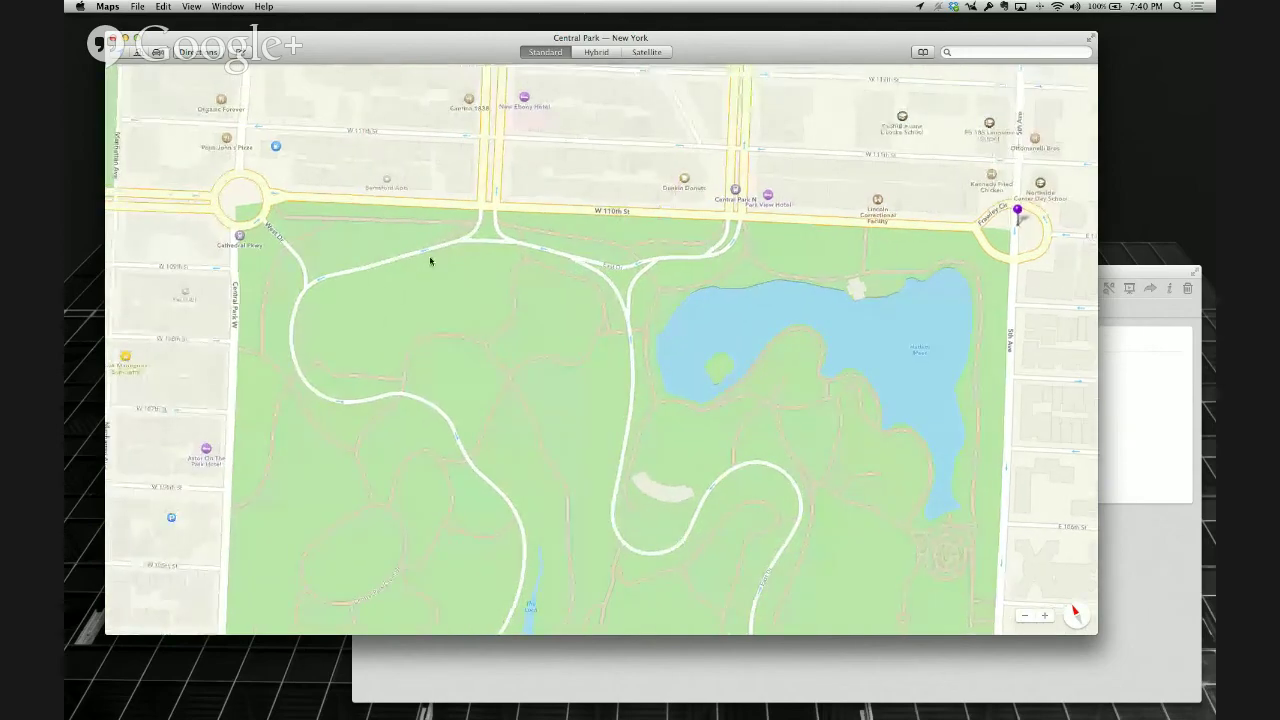
Drop a pin on Frederick Douglass Circle at the northwest corner of Central Park
scroll(380, 245, right, 1)
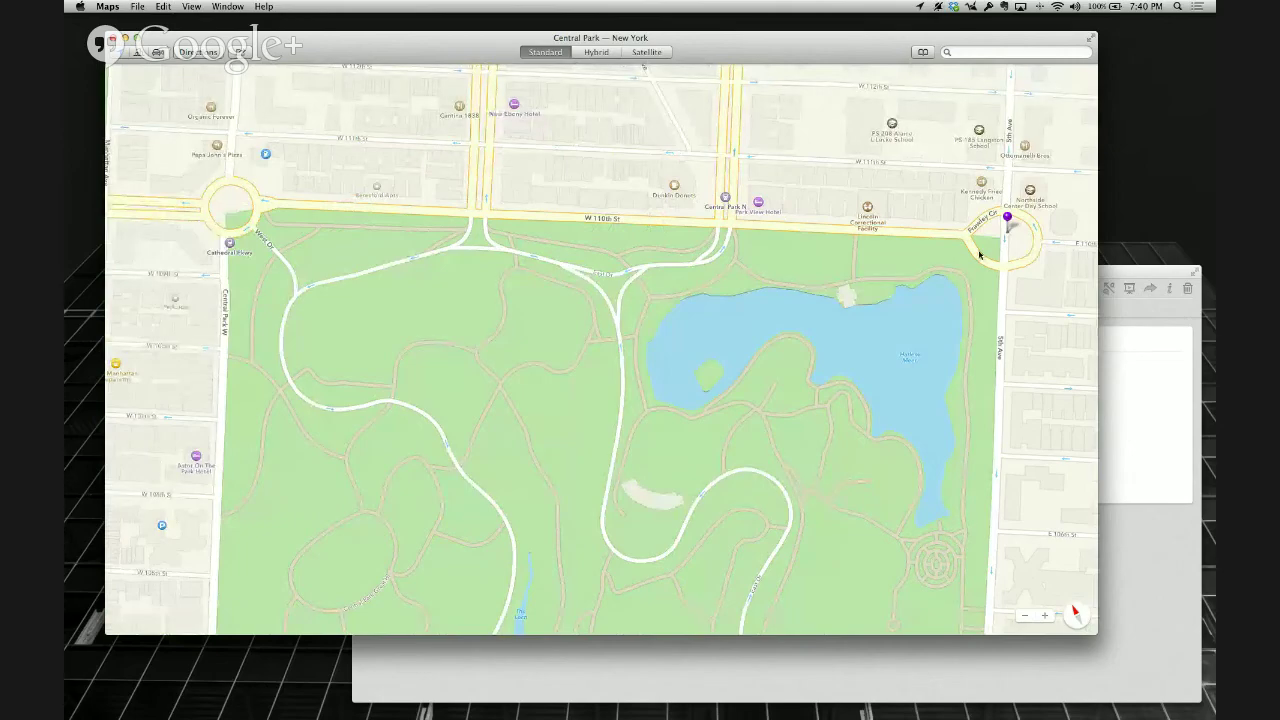
right_click(229, 207)
click(242, 212)
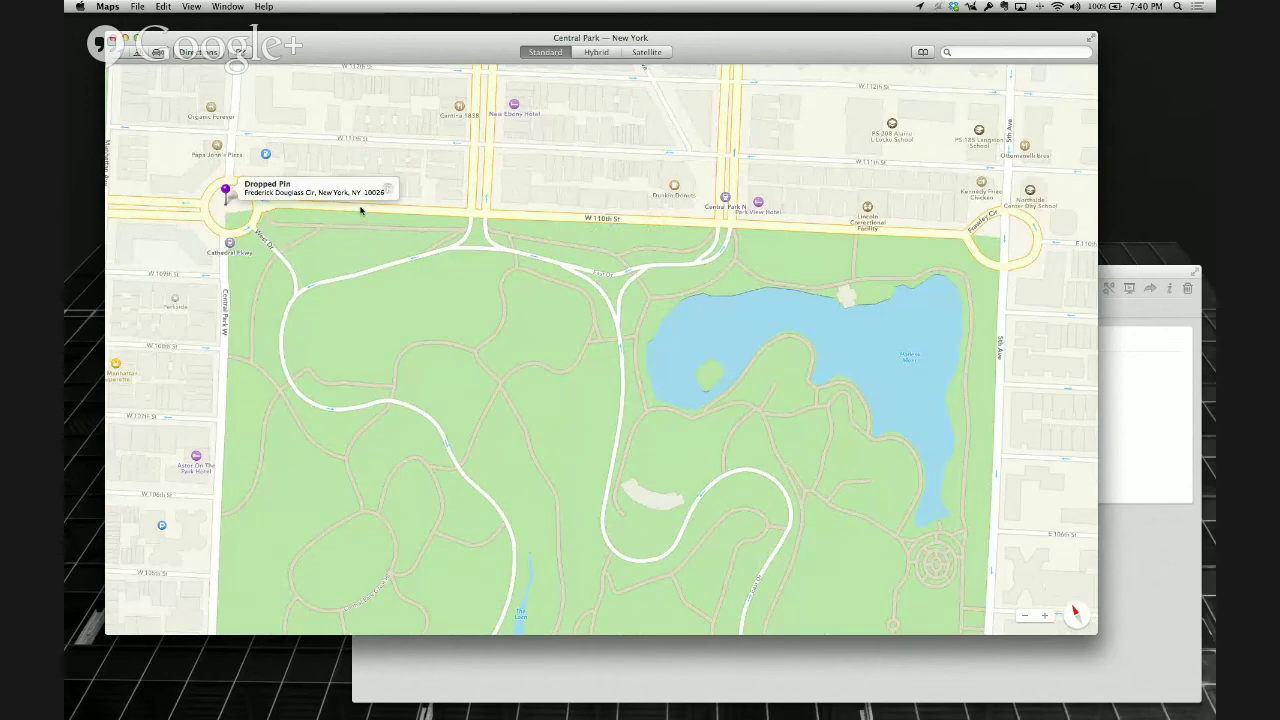
Examine the route south from Frederick Douglass Circle along Central Park West to Midtown West and the Javits Convention Center
drag(313, 264, 347, 245)
scroll(349, 257, down, 5)
scroll(363, 263, left, 4)
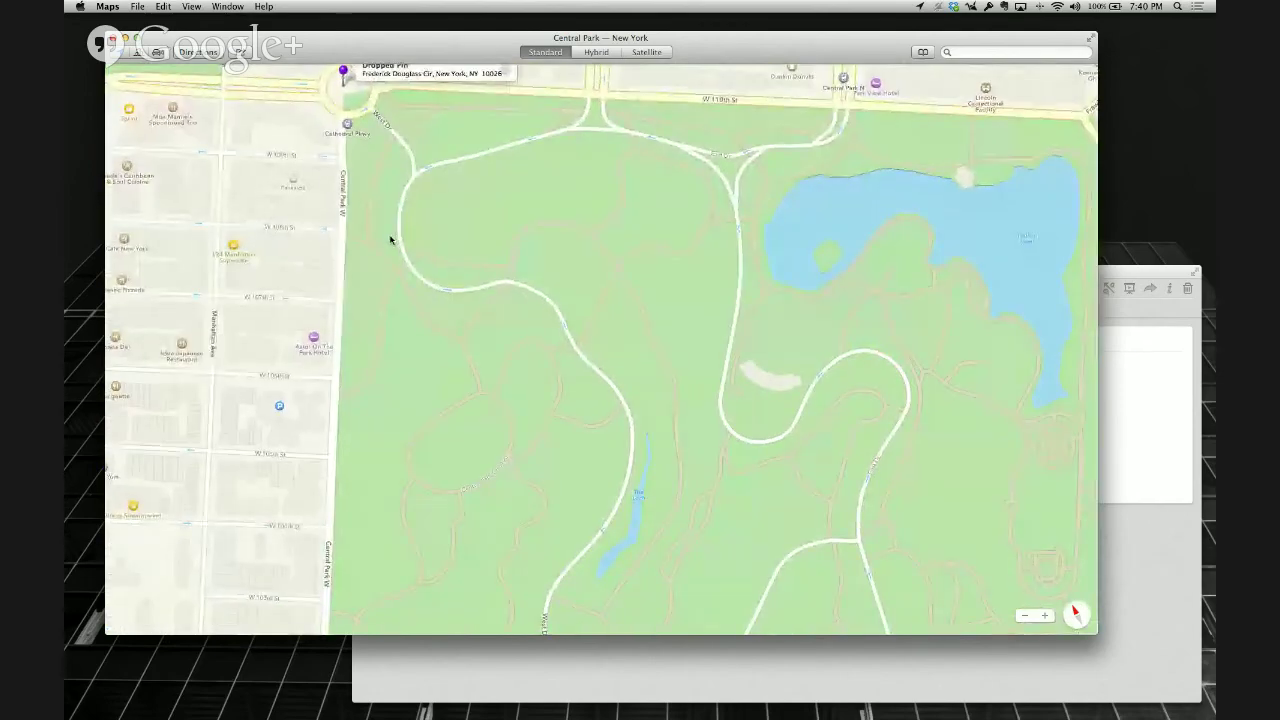
drag(390, 240, 402, 319)
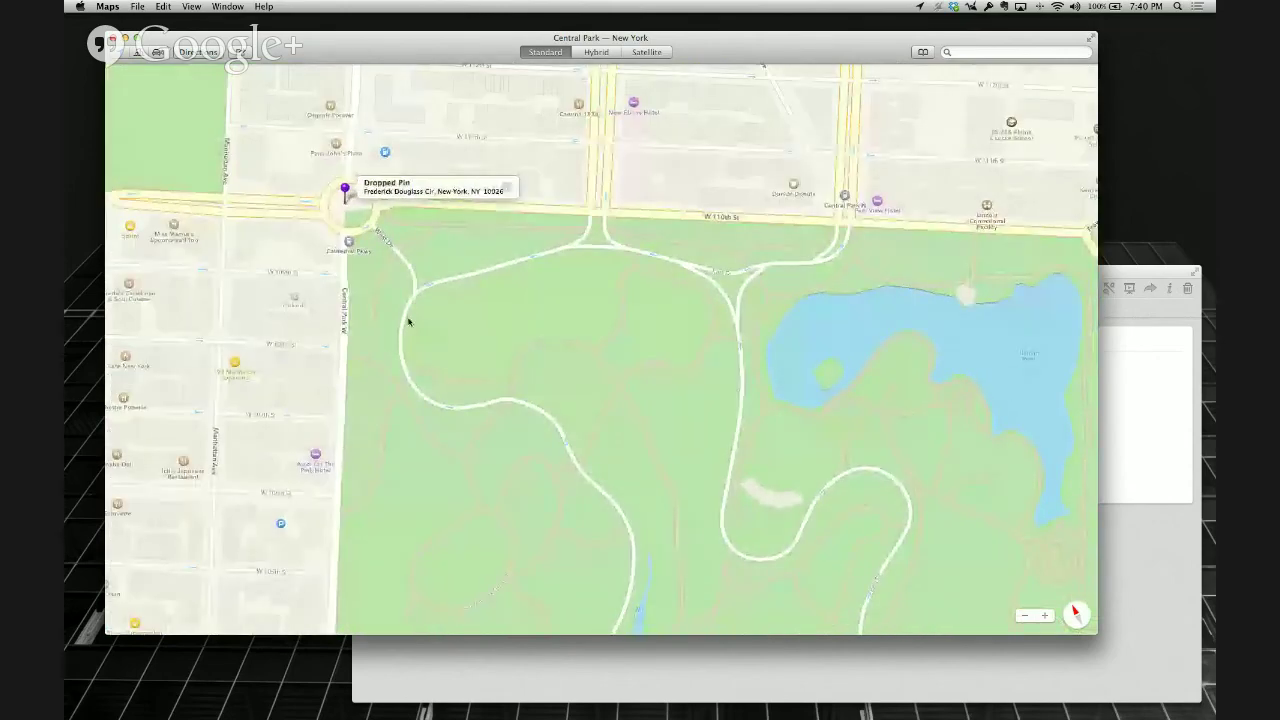
scroll(408, 320, down, 3)
scroll(400, 340, down, 5)
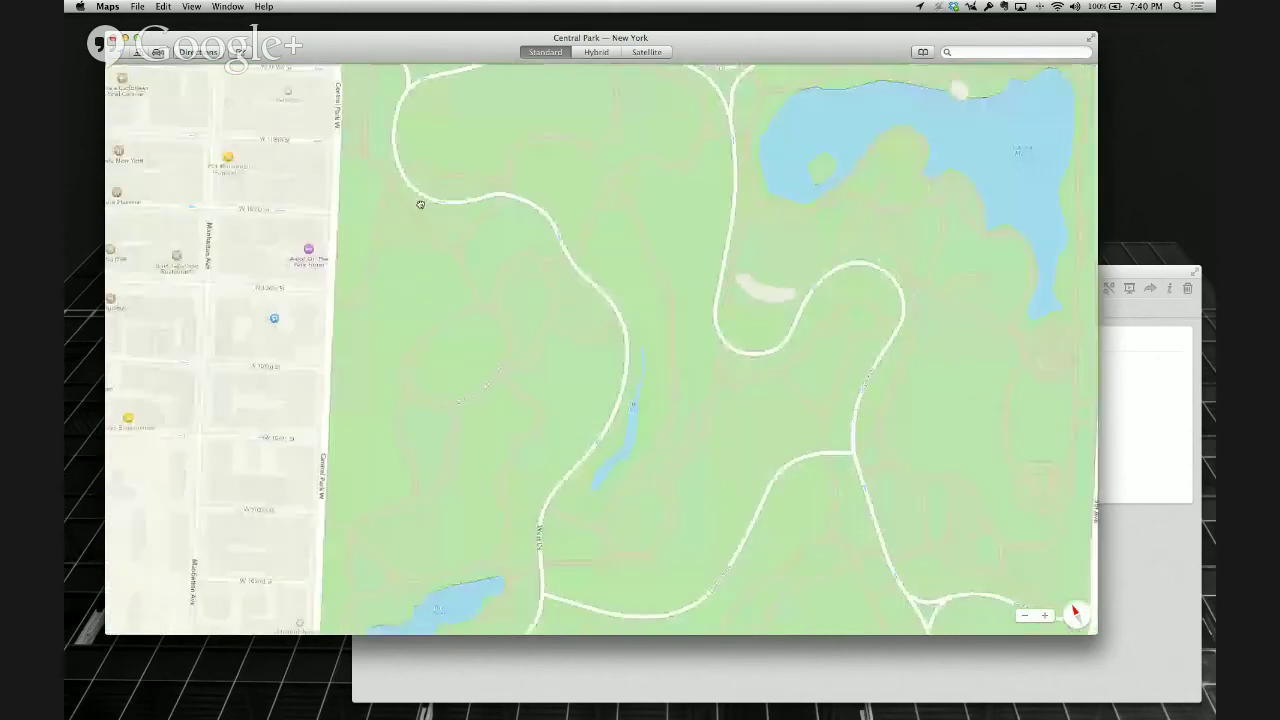
scroll(449, 386, down, 5)
scroll(494, 397, down, 2)
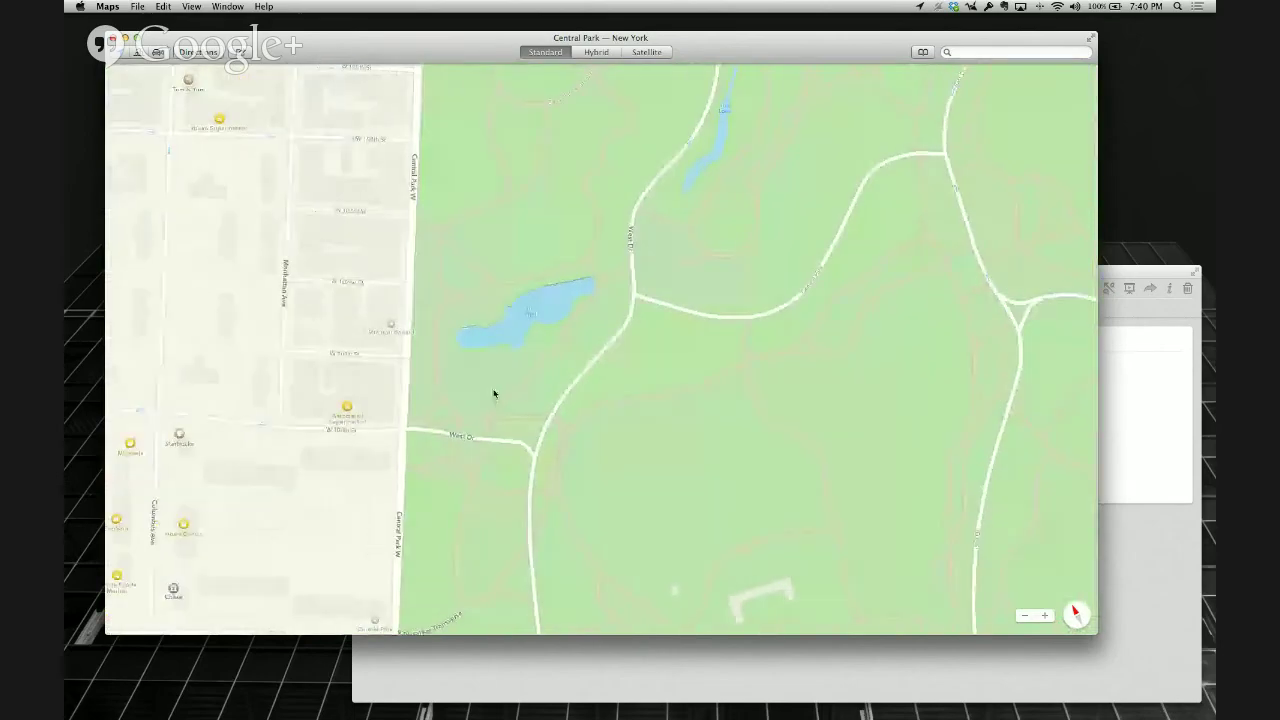
scroll(423, 277, left, 3)
scroll(451, 354, down, 5)
scroll(580, 375, down, 5)
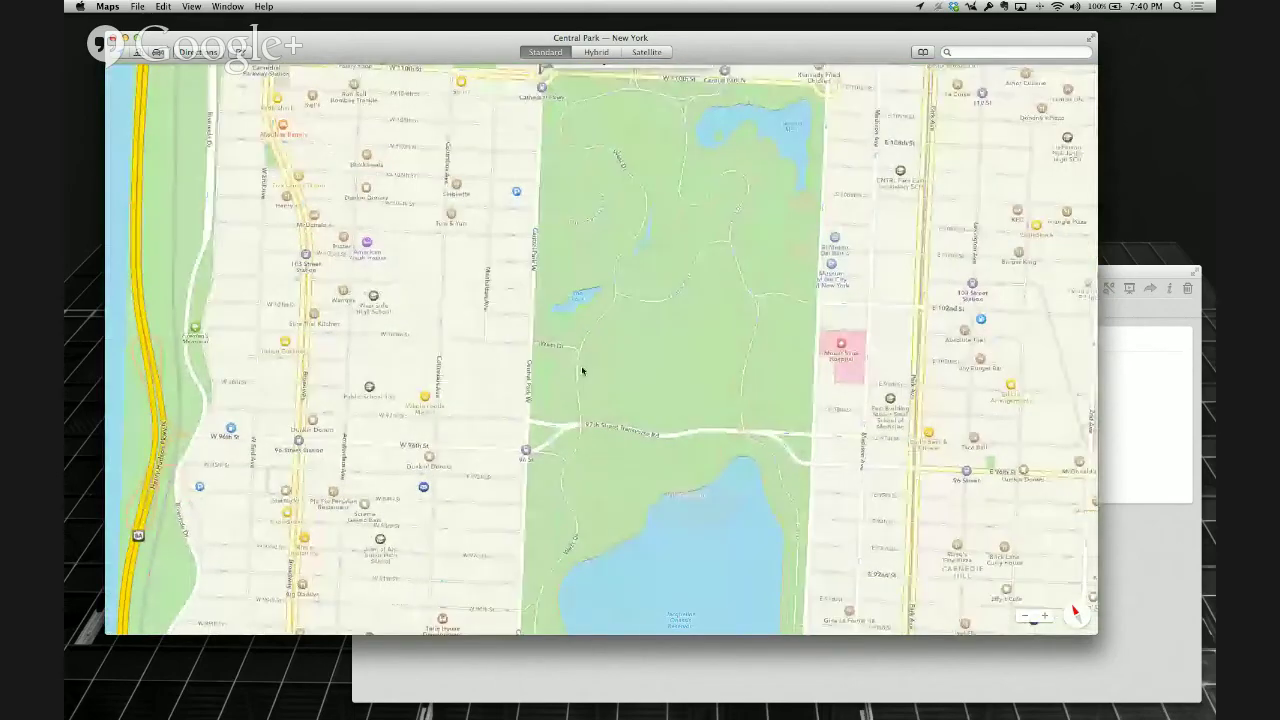
scroll(590, 330, left, 2)
scroll(598, 288, down, 5)
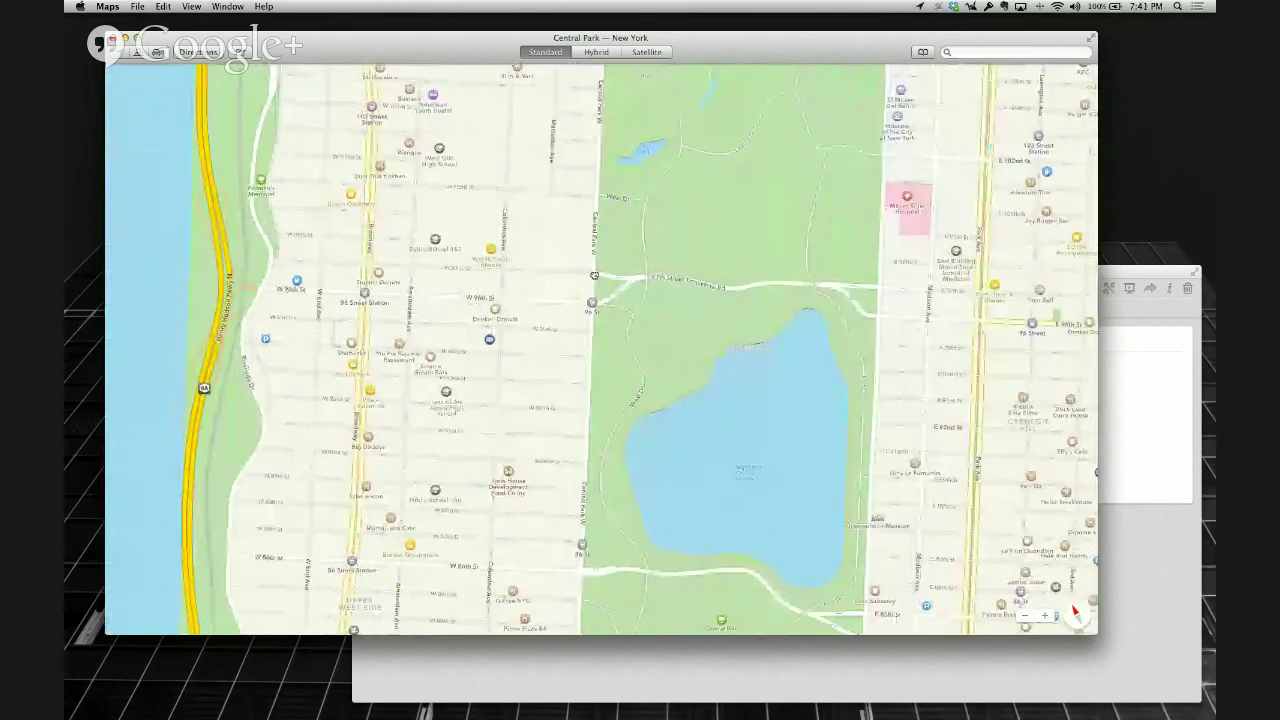
scroll(570, 330, left, 1)
scroll(545, 363, down, 10)
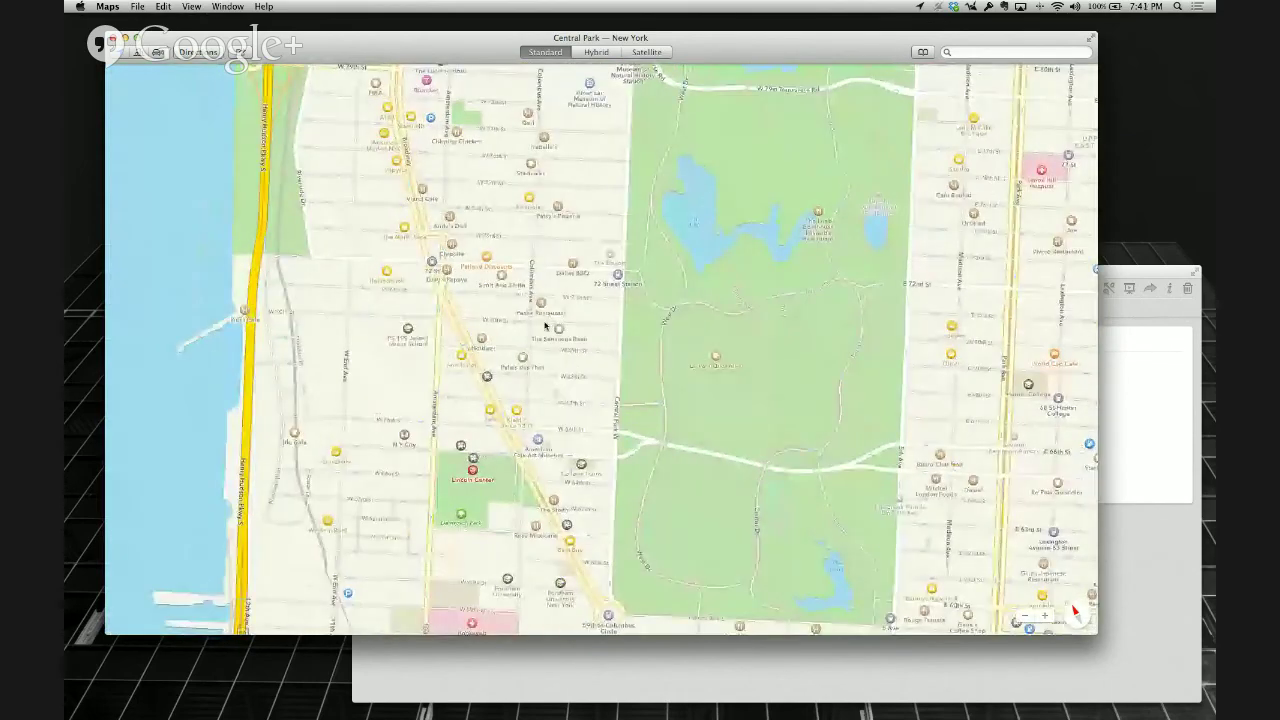
scroll(540, 250, down, 6)
scroll(521, 195, down, 7)
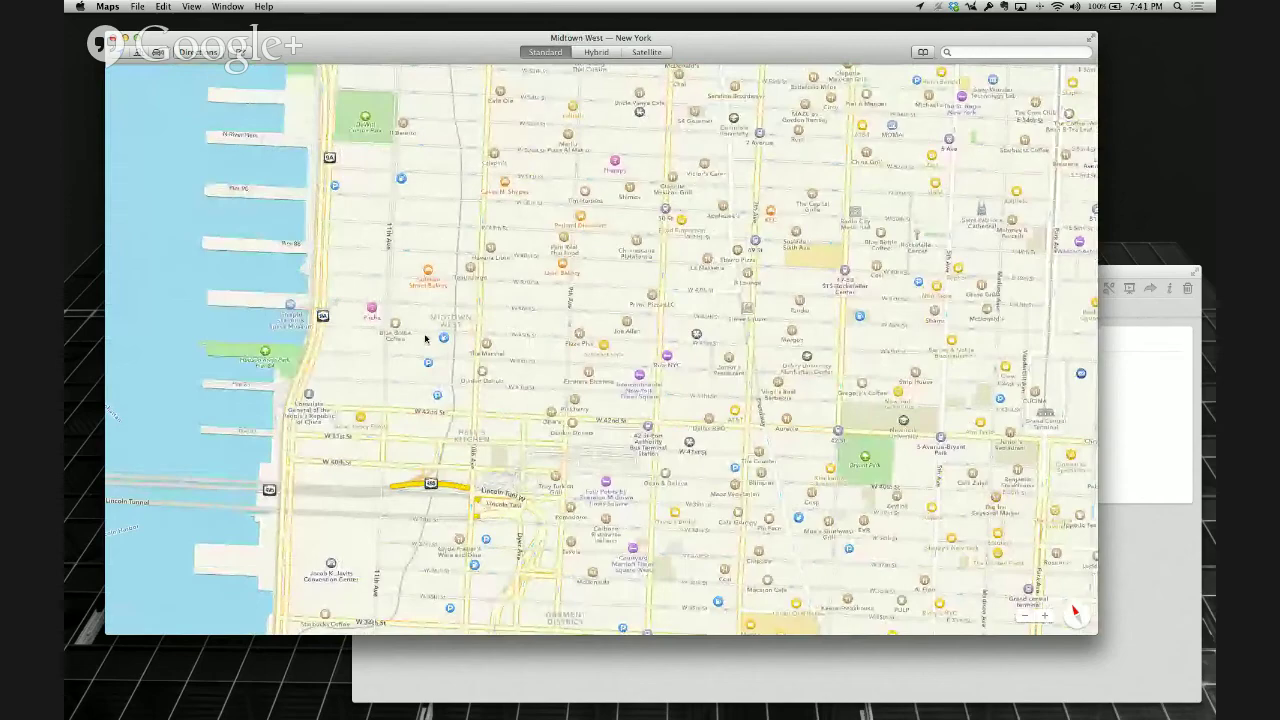
Examine the Hudson River piers and the streets around DeWitt Clinton Park along 12th Ave at closer range
drag(395, 319, 383, 449)
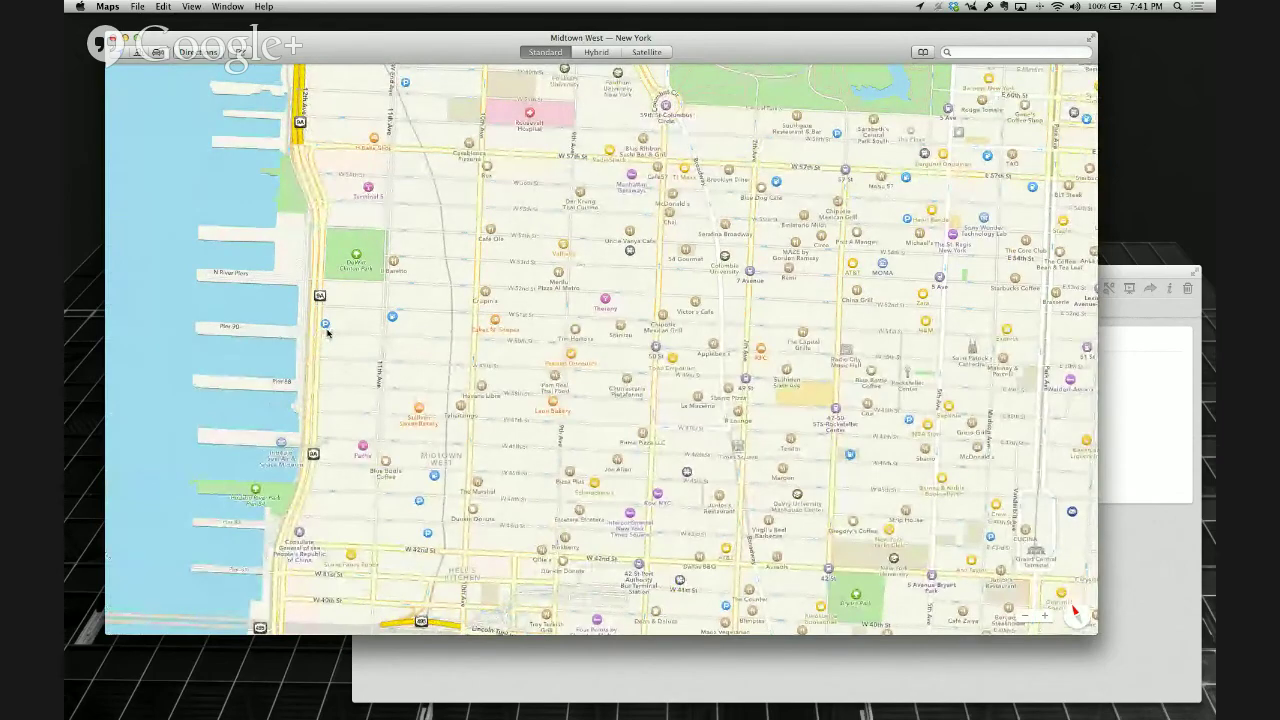
scroll(343, 278, up, 3)
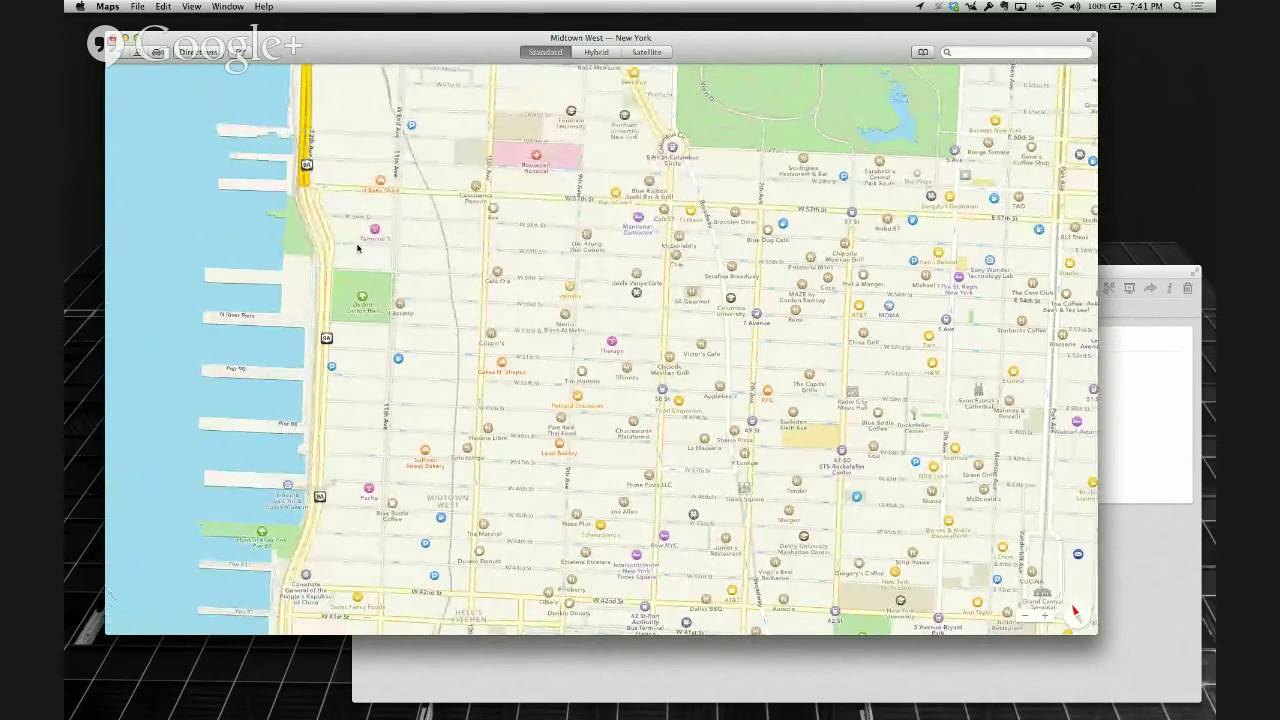
key(super+equal)
scroll(351, 248, left, 10)
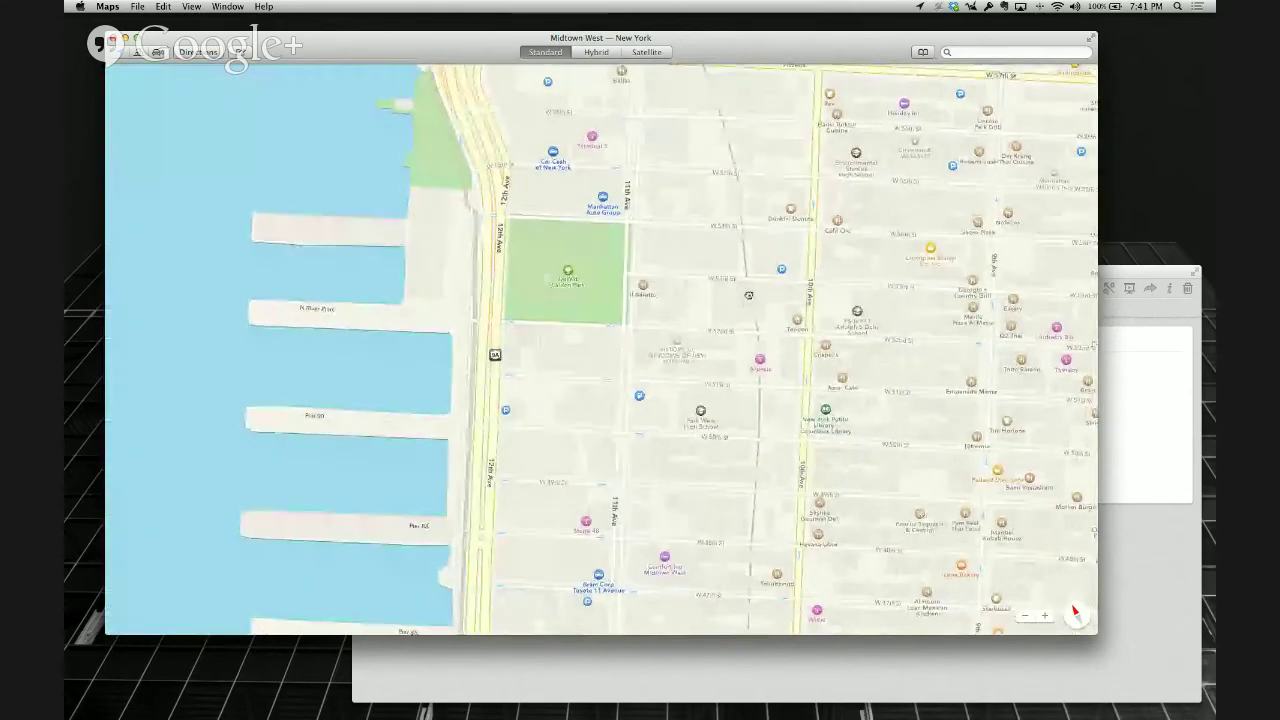
scroll(351, 248, right, 3)
scroll(369, 288, right, 1)
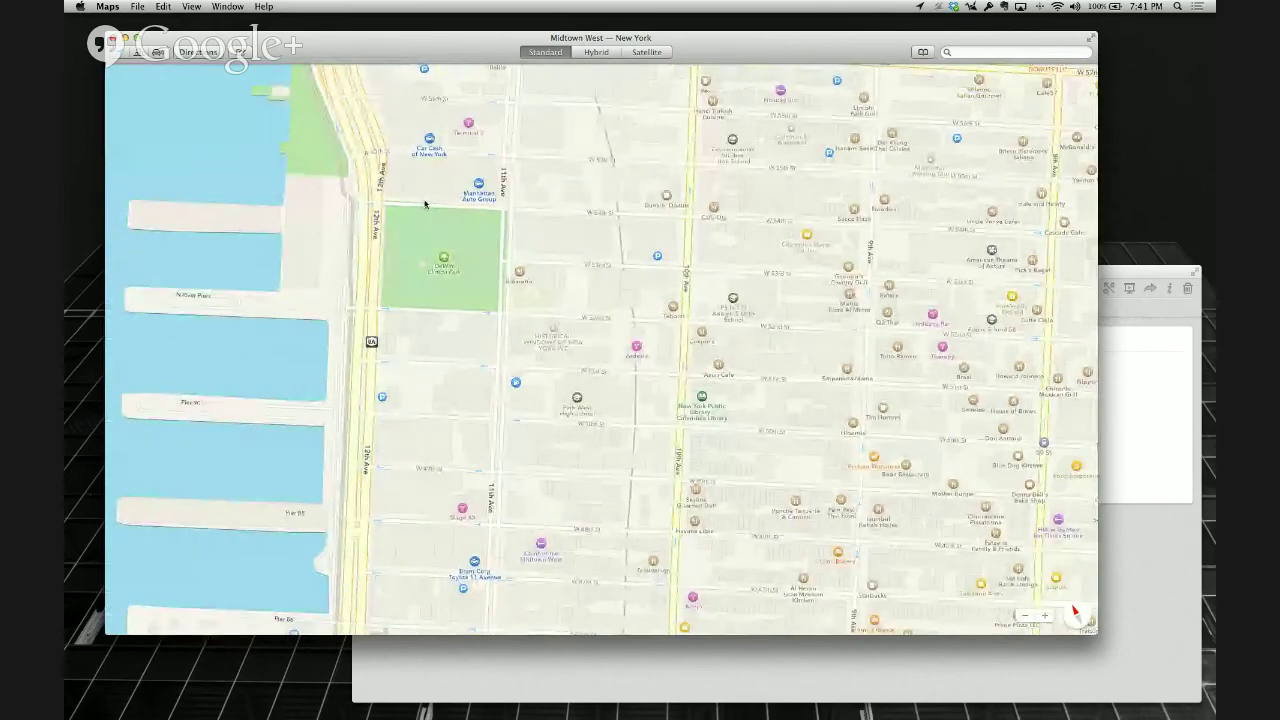
Show the map as satellite imagery and inspect the piers and blocks near DeWitt Clinton Park
click(646, 51)
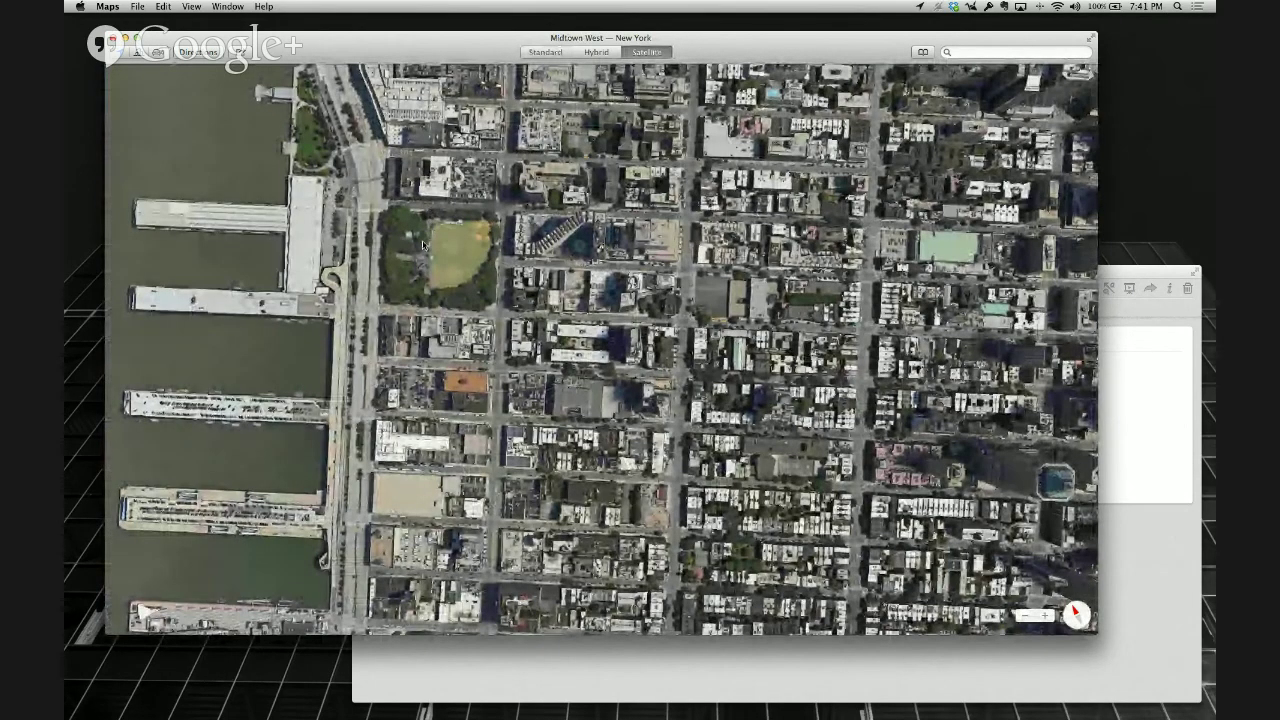
drag(423, 245, 425, 162)
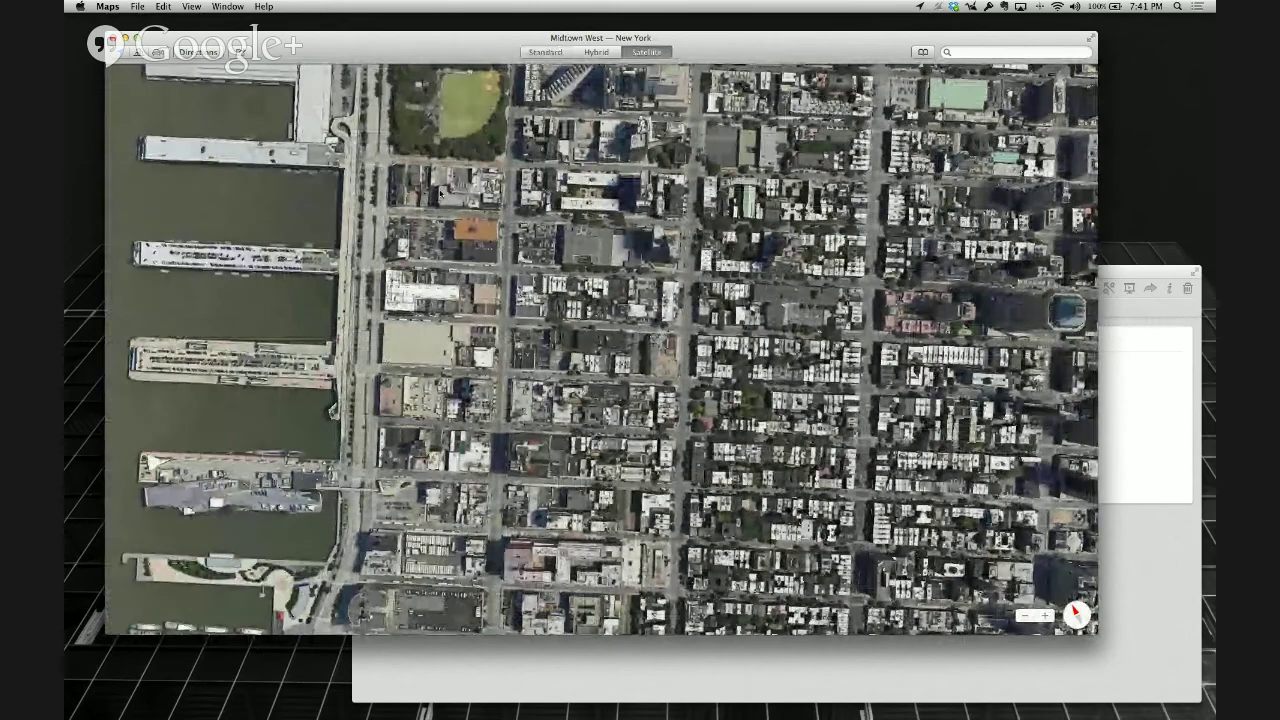
scroll(440, 193, up, 5)
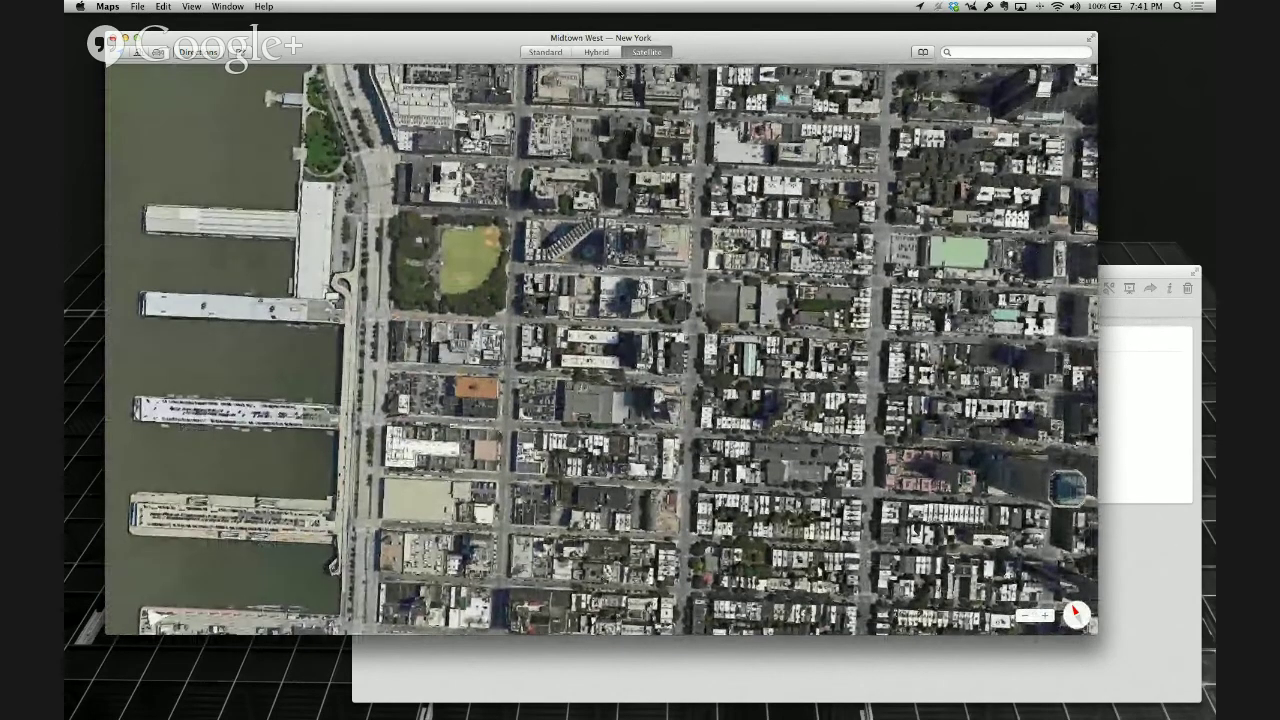
Show the map as hybrid imagery with street labels and examine the Hudson waterfront north to Lincoln Square
key(super+2)
scroll(440, 226, up, 6)
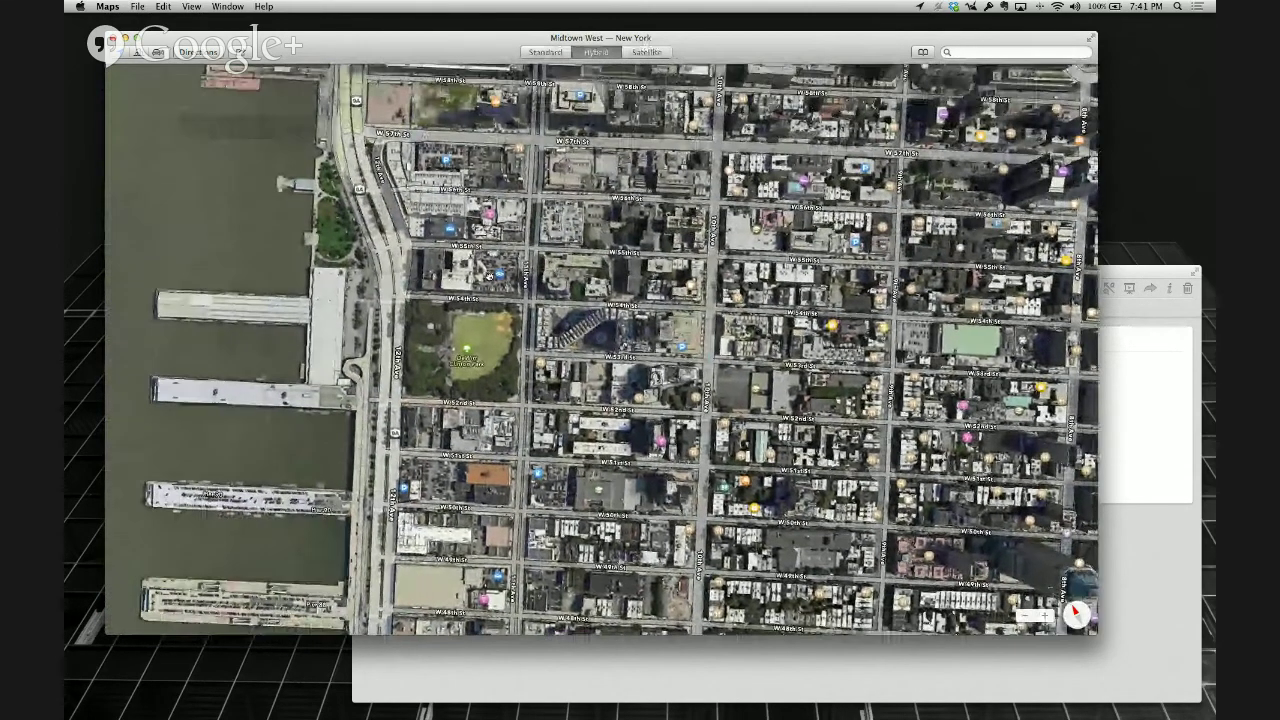
scroll(440, 226, up, 7)
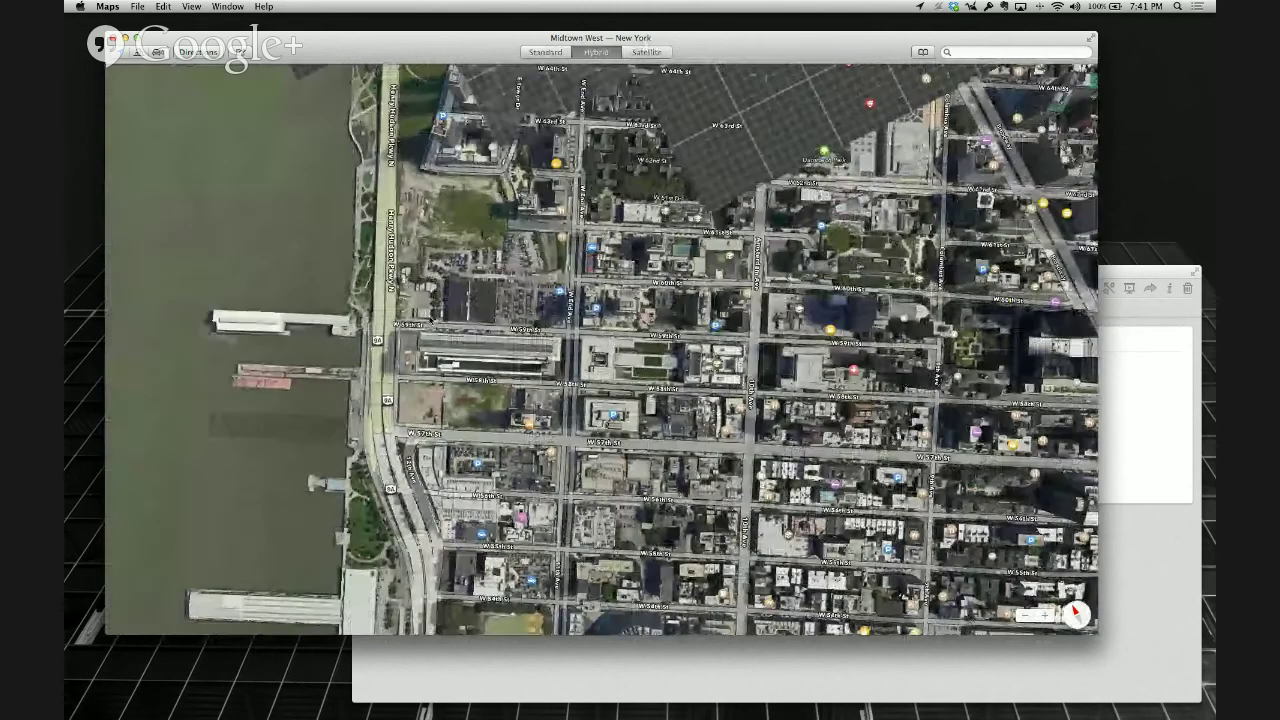
scroll(427, 298, up, 5)
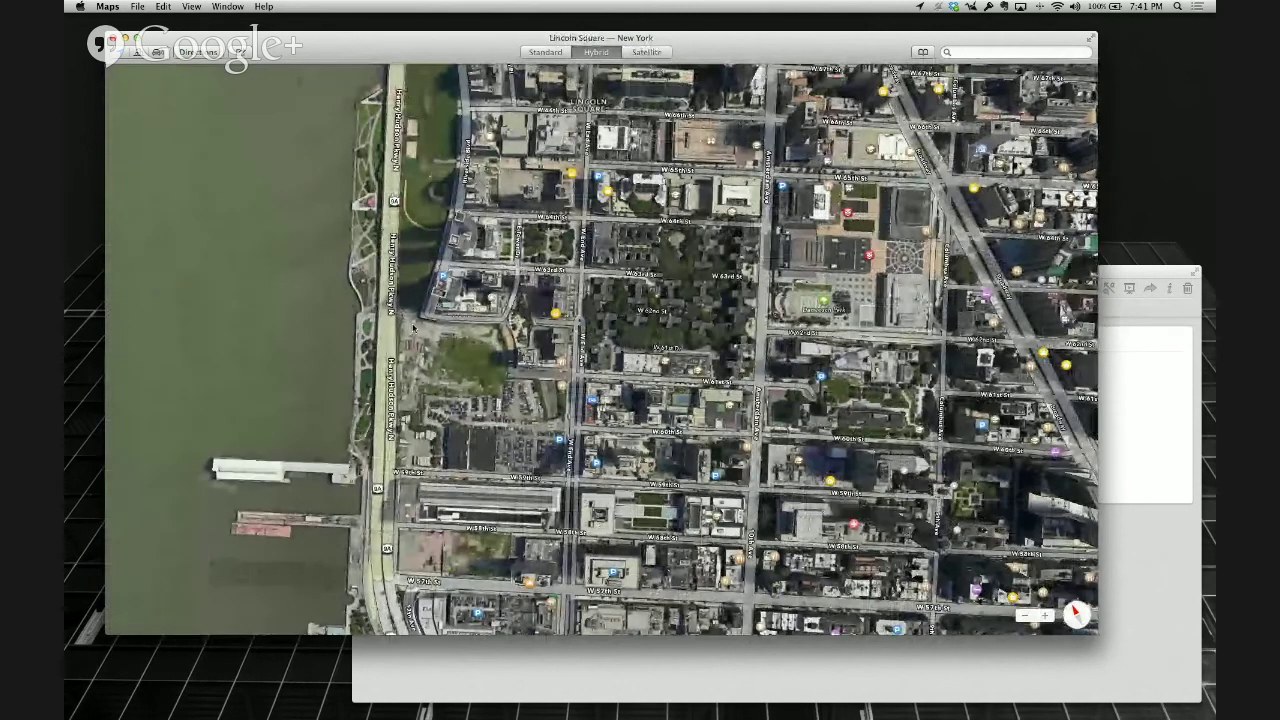
Examine the Hudson waterfront and streets from Lincoln Square south past the Midtown West piers to the Javits Convention Center and W 34th St
scroll(424, 233, down, 10)
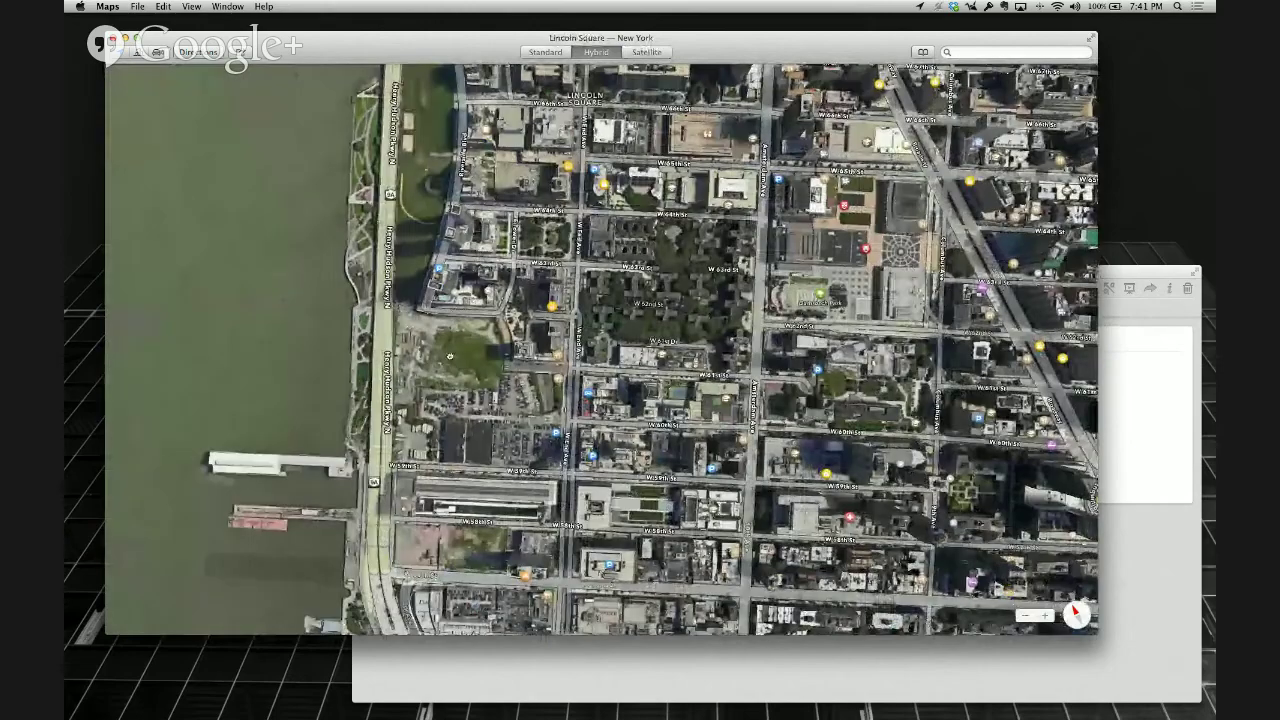
scroll(425, 233, down, 5)
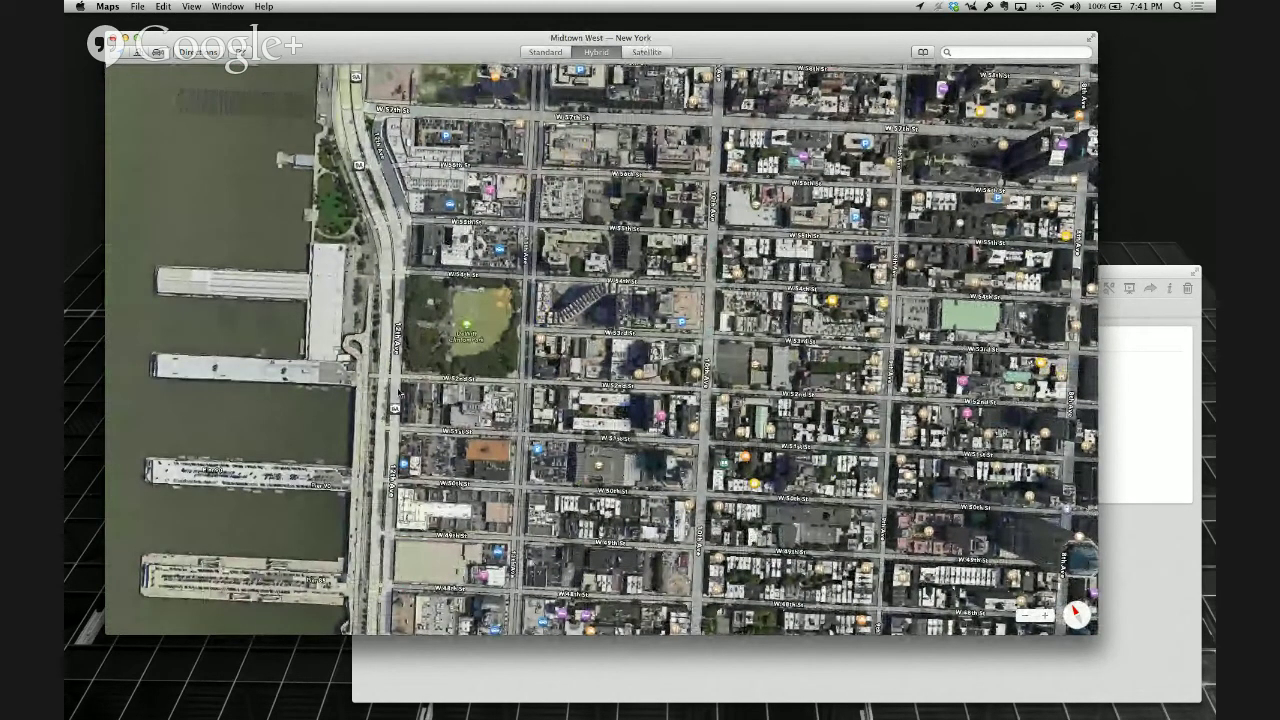
scroll(415, 408, down, 10)
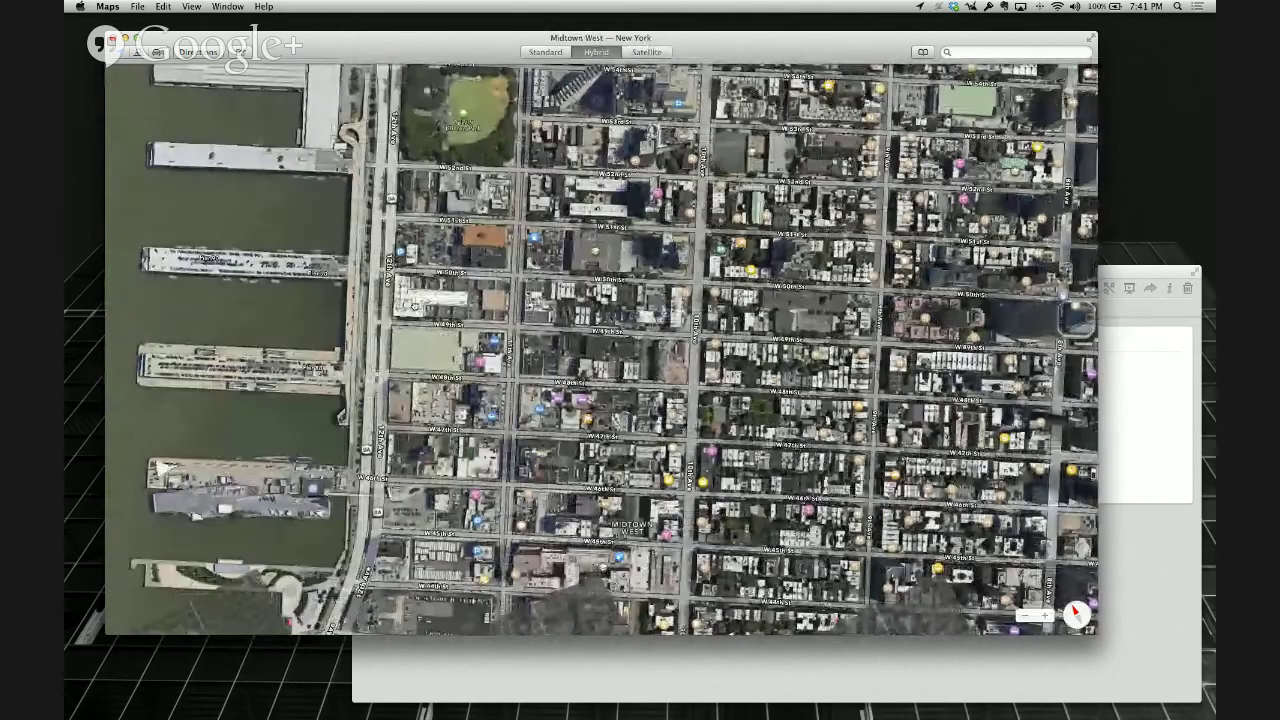
scroll(422, 245, down, 2)
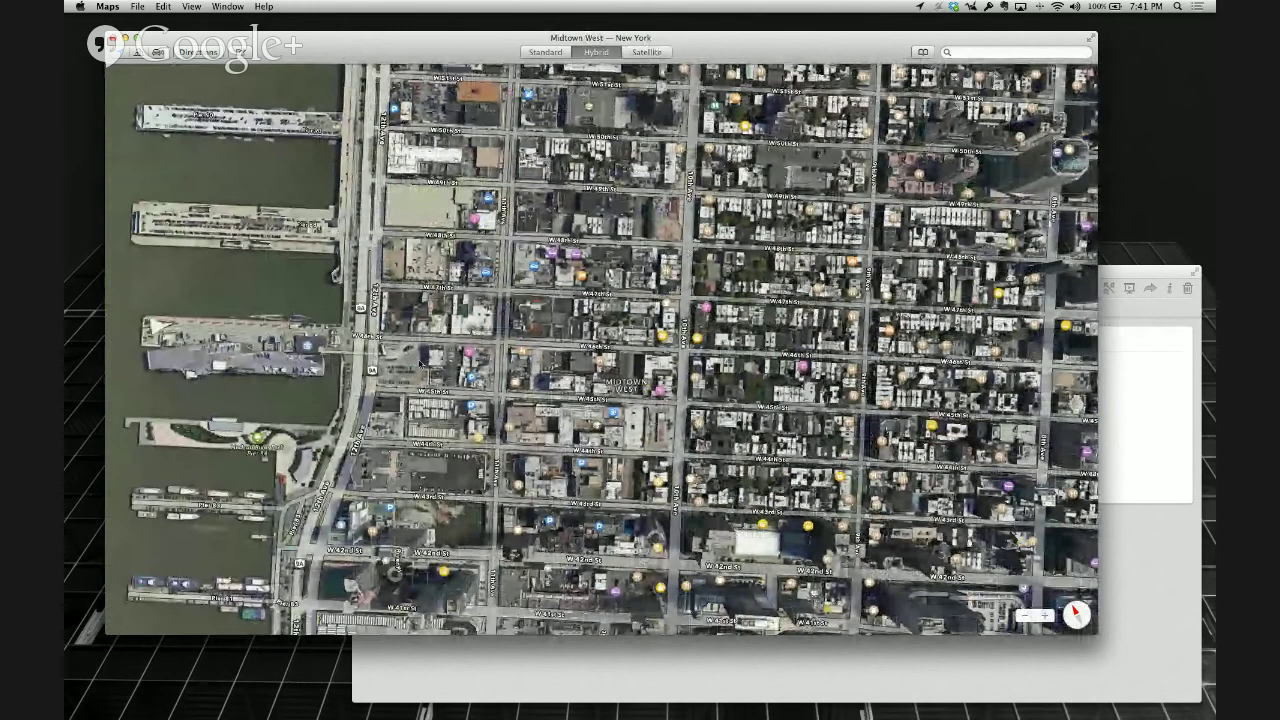
scroll(421, 362, down, 10)
scroll(602, 347, down, 1)
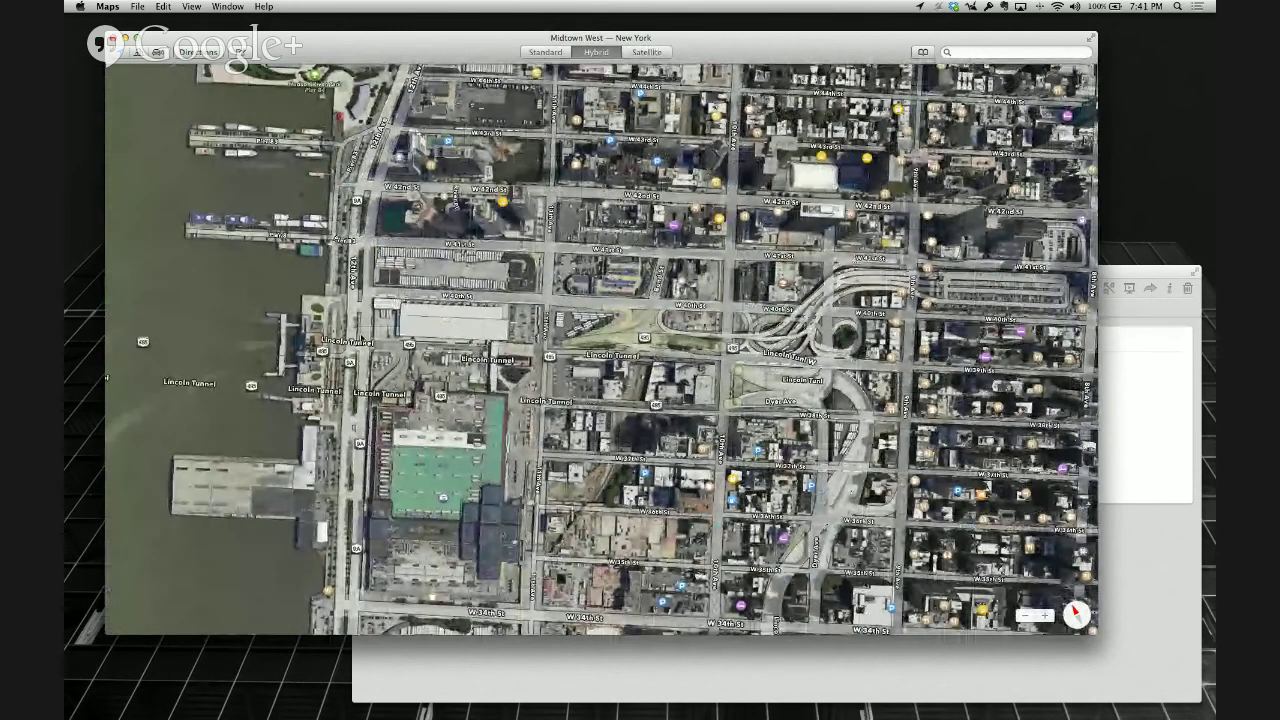
scroll(602, 347, down, 3)
scroll(602, 347, down, 1)
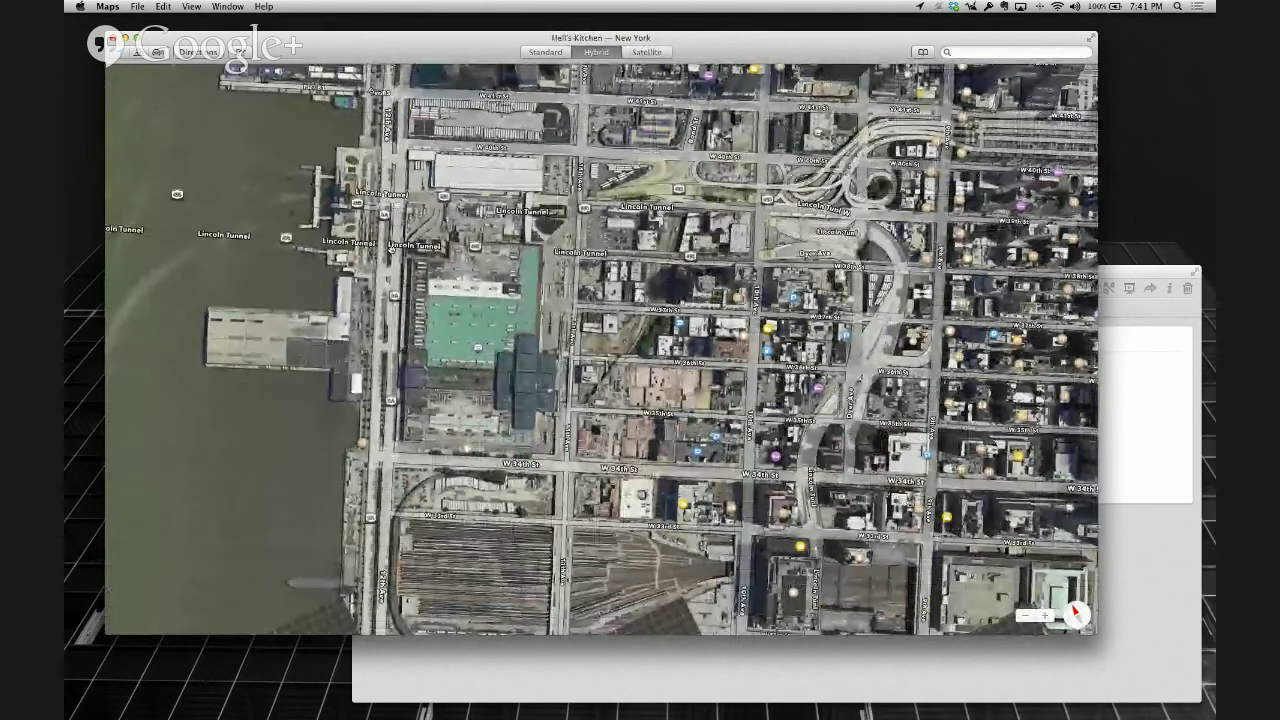
scroll(602, 347, down, 3)
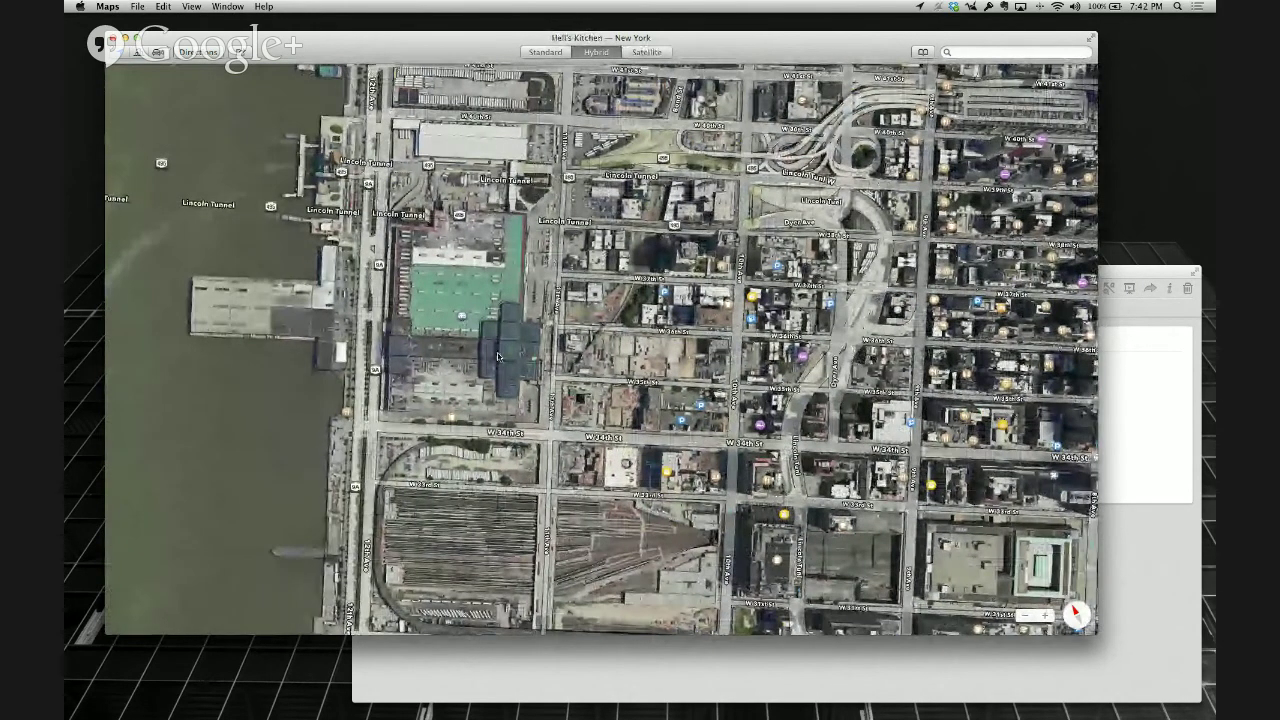
scroll(456, 325, right, 3)
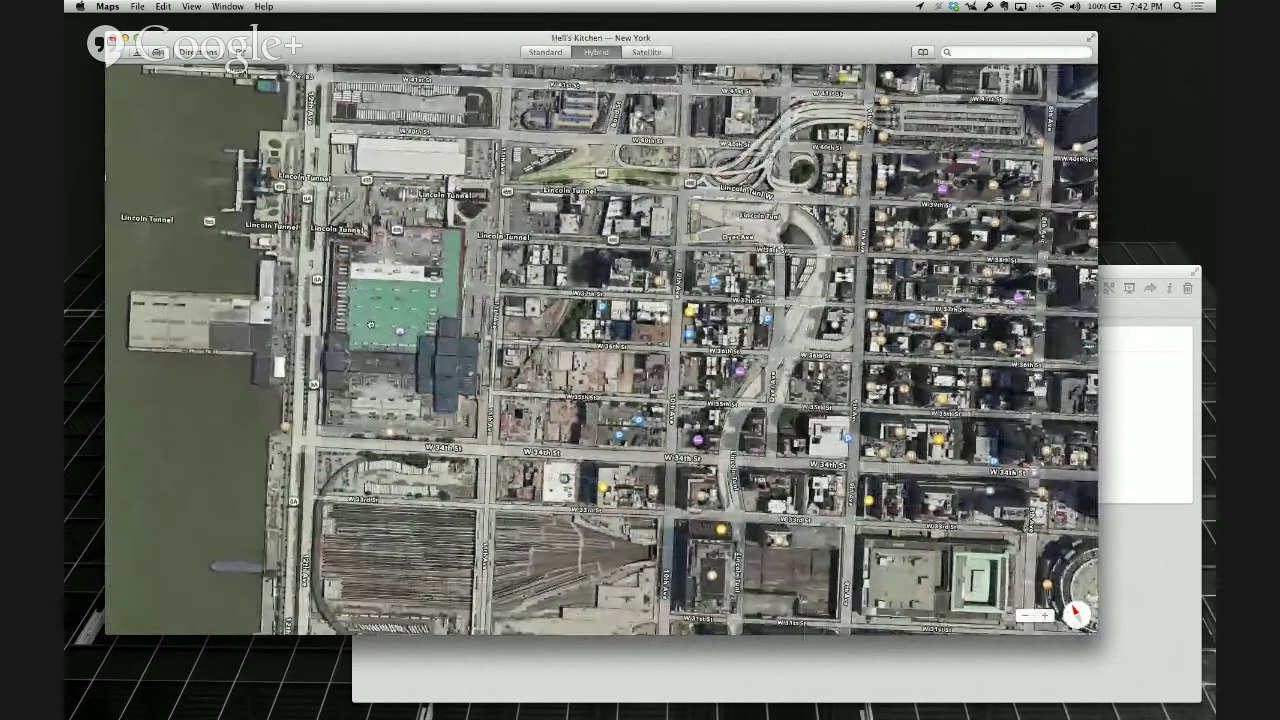
Show the map in the standard style and drop a pin on the Jacob K. Javits Convention Center
click(545, 51)
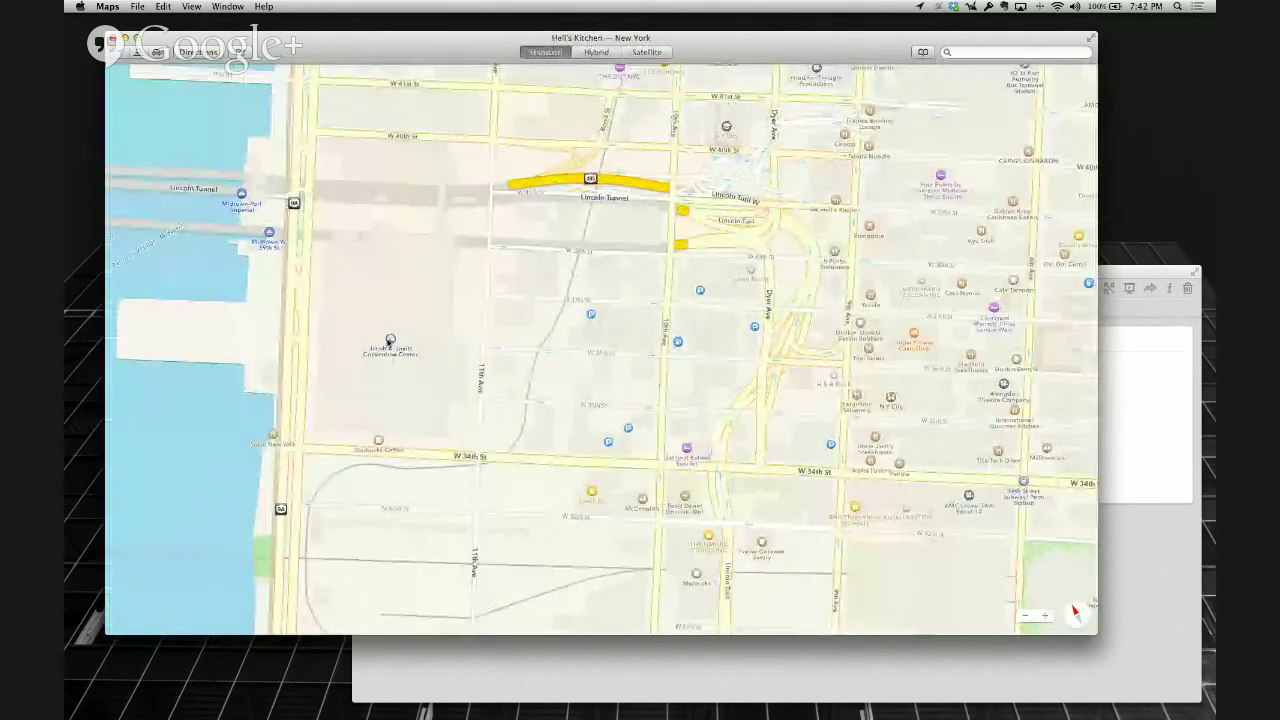
key(super+minus)
scroll(469, 292, right, 3)
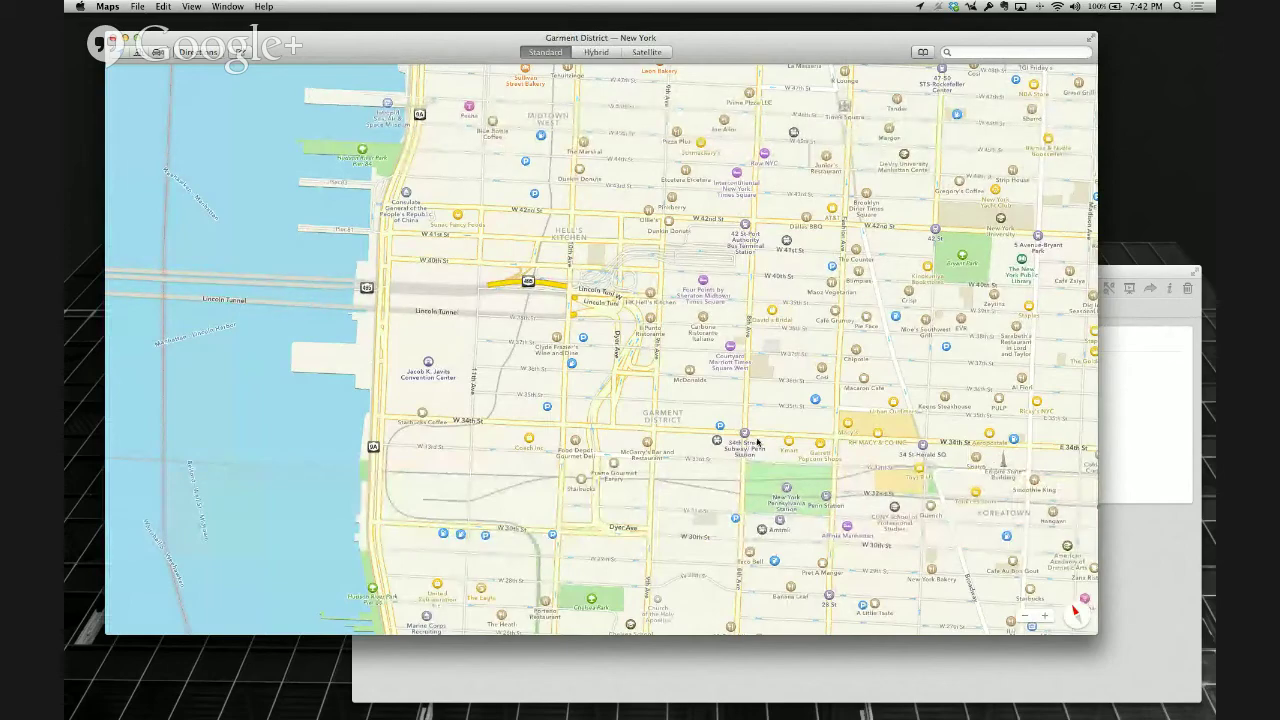
right_click(434, 369)
key(Escape)
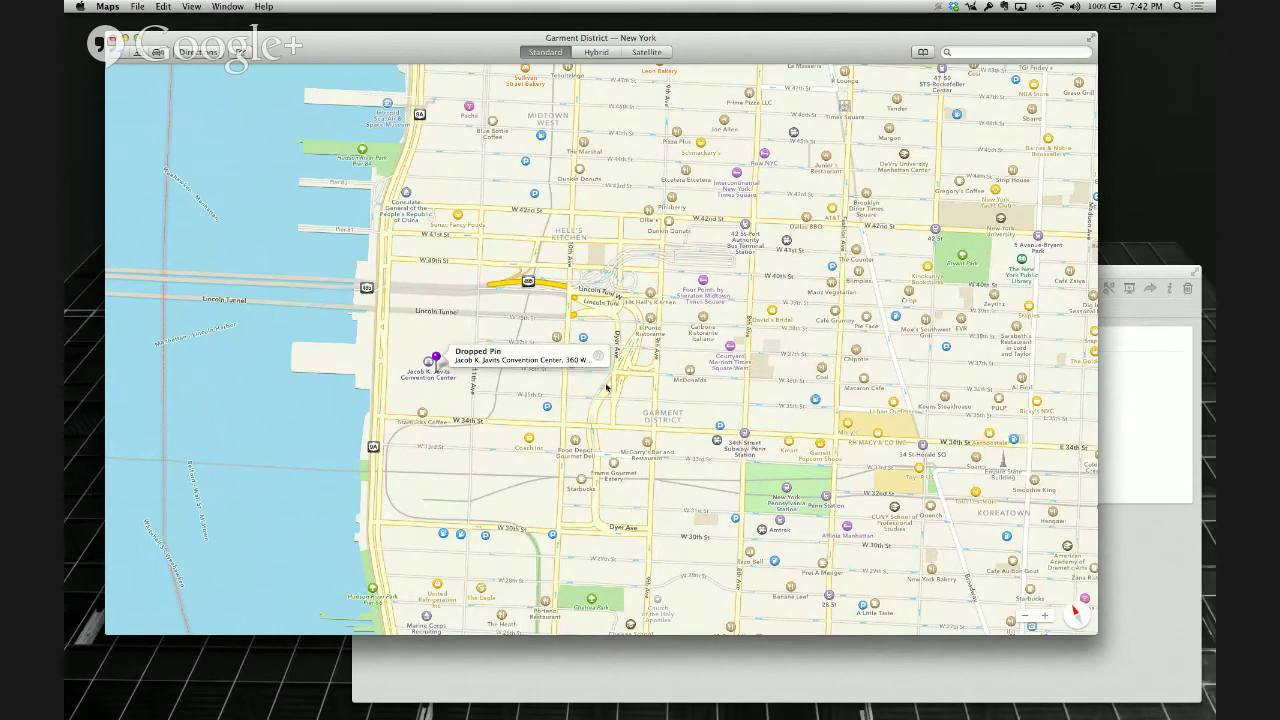
Trace the area north from the Javits Convention Center through Lincoln Square and along Central Park to its northern edge at W 110th St
scroll(516, 406, down, 3)
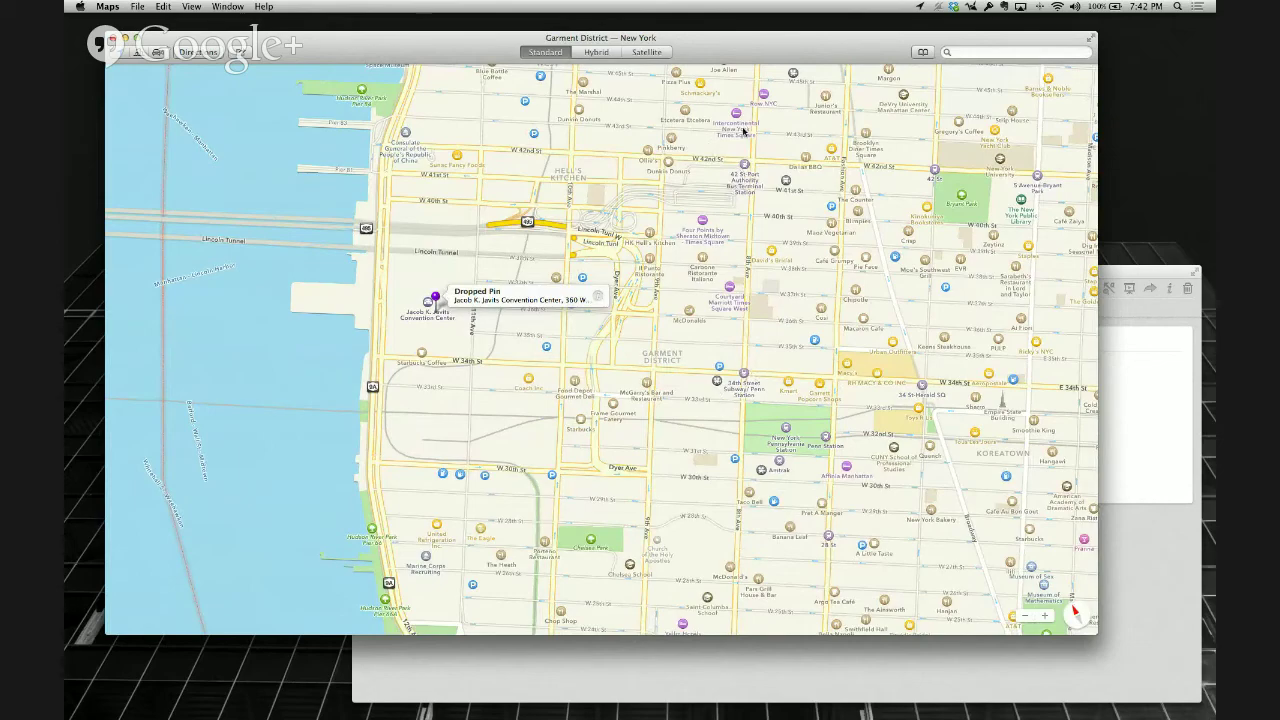
scroll(743, 131, up, 10)
drag(646, 208, 595, 577)
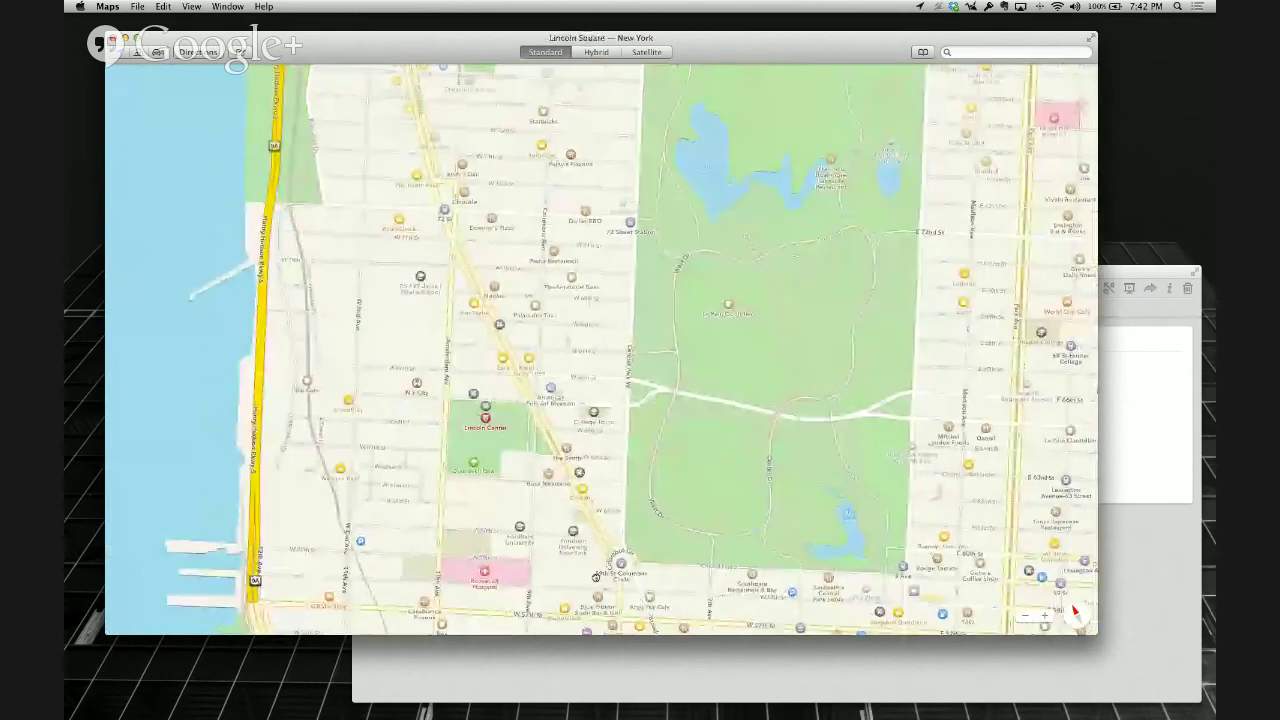
scroll(646, 170, up, 10)
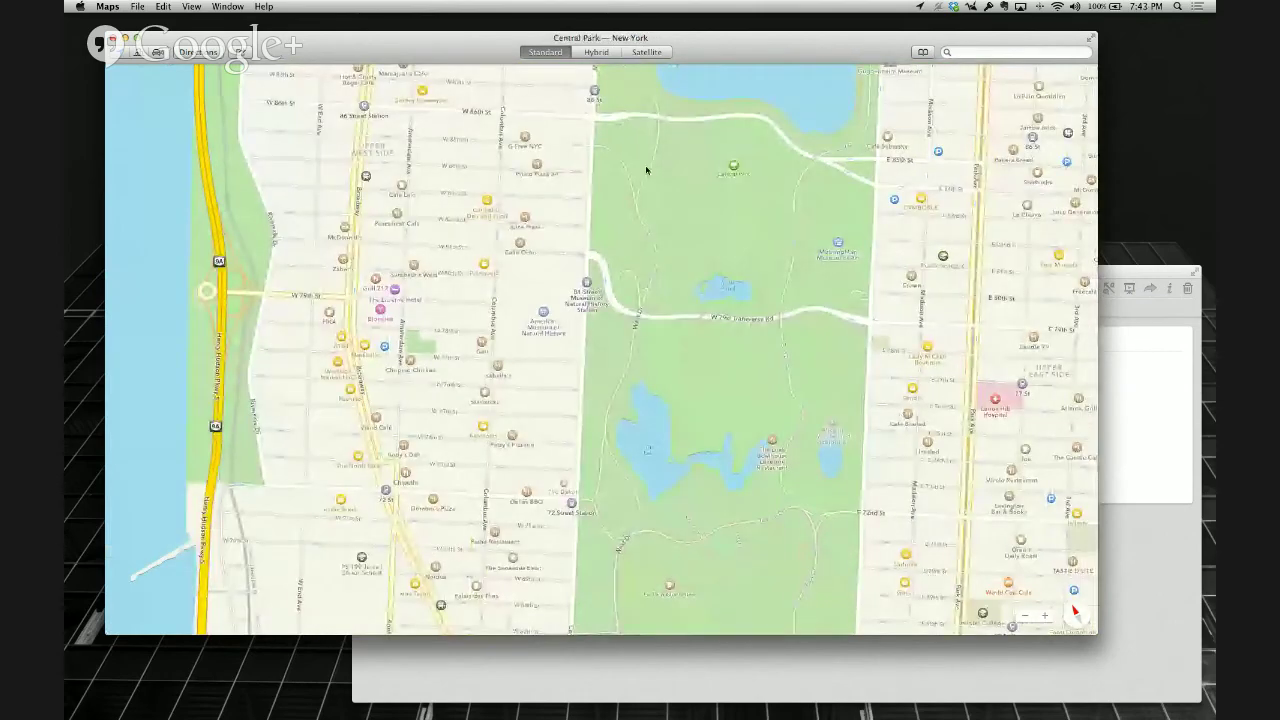
scroll(646, 170, up, 10)
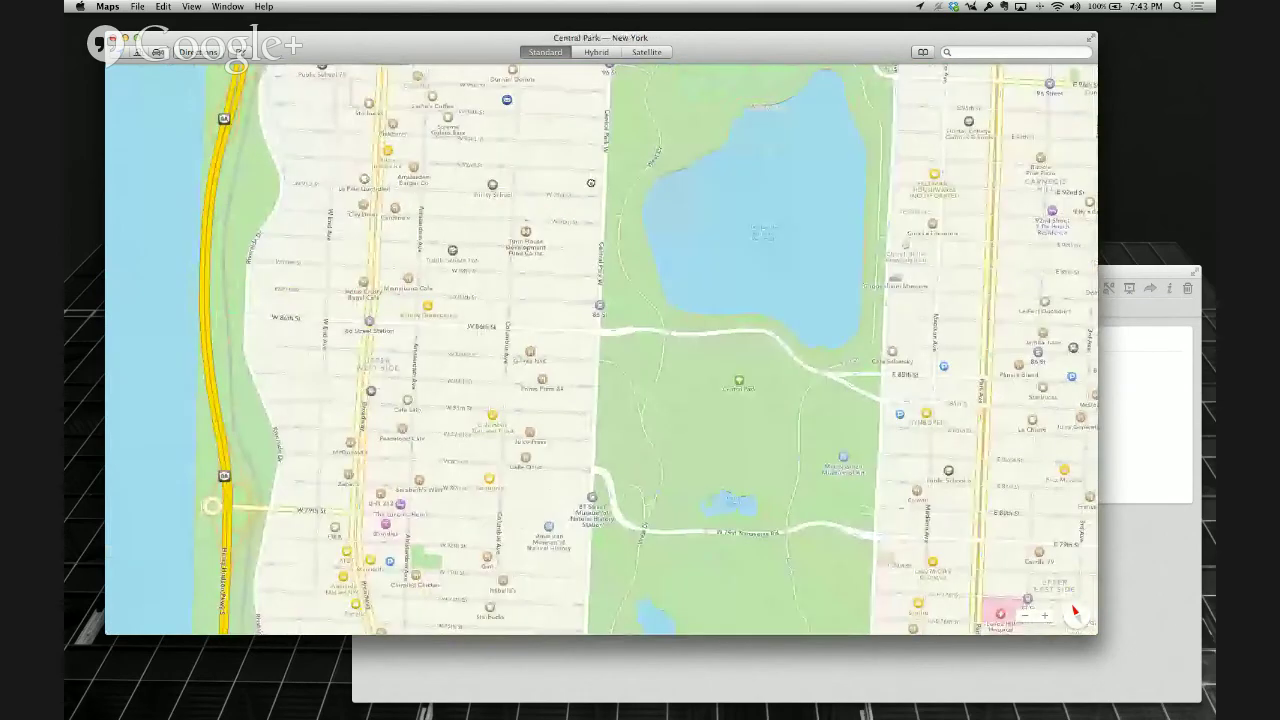
scroll(587, 167, up, 5)
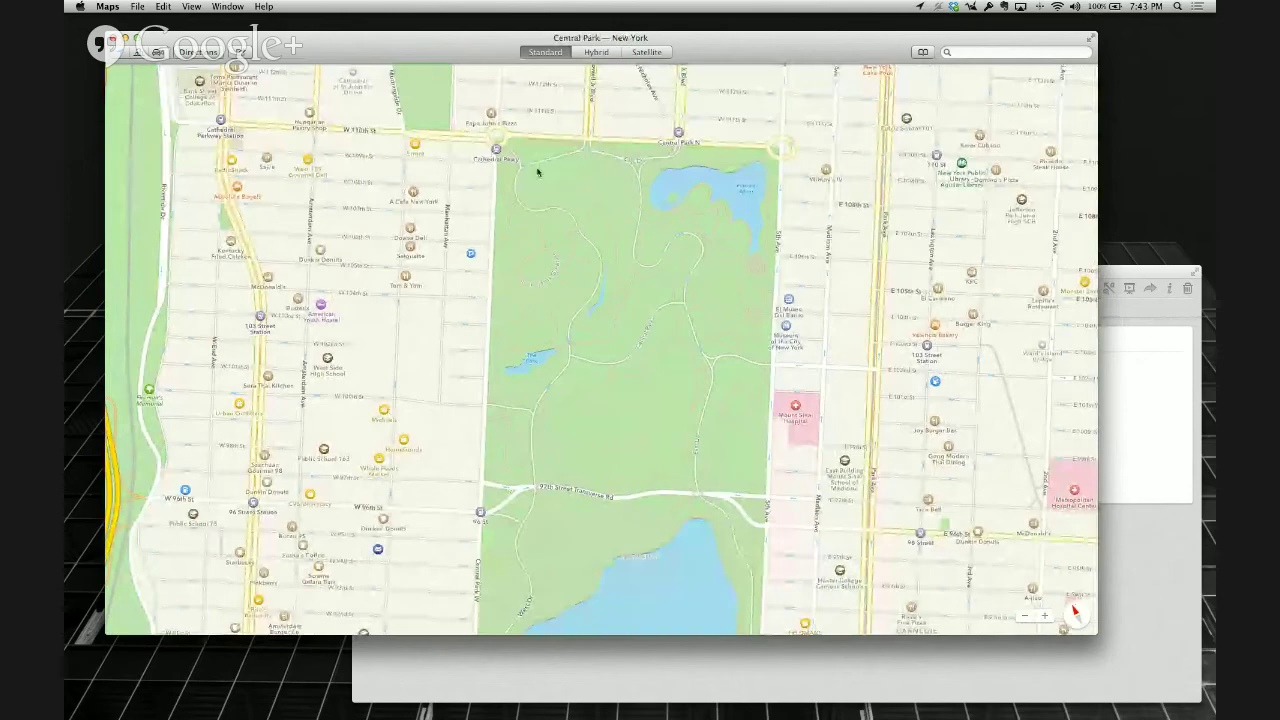
scroll(537, 166, right, 3)
scroll(537, 166, down, 2)
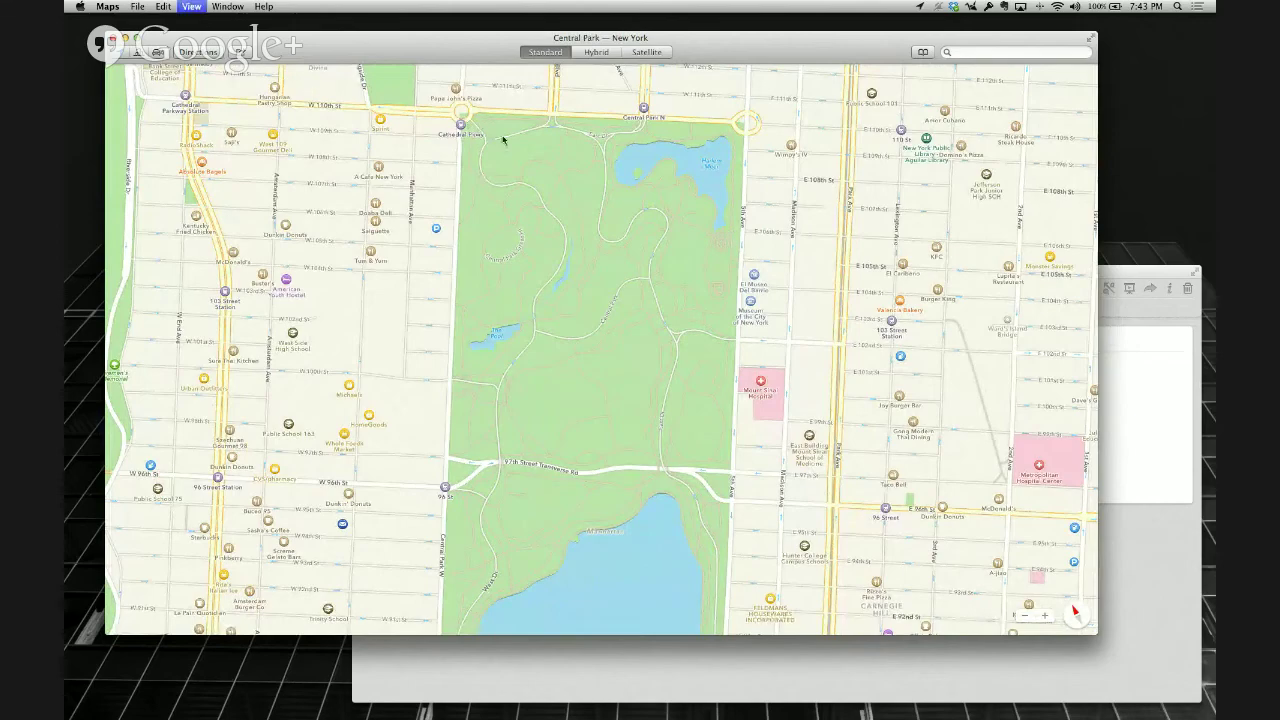
Drop a pin on Frederick Douglass Circle at the northwest corner of Central Park
double_click(508, 137)
double_click(366, 240)
drag(337, 171, 463, 377)
right_click(239, 146)
click(272, 151)
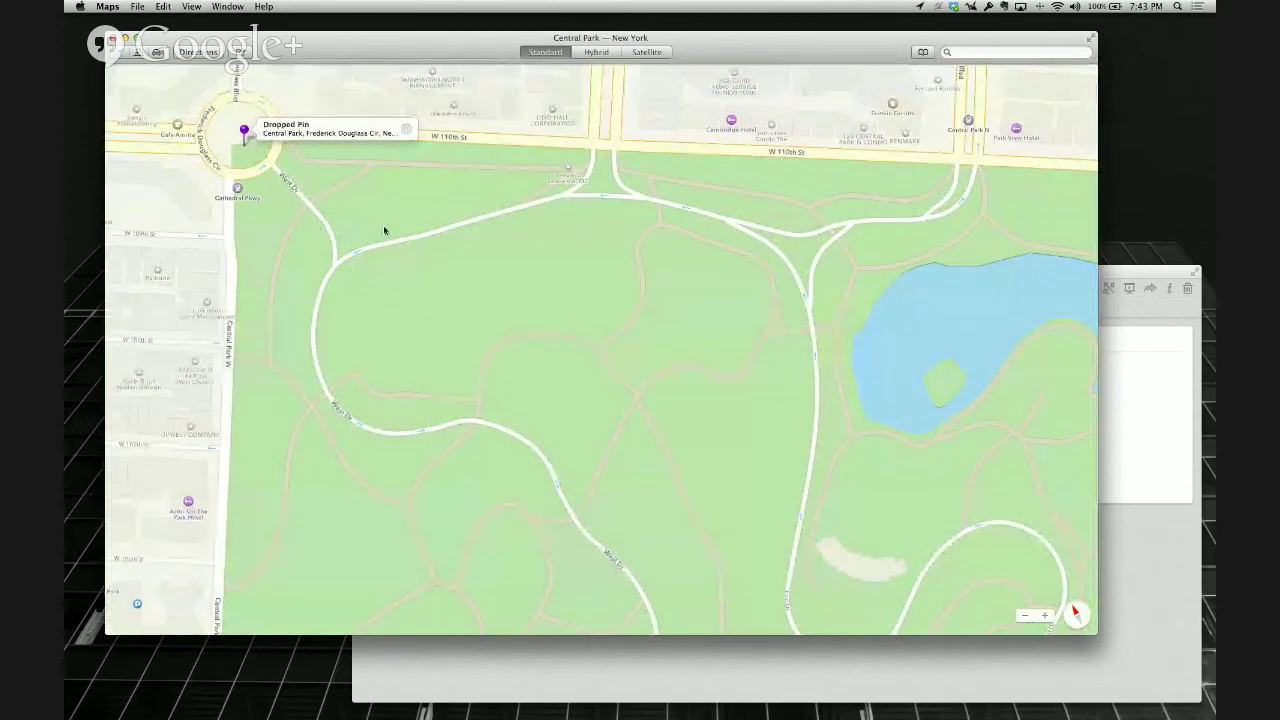
Examine Central Park's northern section from Frederick Douglass Circle and Harlem Meer down to the 97th Street Transverse and the reservoir
drag(860, 325, 729, 135)
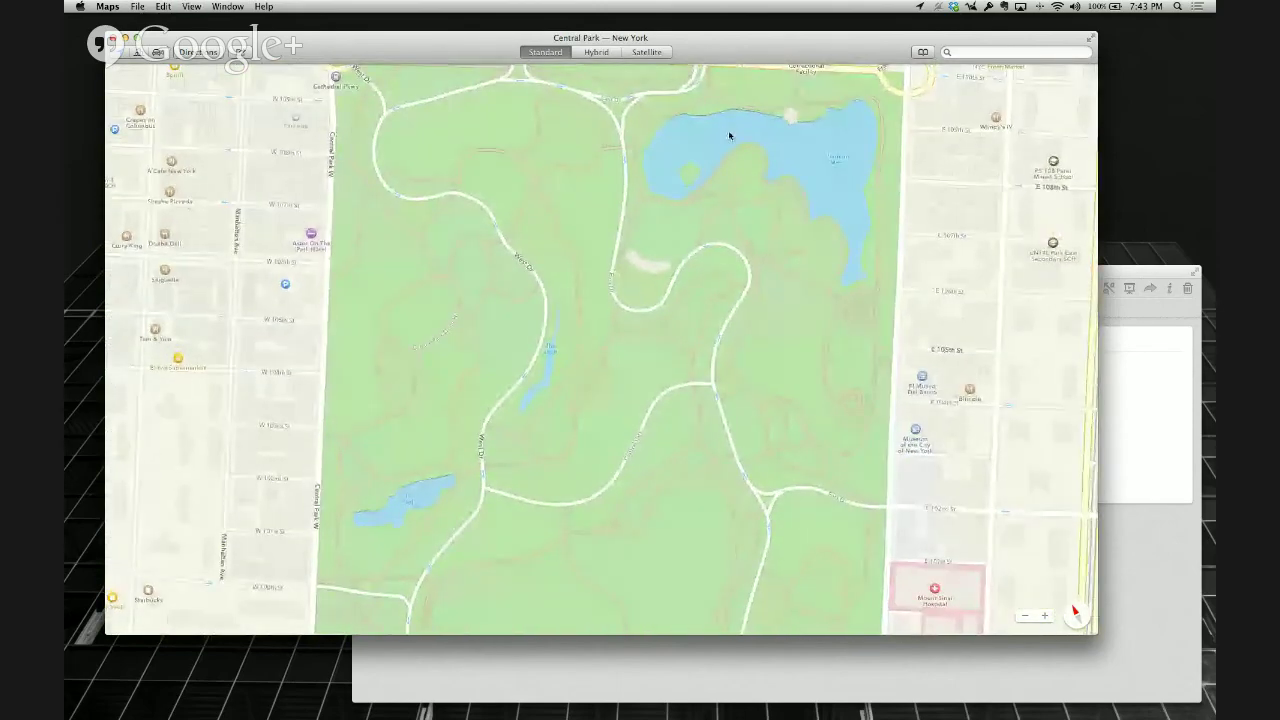
drag(432, 110, 438, 155)
key(cmd+d)
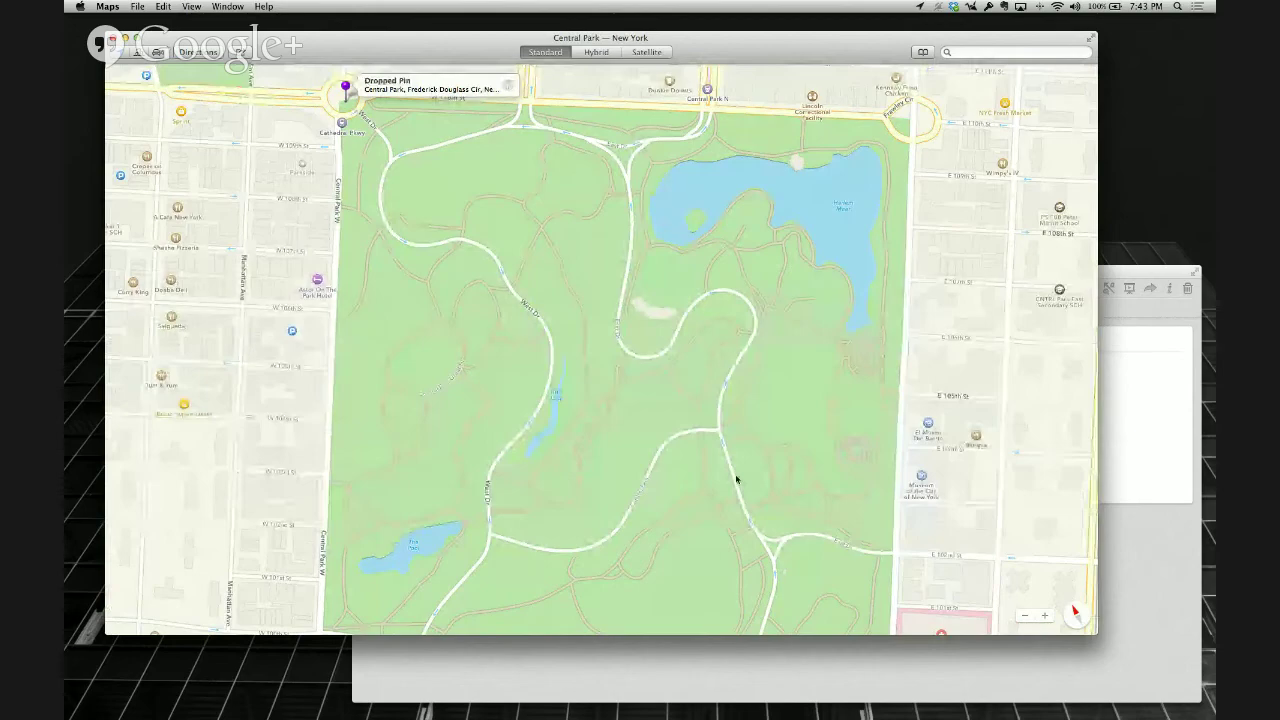
drag(757, 523, 723, 269)
drag(723, 434, 694, 271)
drag(689, 434, 777, 243)
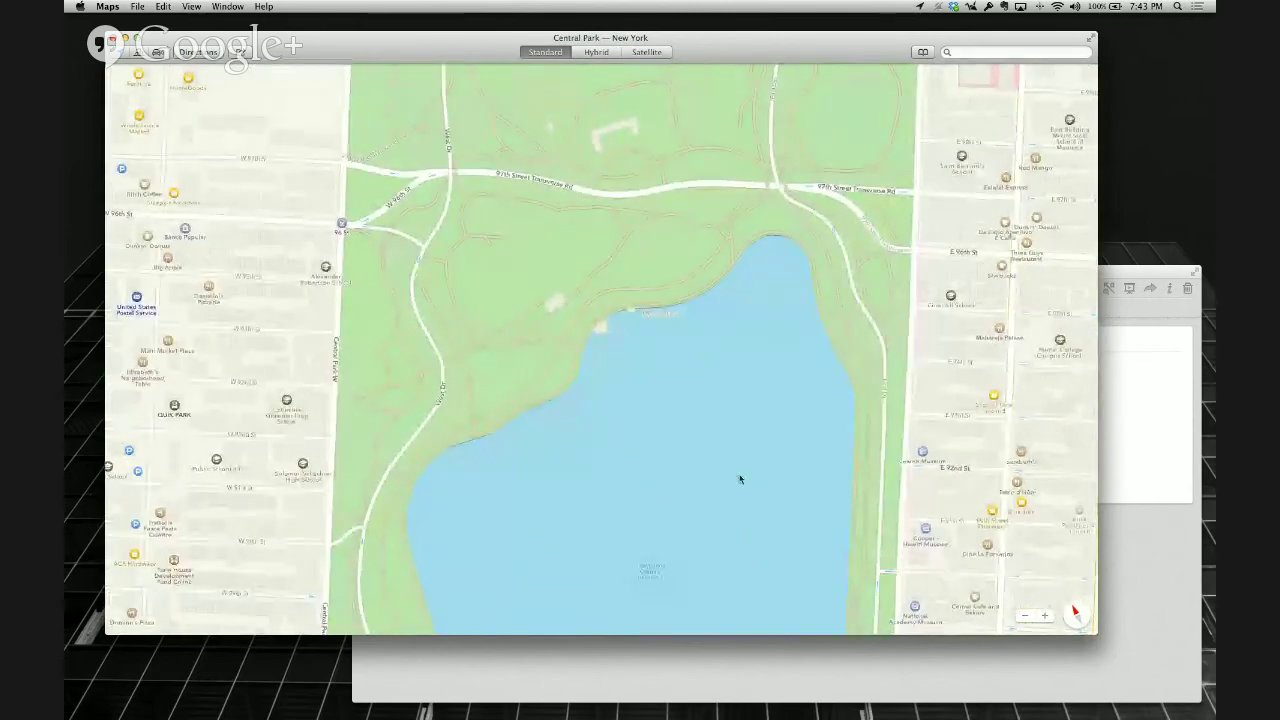
Drop a pin at the 81 Street Museum of Natural History station on Central Park West
drag(740, 479, 740, 345)
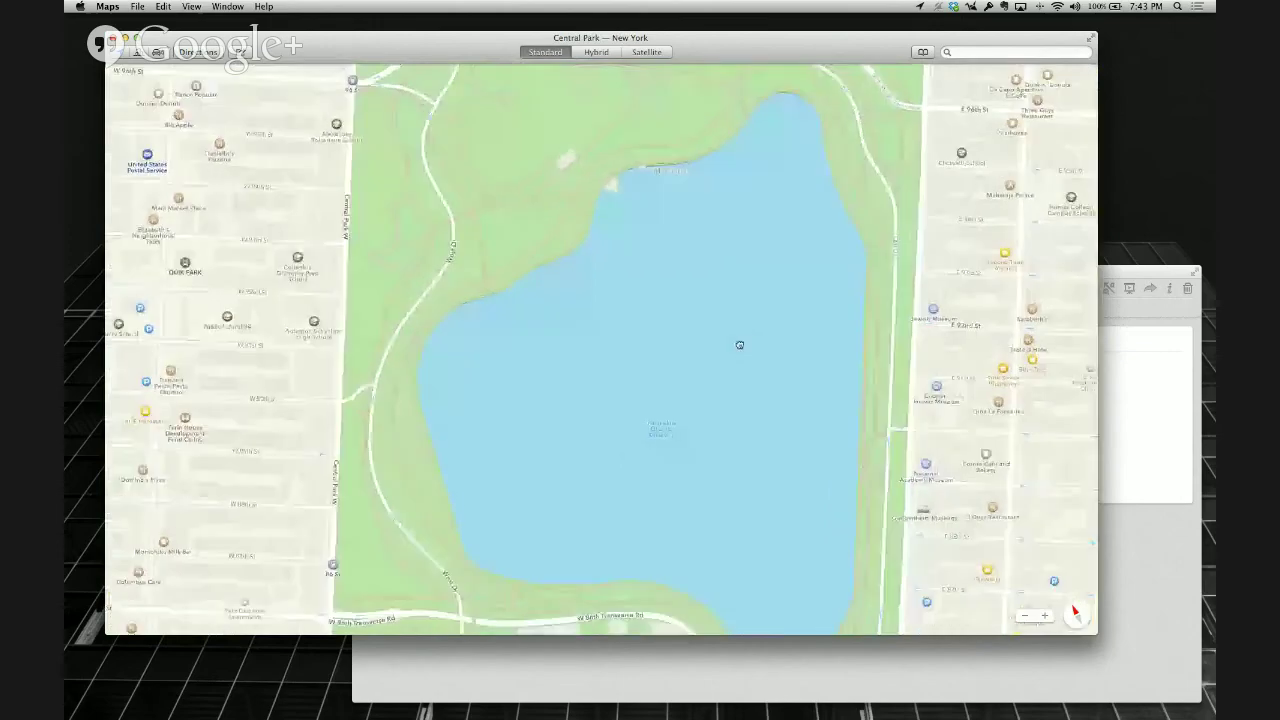
drag(640, 444, 608, 220)
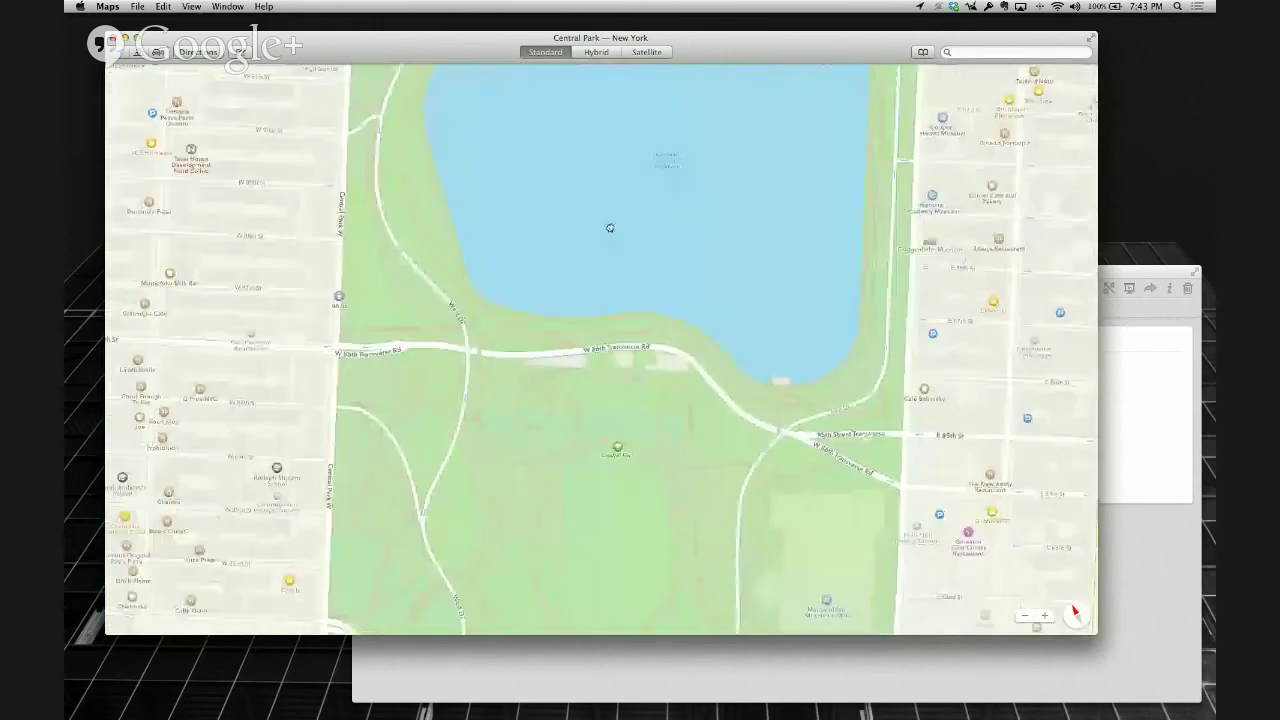
drag(616, 453, 611, 266)
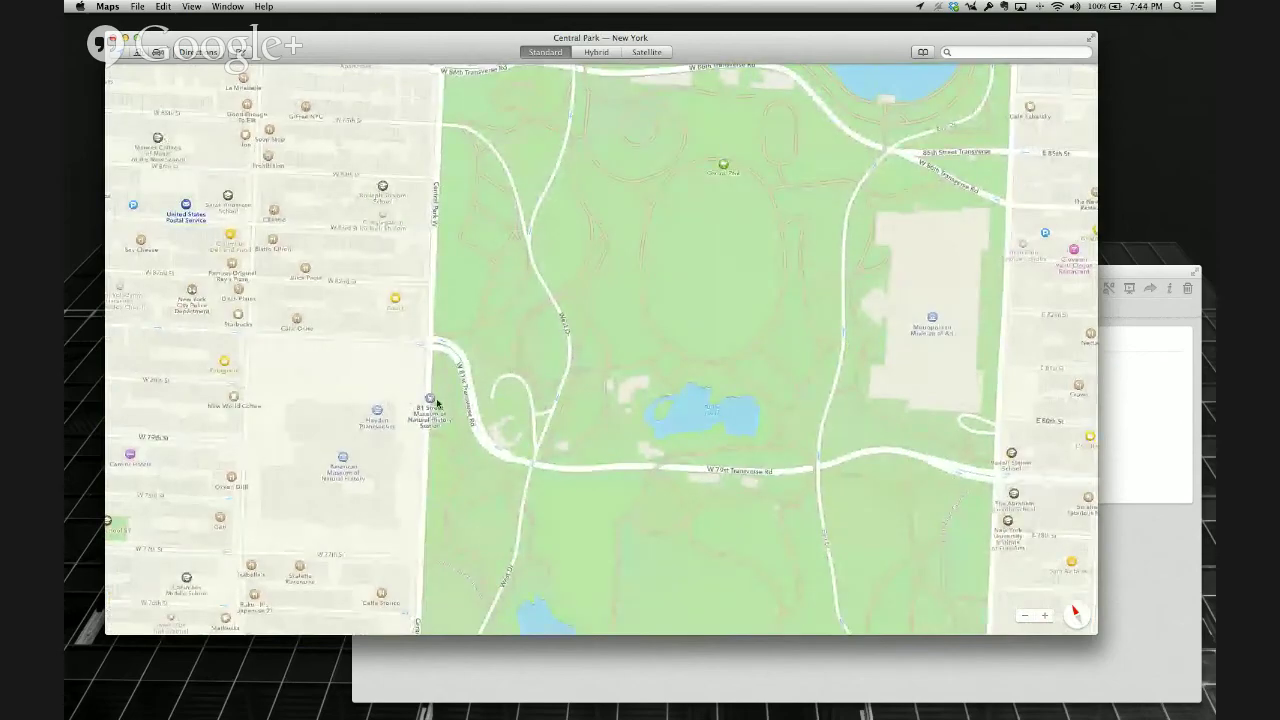
right_click(437, 403)
click(461, 397)
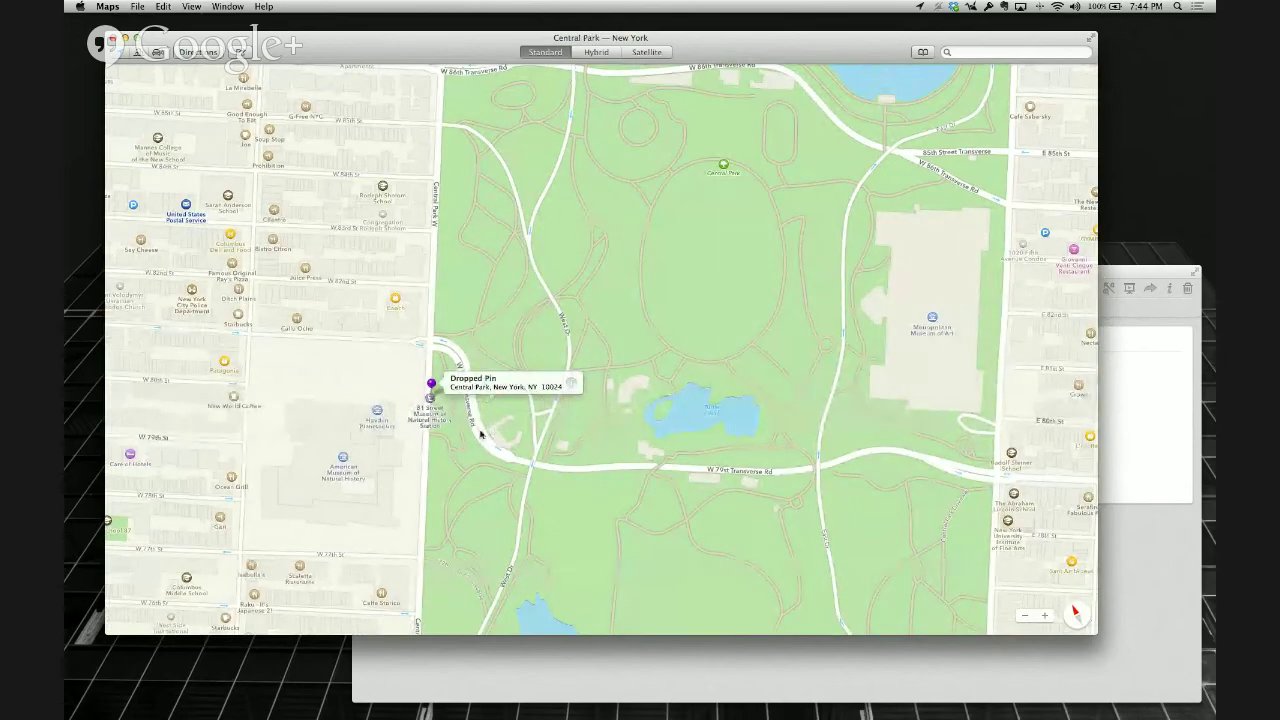
Examine Central Park from the 79th St Transverse south past the lake to Columbus Circle and Central Park South
scroll(480, 433, down, 10)
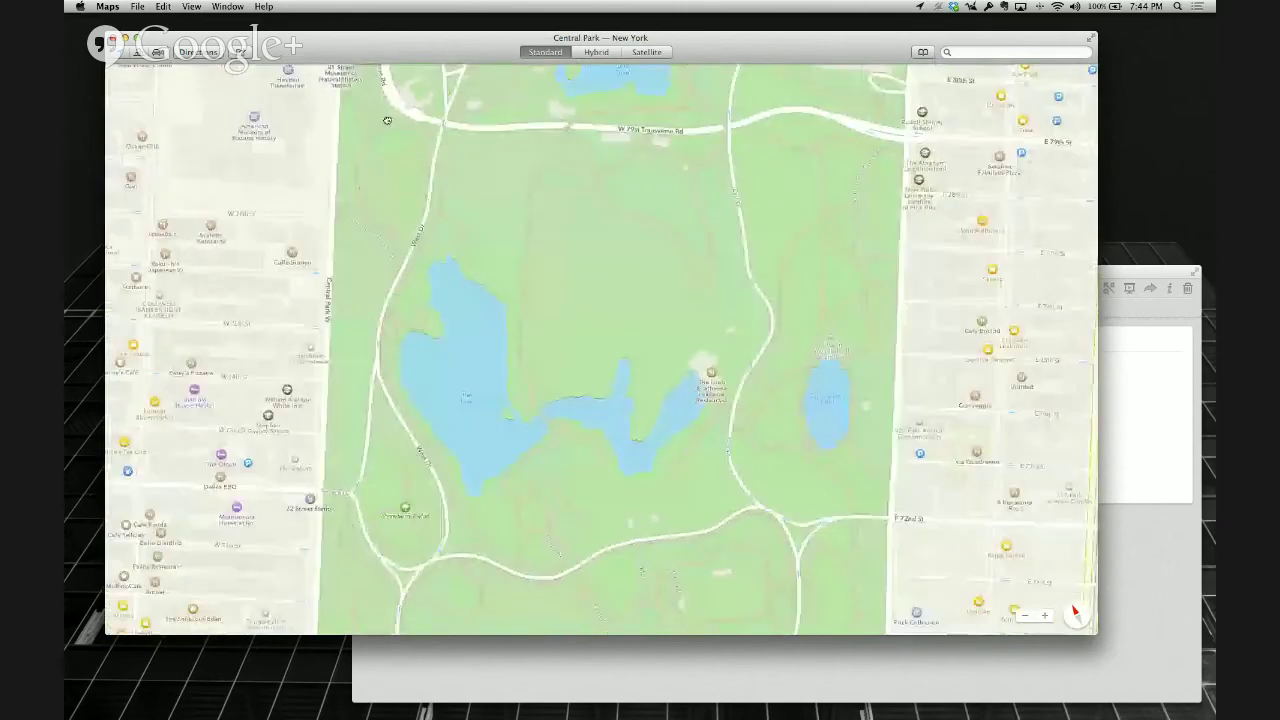
scroll(387, 120, up, 5)
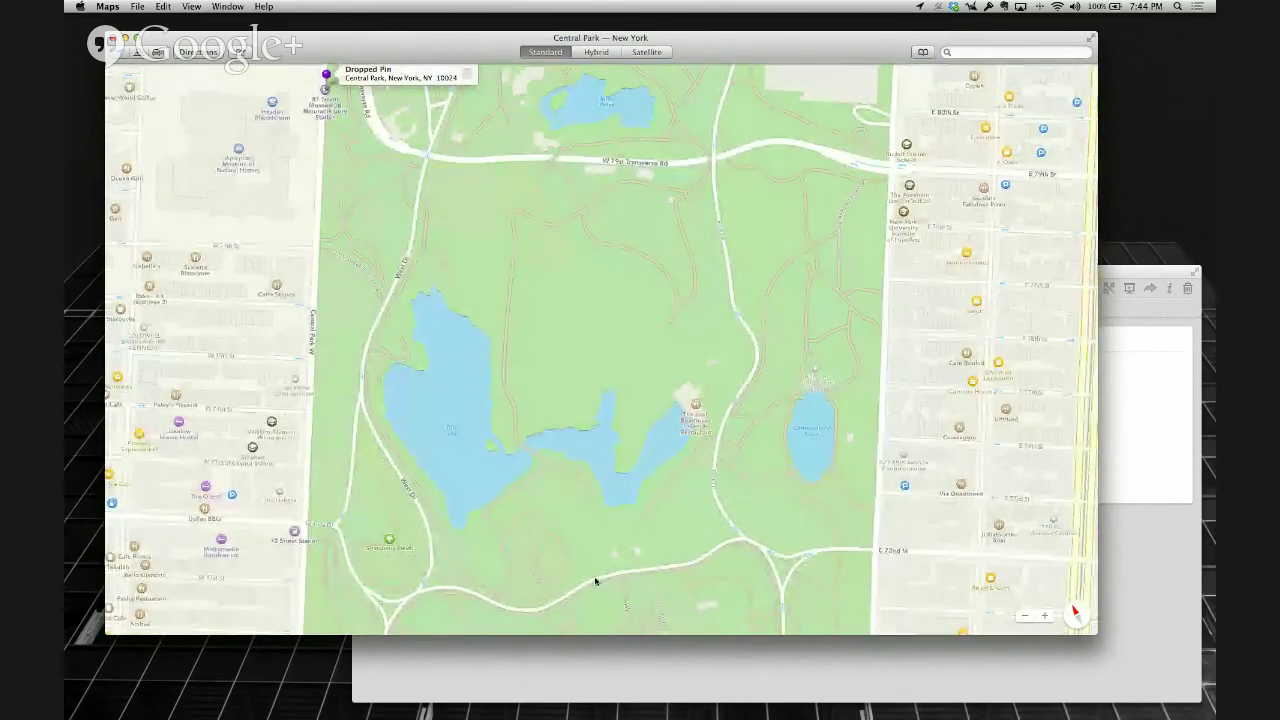
scroll(595, 581, down, 10)
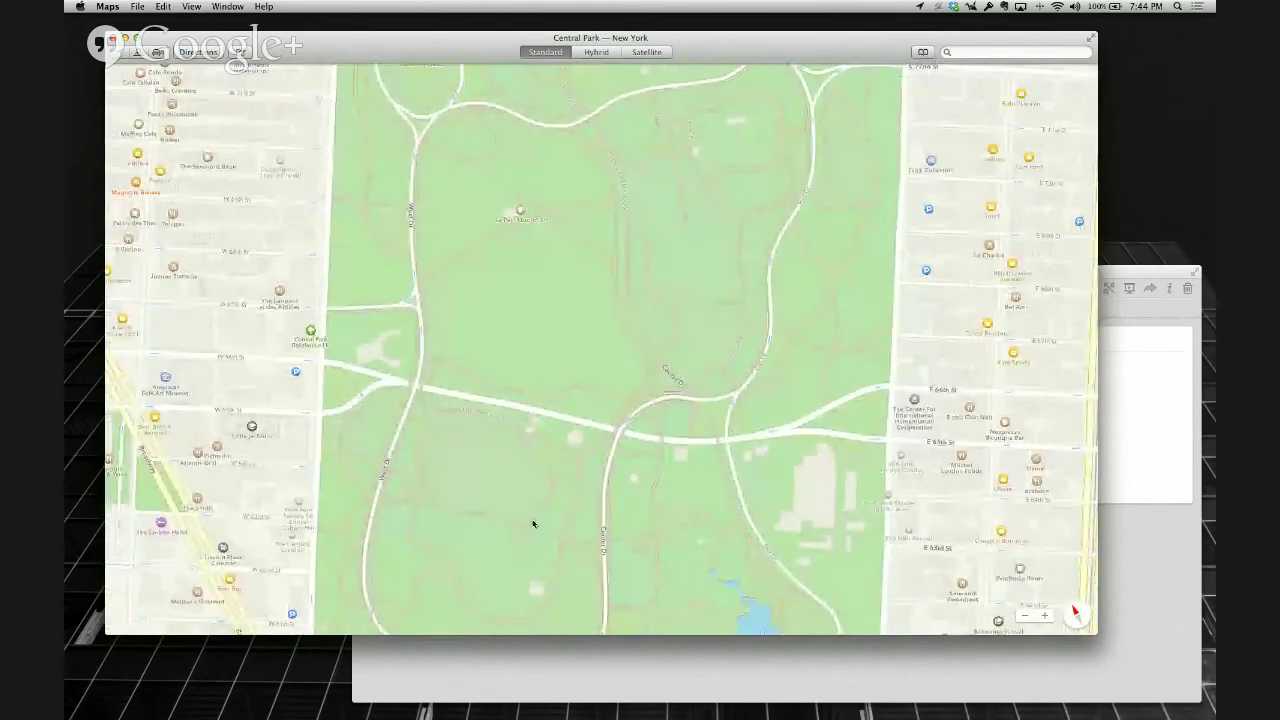
drag(533, 524, 511, 215)
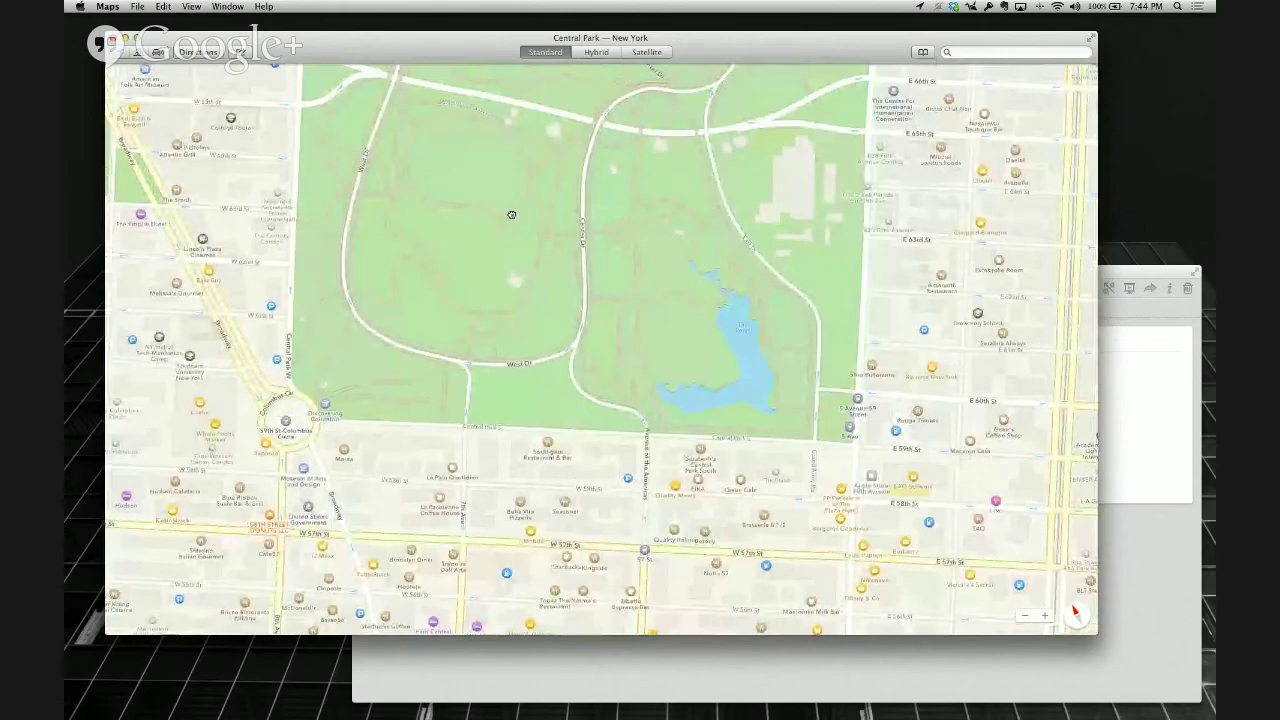
Examine Central Park back northward from its southern edge, past the lake and around the reservoir, to the area above the 97th Street Transverse
drag(511, 215, 509, 357)
mouse_move(498, 195)
mouse_down()
mouse_move(400, 363)
mouse_move(408, 520)
mouse_up()
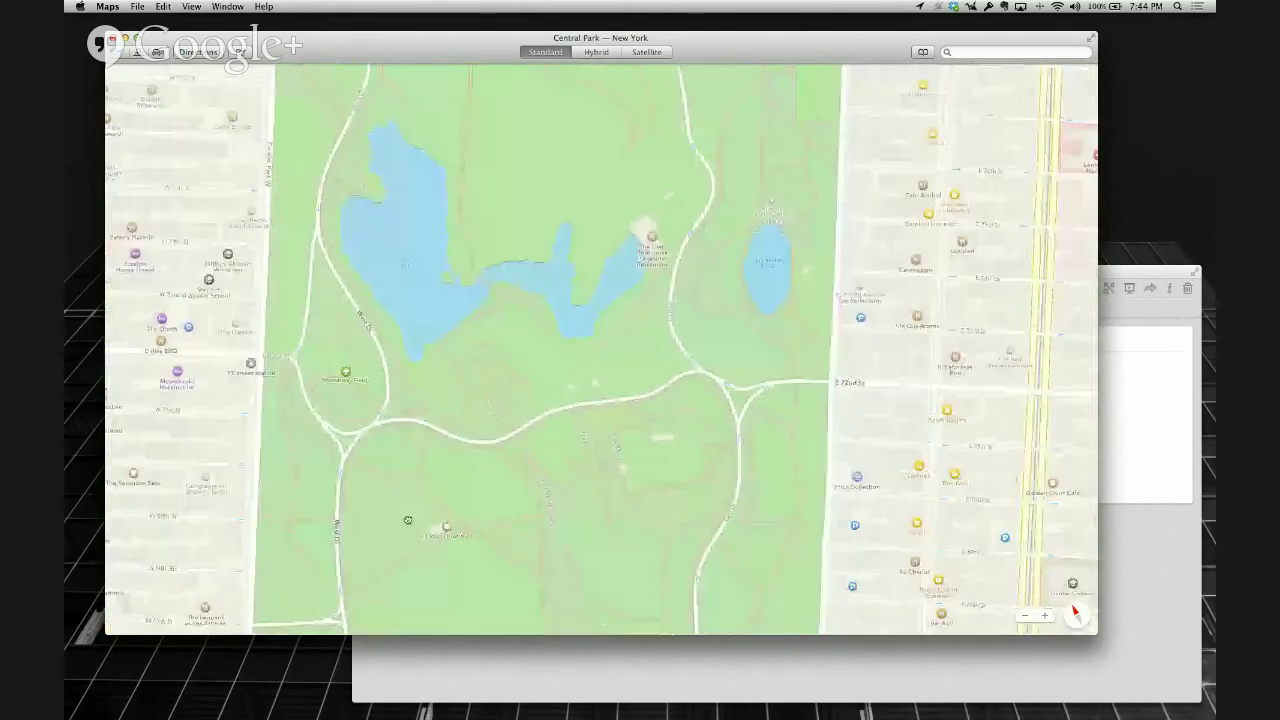
mouse_move(397, 140)
mouse_down()
mouse_move(427, 228)
mouse_move(414, 297)
mouse_move(420, 449)
mouse_move(476, 580)
mouse_up()
drag(465, 122, 378, 233)
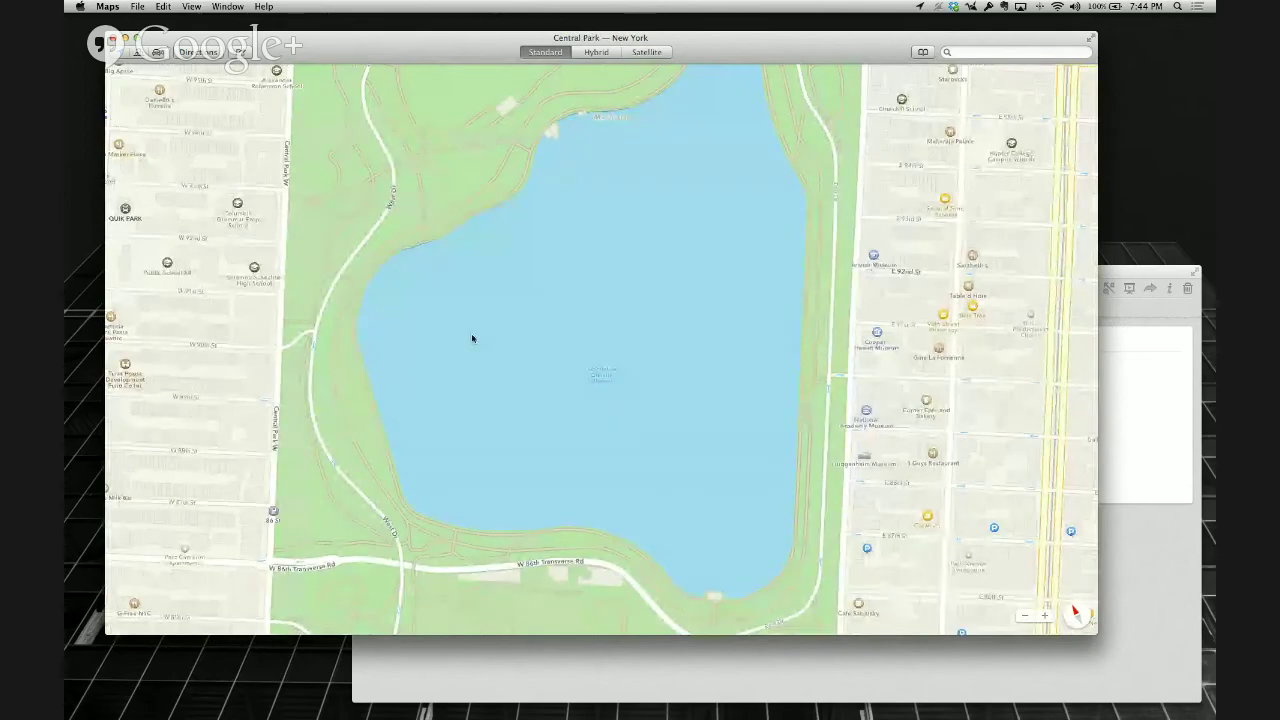
scroll(433, 245, up, 8)
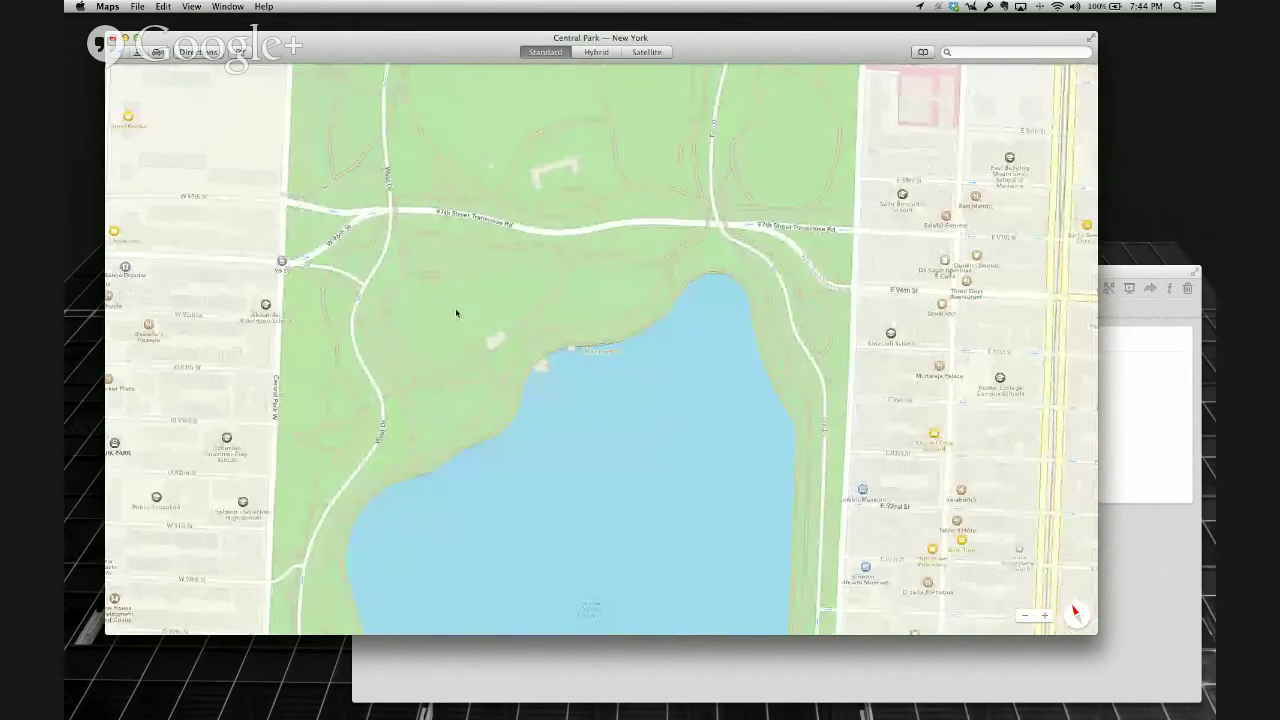
scroll(455, 313, down, 6)
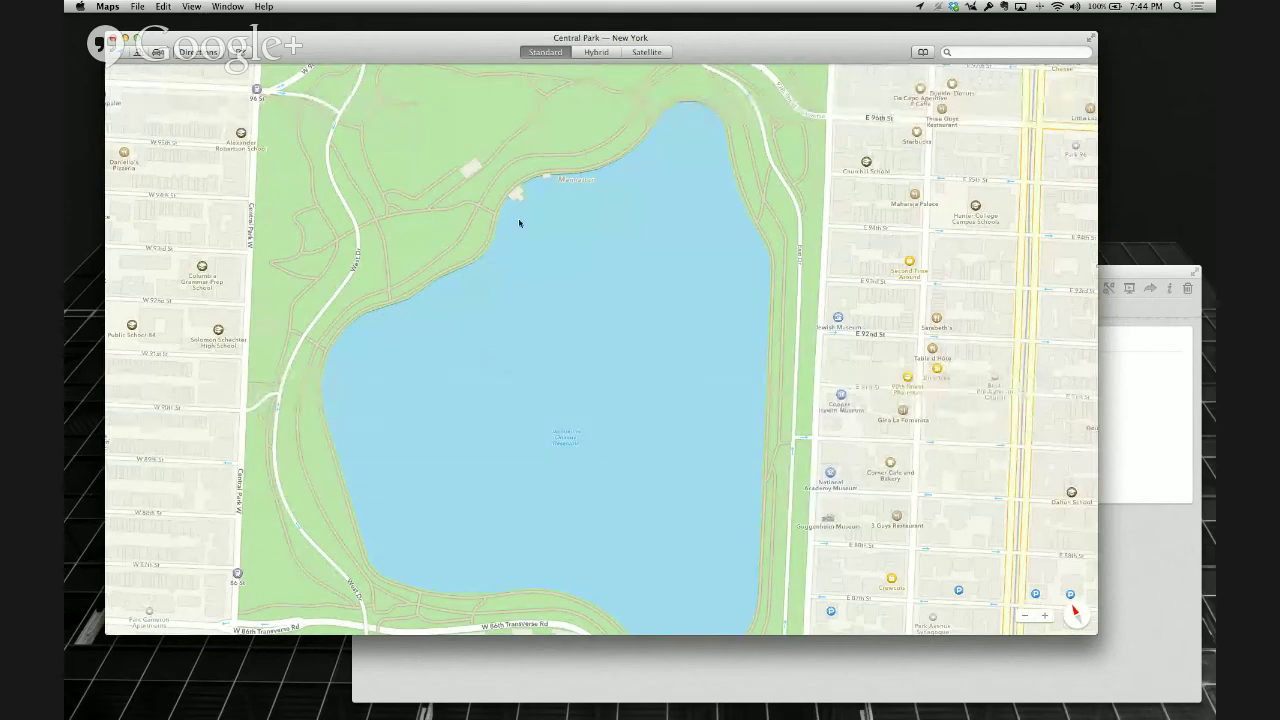
scroll(441, 195, up, 10)
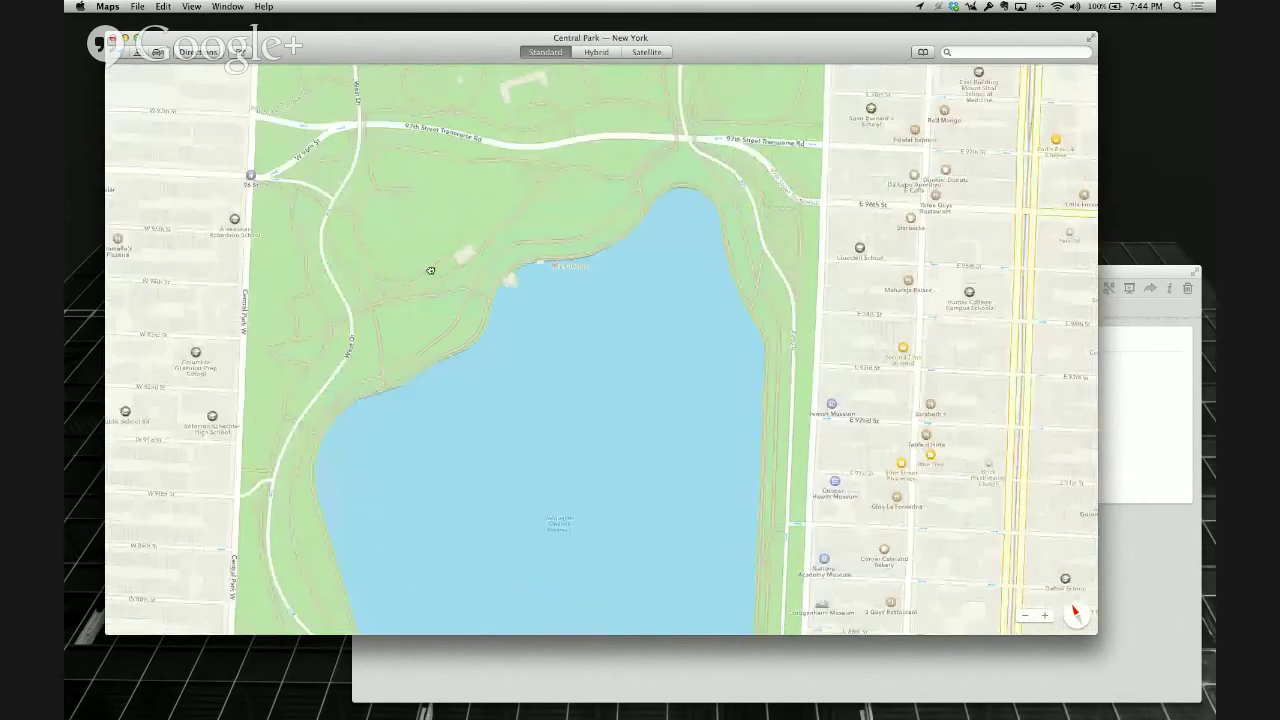
drag(426, 279, 434, 360)
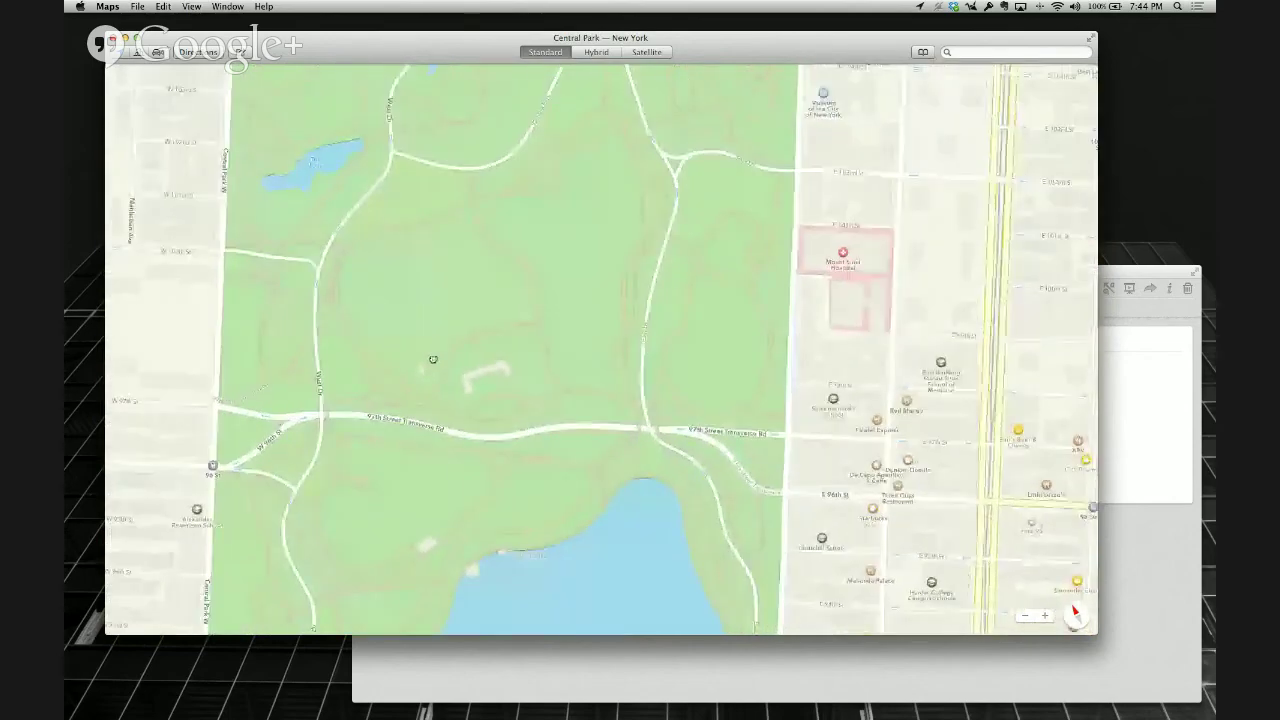
Drop a pin on Frederick Douglass Circle at the northwest corner of Central Park
drag(437, 283, 445, 357)
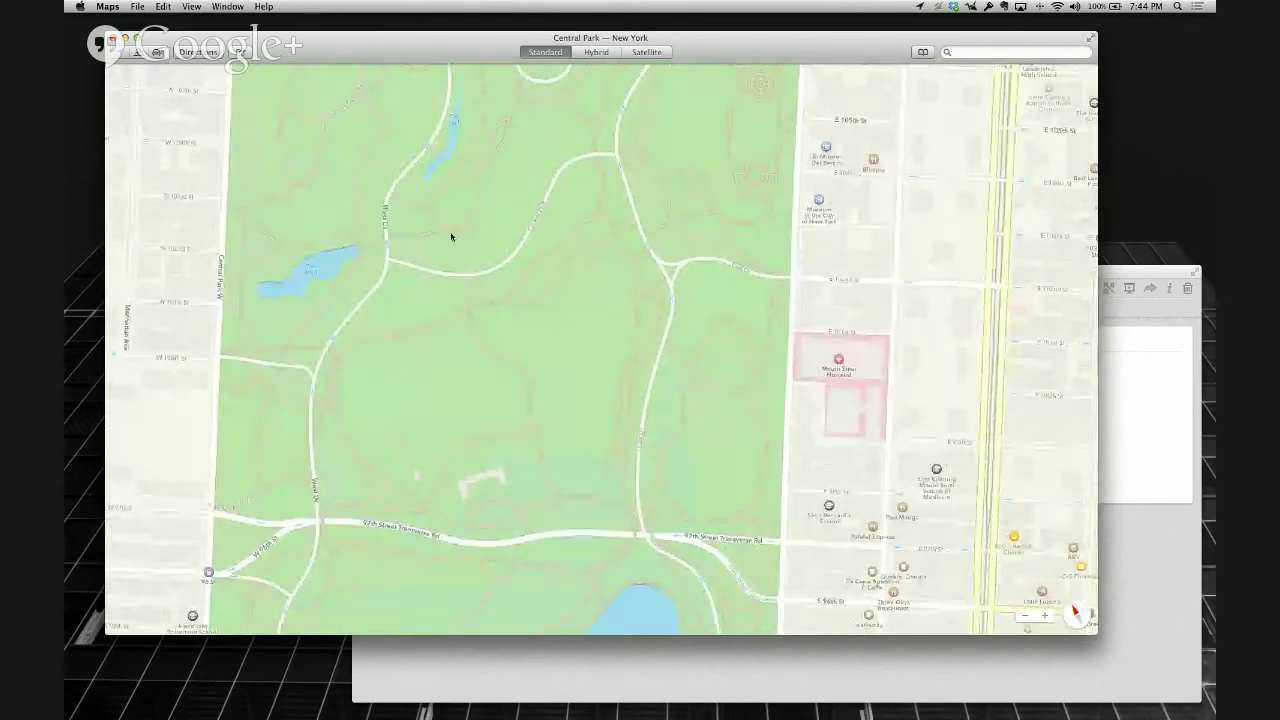
scroll(451, 240, up, 10)
scroll(320, 208, left, 5)
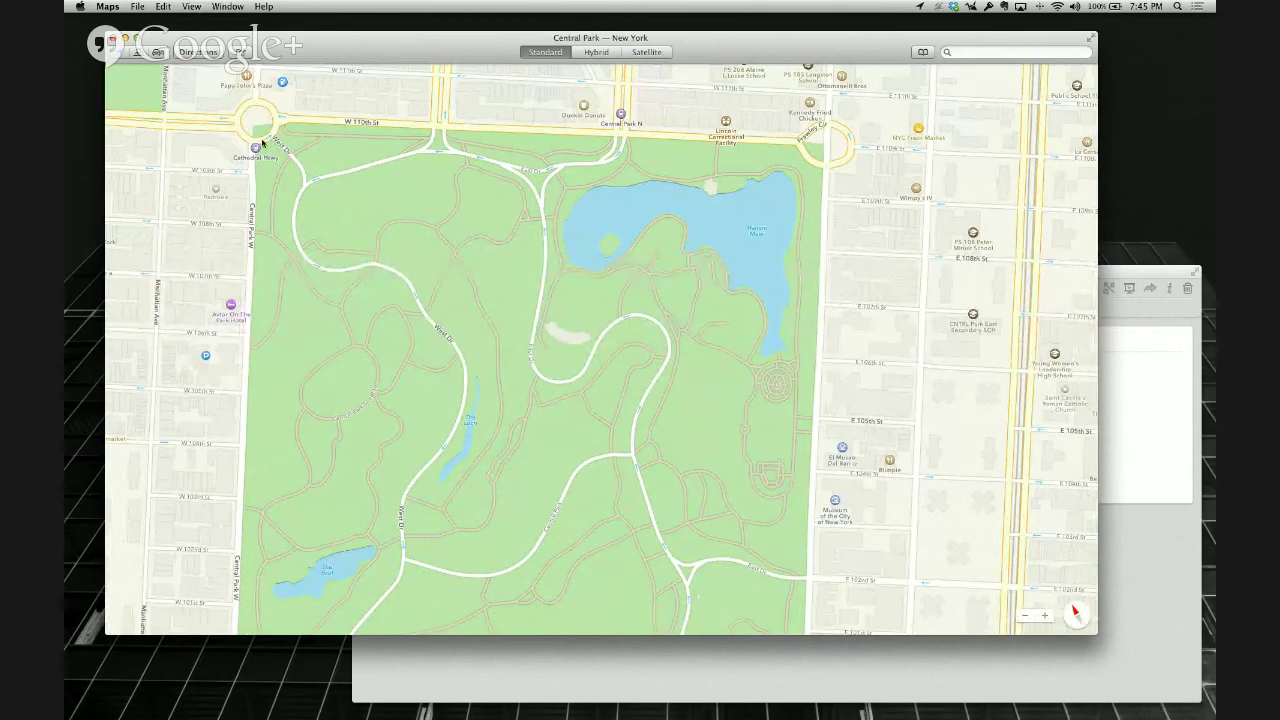
drag(264, 143, 287, 143)
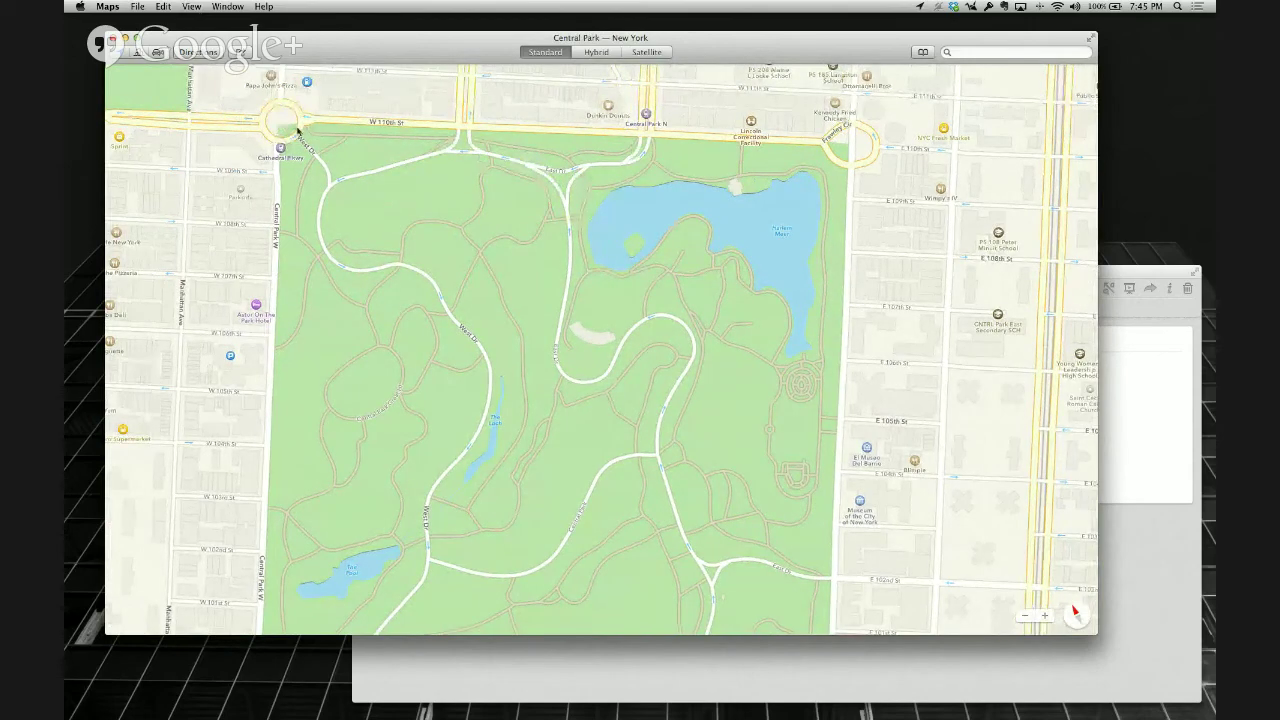
right_click(285, 121)
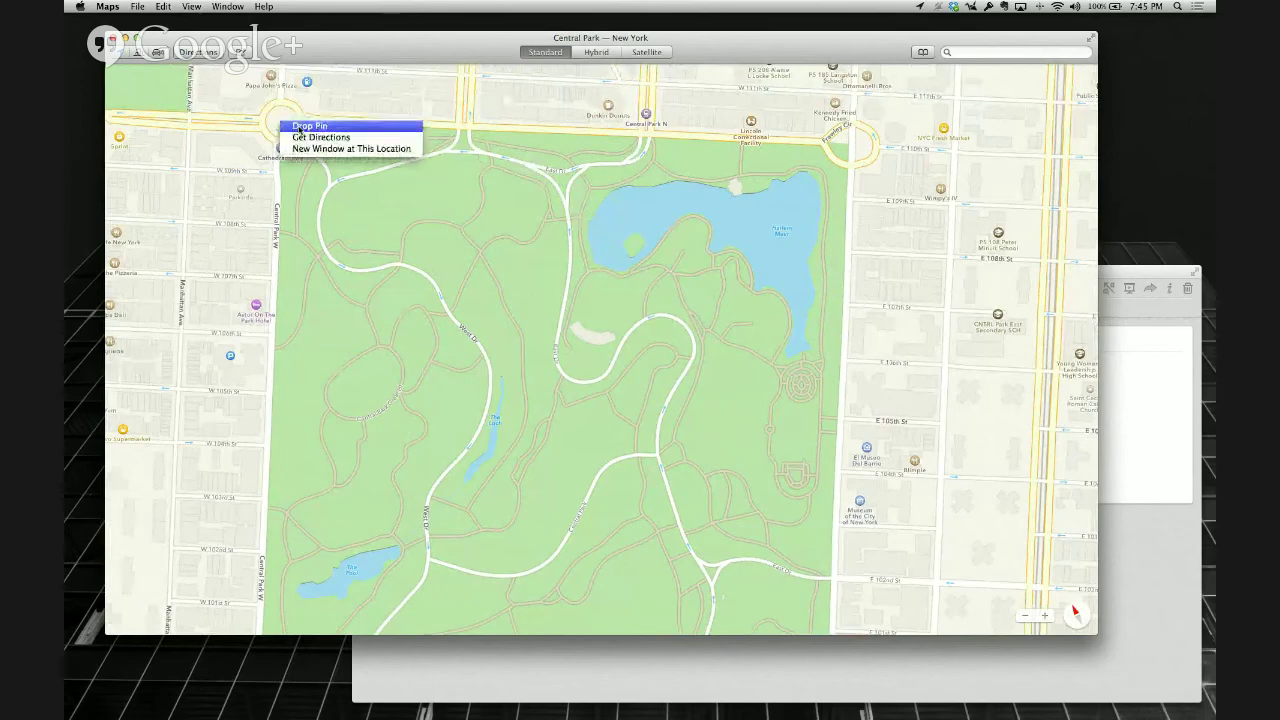
click(306, 126)
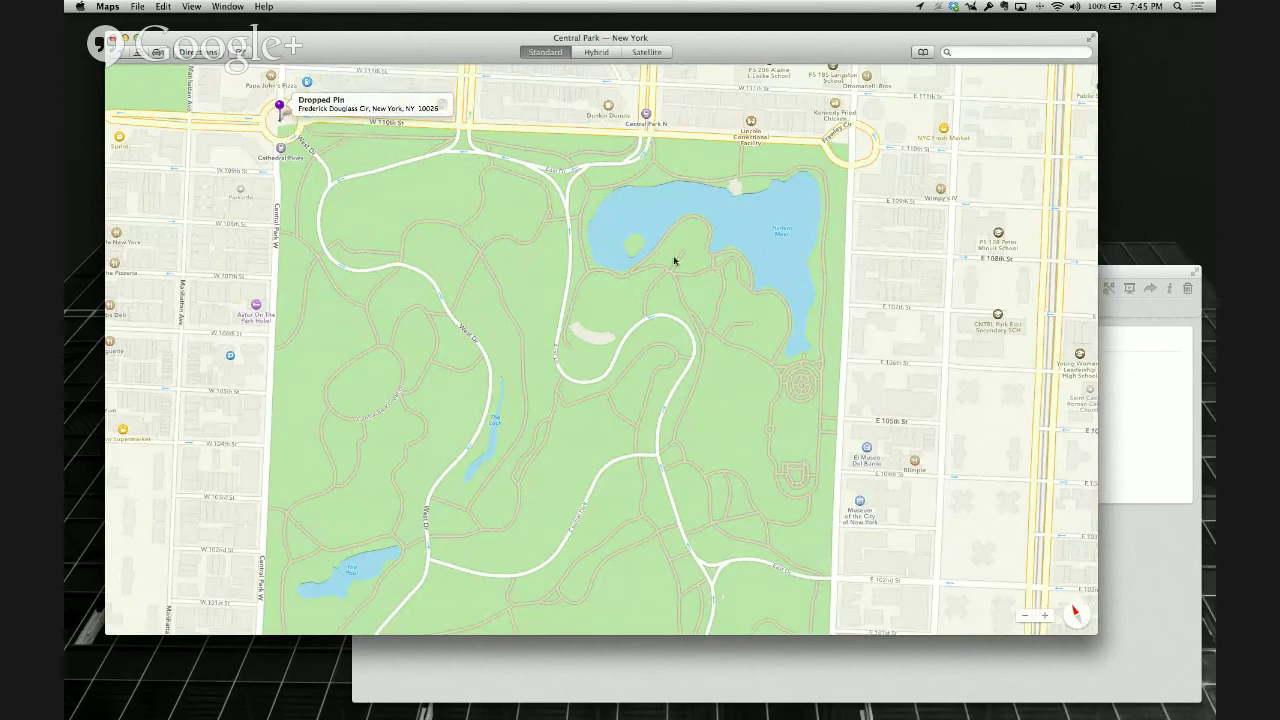
Examine Central Park southward from the 97th Street Transverse, past the reservoir, to the 79th St Transverse and the lake
scroll(566, 229, down, 10)
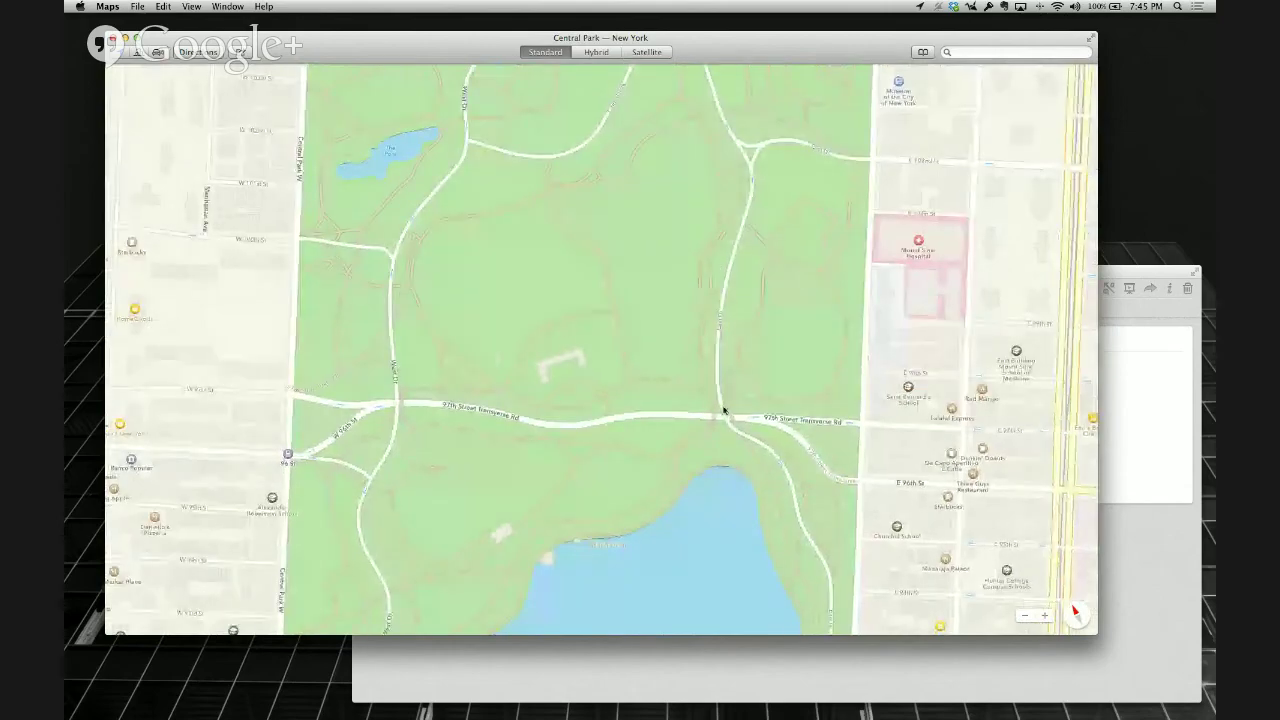
drag(700, 434, 720, 143)
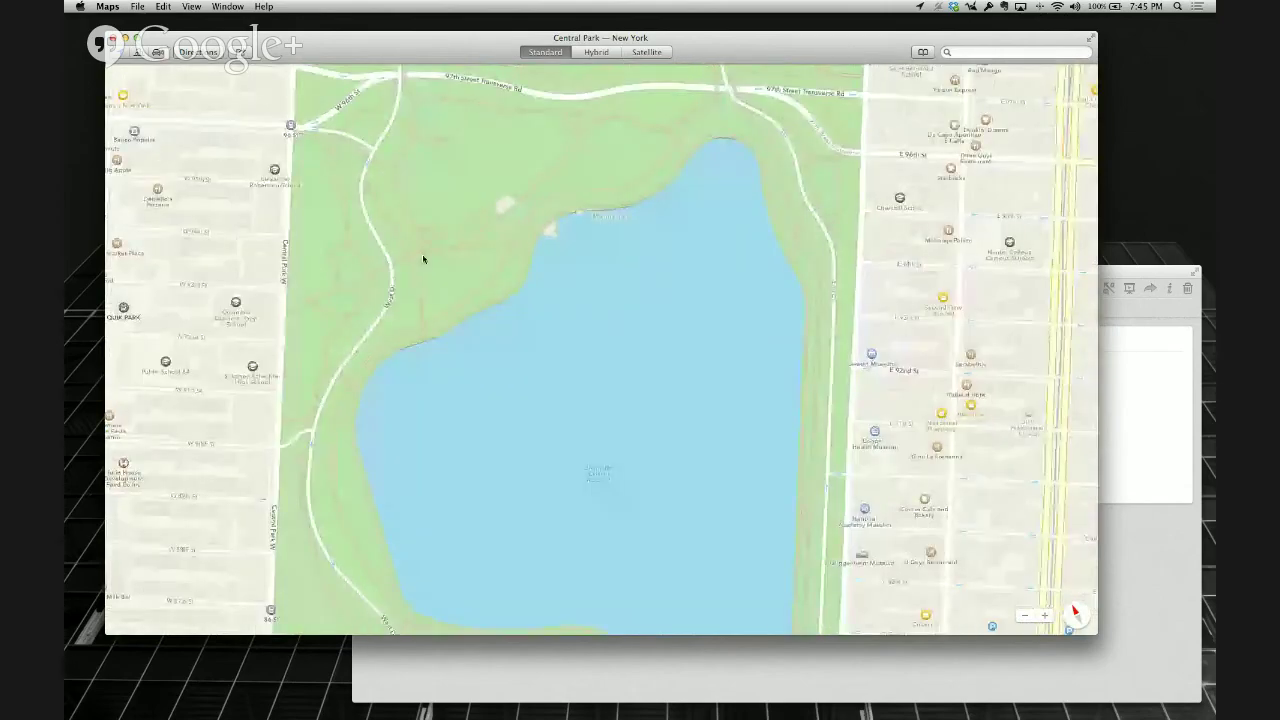
scroll(474, 337, down, 10)
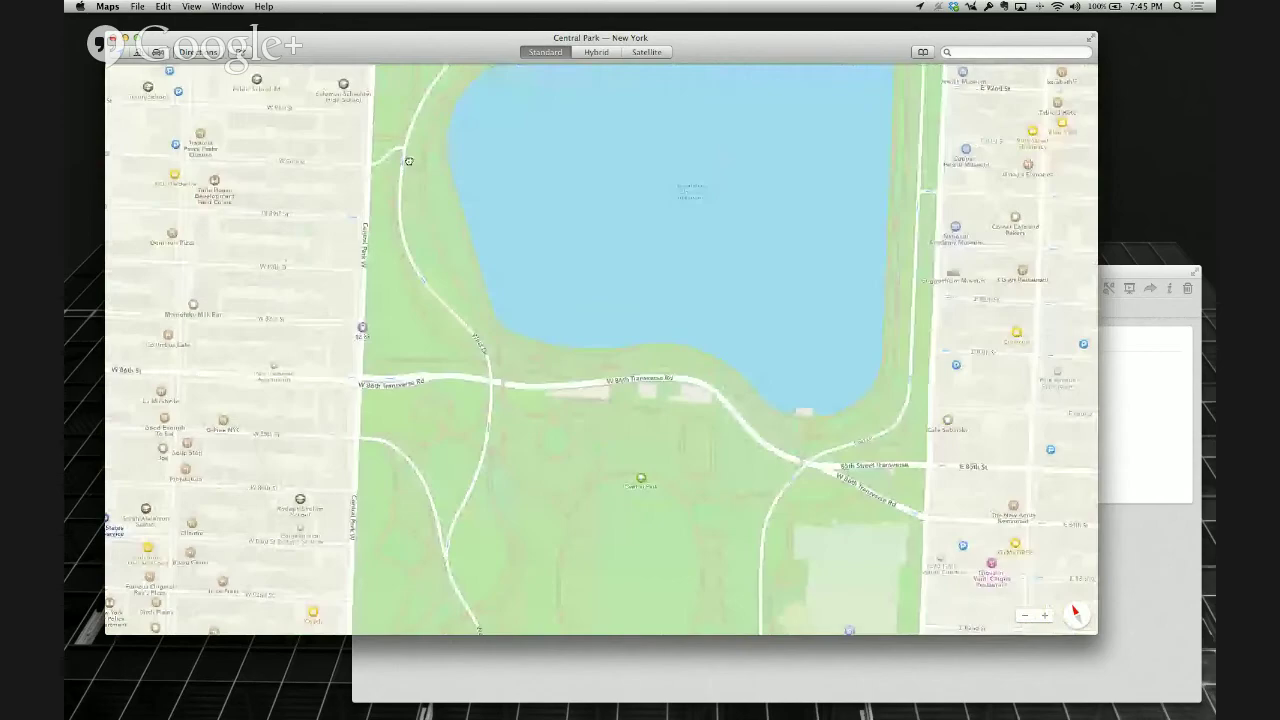
scroll(370, 400, down, 12)
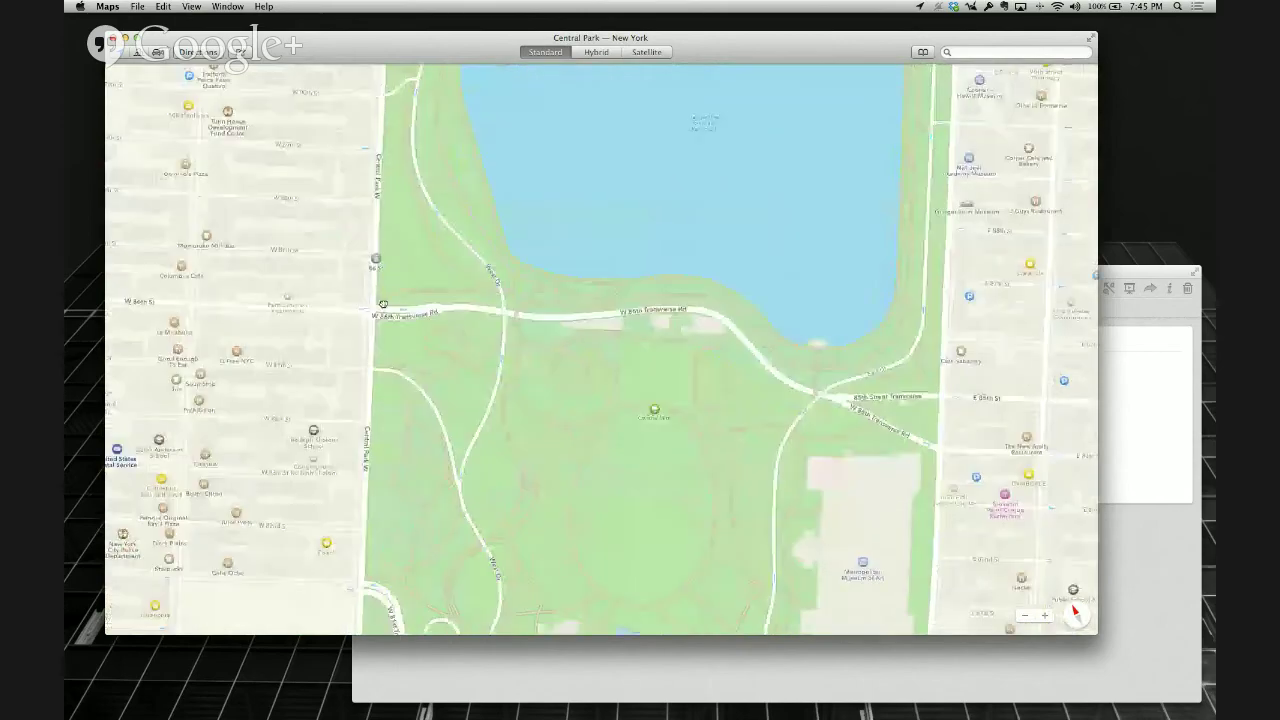
scroll(600, 350, down, 10)
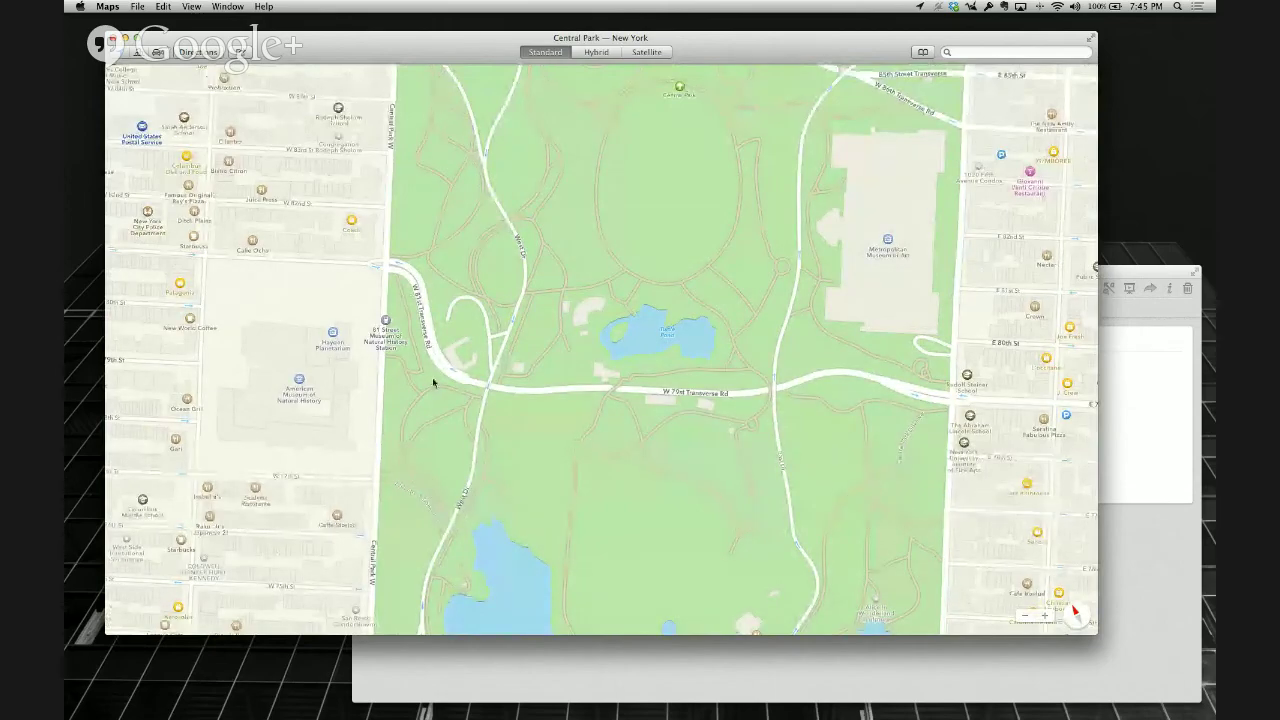
scroll(433, 382, down, 5)
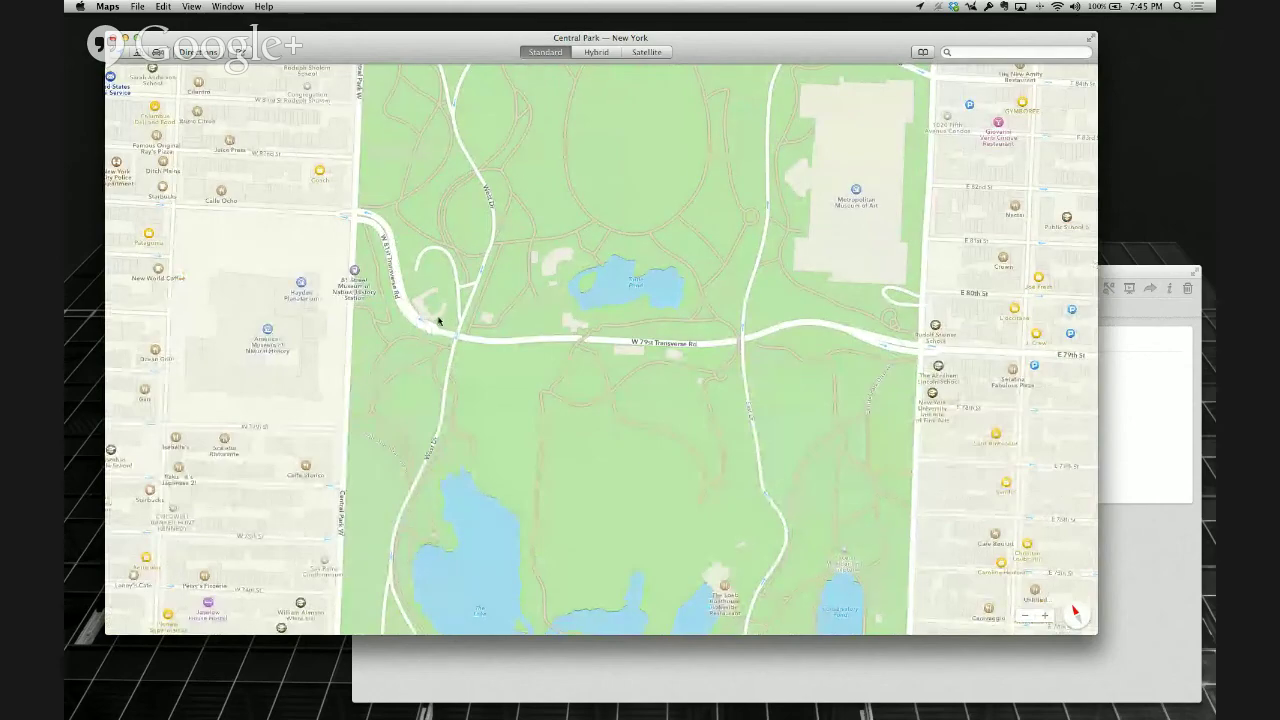
drag(477, 366, 481, 292)
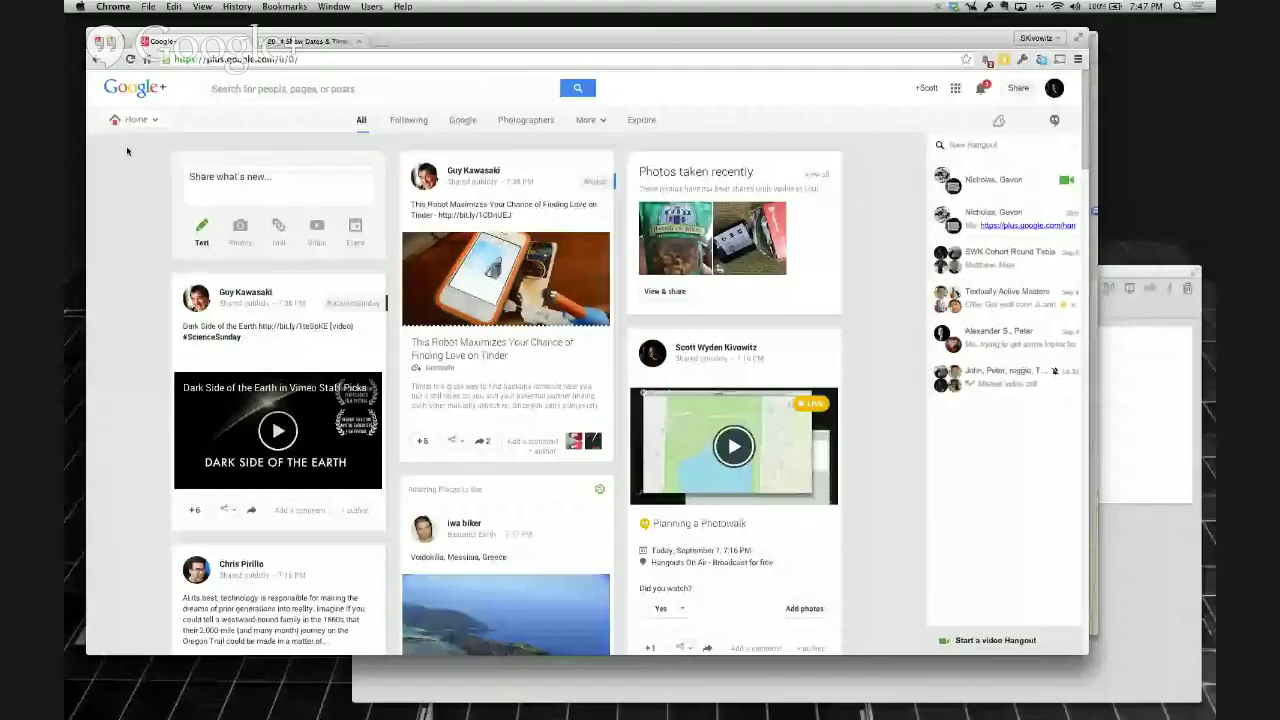
Switch to Google+ in Chrome, go to Events and start creating a new event
mouse_move(132, 92)
click(141, 264)
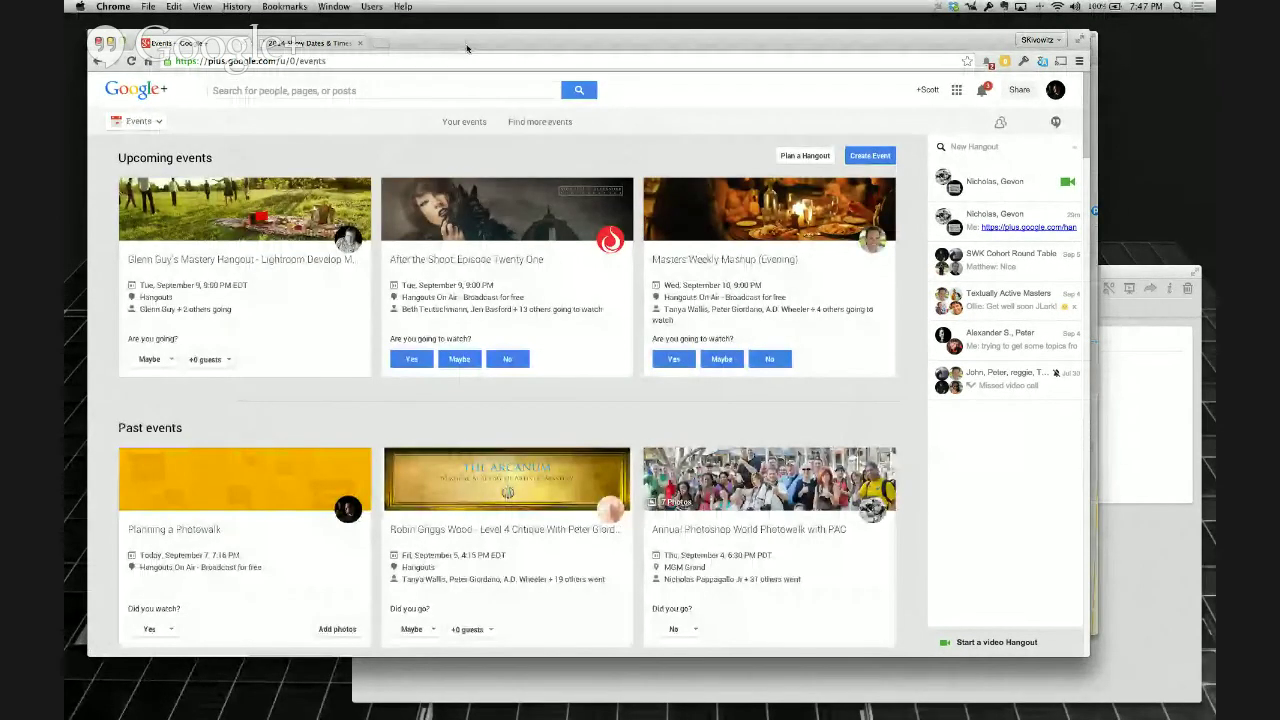
click(872, 157)
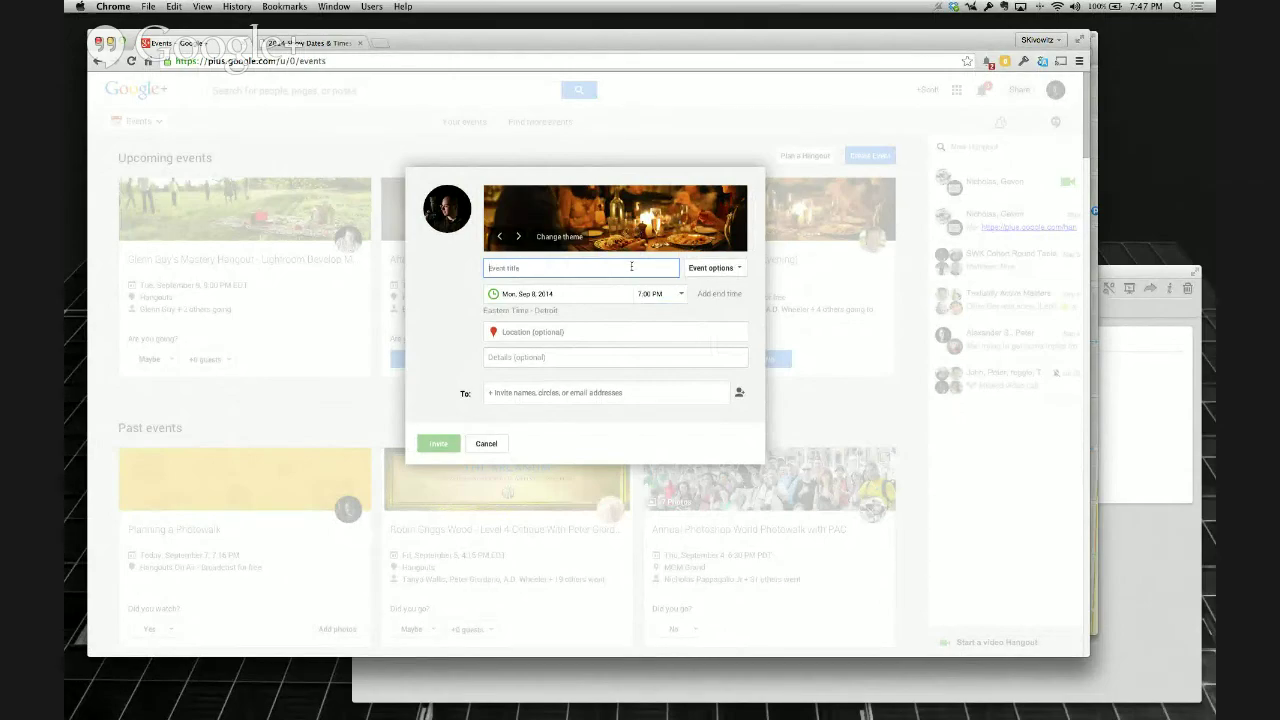
Title the event "Photo Plus Expo PAC Central Park West Photowalk"
text(Photo plus)
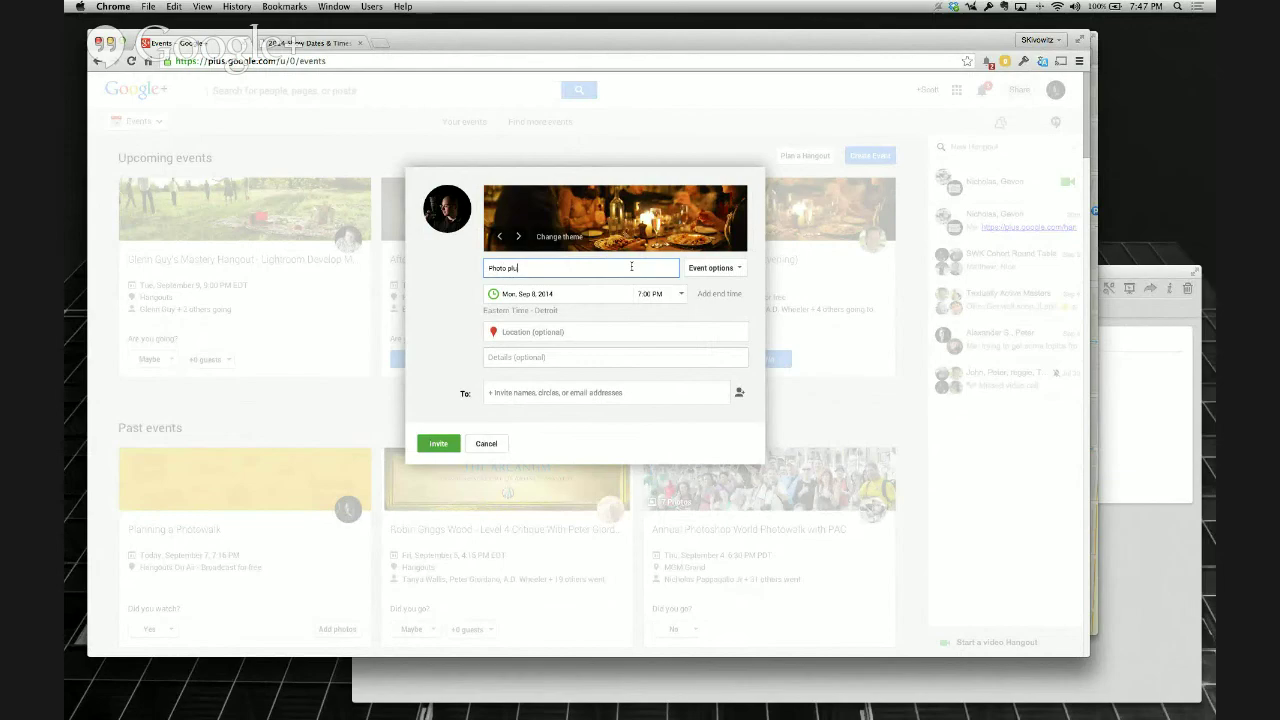
key(BackSpace)
key(BackSpace)
key(BackSpace)
text(Plus Bi)
text(po PAC Photowalk)
text(Central)
text( Park )
text(North)
key(BackSpace)
key(BackSpace)
key(BackSpace)
key(BackSpace)
key(BackSpace)
key(BackSpace)
text(West)
Schedule the event for Saturday, November 1, 2014 at 4:30 PM
click(580, 293)
click(574, 321)
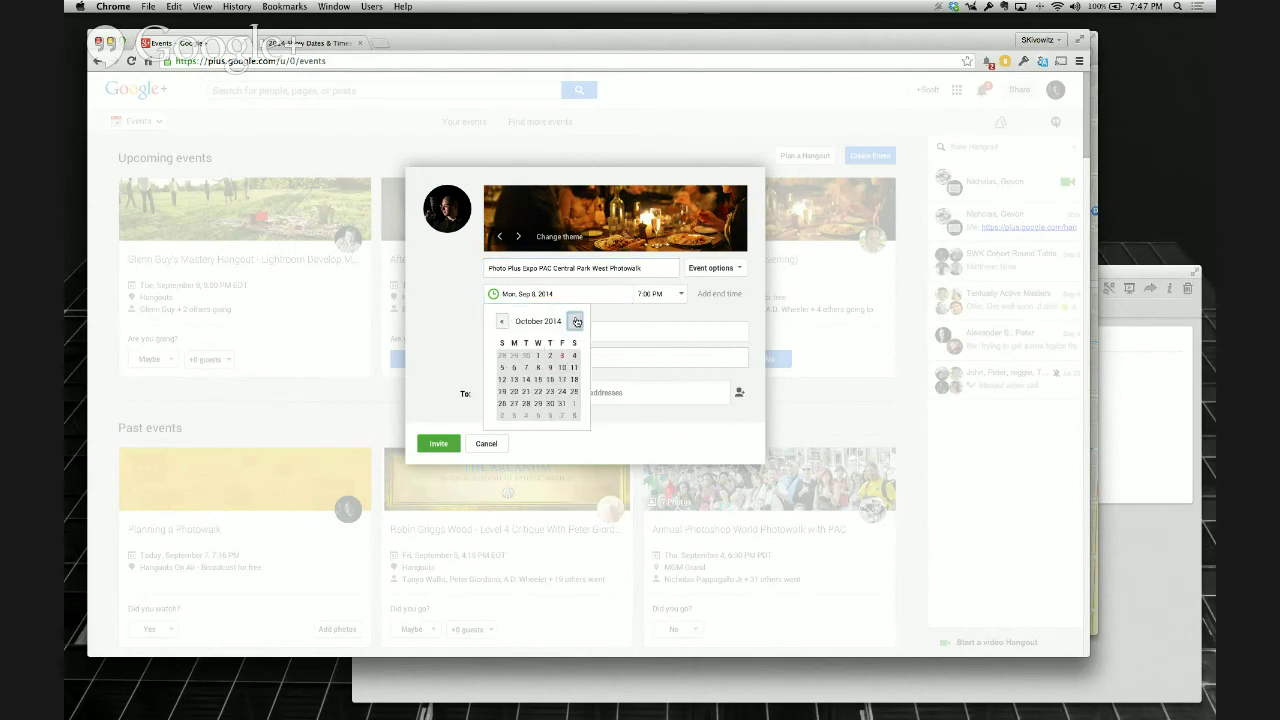
click(574, 321)
click(574, 355)
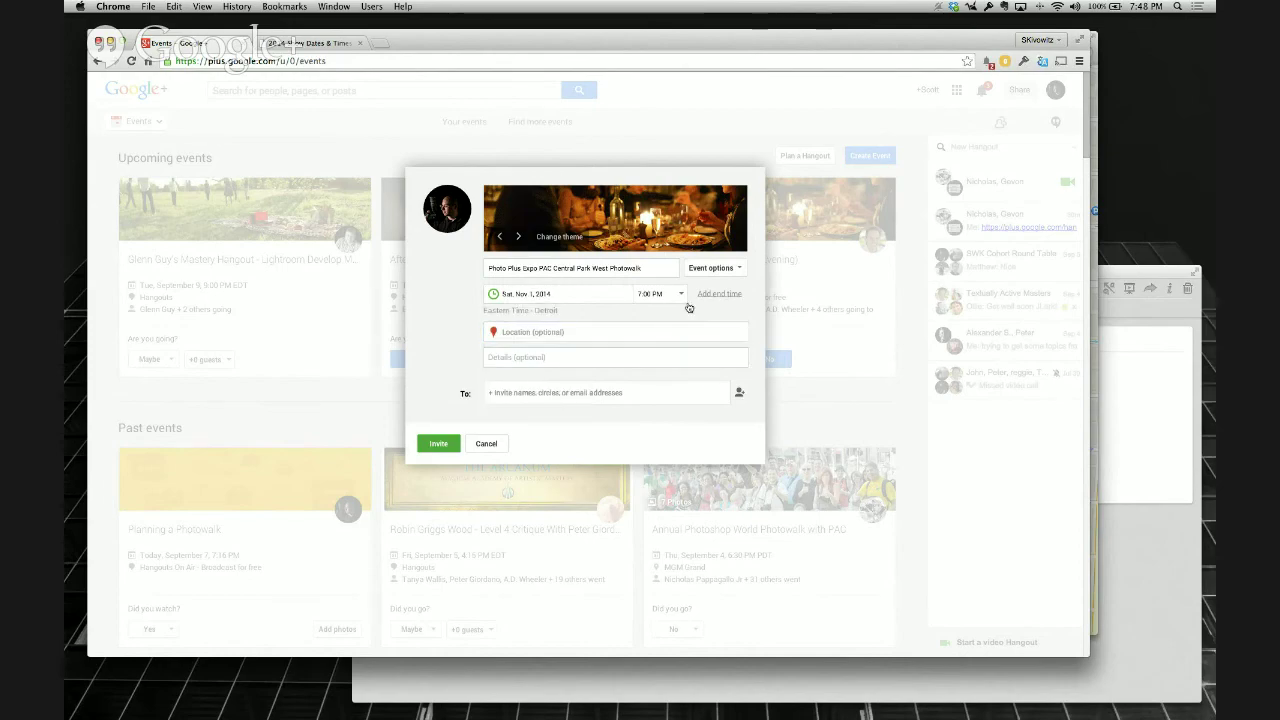
click(658, 293)
click(651, 358)
click(712, 267)
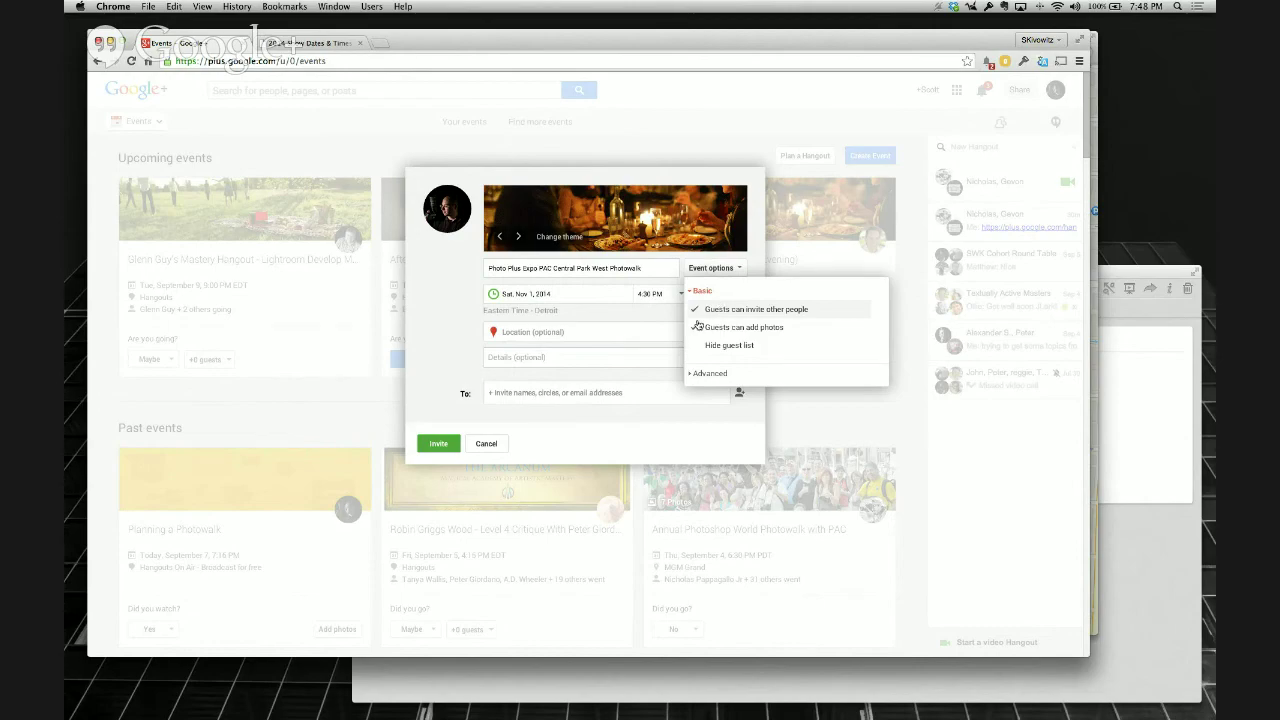
click(711, 373)
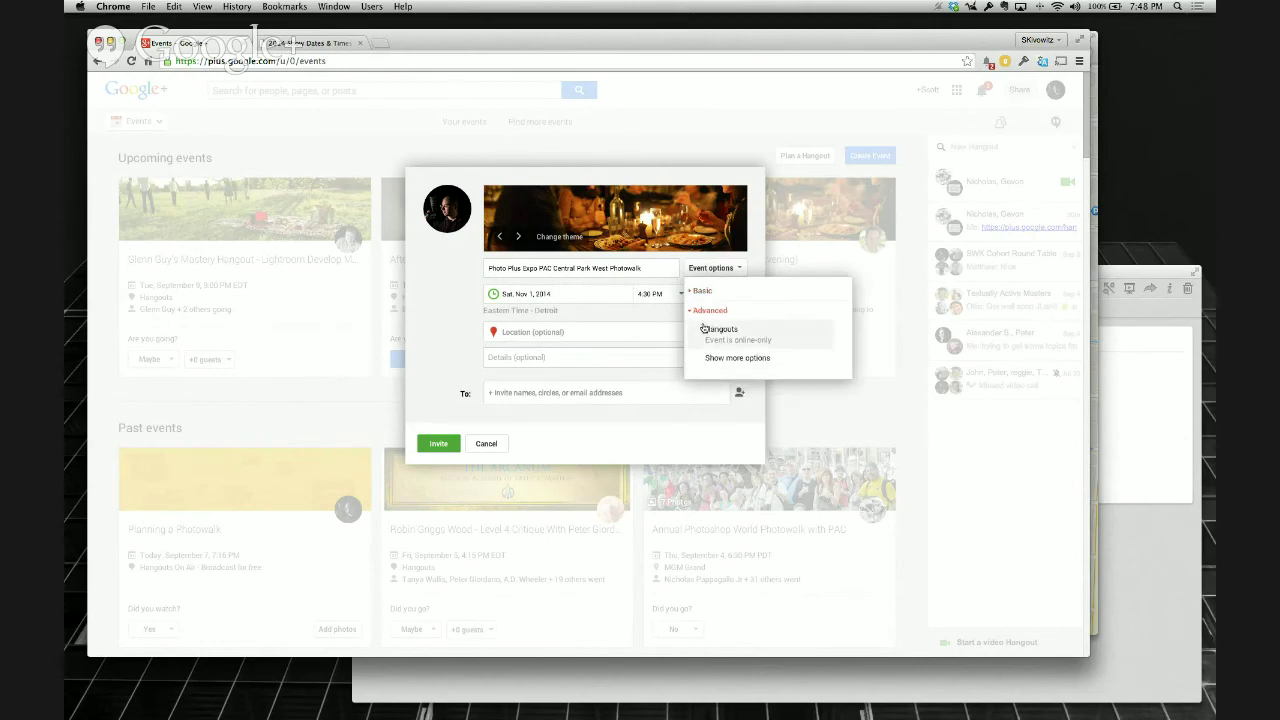
click(717, 359)
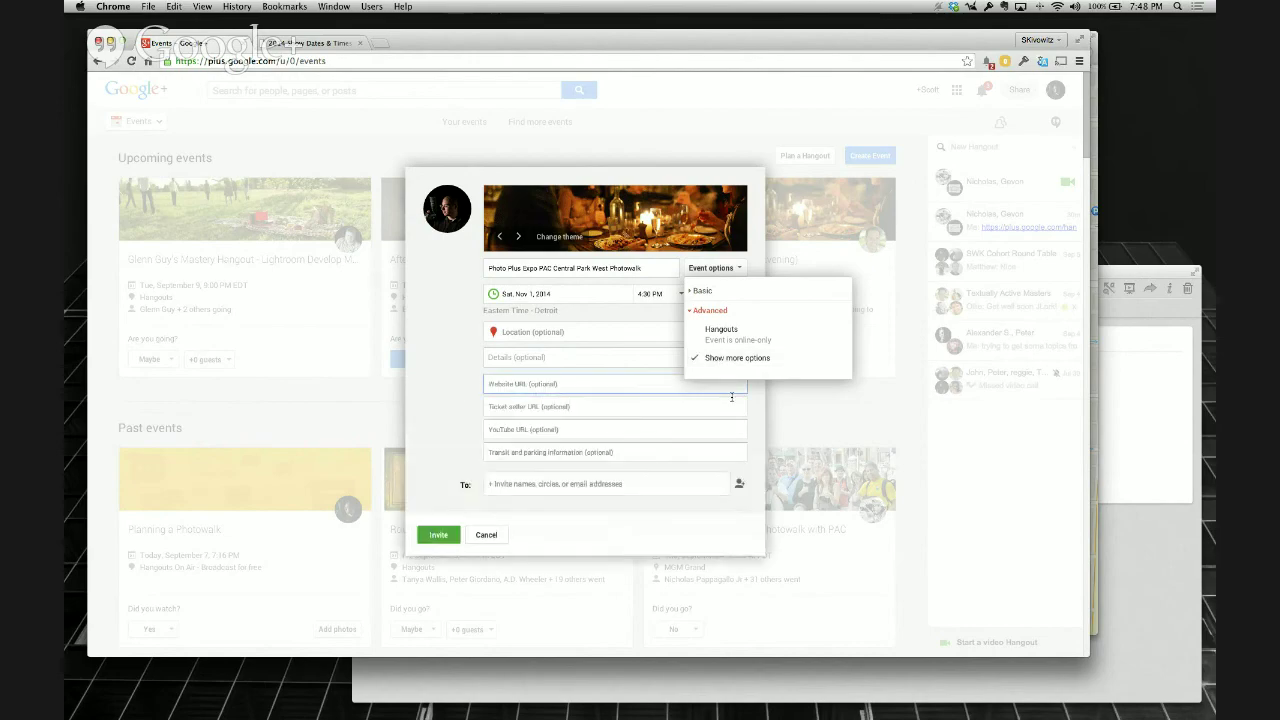
click(462, 385)
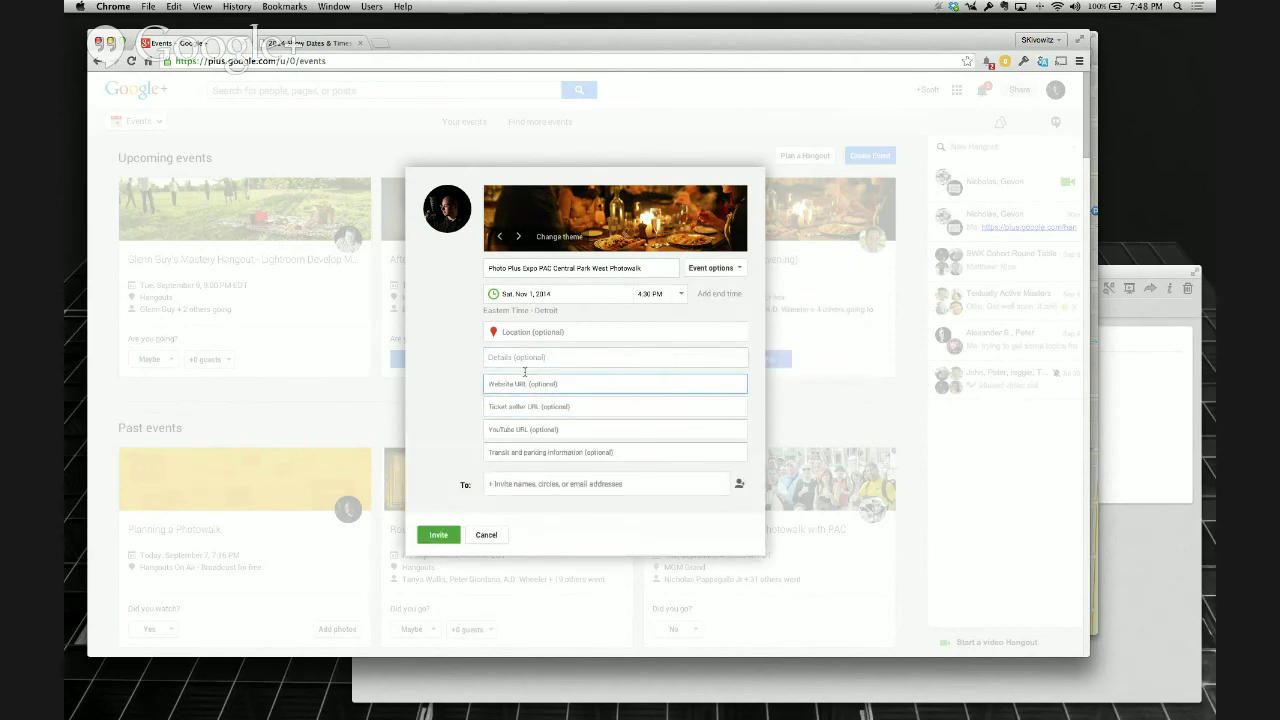
text(http://www.photographersadventureclub.com)
Enter "B & C Line from Penn Station NYC to 110th Stop at Central Park" as the transit and parking information
click(548, 455)
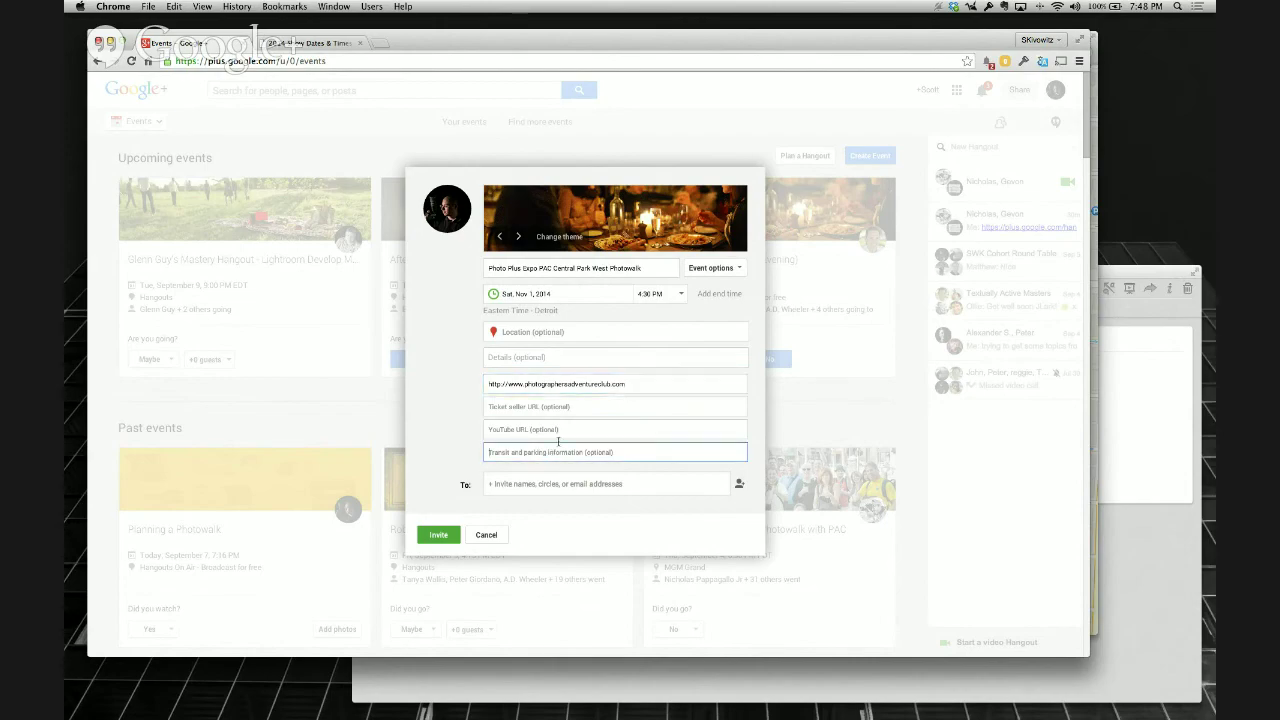
text(B & C Line from Penn Station NYC to 110th)
text(Stop a)
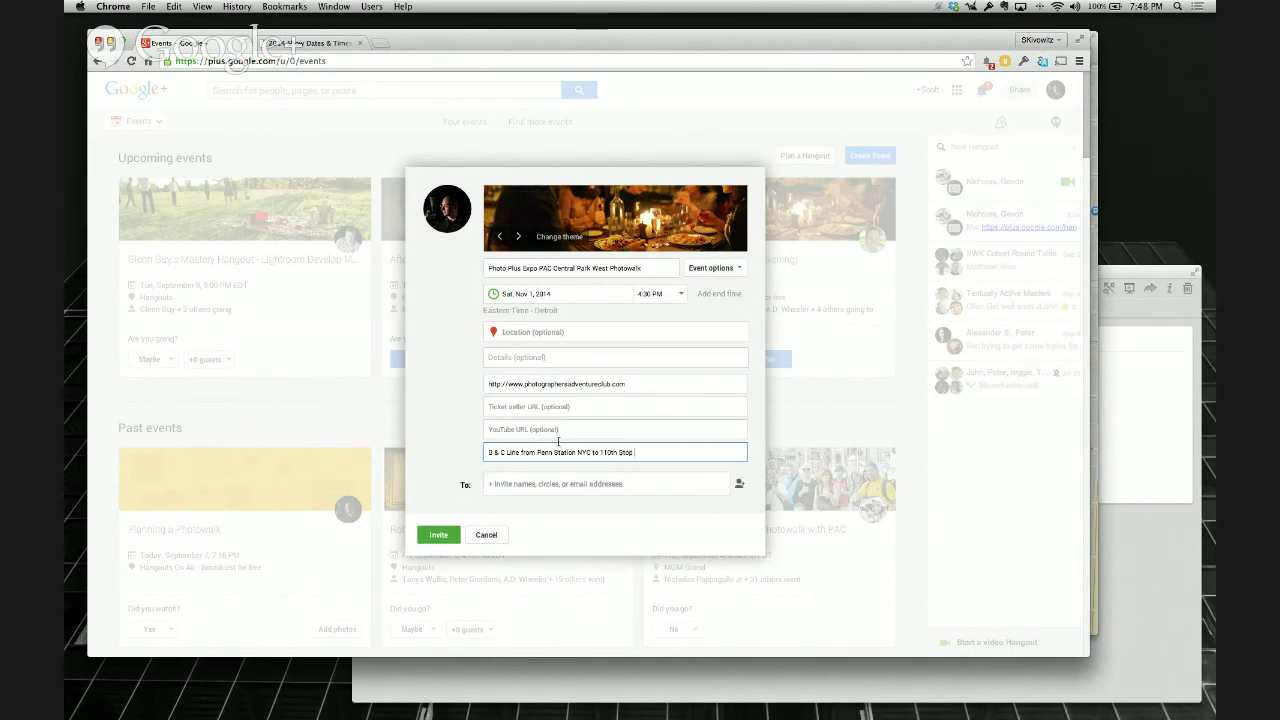
text(t Central Park/)
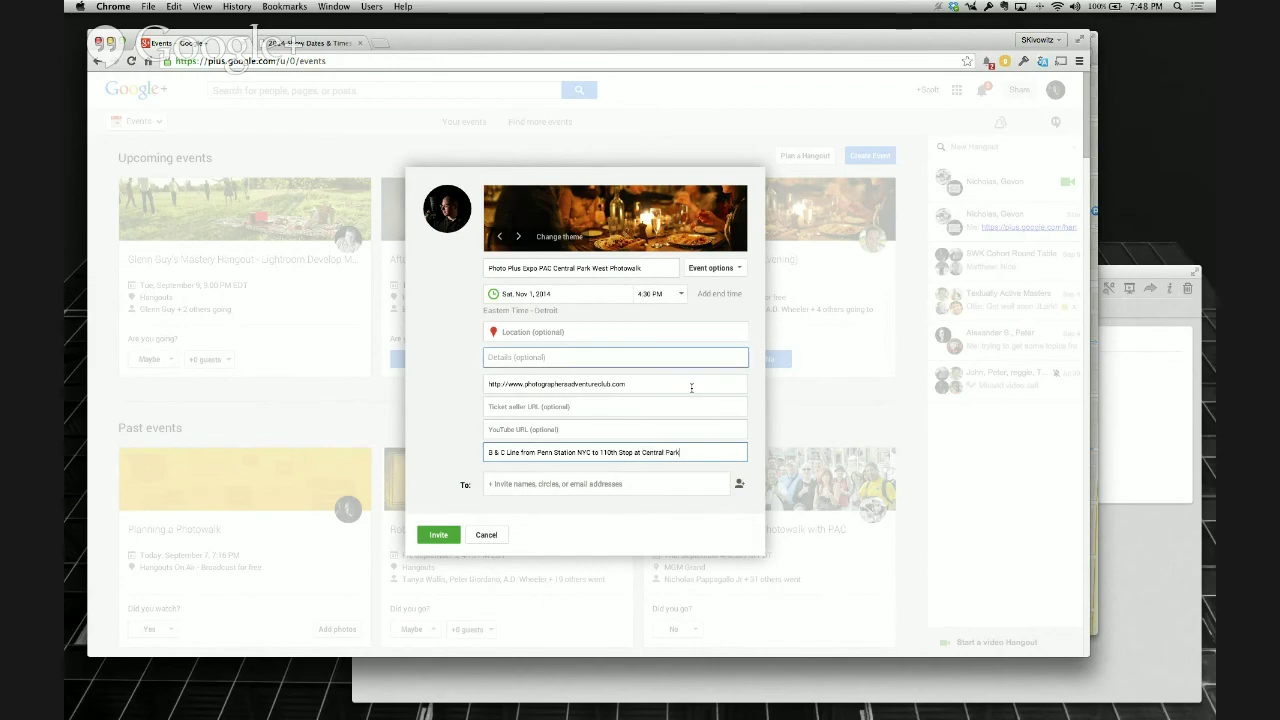
Add Public as the event's invitees
click(739, 484)
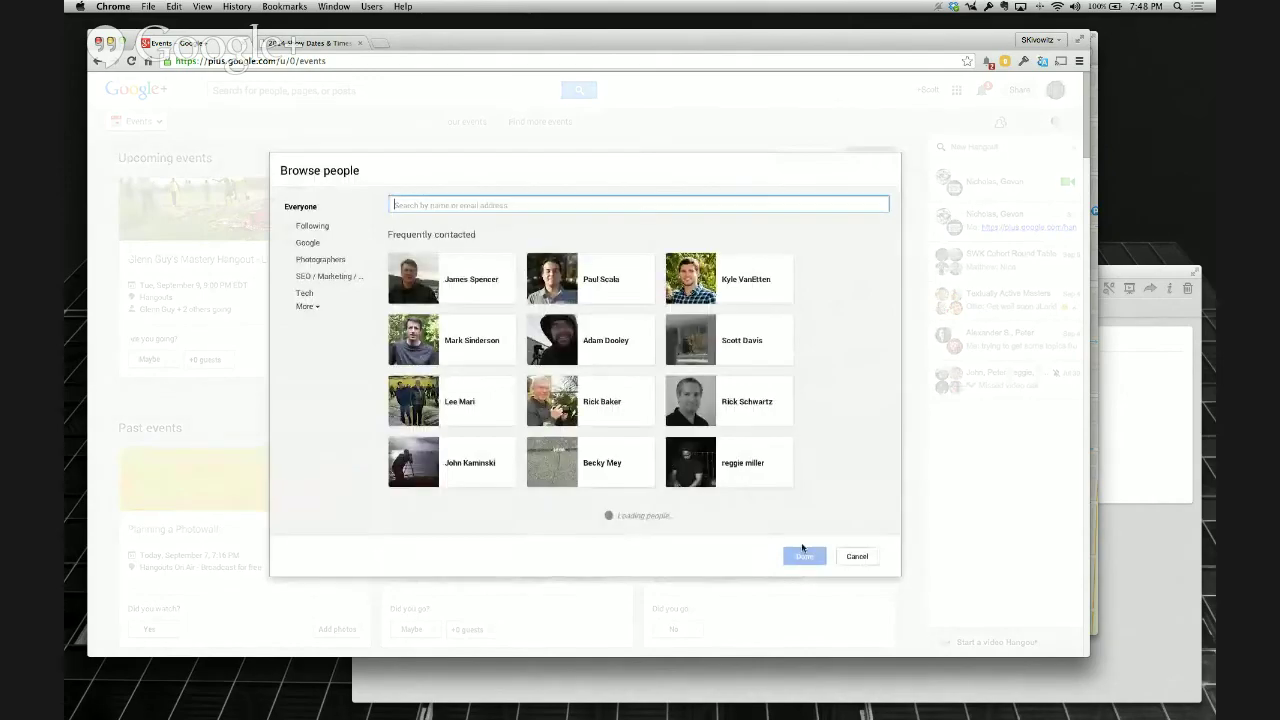
click(854, 558)
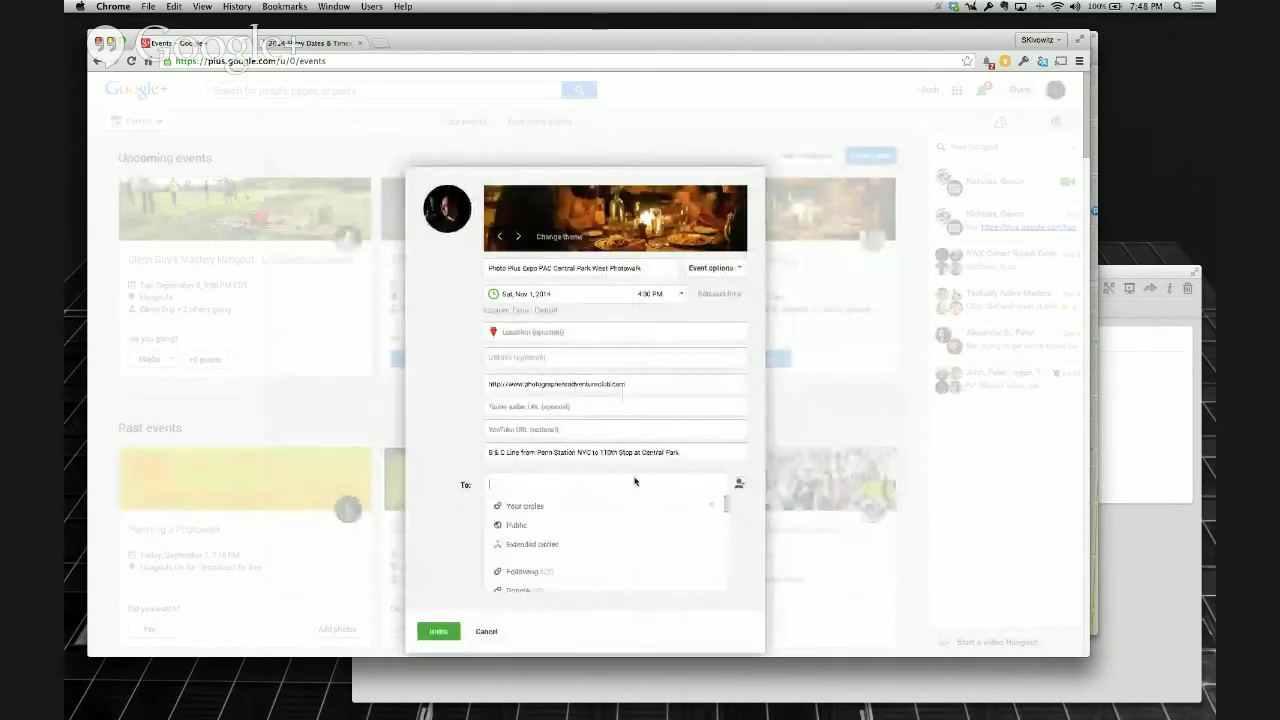
text(public)
click(580, 512)
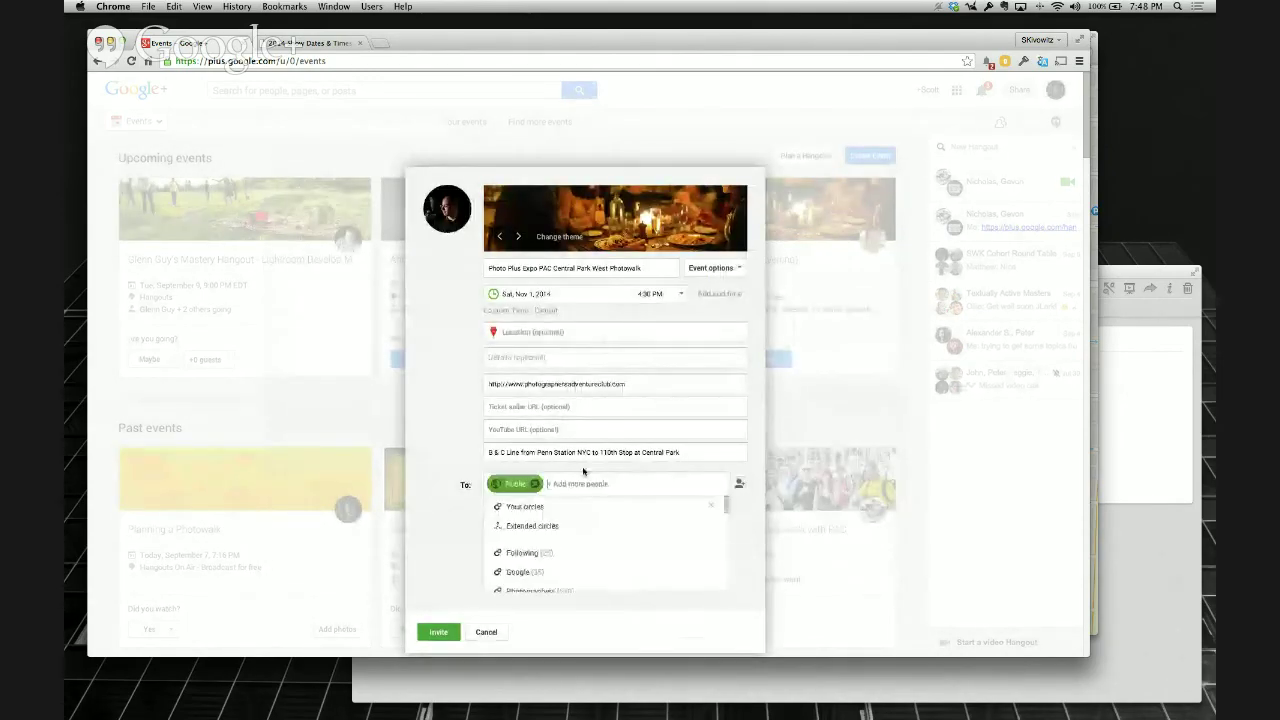
click(470, 401)
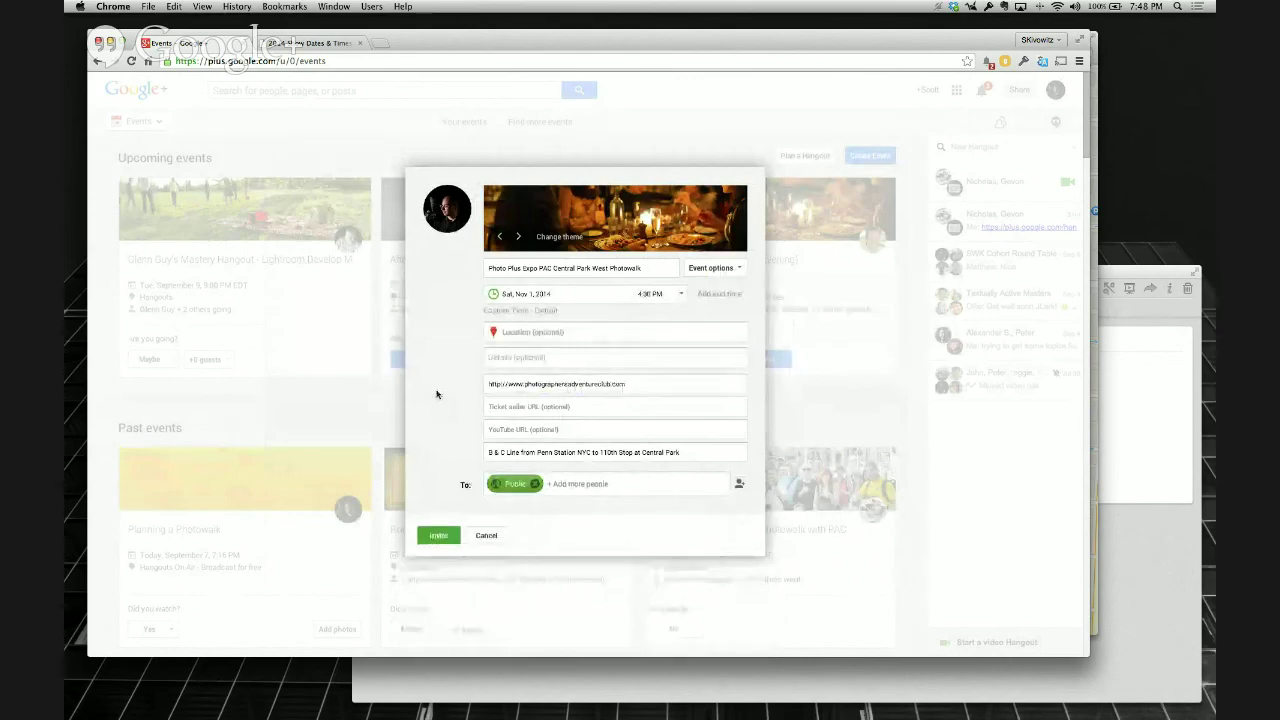
Look up "110th Street New York, Ny" and set the event location to W 110th St, New York
click(547, 331)
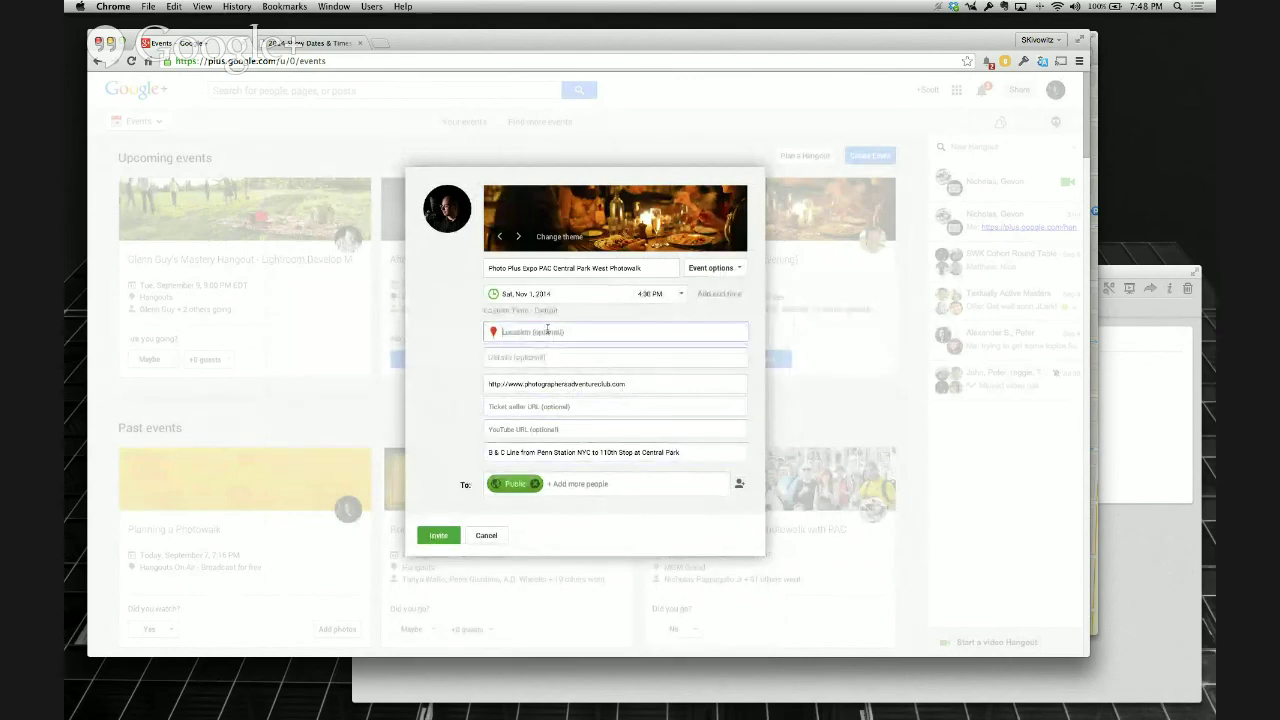
text(110th)
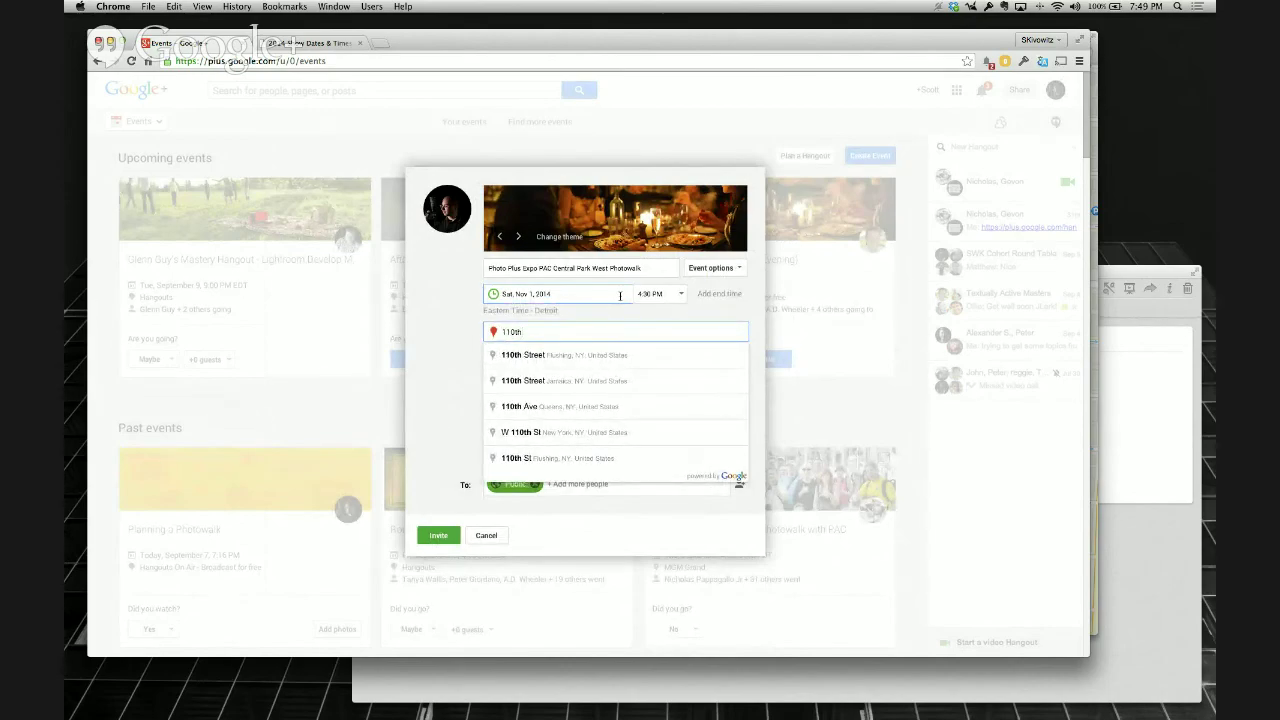
text( Street)
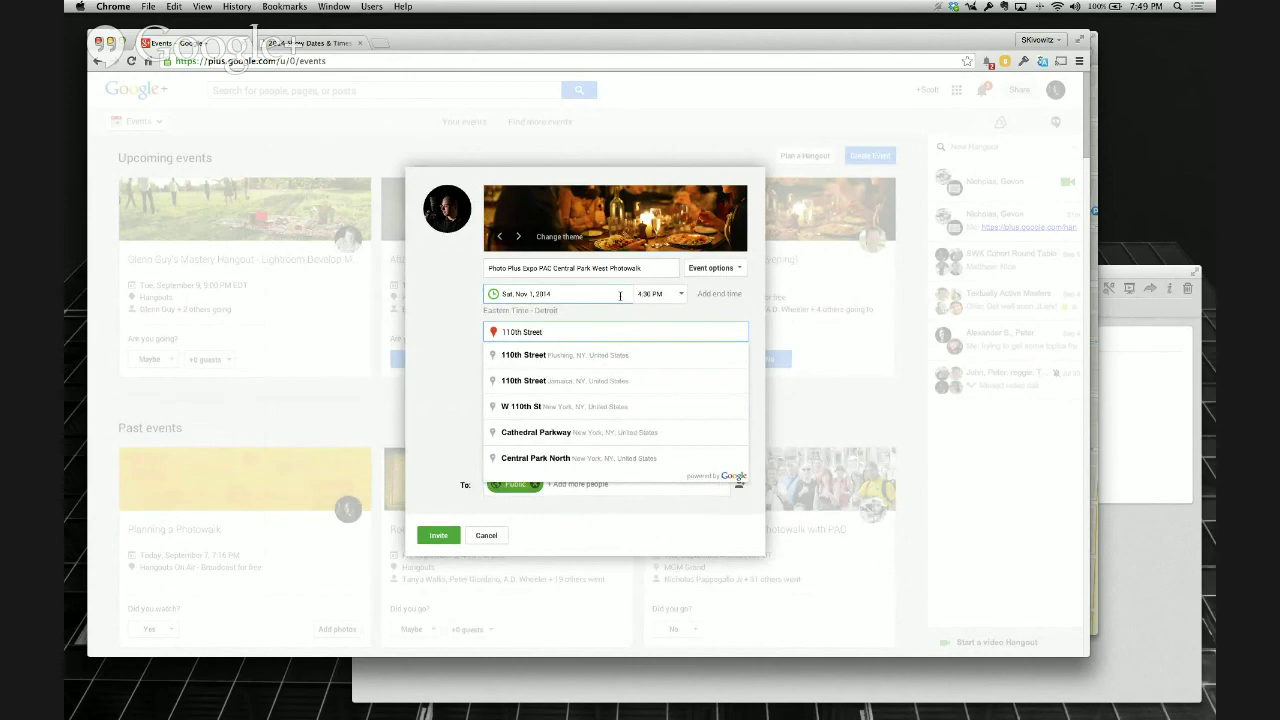
text( New York, Ny)
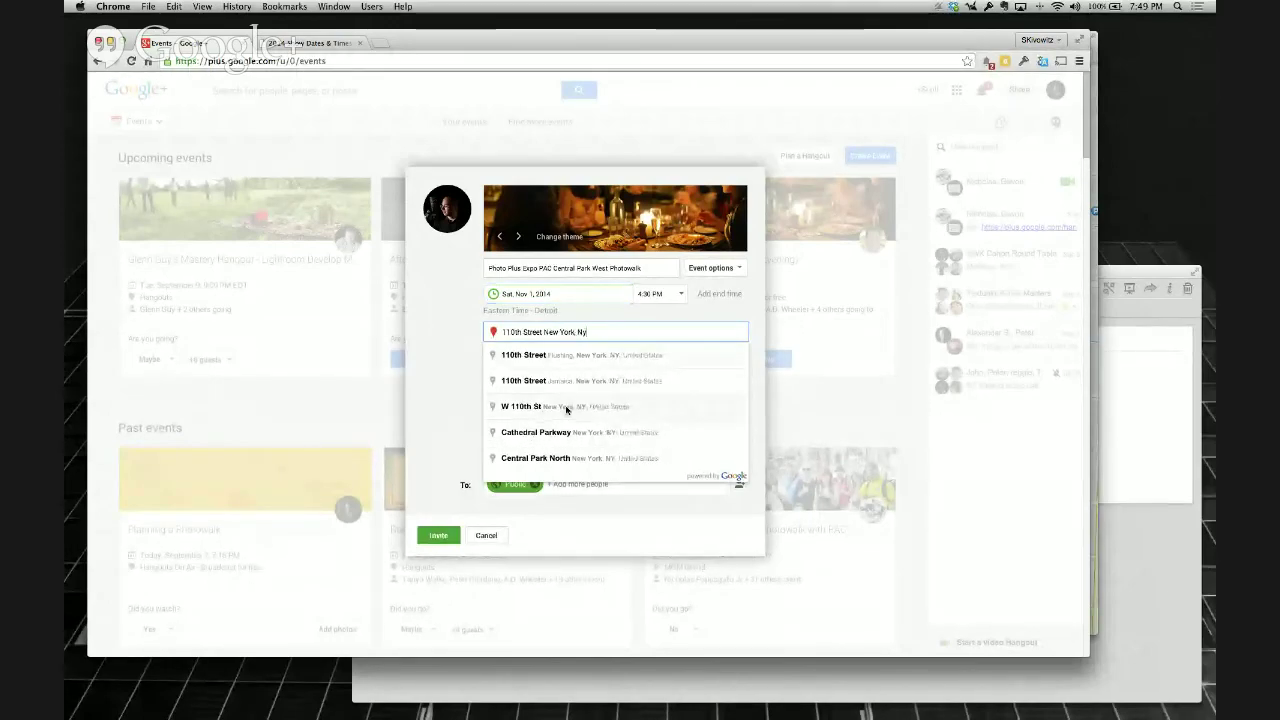
click(531, 409)
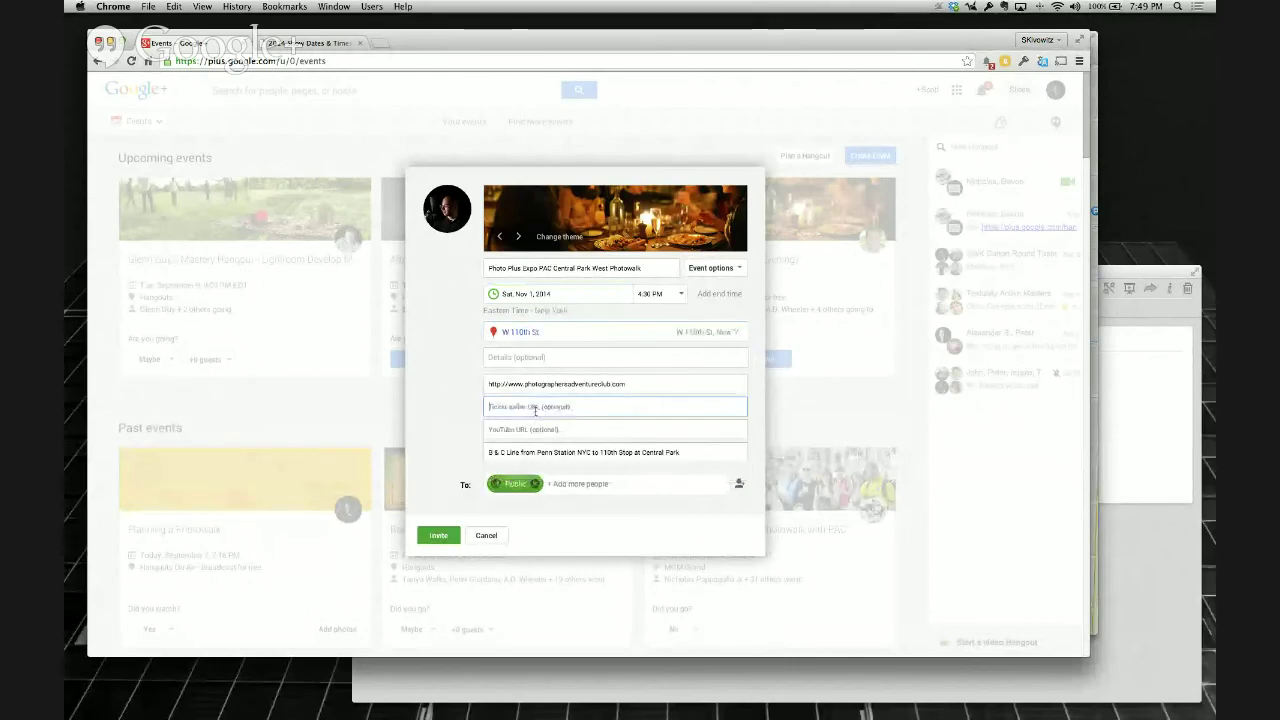
Begin the event details with "Please join us for a photowalk brought to you by Photographers Adventure Club following"
click(514, 357)
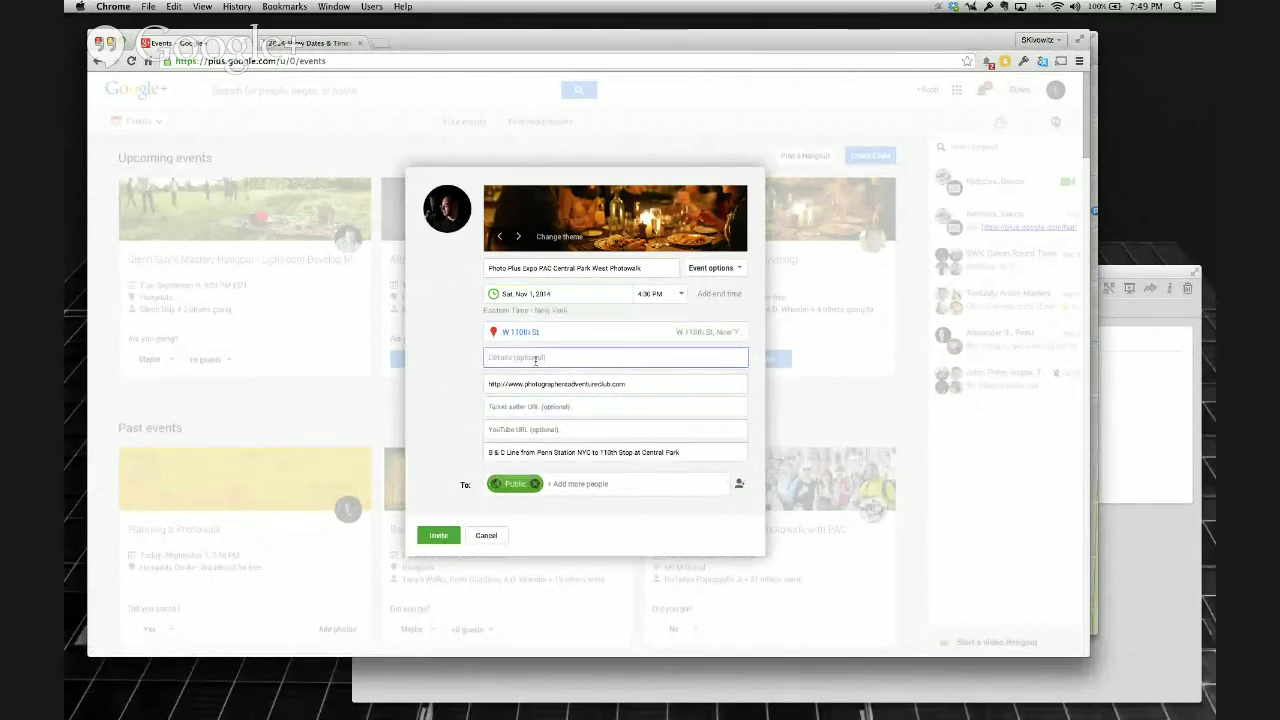
text(Please )
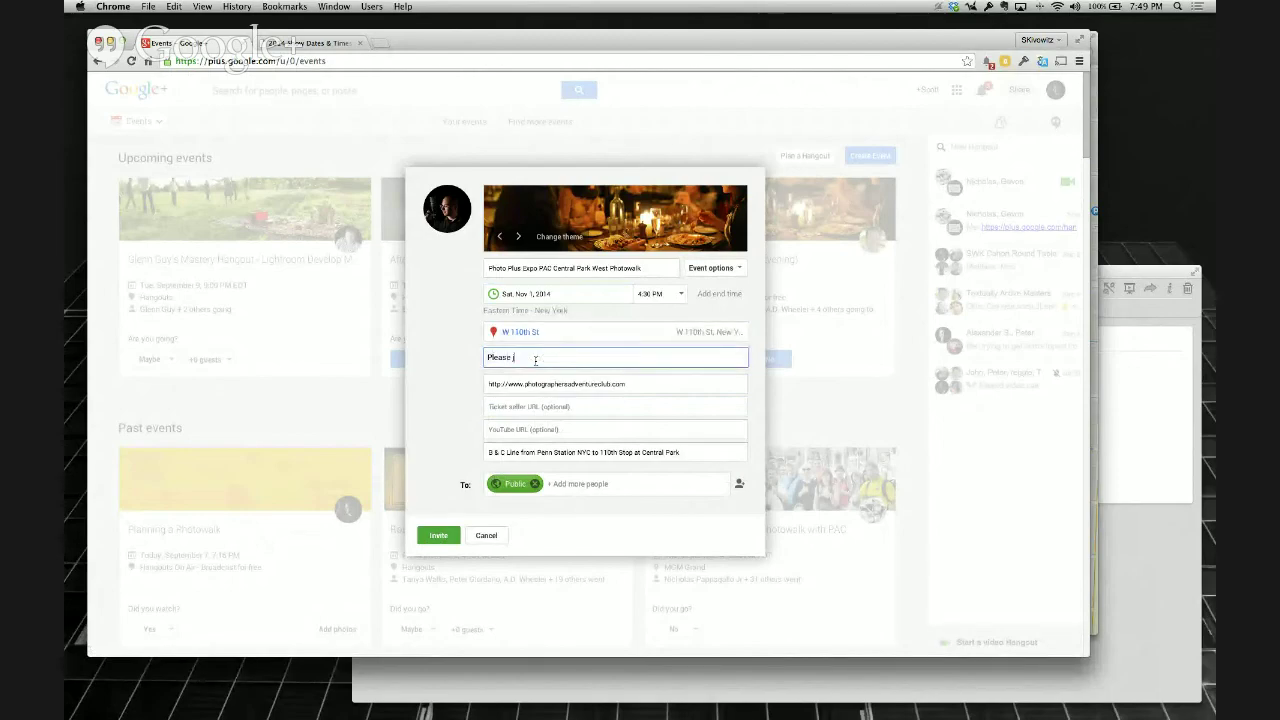
text(join us)
text( for)
text( a photowalk)
text( brought to you)
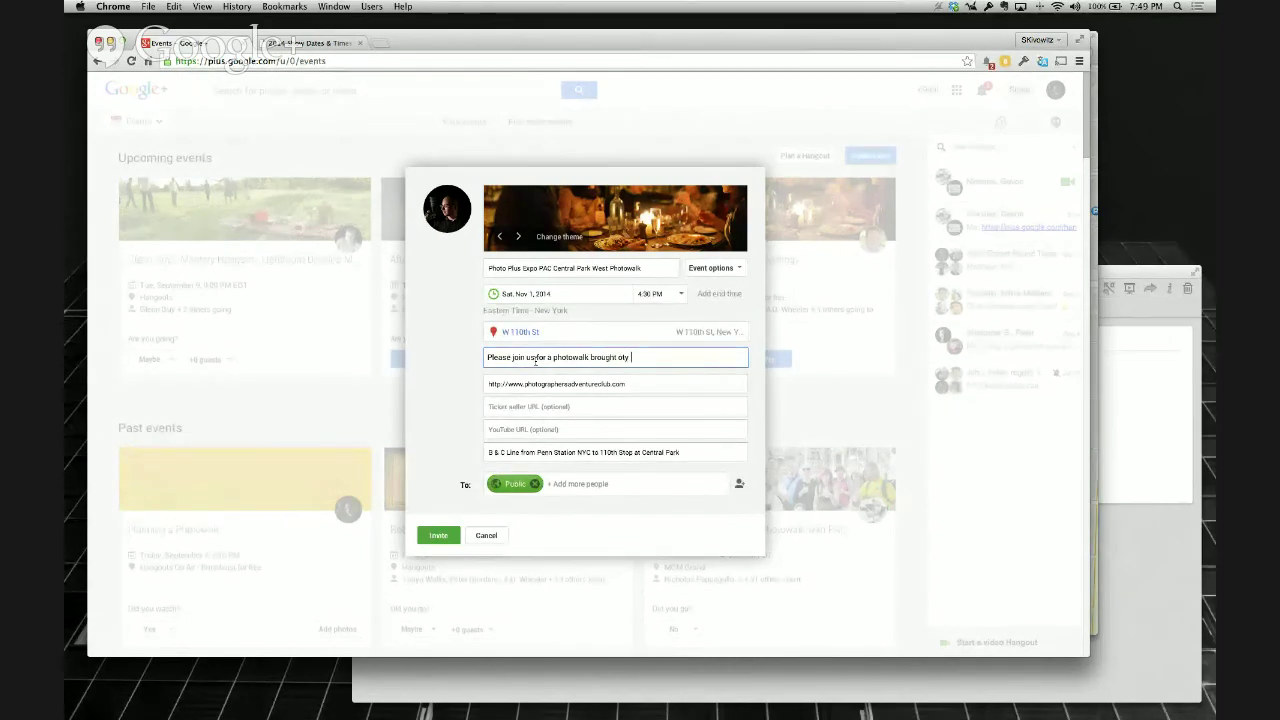
text( by P)
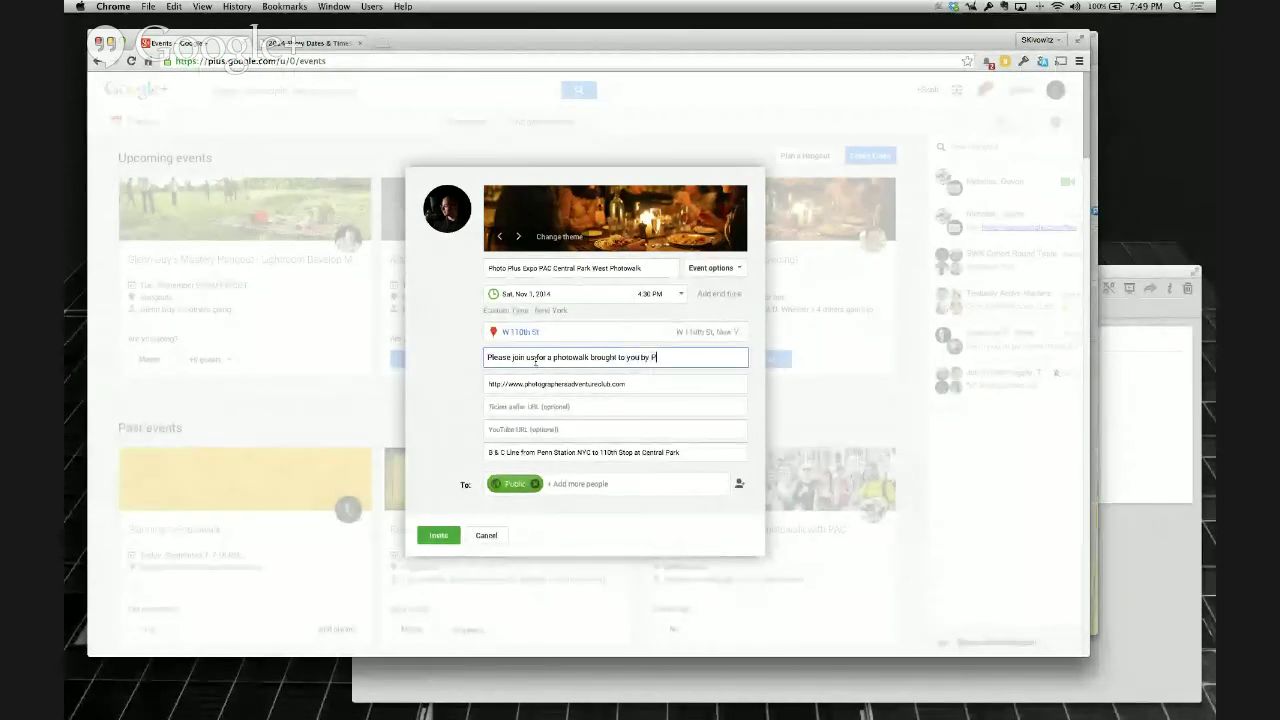
text(hotographers Adventure Club)
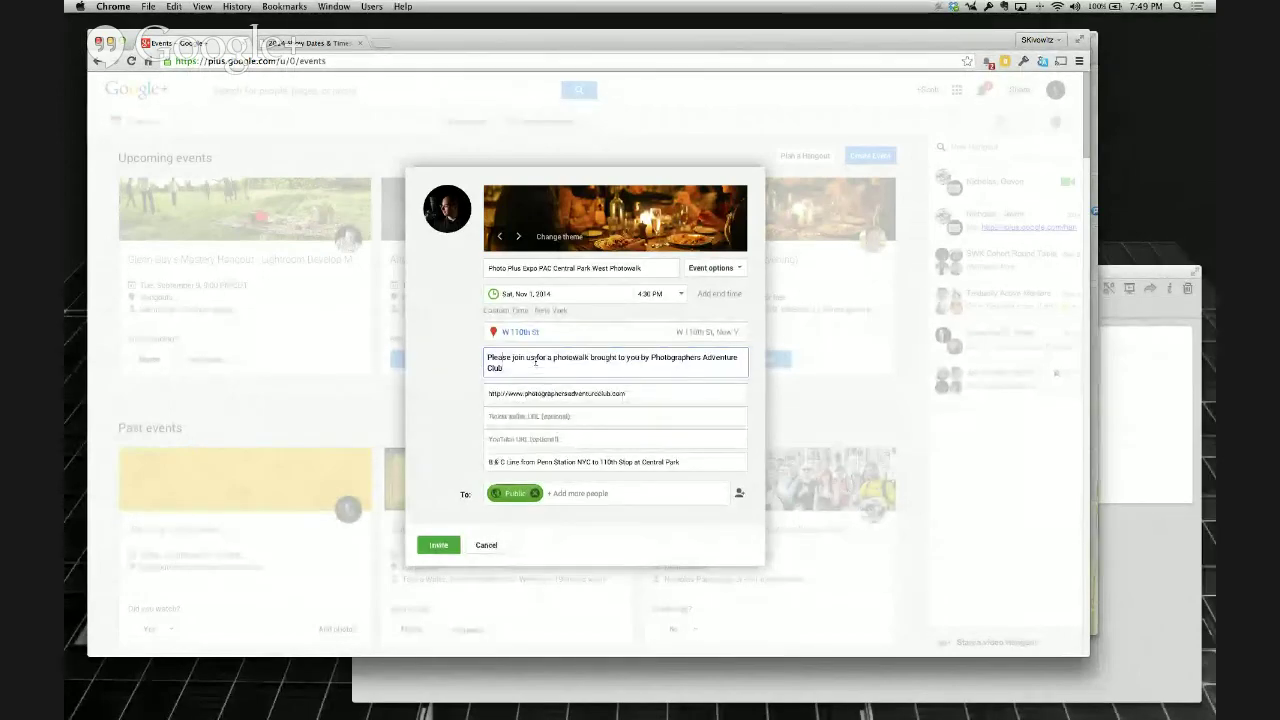
key(Left)
key(Left)
key(Left)
key(Left)
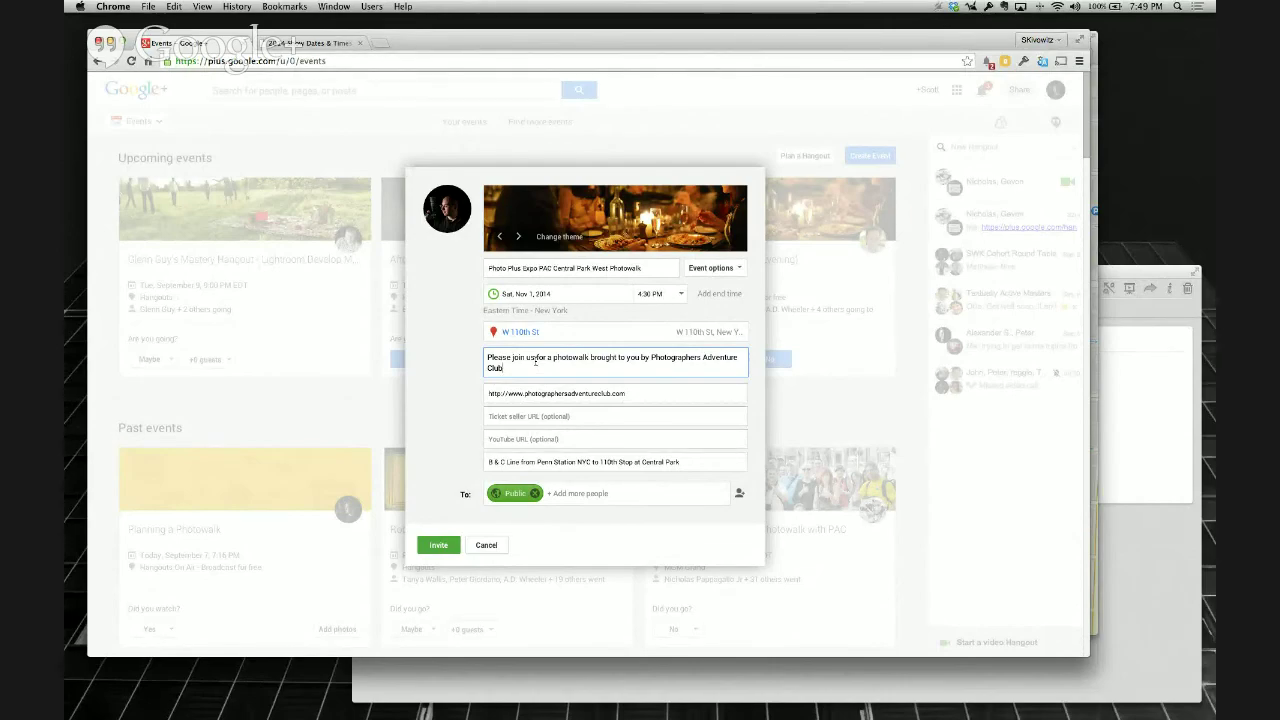
text(ollowing)
Replace "West" with "North" in the event title so it reads "Photo Plus Expo PAC Central Park North Photowalk"
click(600, 268)
double_click(600, 268)
text(No)
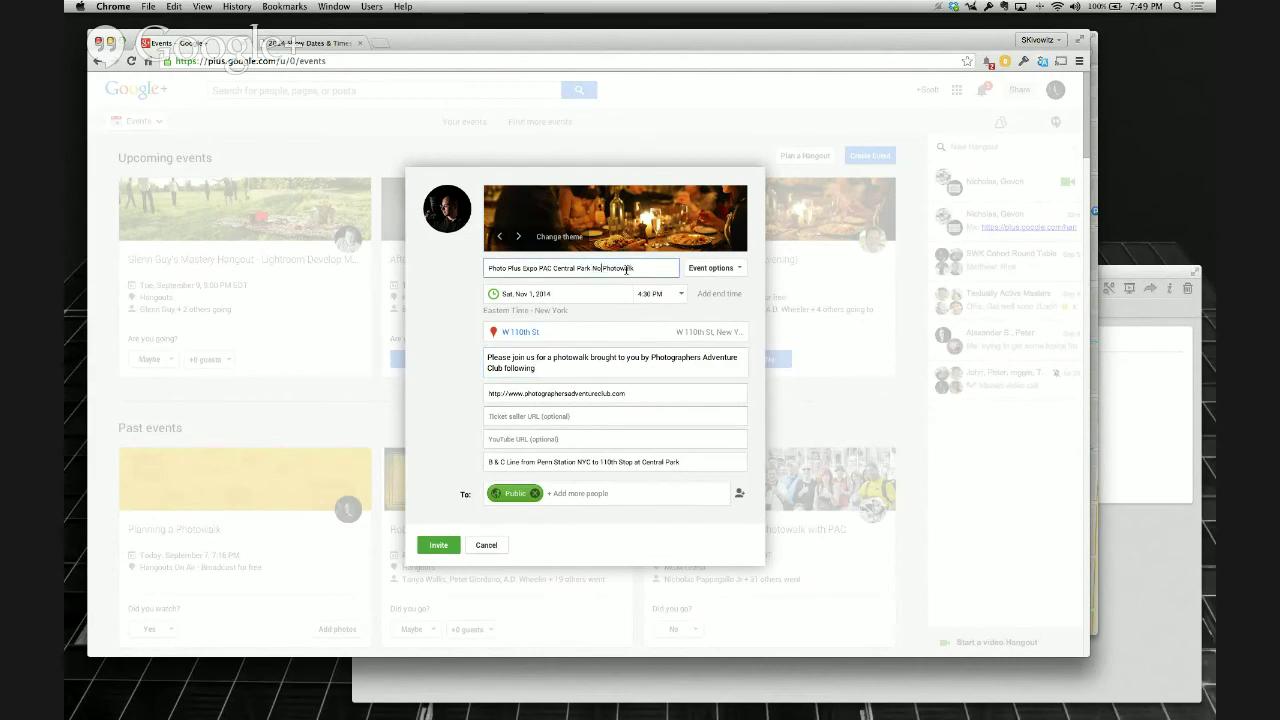
text(rth)
Continue the details with "the end of the 2014 Photo Plus Expo at Javits Convention Center in New York City.", checking the venue on the expo page
click(543, 366)
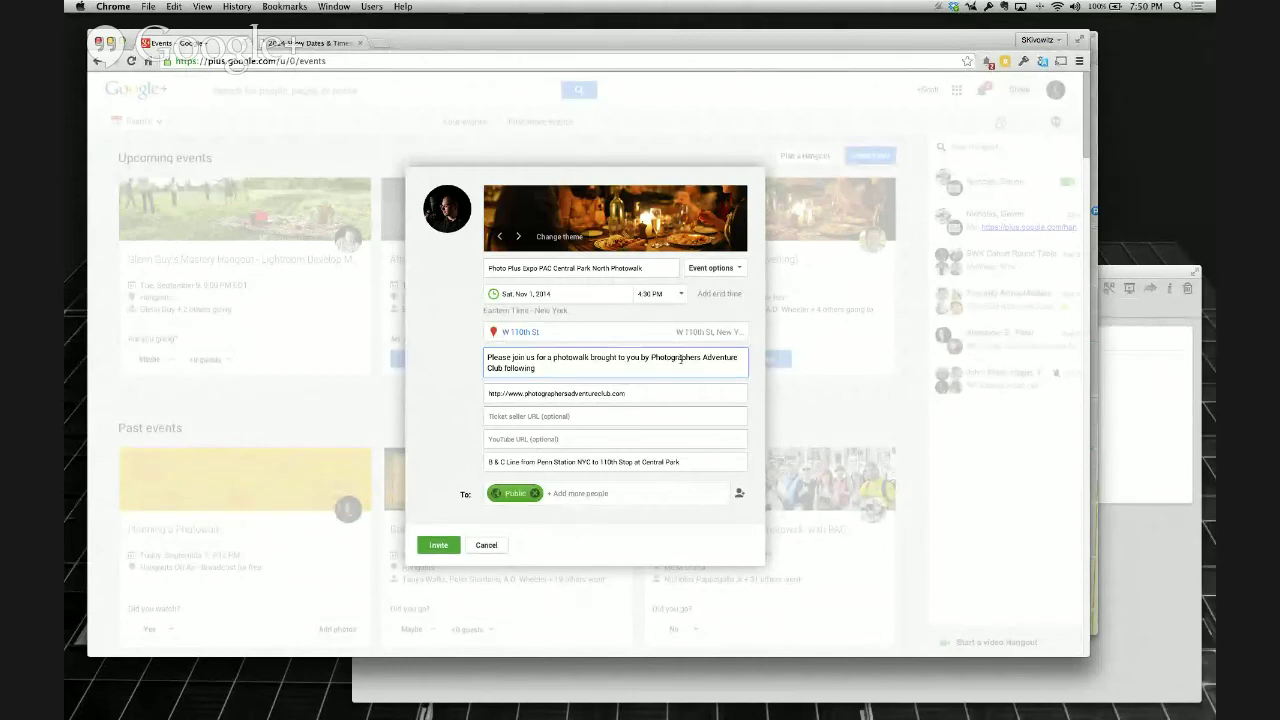
text(the end of the 2014 Photo Plus Expo at)
click(277, 45)
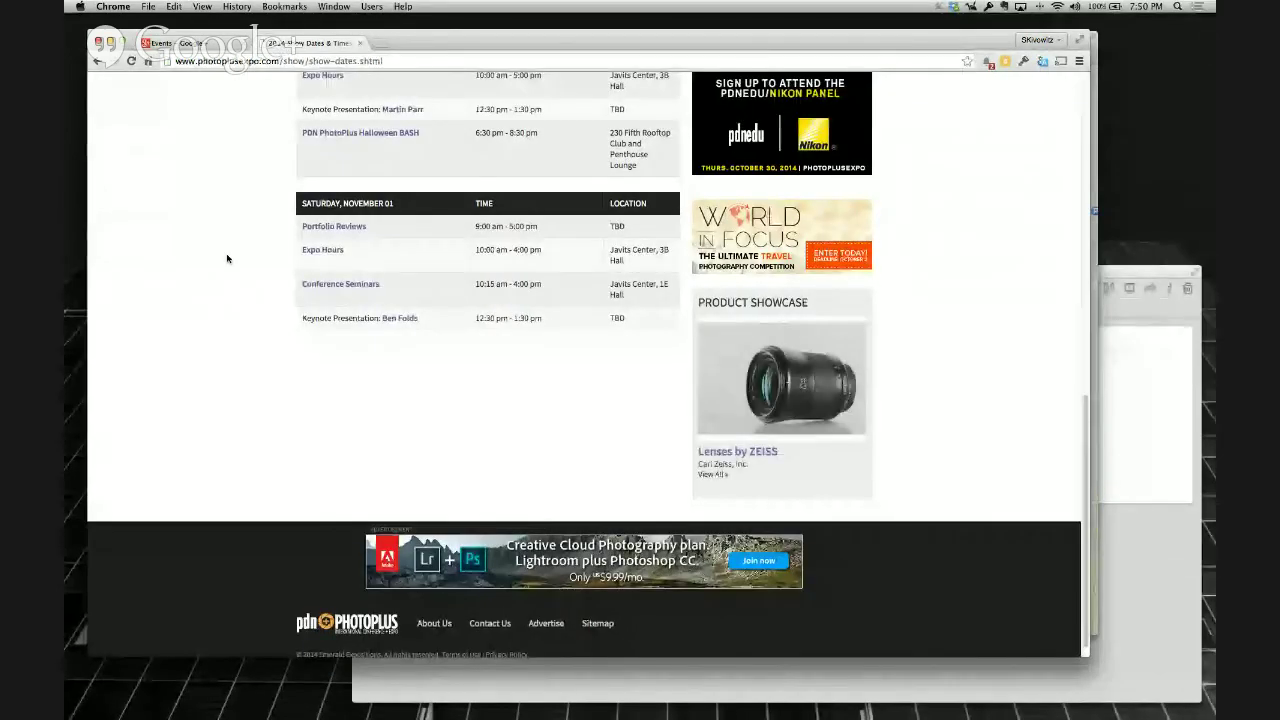
scroll(325, 195, up, 15)
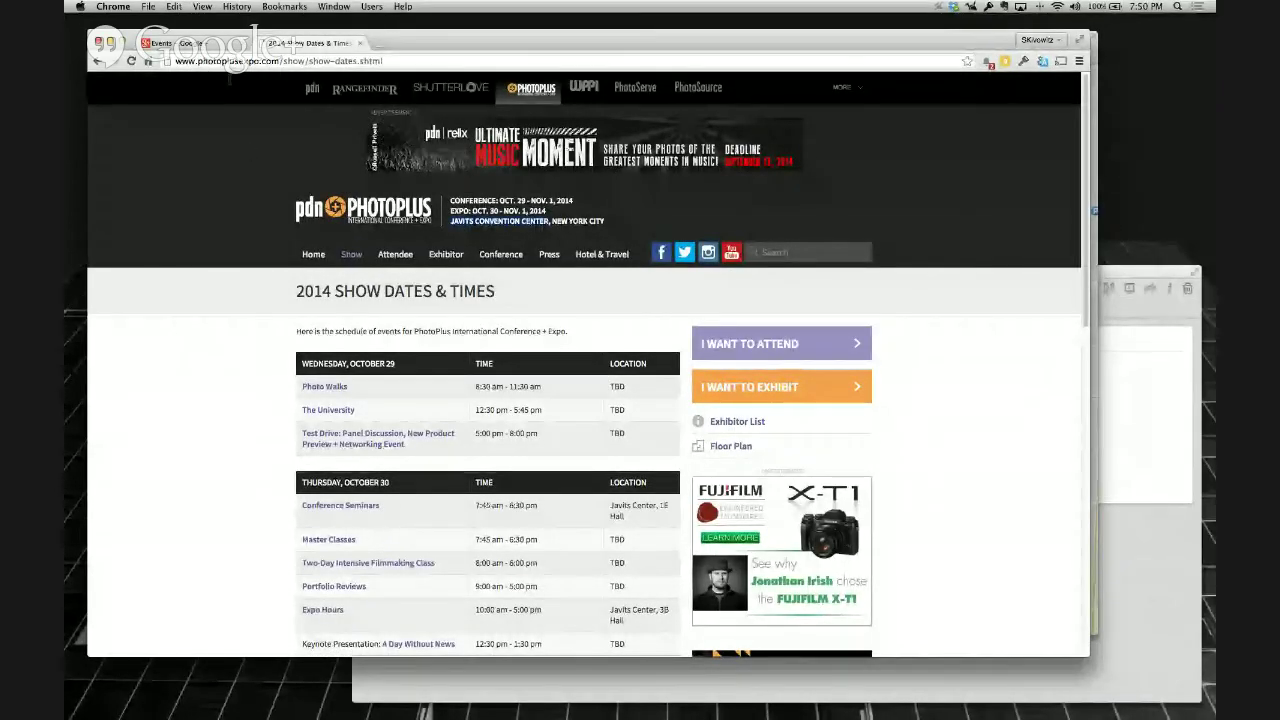
click(170, 43)
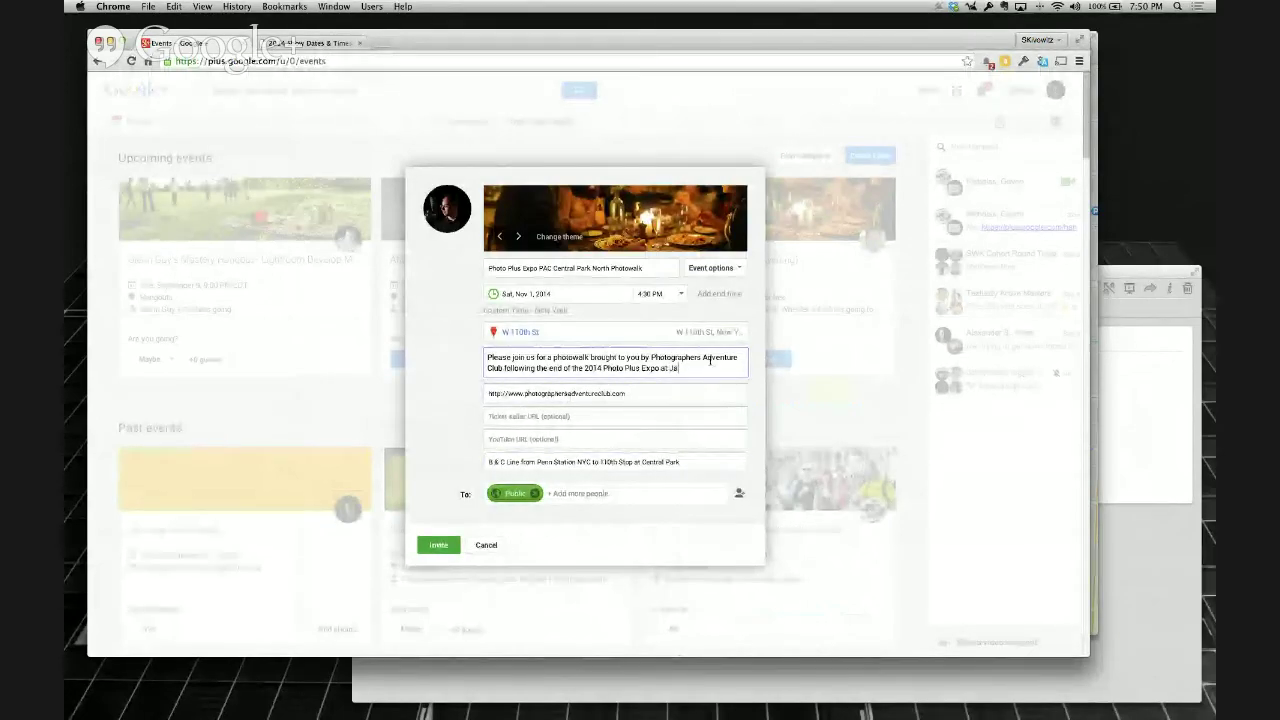
text(Javits Convention)
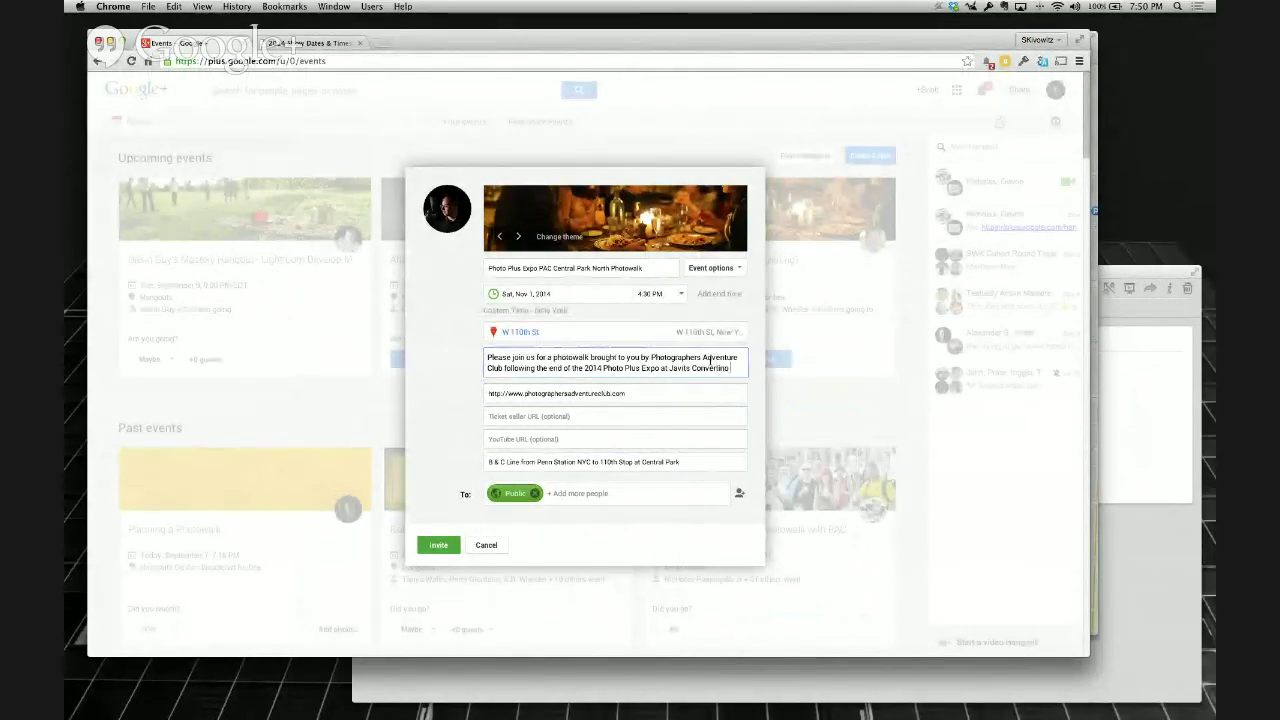
key(BackSpace)
key(BackSpace)
text(tion)
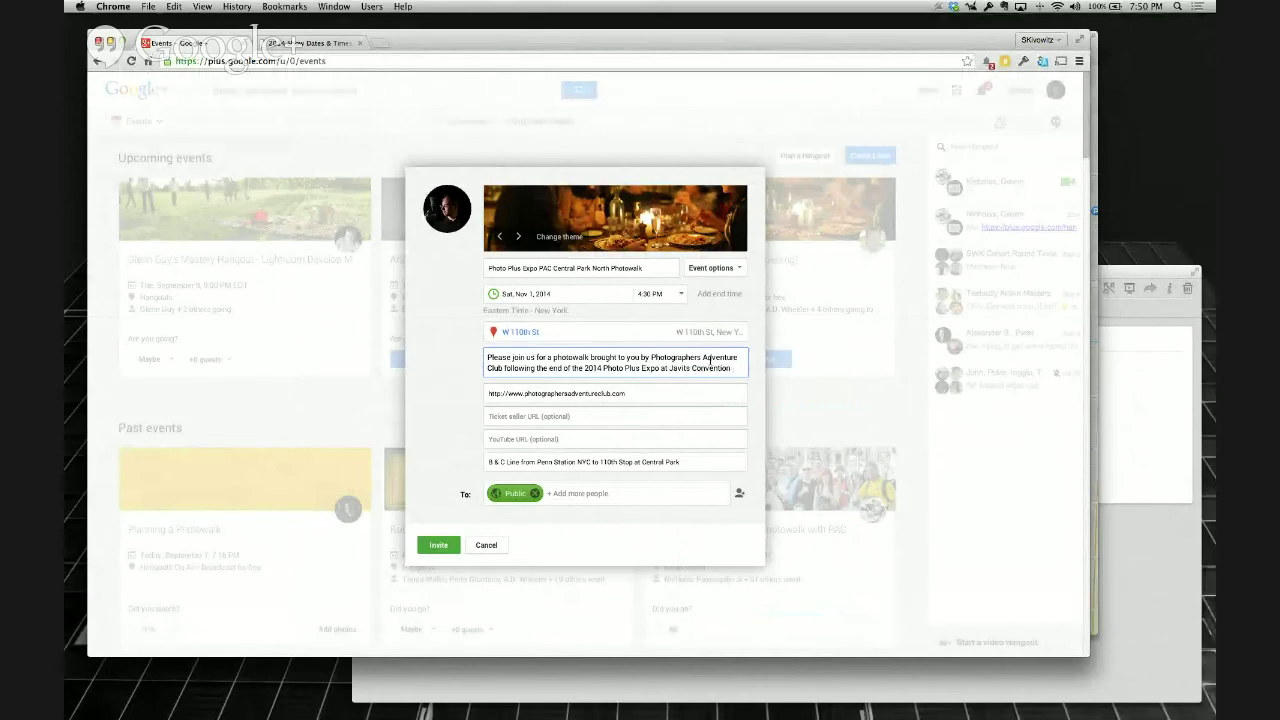
text( Center in New York Ci)
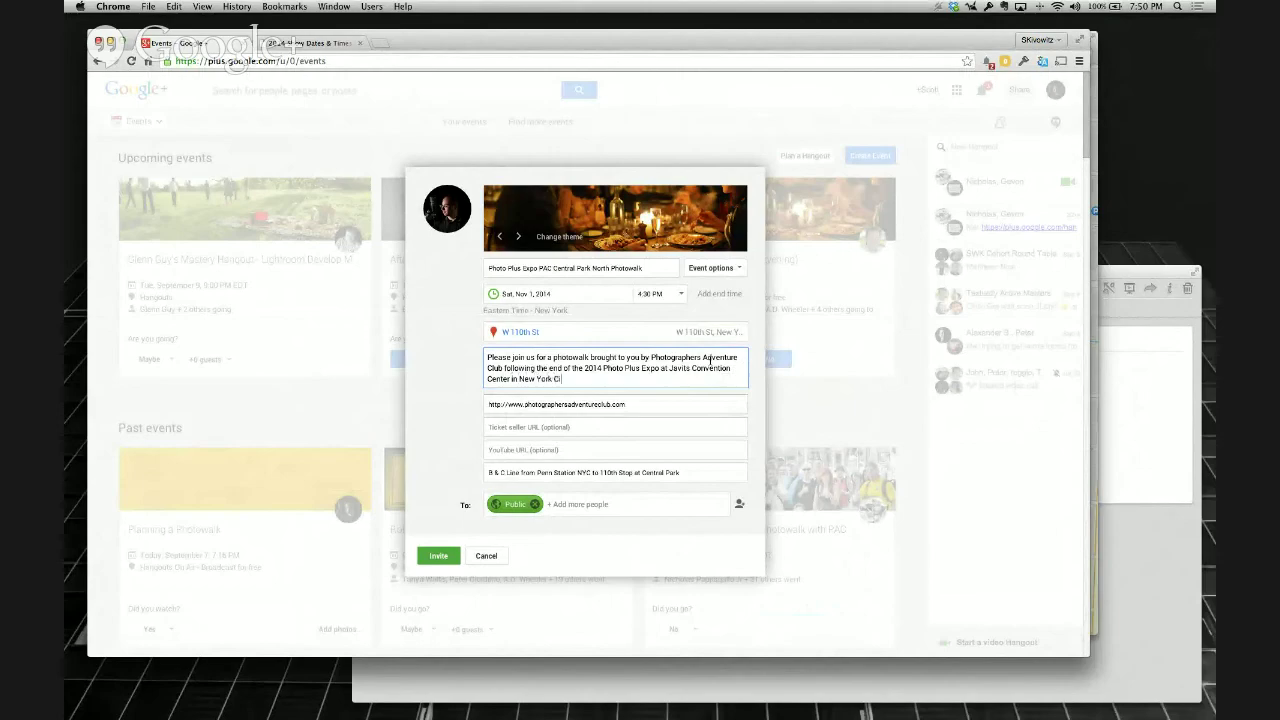
text(ty.)
key(Return)
key(Return)
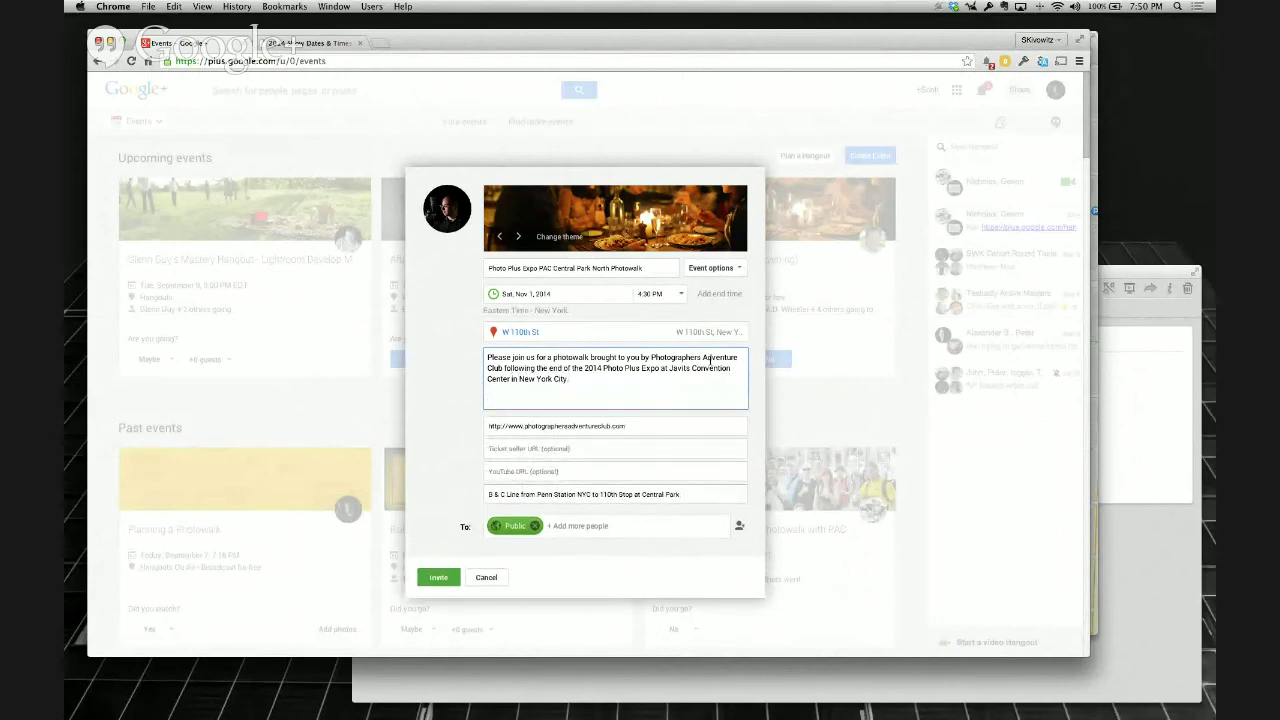
Start a second paragraph in the details with "We are start the photowalk at the 110th Street Central Park"
text(We are start the walk)
key(BackSpace)
text(photowalk at)
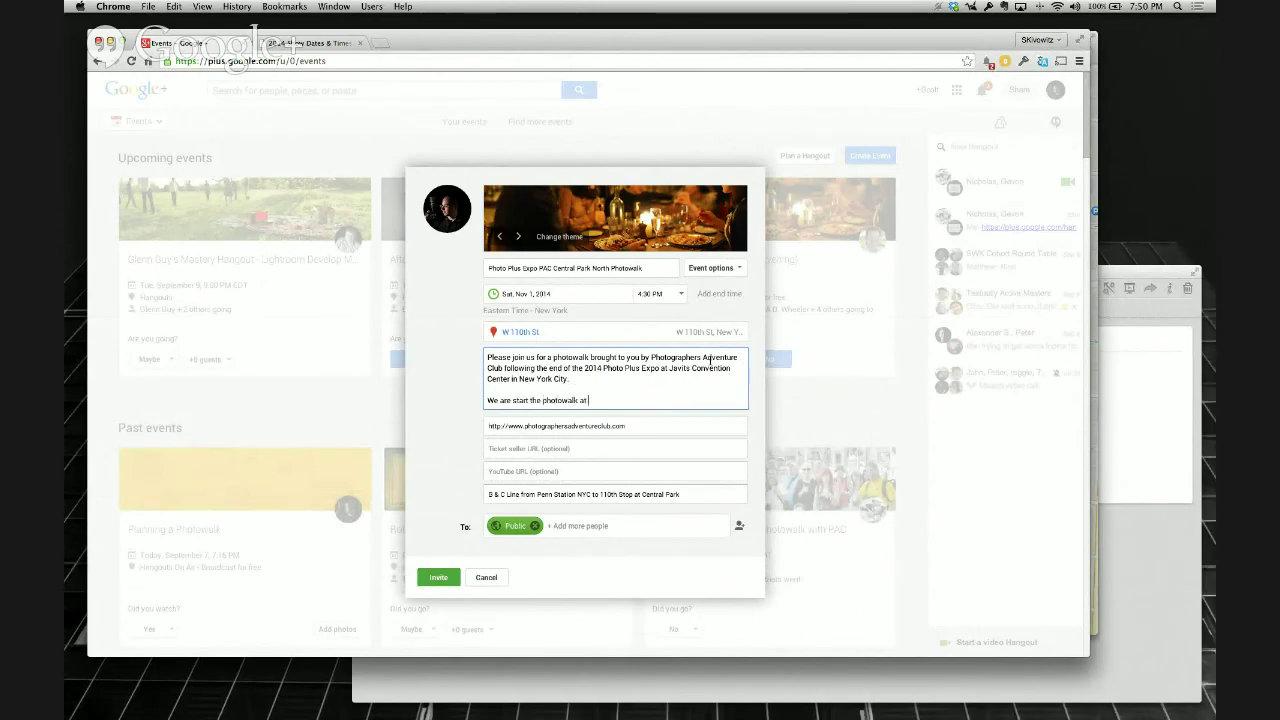
text( the 110th Street)
text(Central)
key(BackSpace)
key(BackSpace)
key(BackSpace)
key(BackSpace)
key(BackSpace)
text(Central Park)
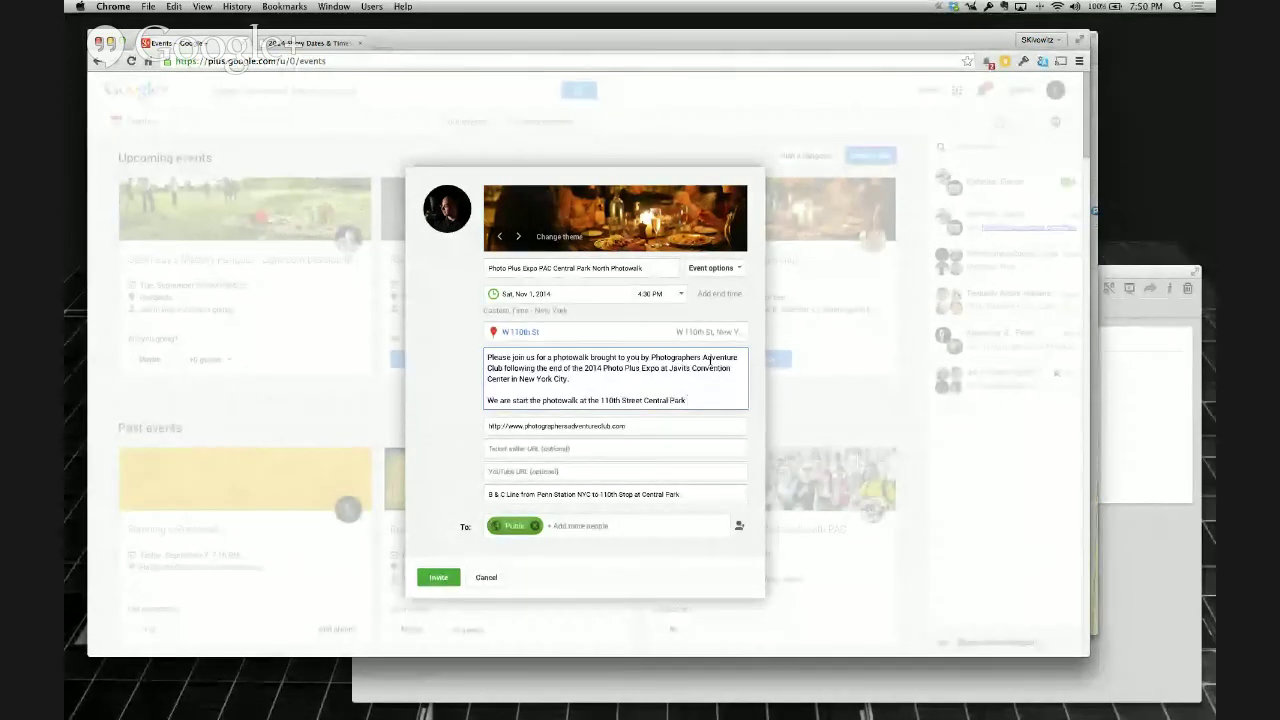
Continue the second paragraph with "subway stop. When you get out of the subway look for the group of photographers."
text(subway stop. When you get)
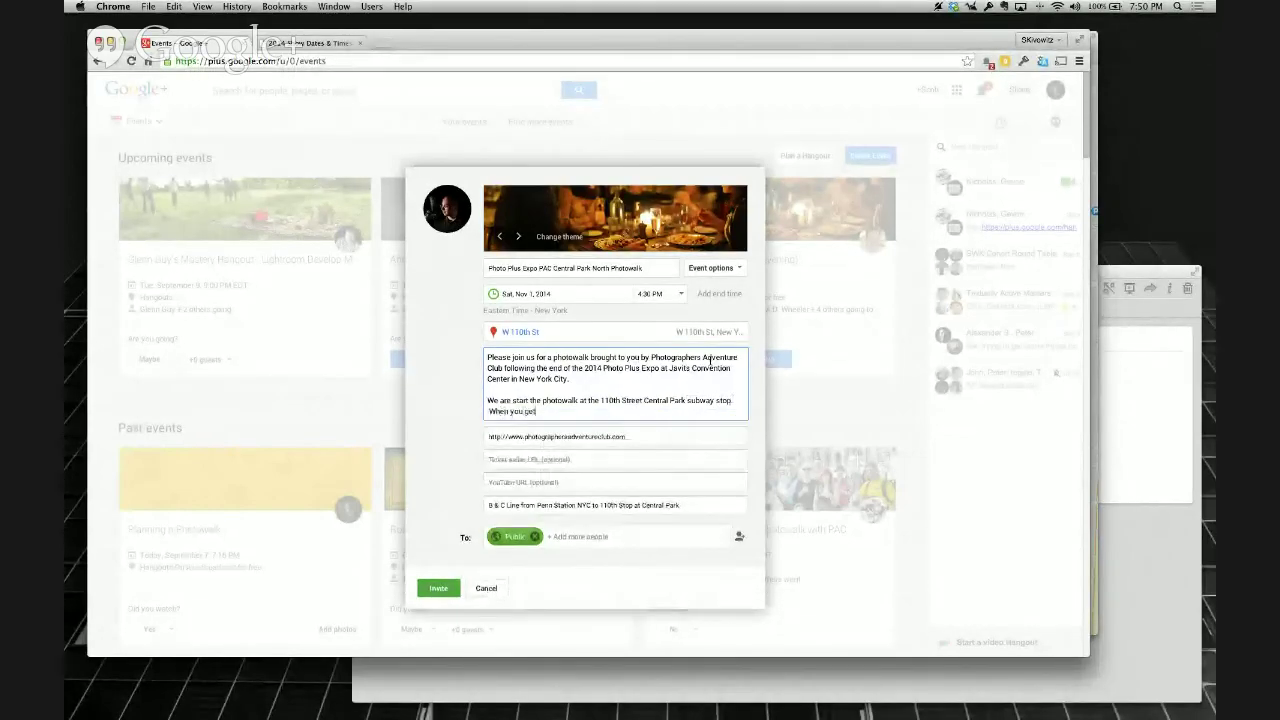
text( out of the subway)
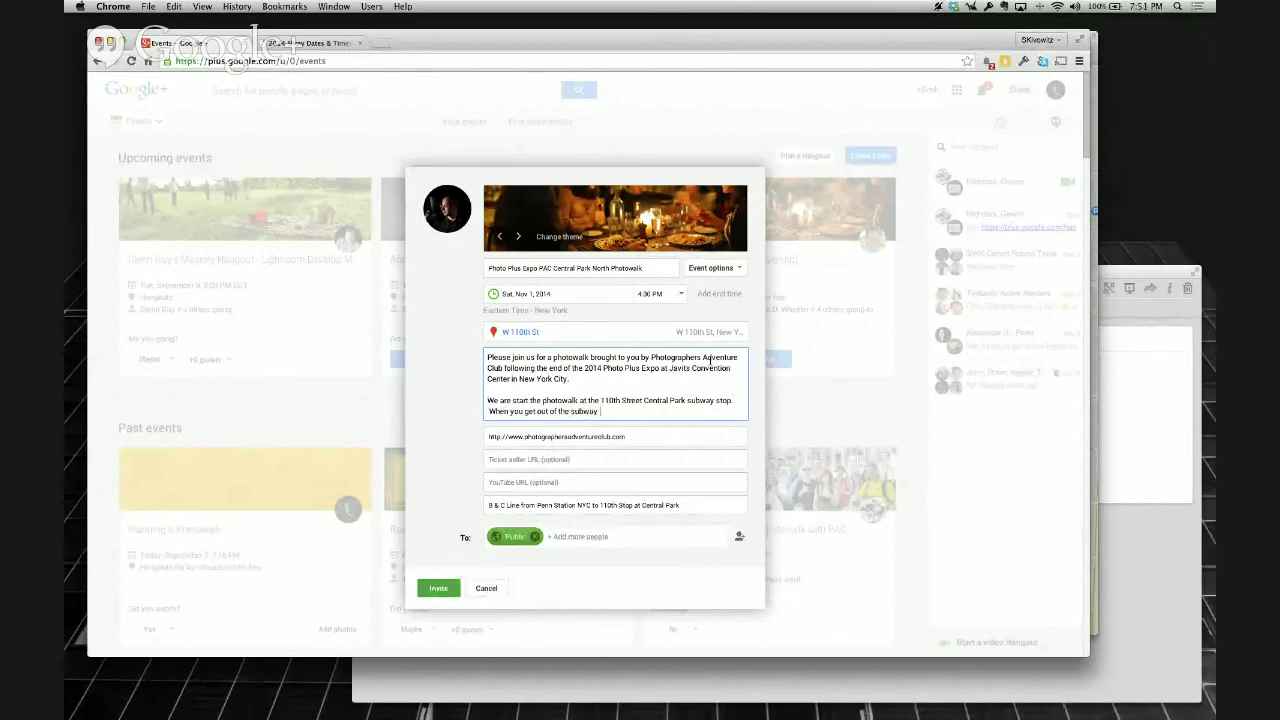
text( look for the g)
key(BackSpace)
key(BackSpace)
text(the group of photow)
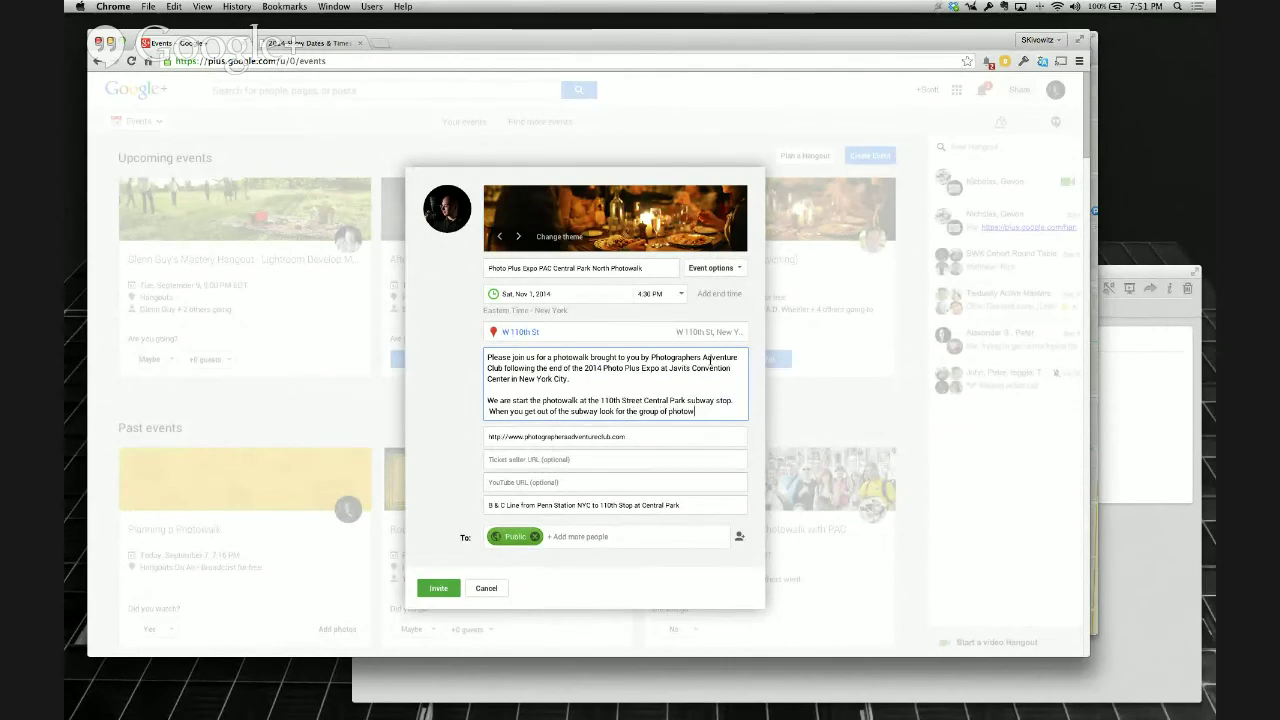
text(raphers)
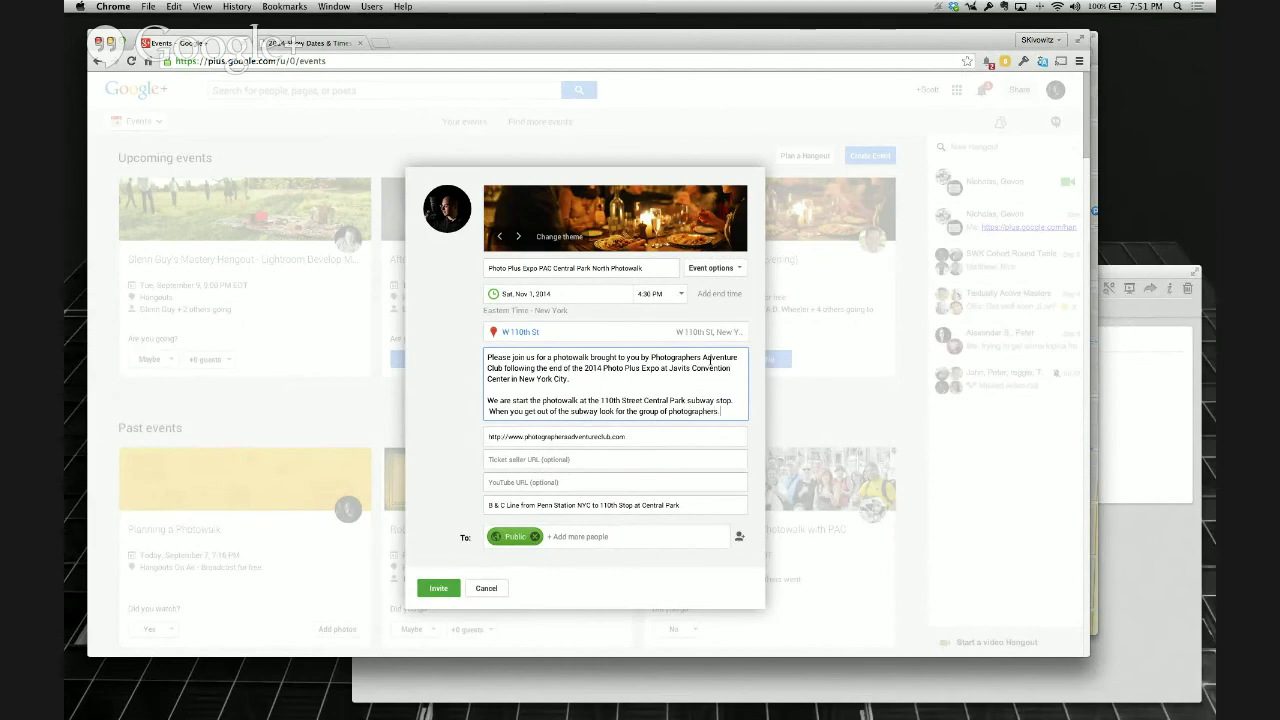
text(.)
key(Return)
key(Return)
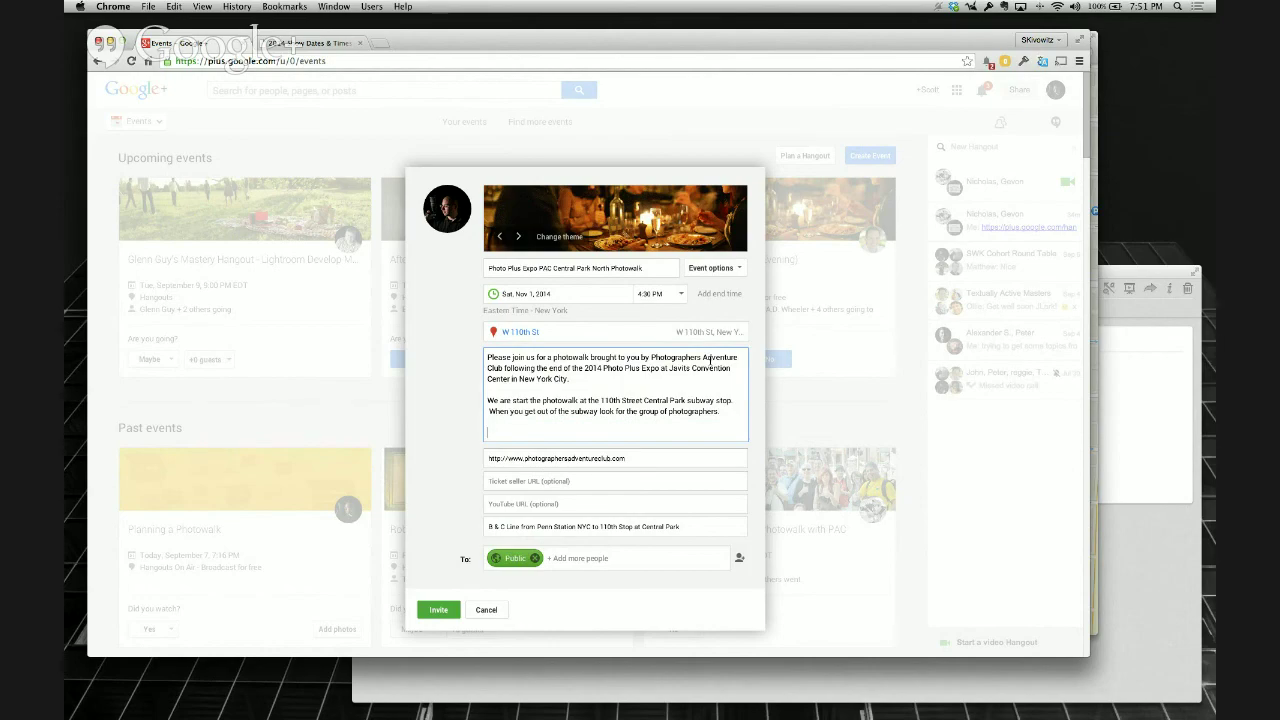
Correct "start" to "starting" in the second paragraph of the event details
click(528, 400)
text(ing)
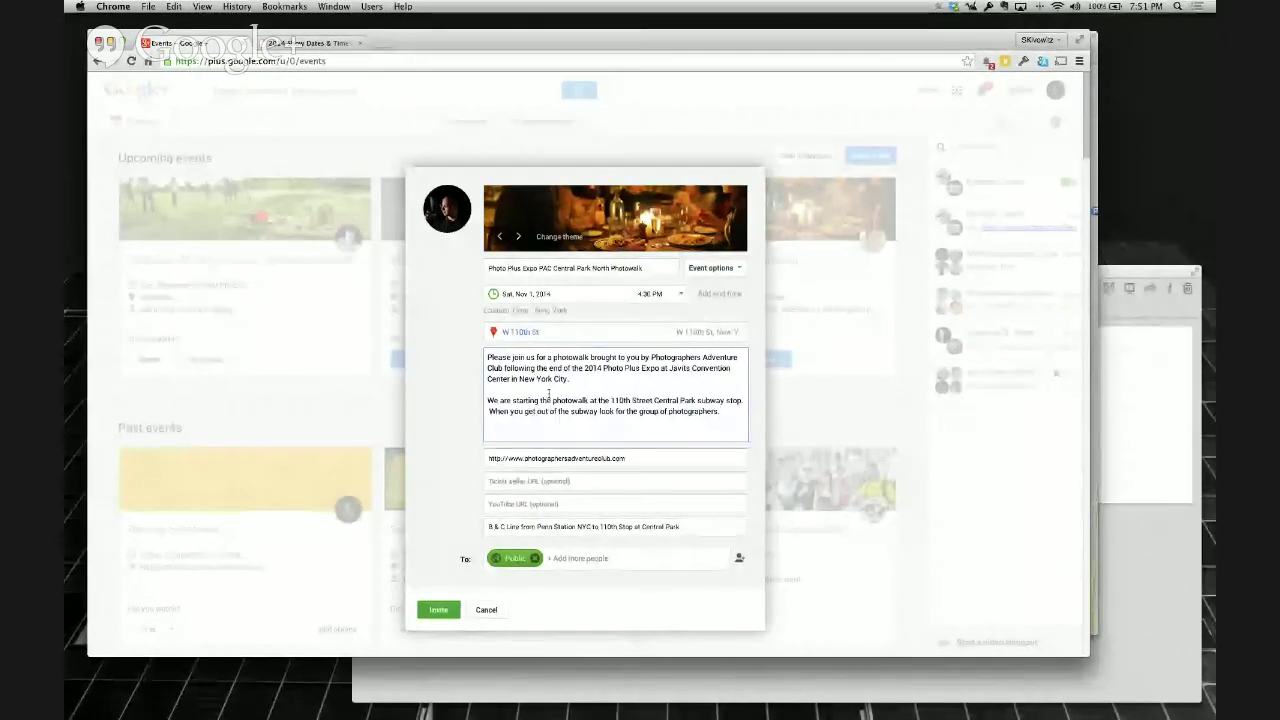
text(  We)
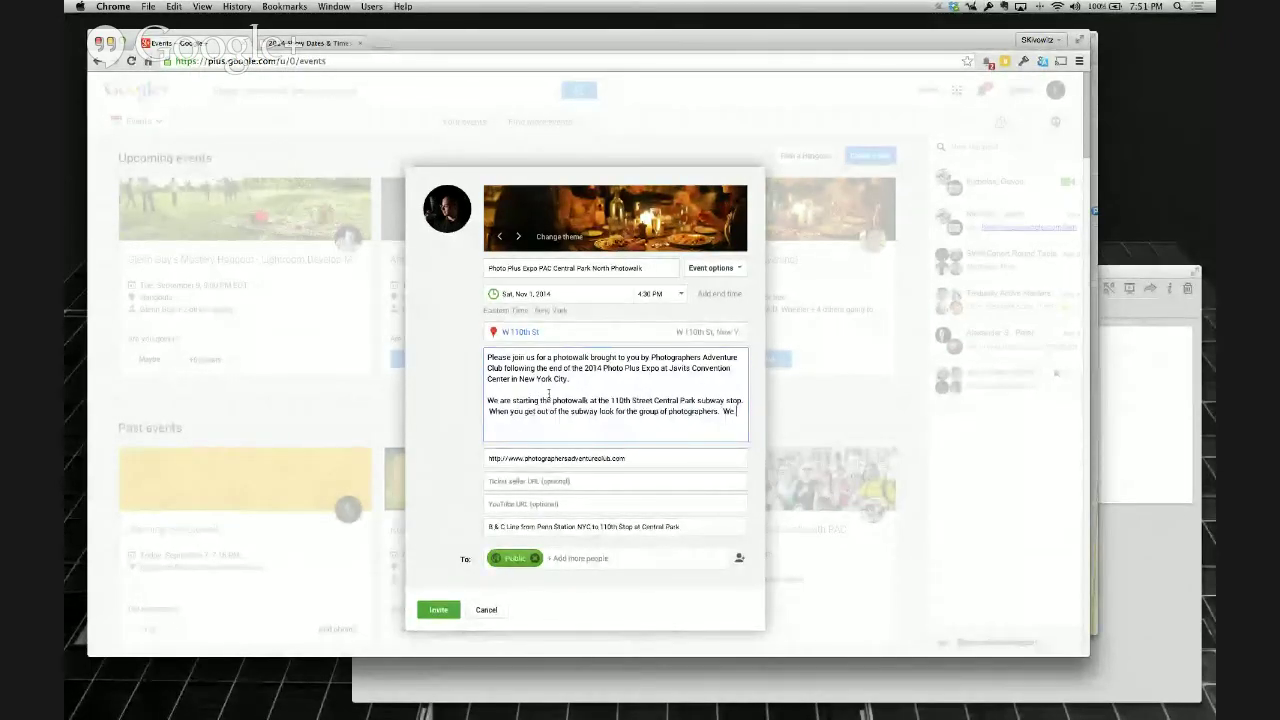
key(BackSpace)
key(BackSpace)
key(BackSpace)
key(BackSpace)
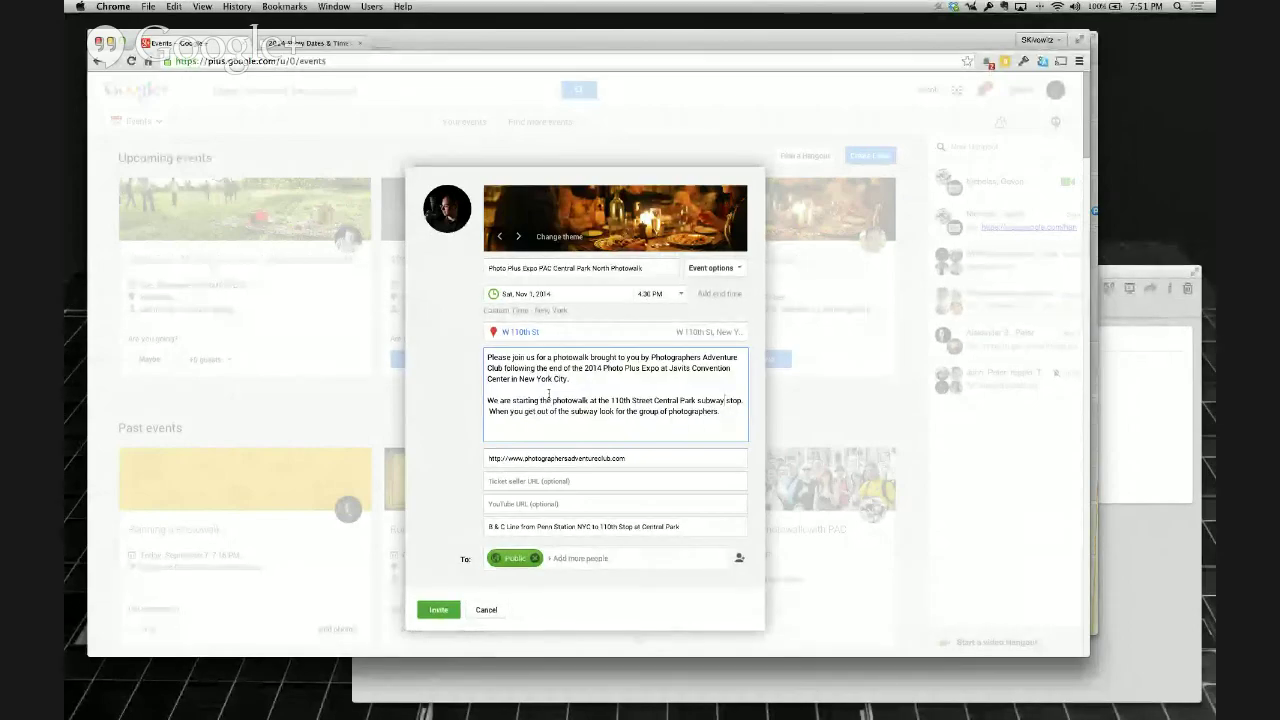
Insert "Take the B or C train from Penn Station (NYC) to the 110th Street stop." before the sentence beginning "When you get out"
key(super+Left)
text(Take the B )
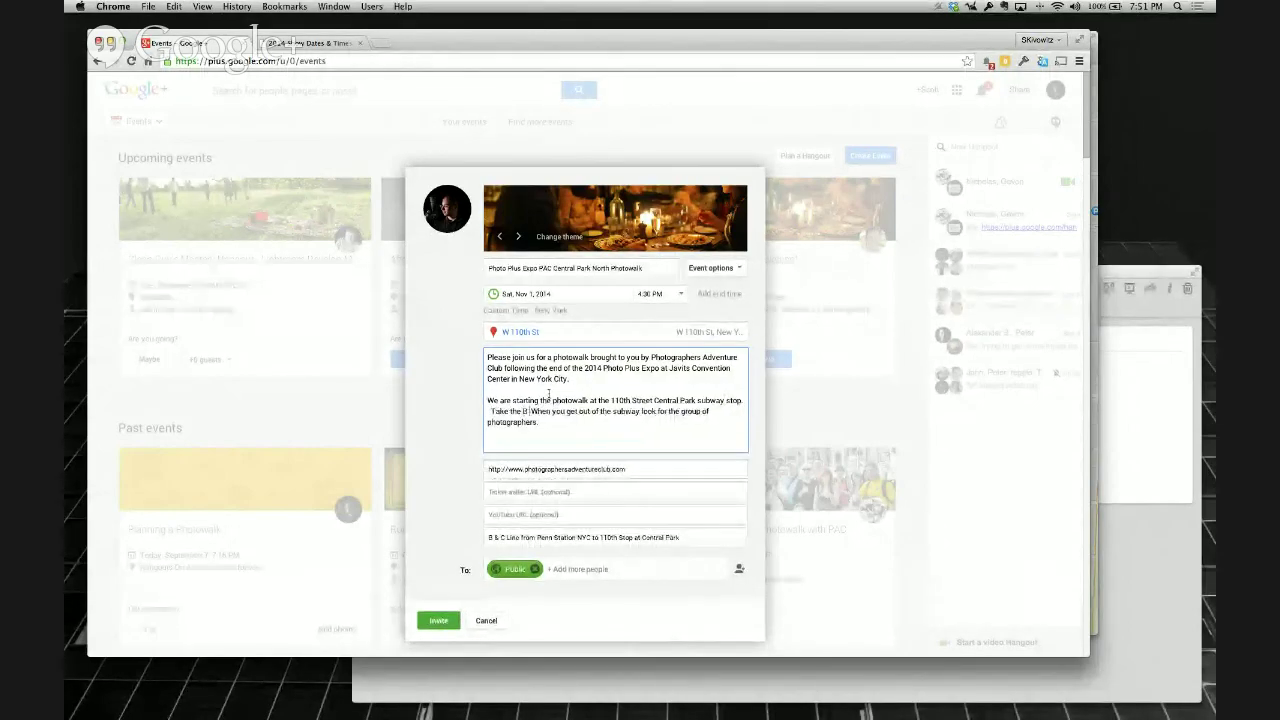
text(or C t)
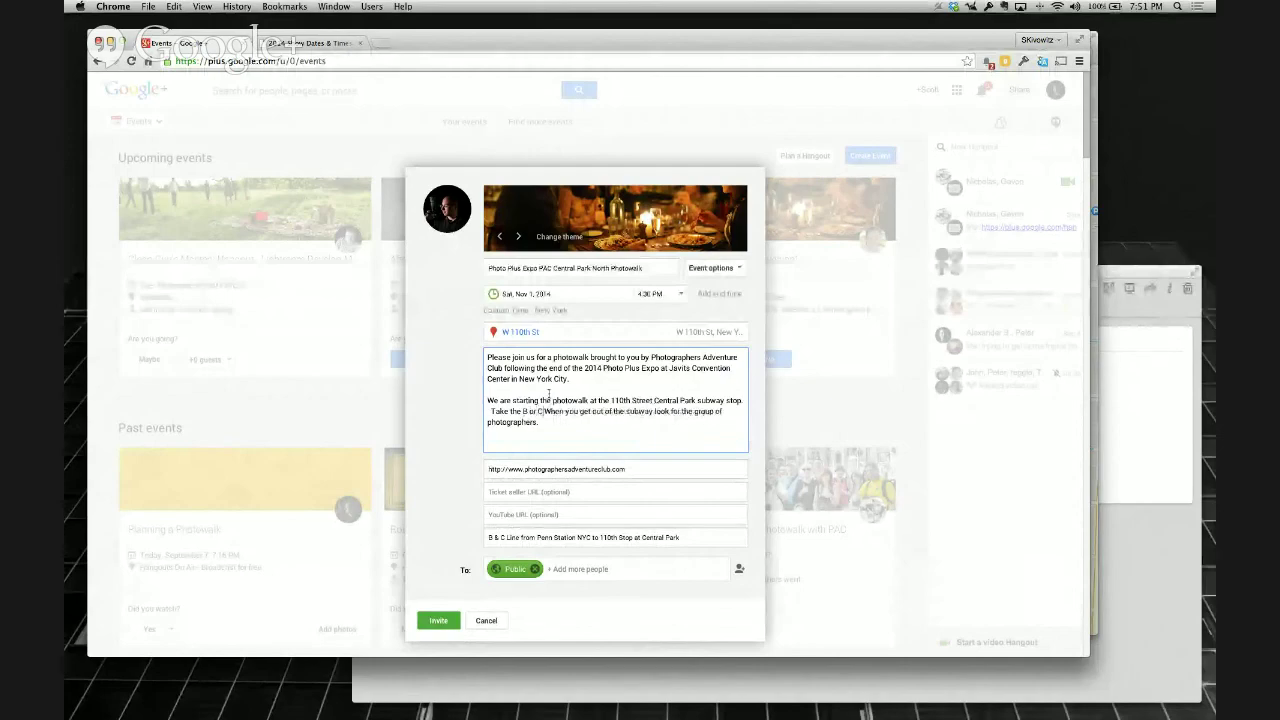
text(rain from Penn St)
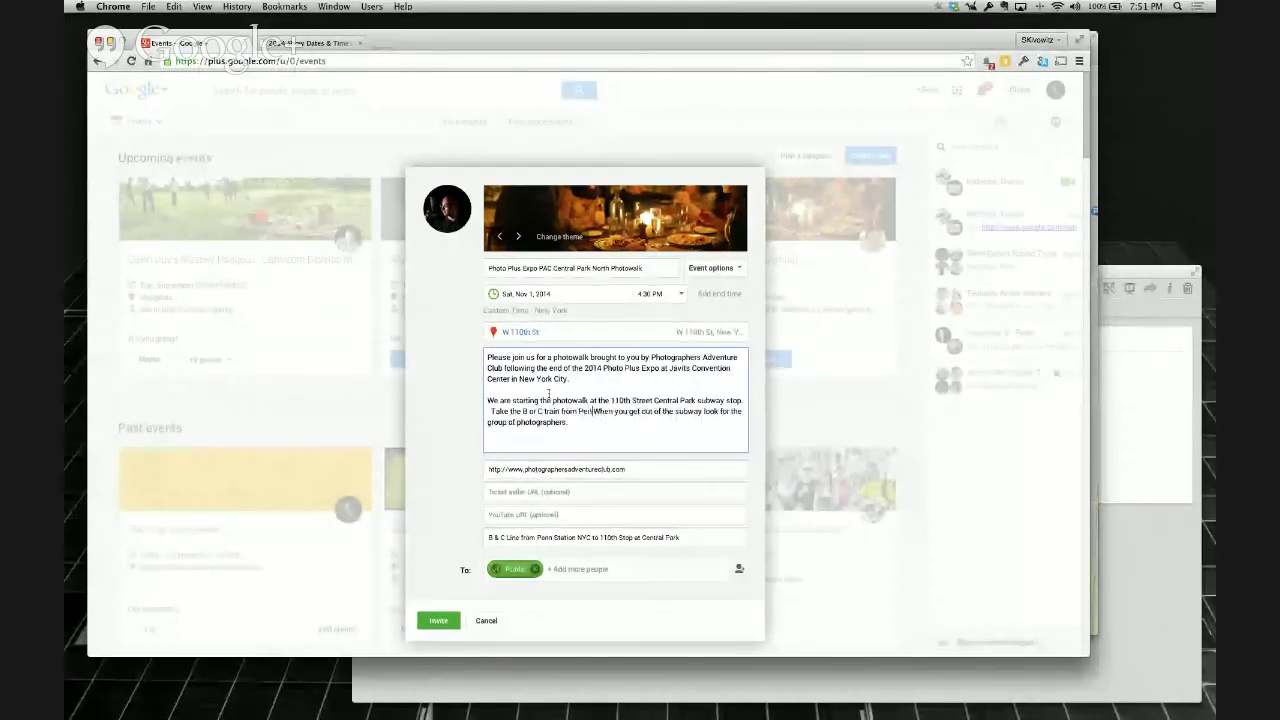
text(ation (NYC) )
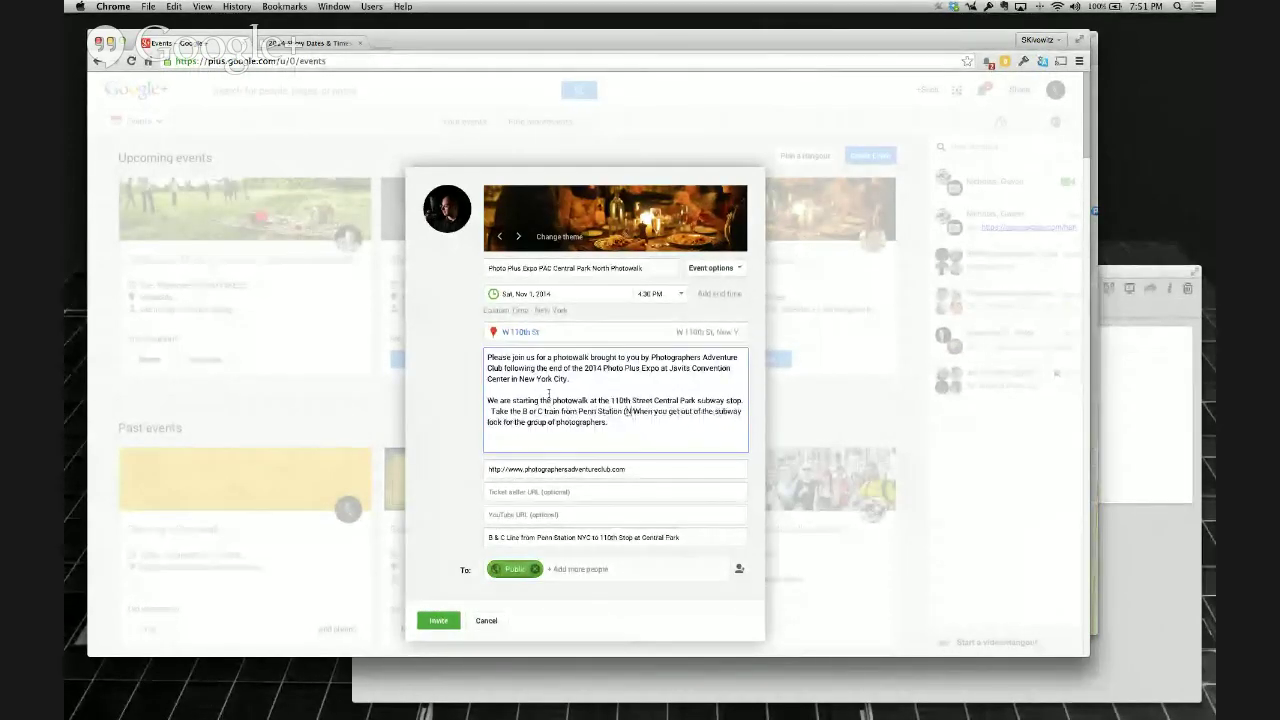
text(to the 110th S)
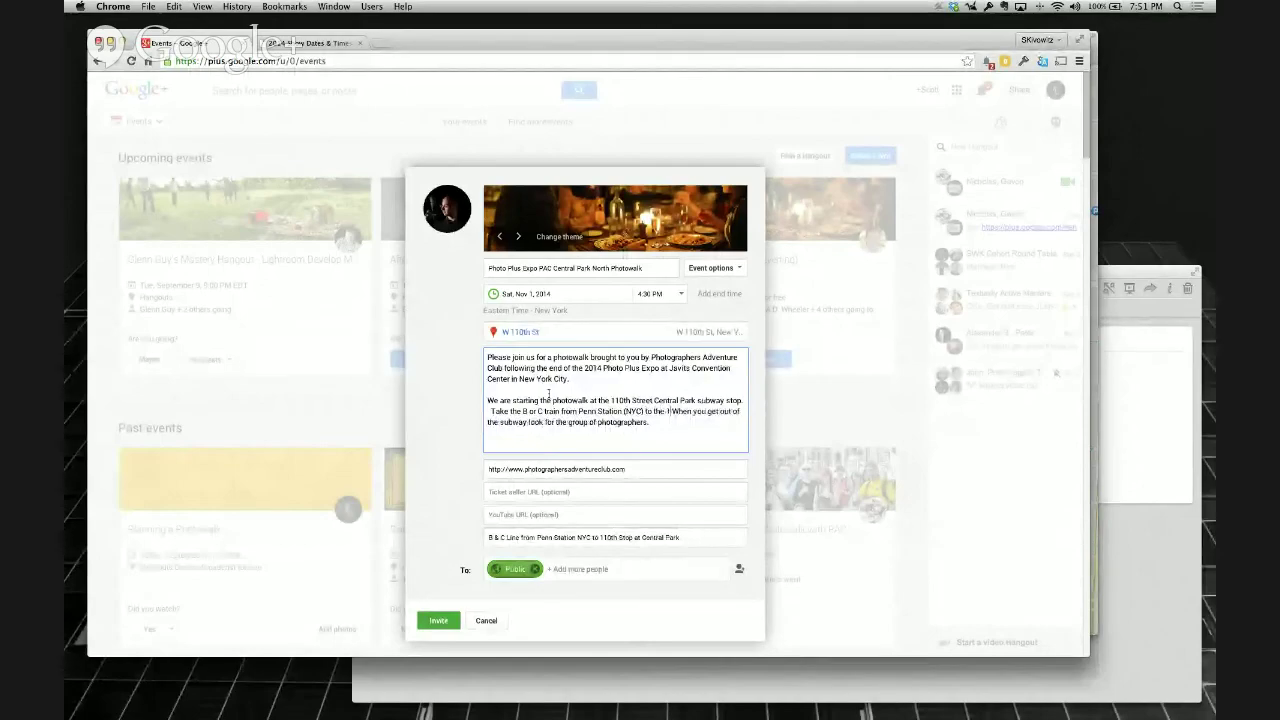
text(treet stop.)
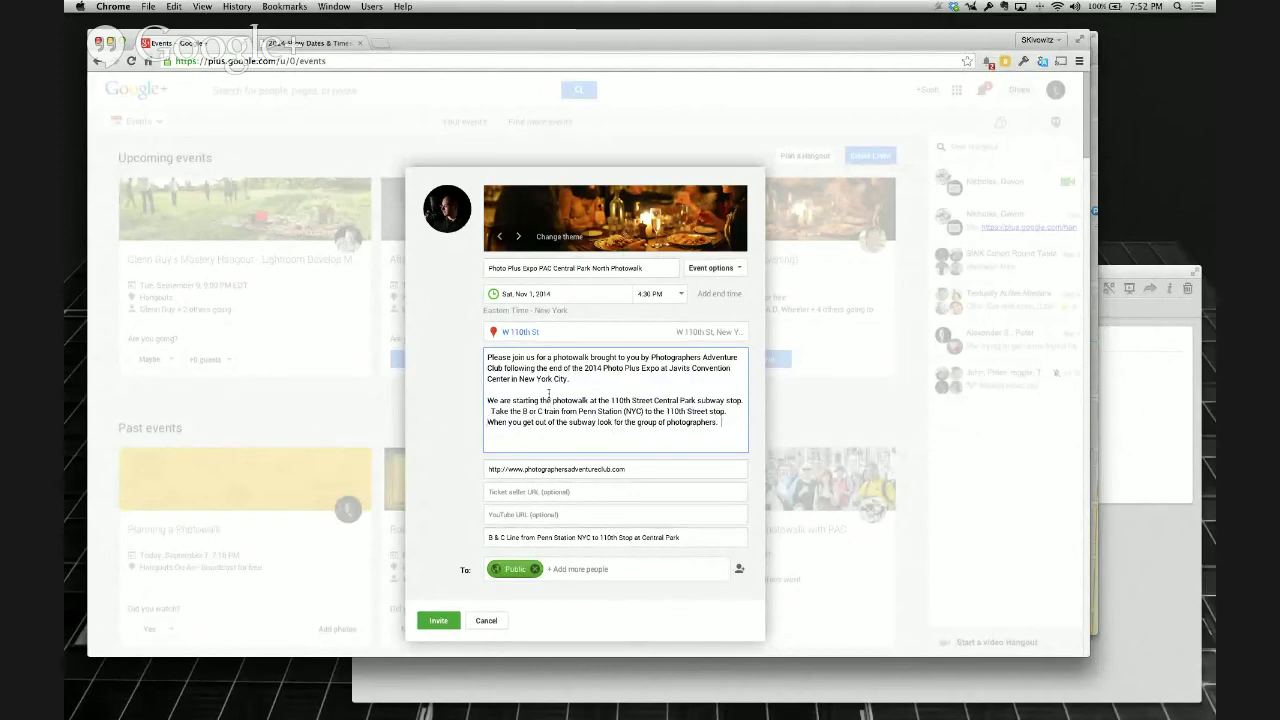
Add a third details paragraph reading "We will make our through Central Park walking by one of the lakes and the reservoir."
key(Return)
key(Return)
text(We will m)
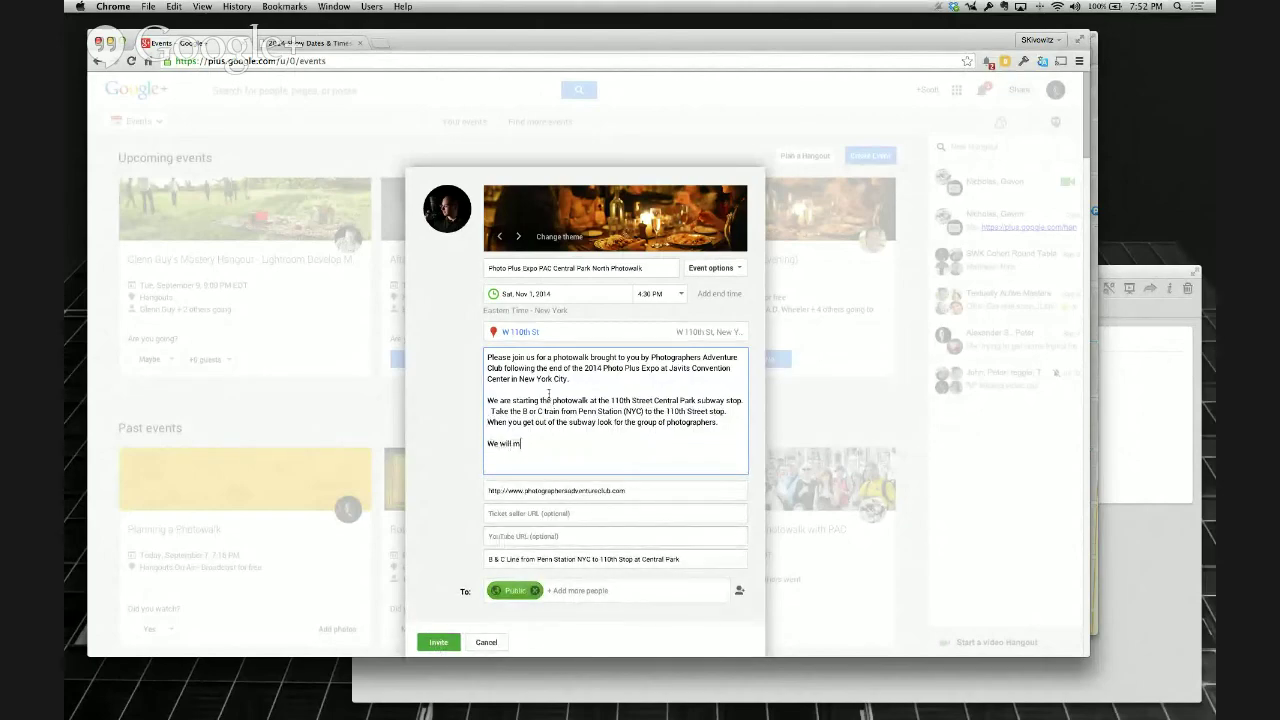
text(ake our th)
text(rough central Park walking by)
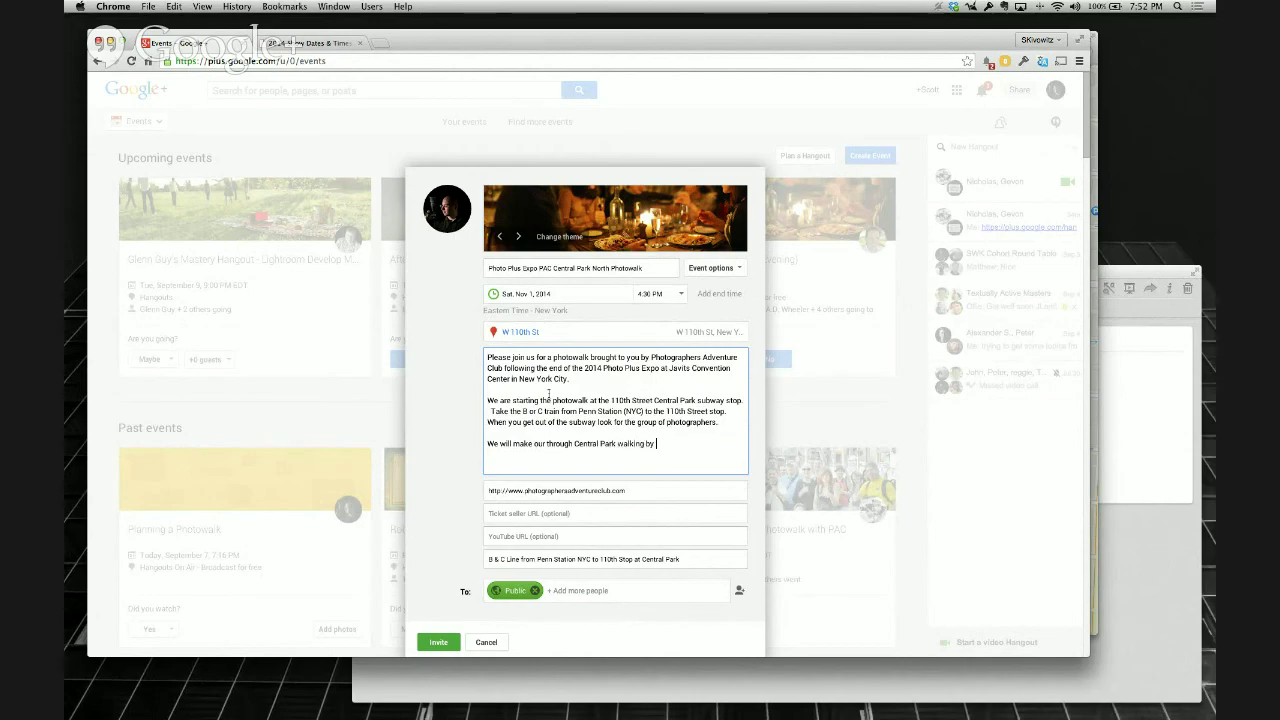
text( a)
text(ne of the lakes and )
text(the res)
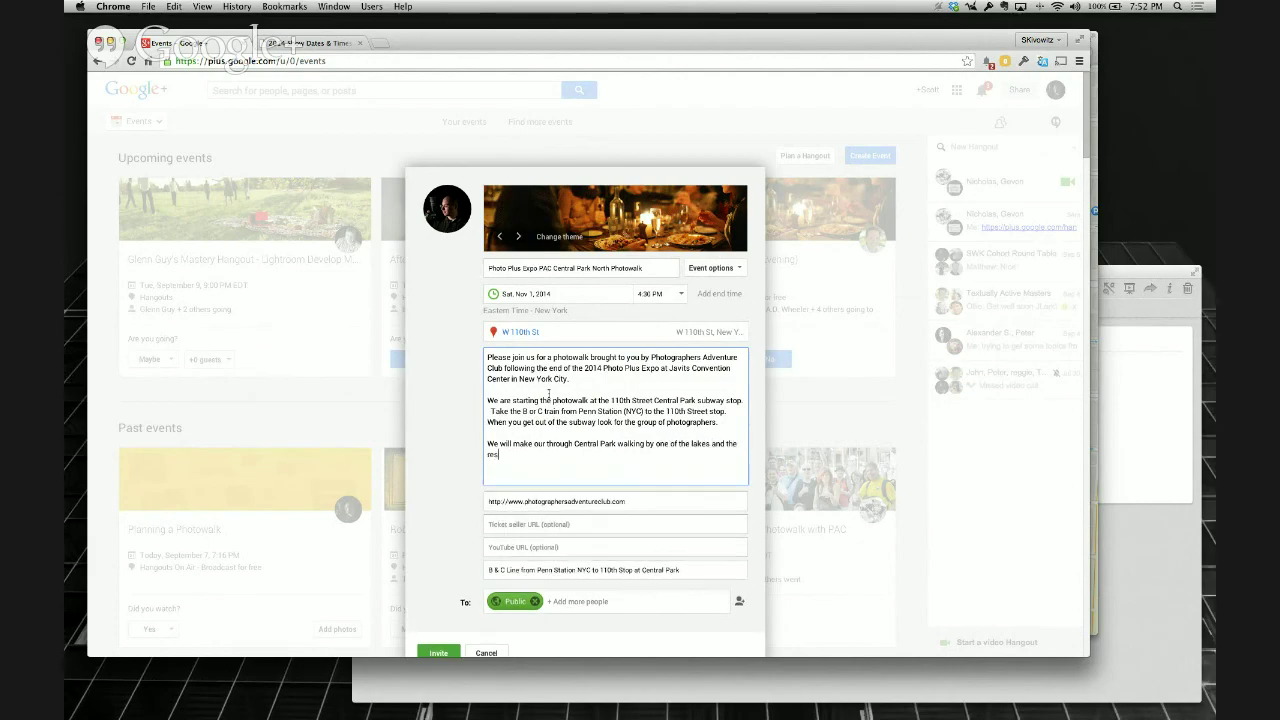
text(ervoir. W)
Continue the third details paragraph with "Our route will end at 81st which is the location of the Natural Museum of Art."
text(Our route will end at )
text(81st)
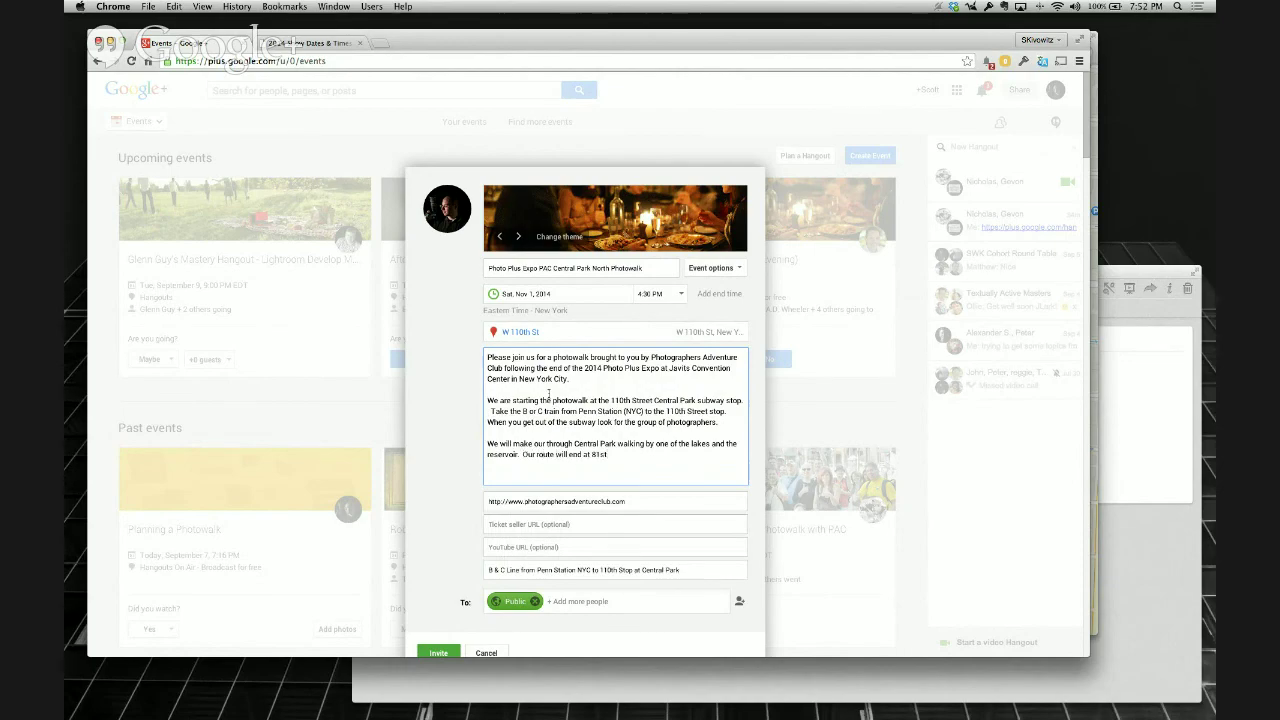
text( which i)
text(s the location)
text( of the Natural M)
text(i)
text(useum of Art.)
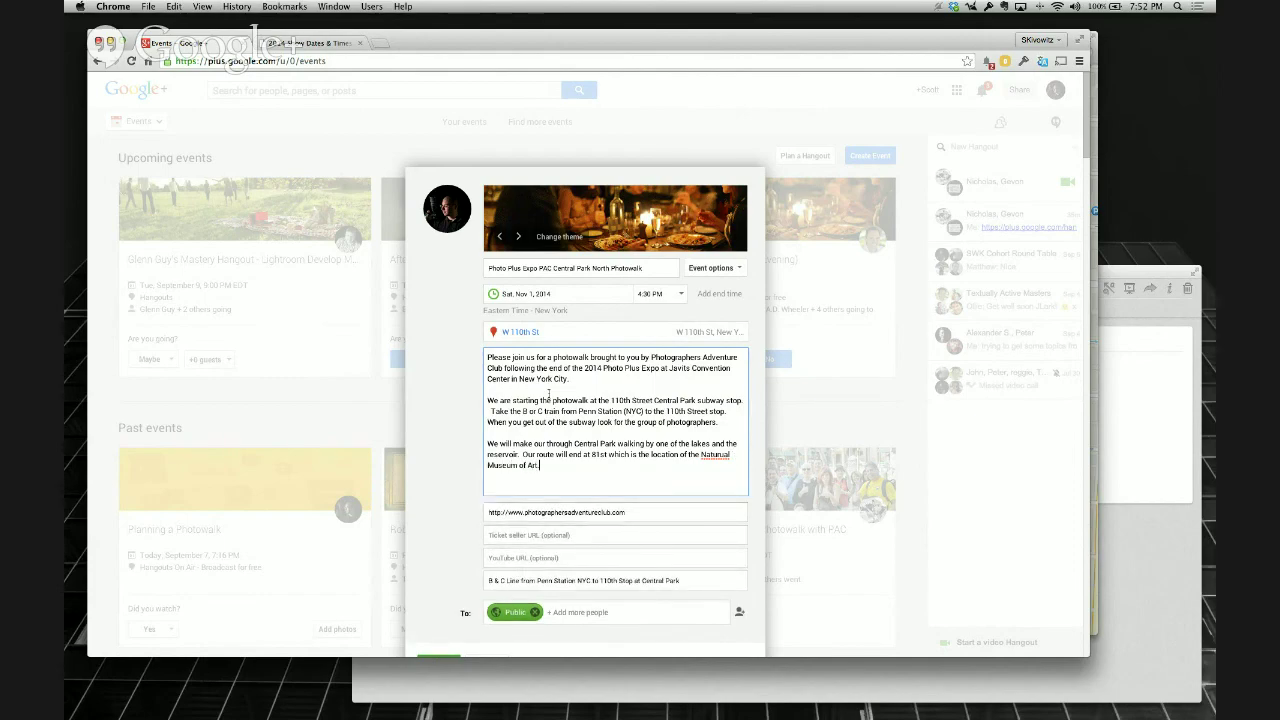
right_click(712, 454)
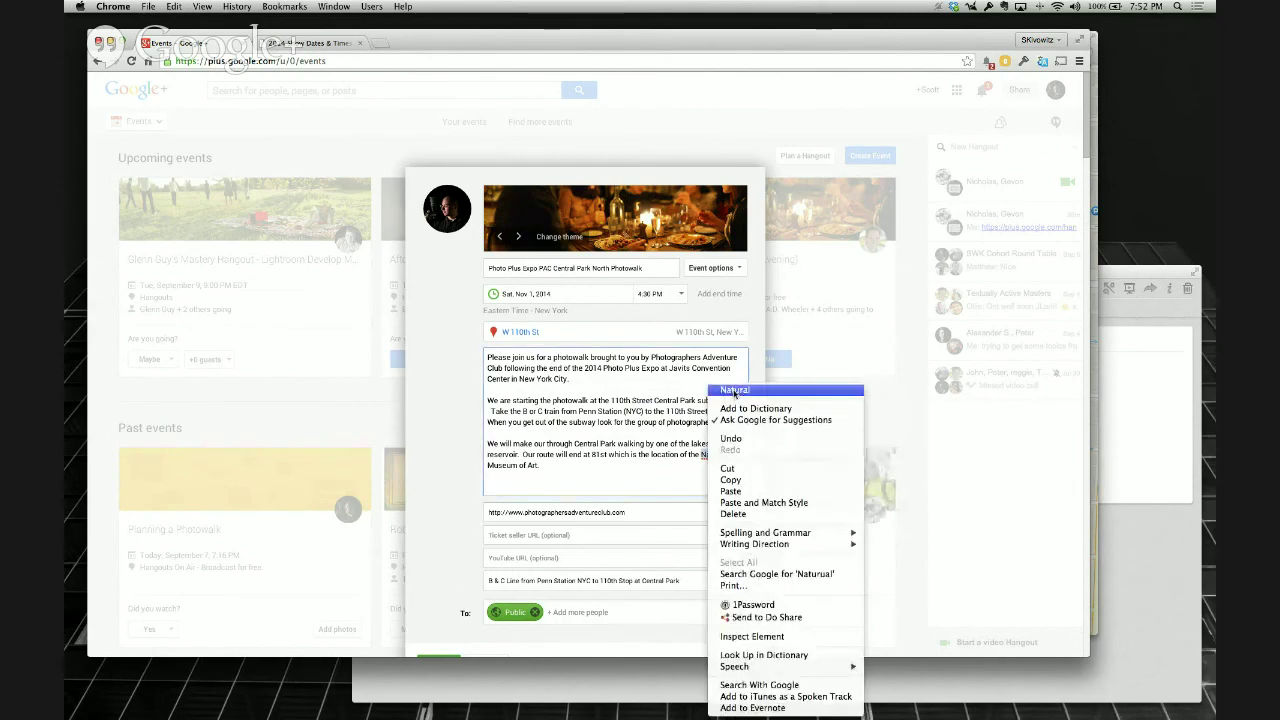
click(779, 389)
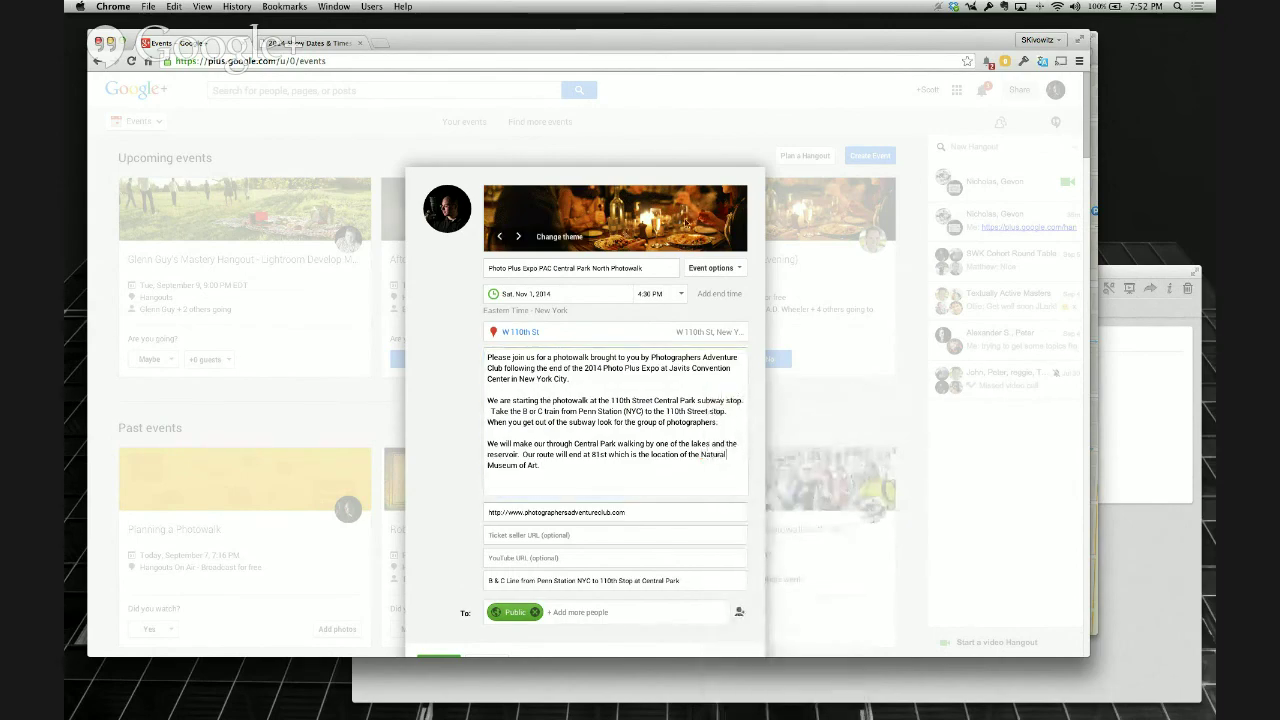
Change the museum's name at the end of the third paragraph to "Museum of Natural History."
key(super+Tab)
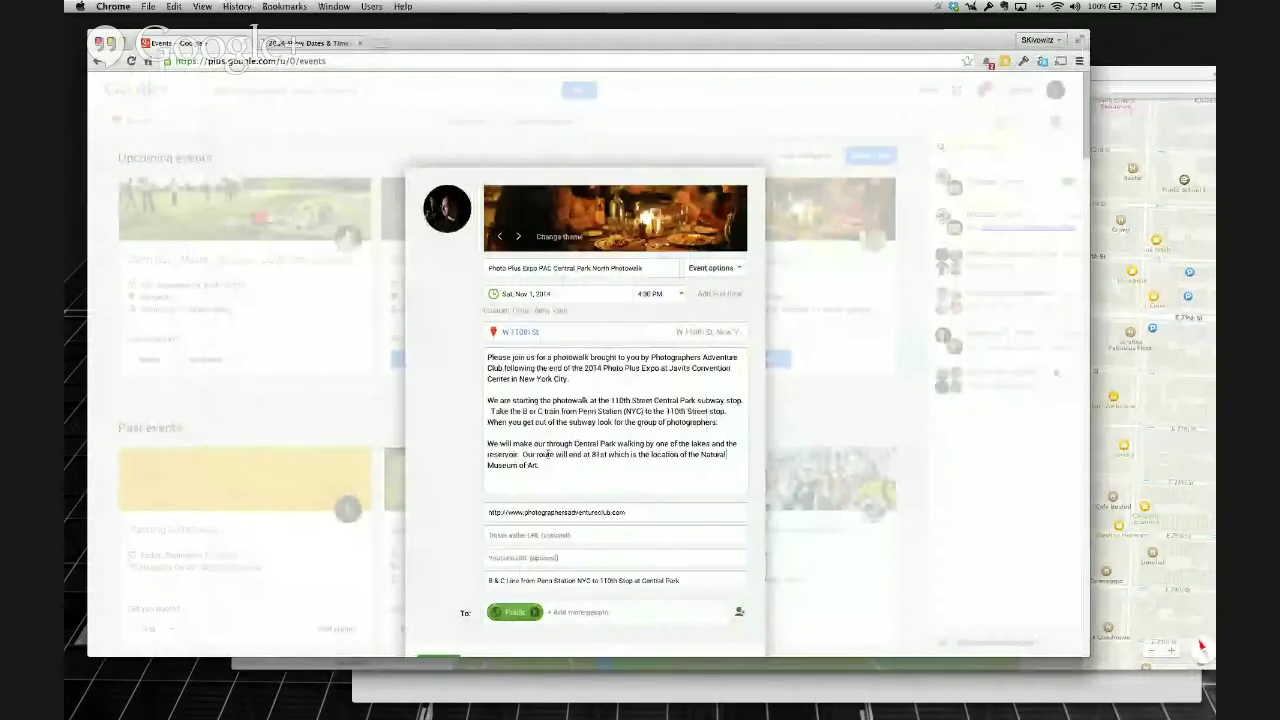
click(200, 267)
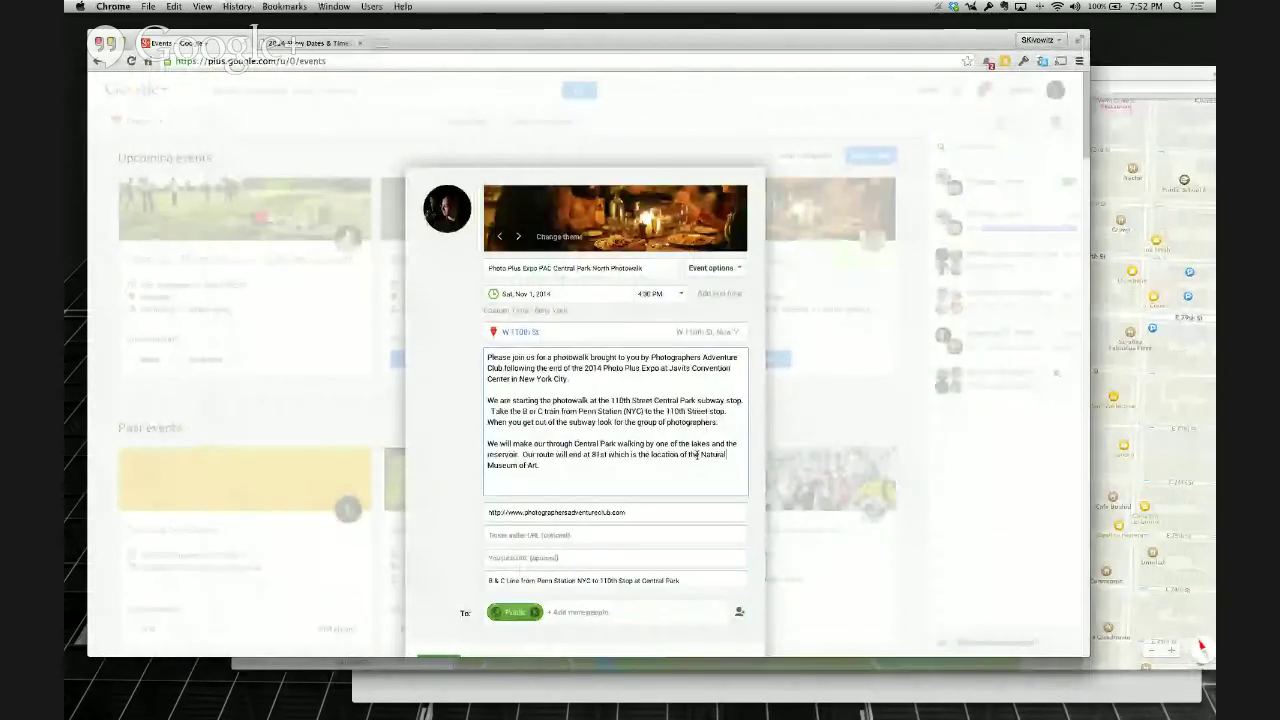
click(699, 454)
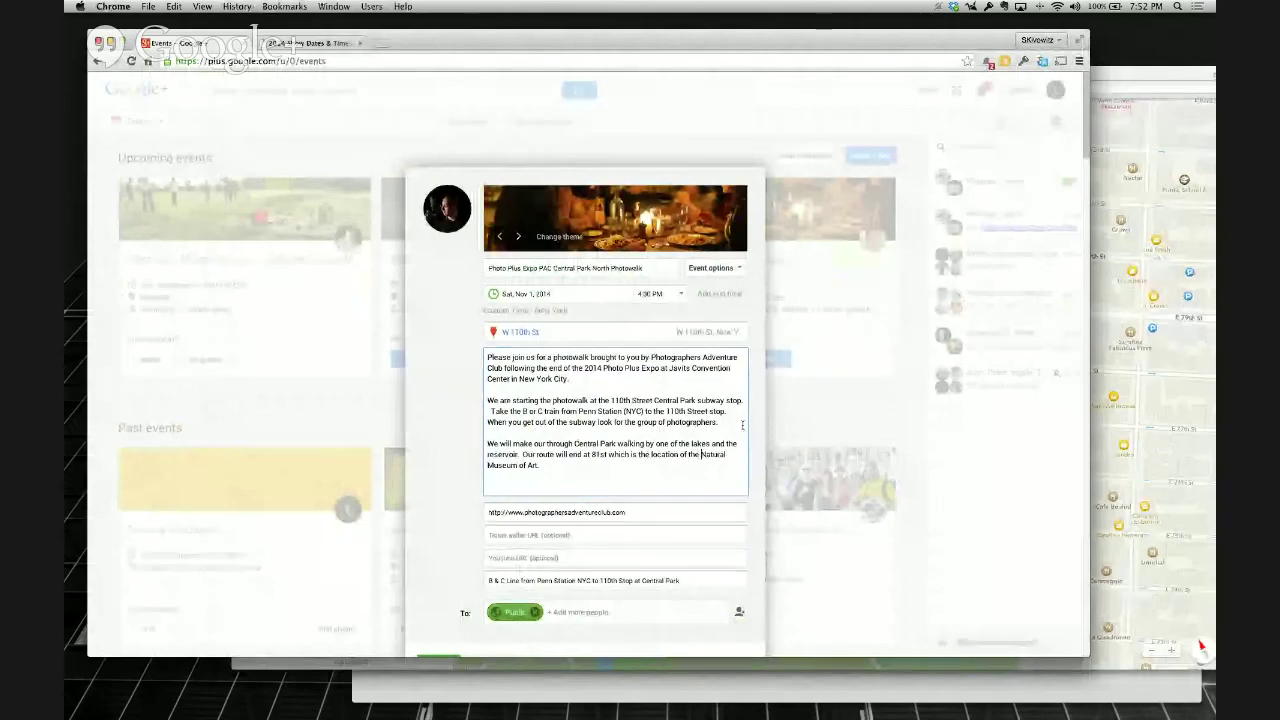
text(Museum of)
key(Down)
key(BackSpace)
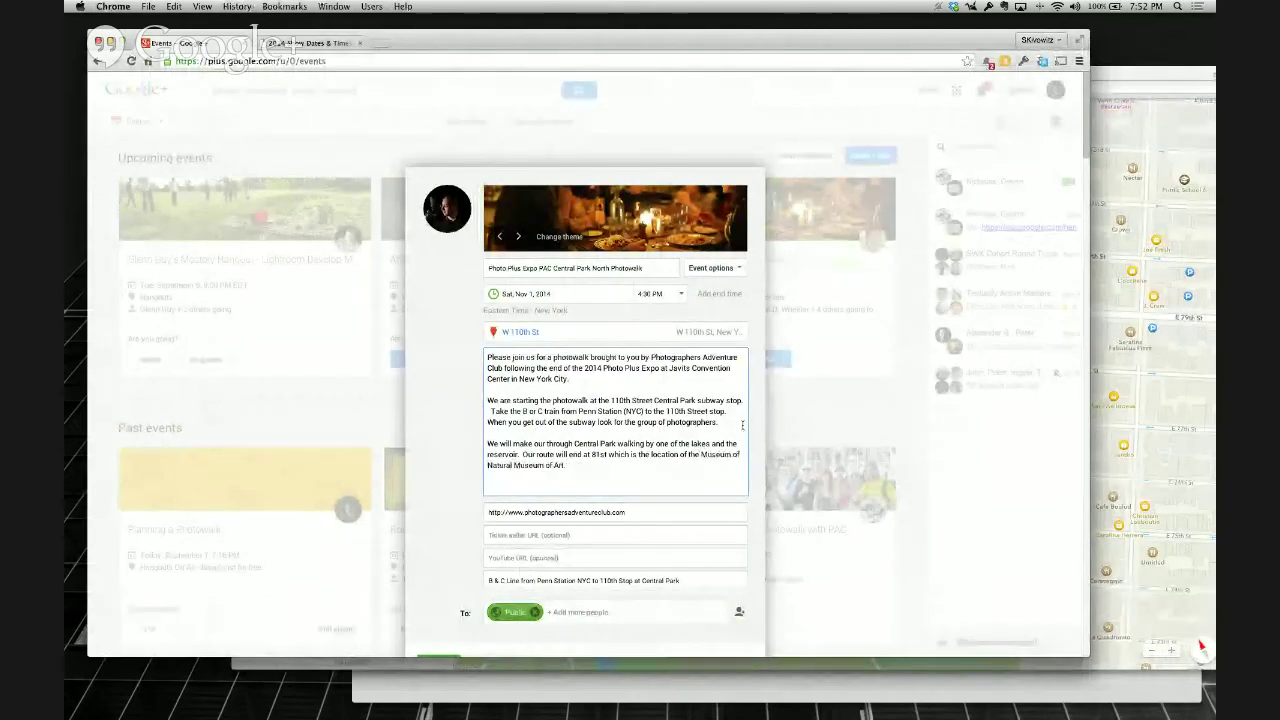
key(BackSpace)
key(BackSpace)
key(BackSpace)
key(BackSpace)
key(BackSpace)
key(BackSpace)
key(BackSpace)
key(BackSpace)
key(BackSpace)
key(BackSpace)
key(BackSpace)
key(BackSpace)
key(BackSpace)
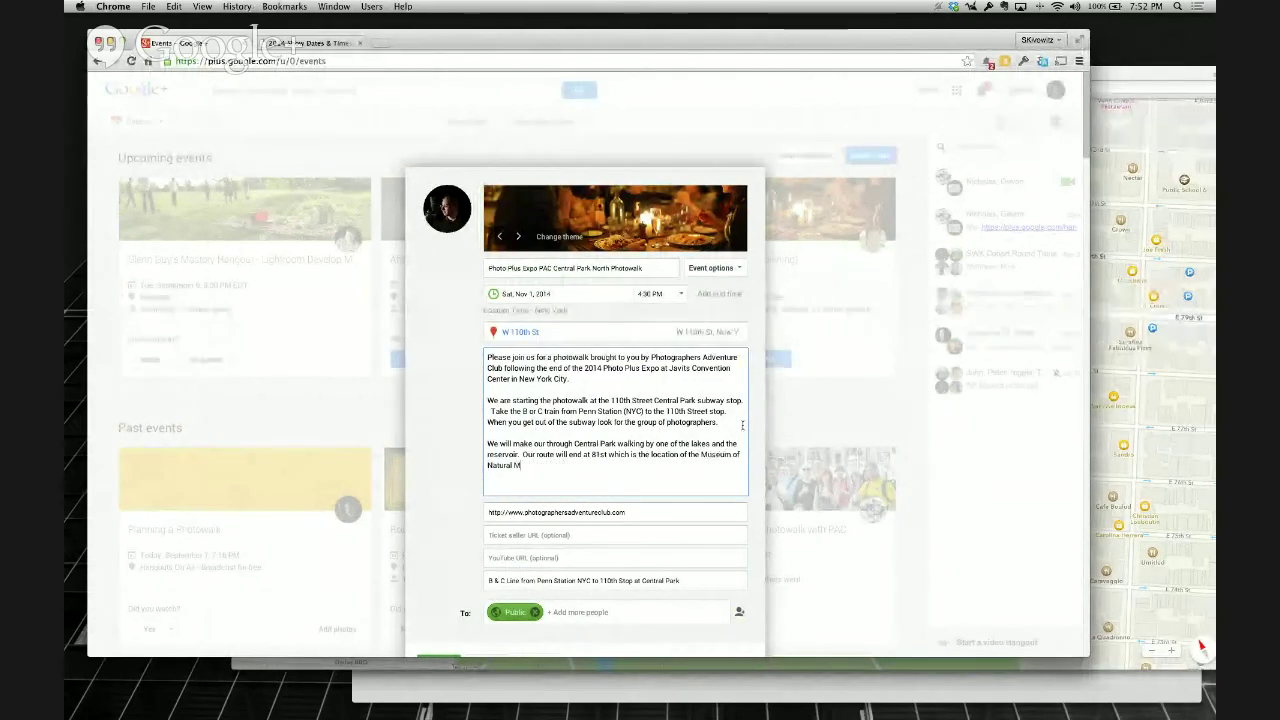
text(History)
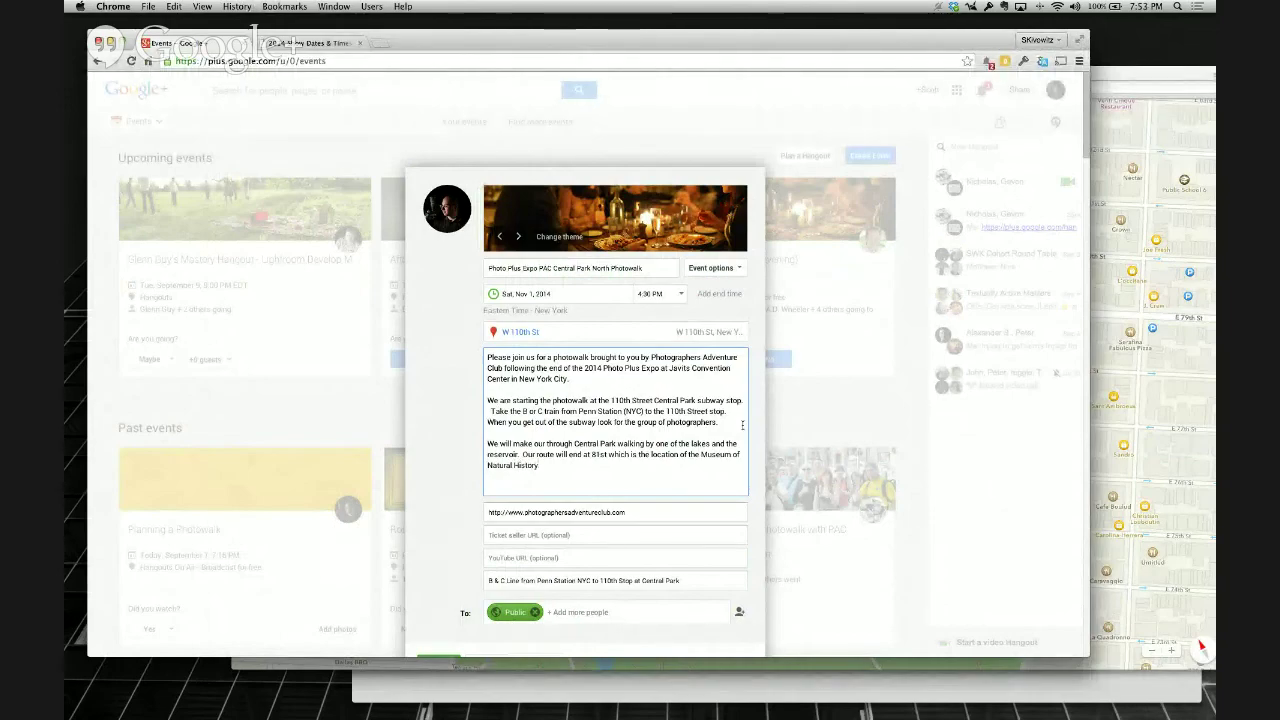
text(.)
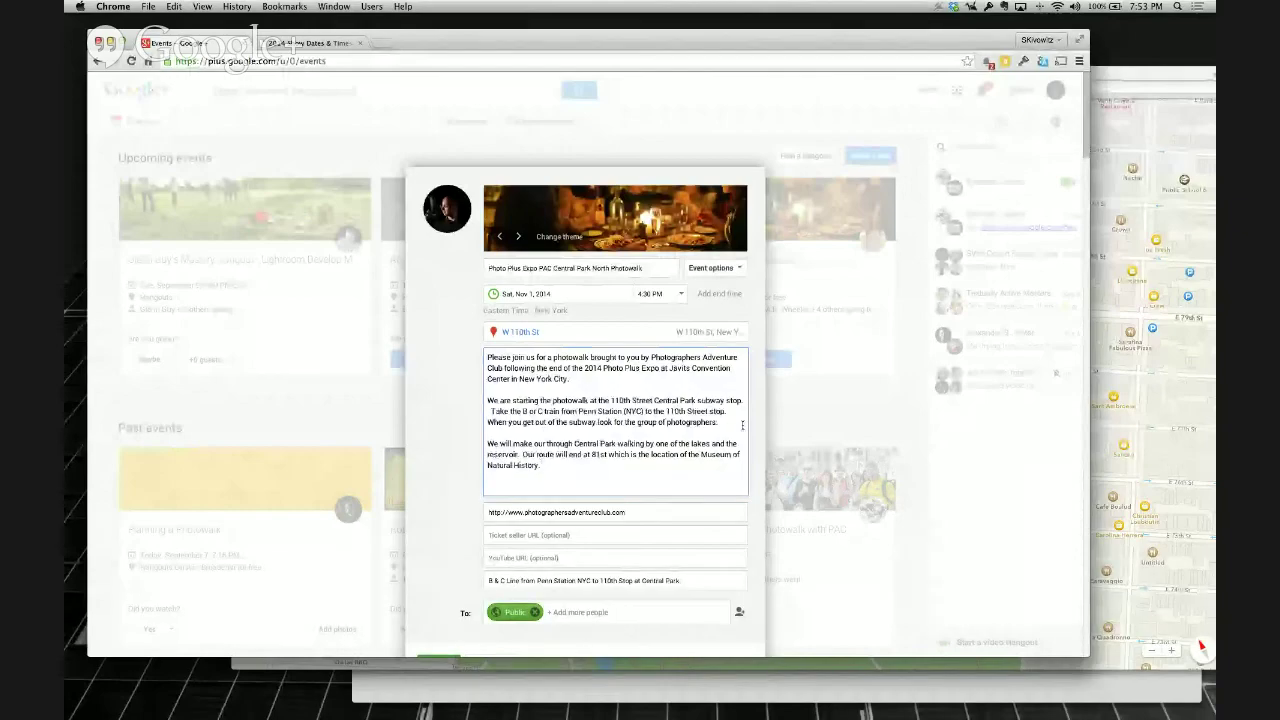
Add a fourth paragraph starting "Please RSVP Yes if you can make and share it with all of your friends. The more the merrier."
key(Return)
key(Return)
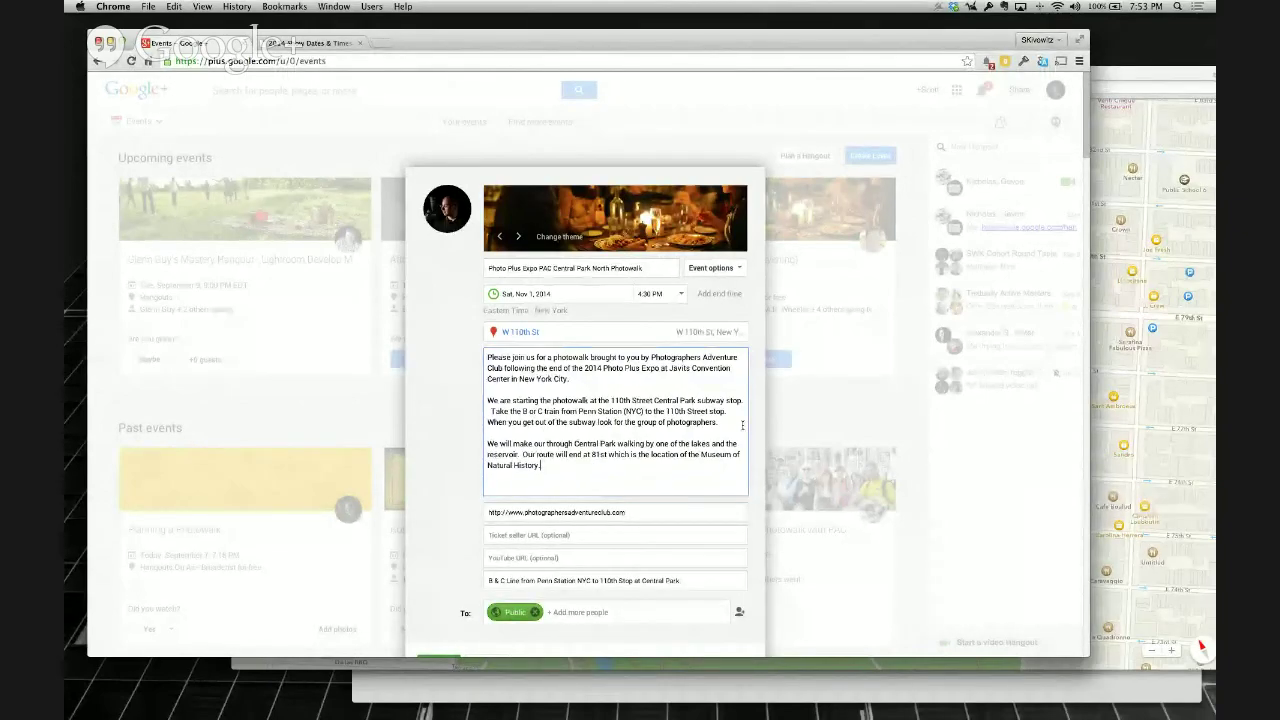
text(Please )
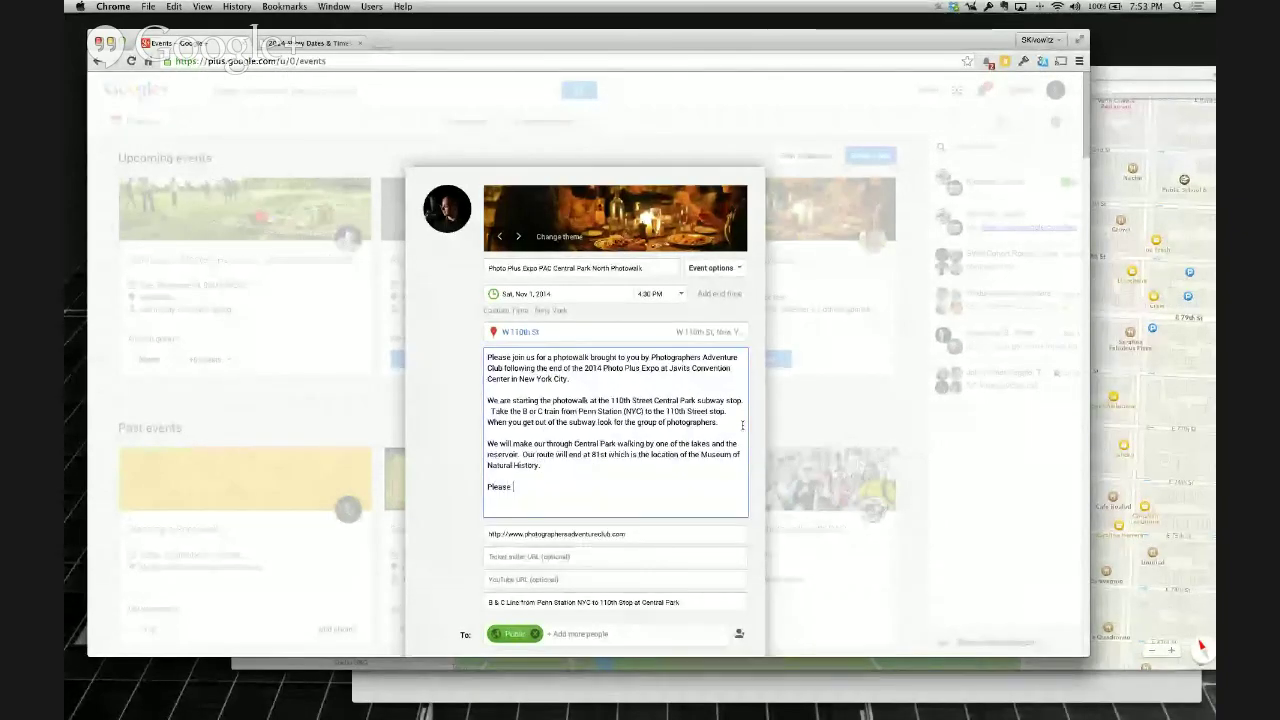
text(RSVP Yes if you can make and)
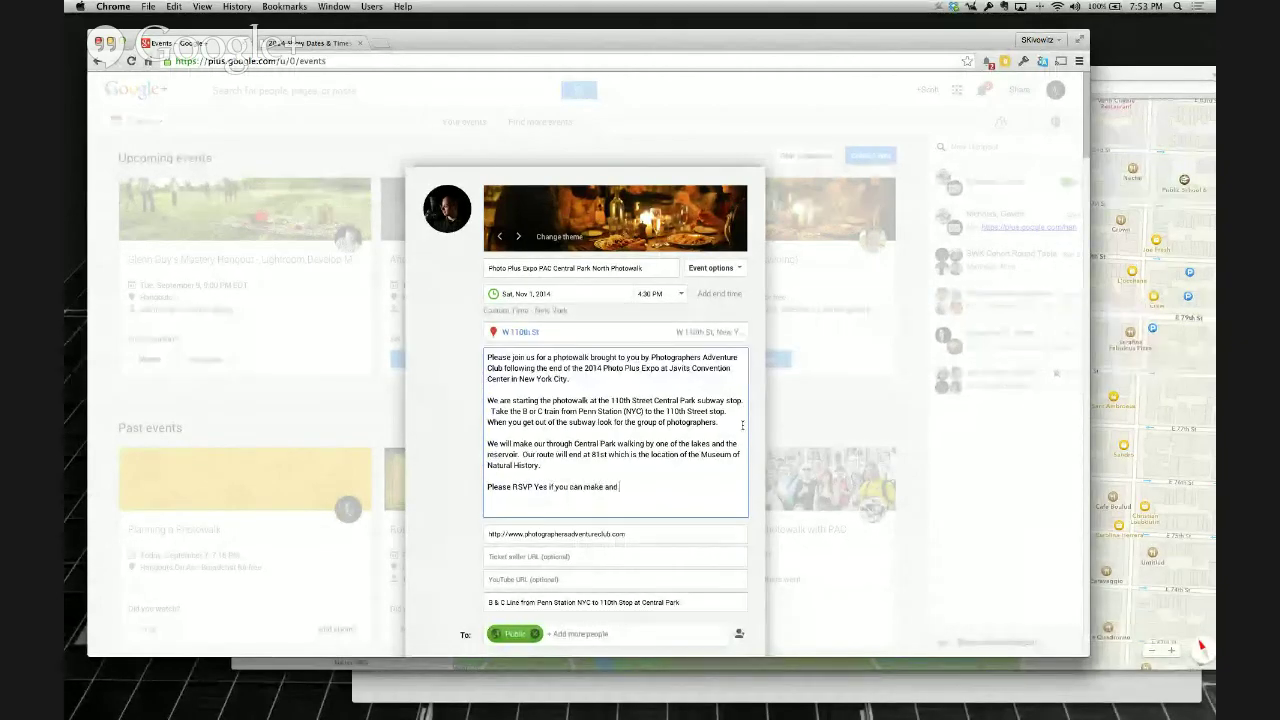
text( share it with all of)
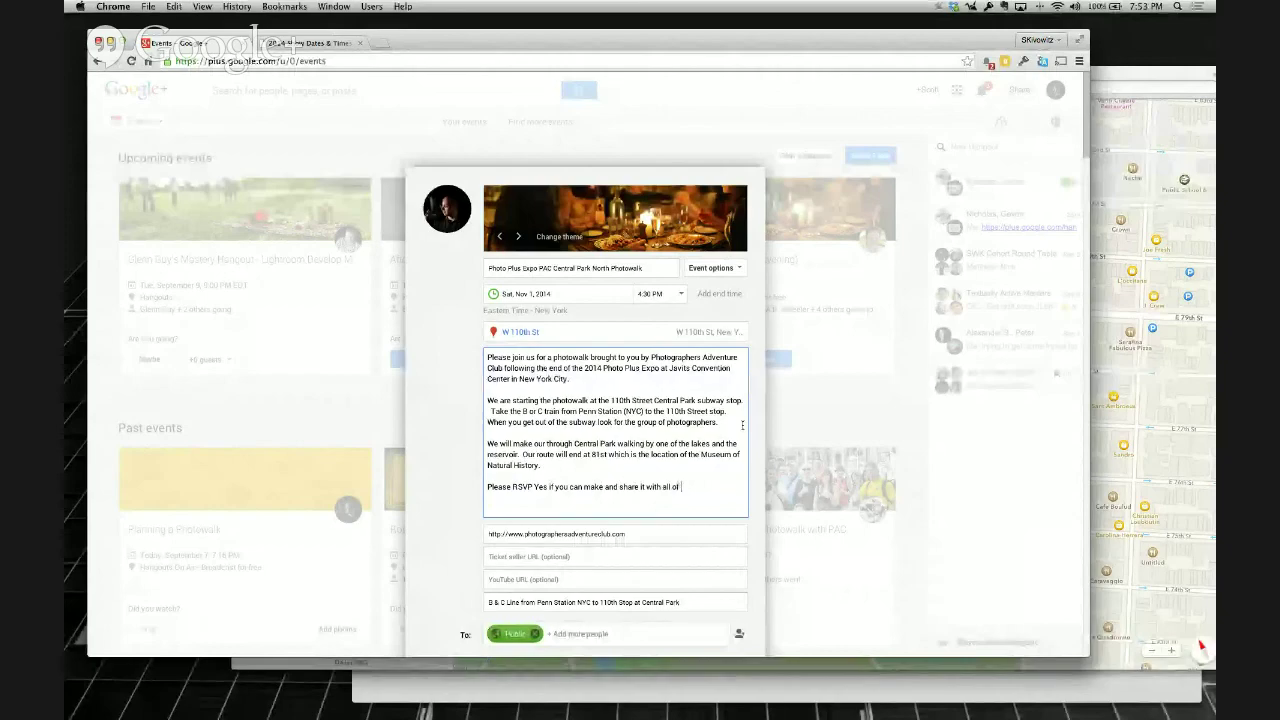
text( your friends.  The more t)
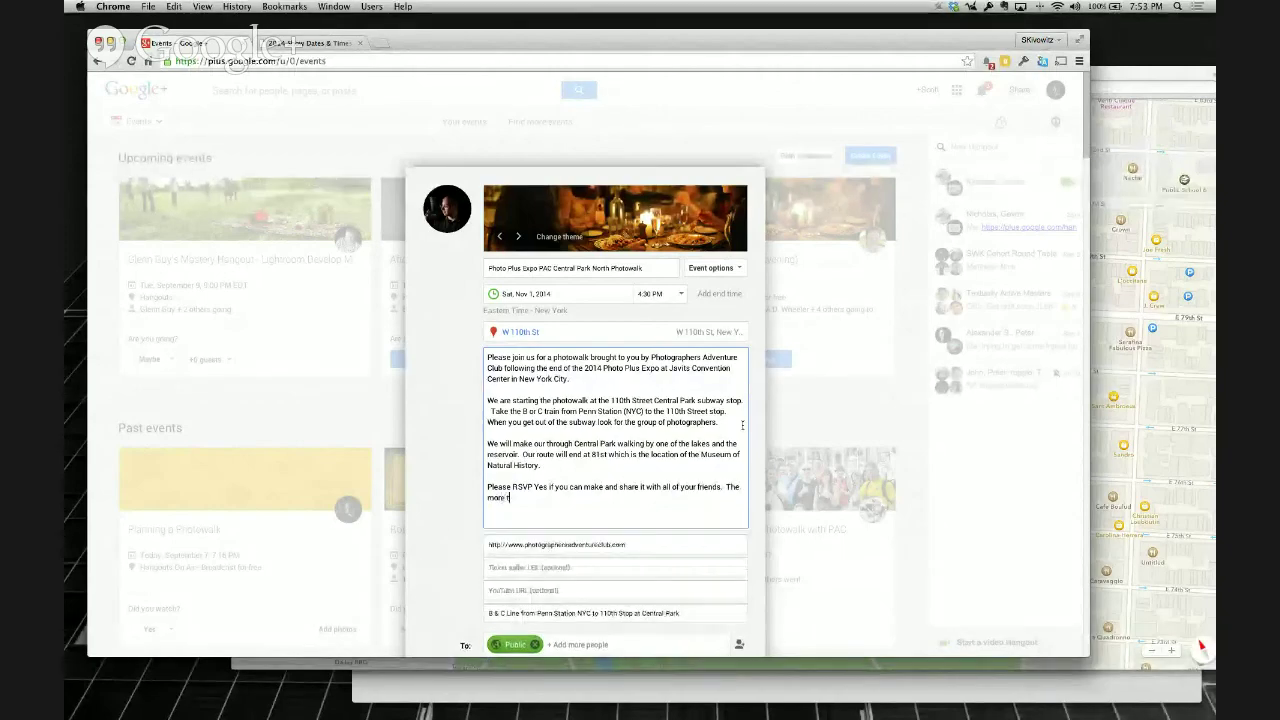
text(he merr)
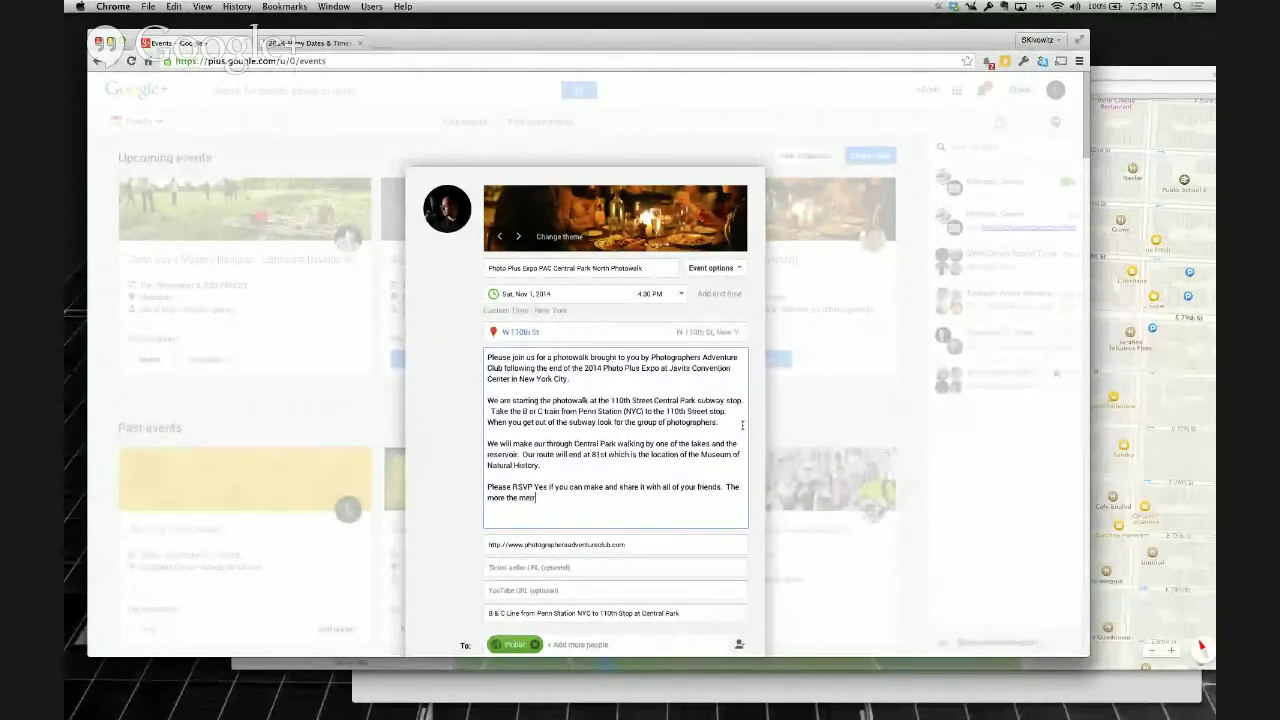
text(ier.  Lets make this photowalk a)
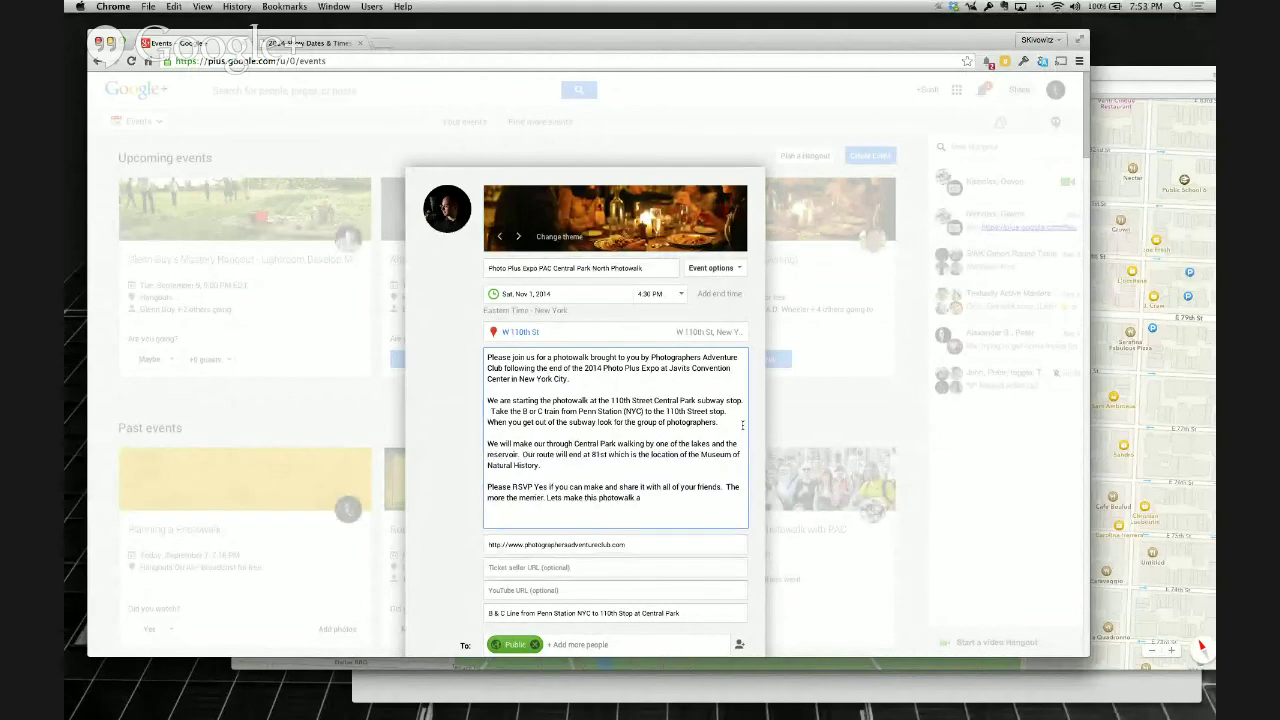
Replace the unfinished "Lets make this photowalk a" with "We hope you can join us. Lets make this photowalk epic."
key(BackSpace)
key(BackSpace)
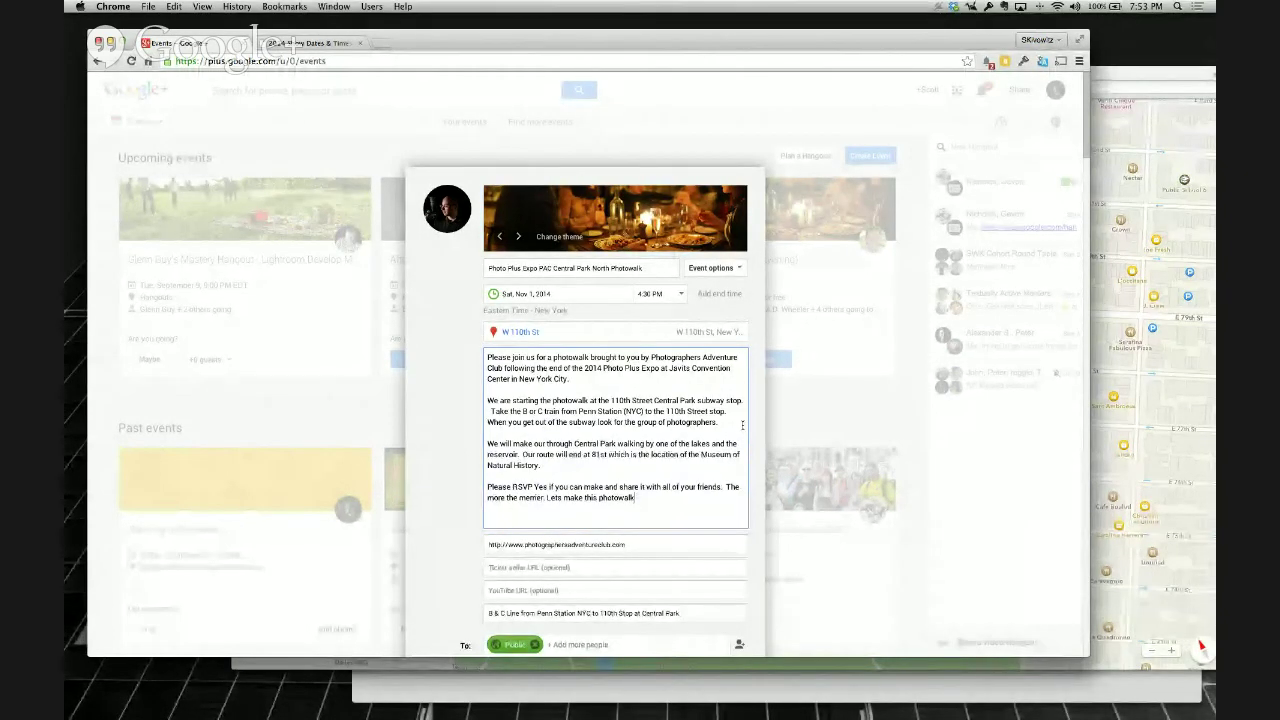
key(BackSpace)
key(BackSpace)
key(BackSpace)
key(BackSpace)
key(BackSpace)
key(BackSpace)
key(BackSpace)
key(BackSpace)
key(BackSpace)
key(BackSpace)
key(BackSpace)
key(BackSpace)
key(BackSpace)
key(BackSpace)
key(BackSpace)
key(BackSpace)
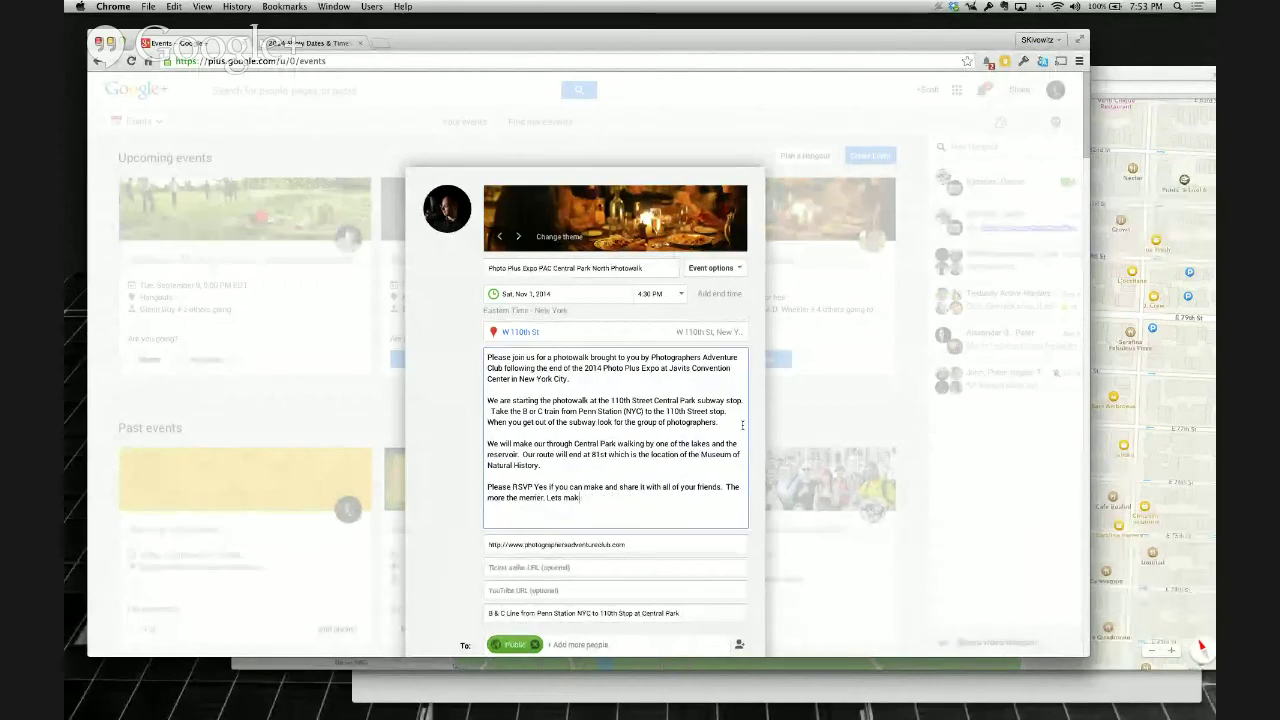
key(BackSpace)
key(BackSpace)
key(BackSpace)
key(BackSpace)
key(BackSpace)
key(BackSpace)
key(BackSpace)
key(BackSpace)
text(W)
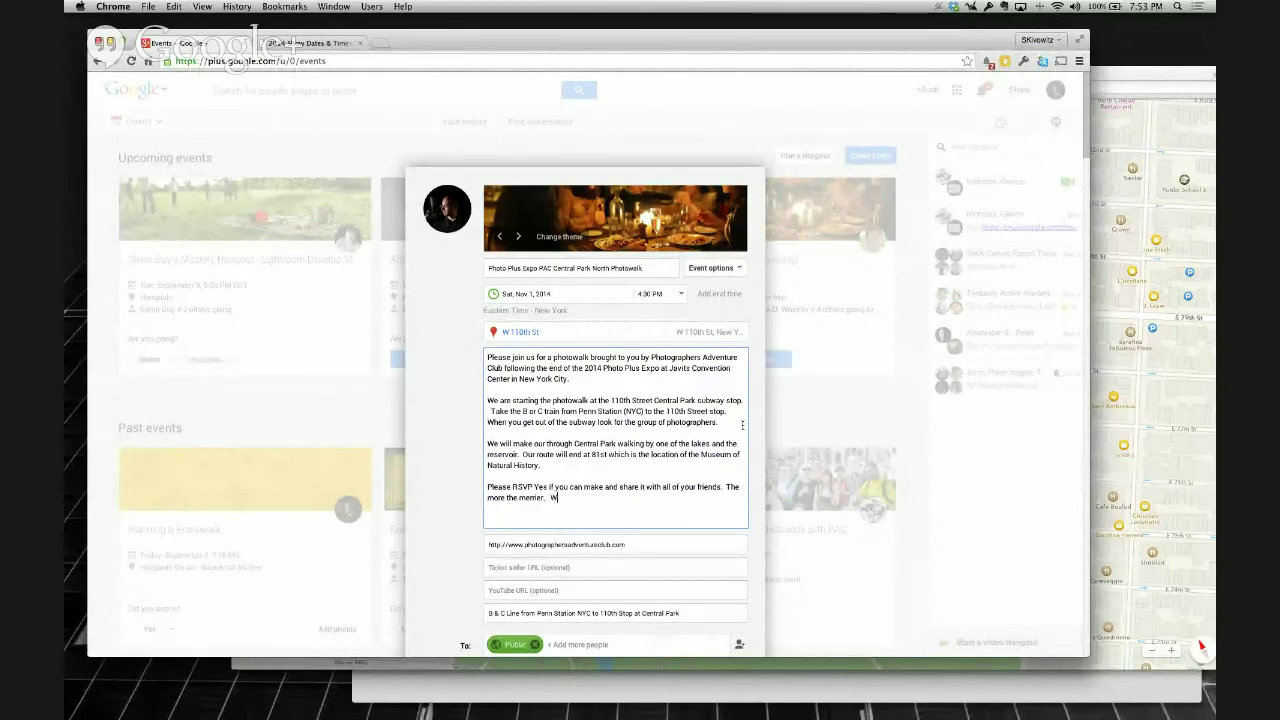
text(e hope you can join us and s)
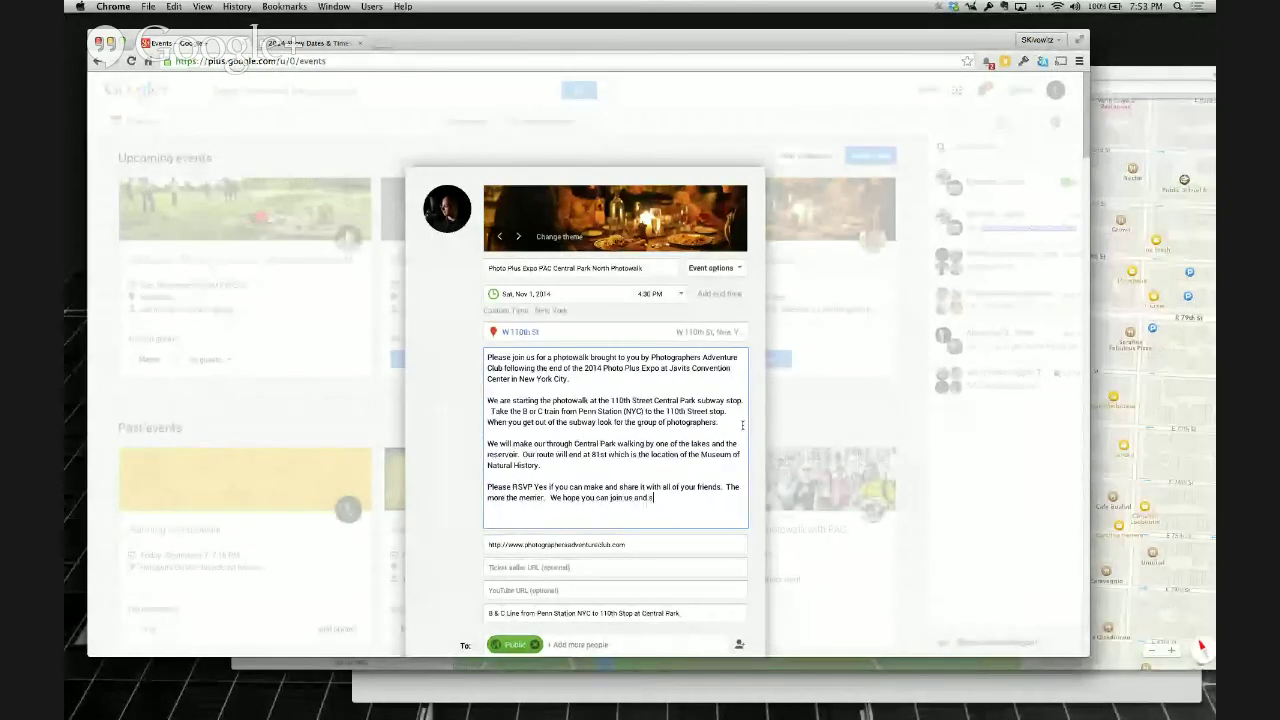
key(BackSpace)
key(BackSpace)
key(BackSpace)
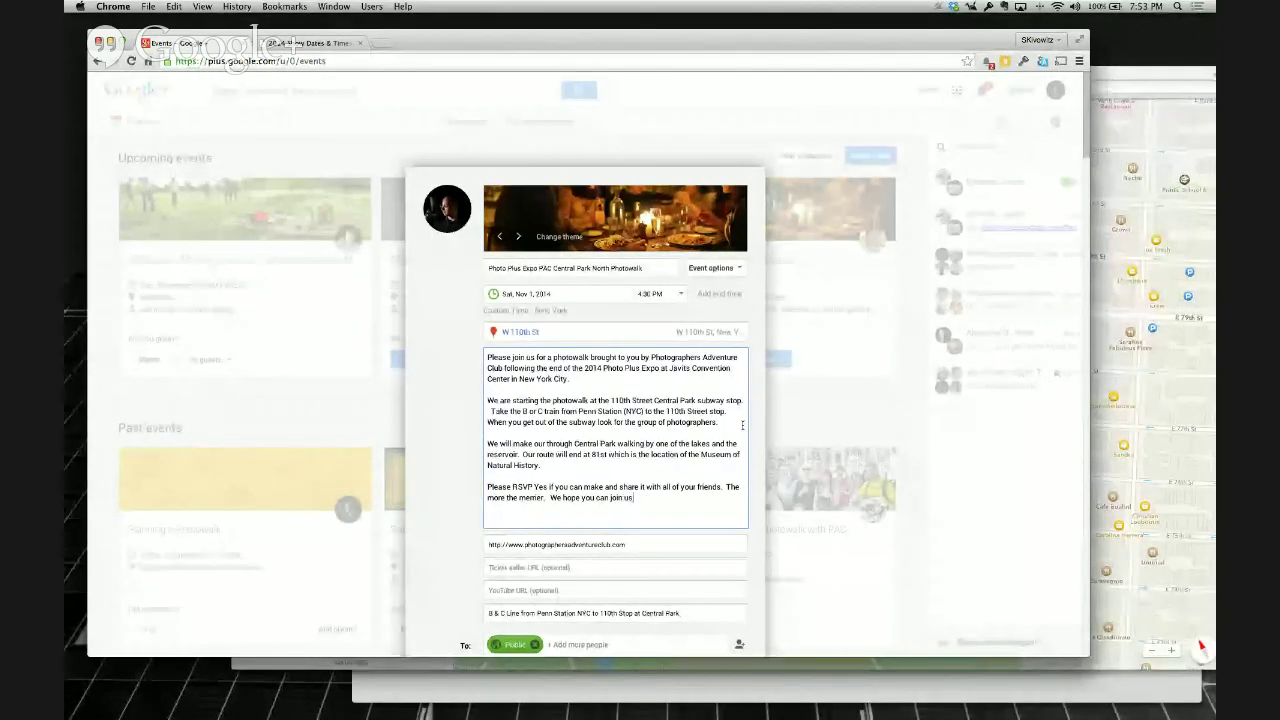
key(BackSpace)
key(BackSpace)
text(.  Lets )
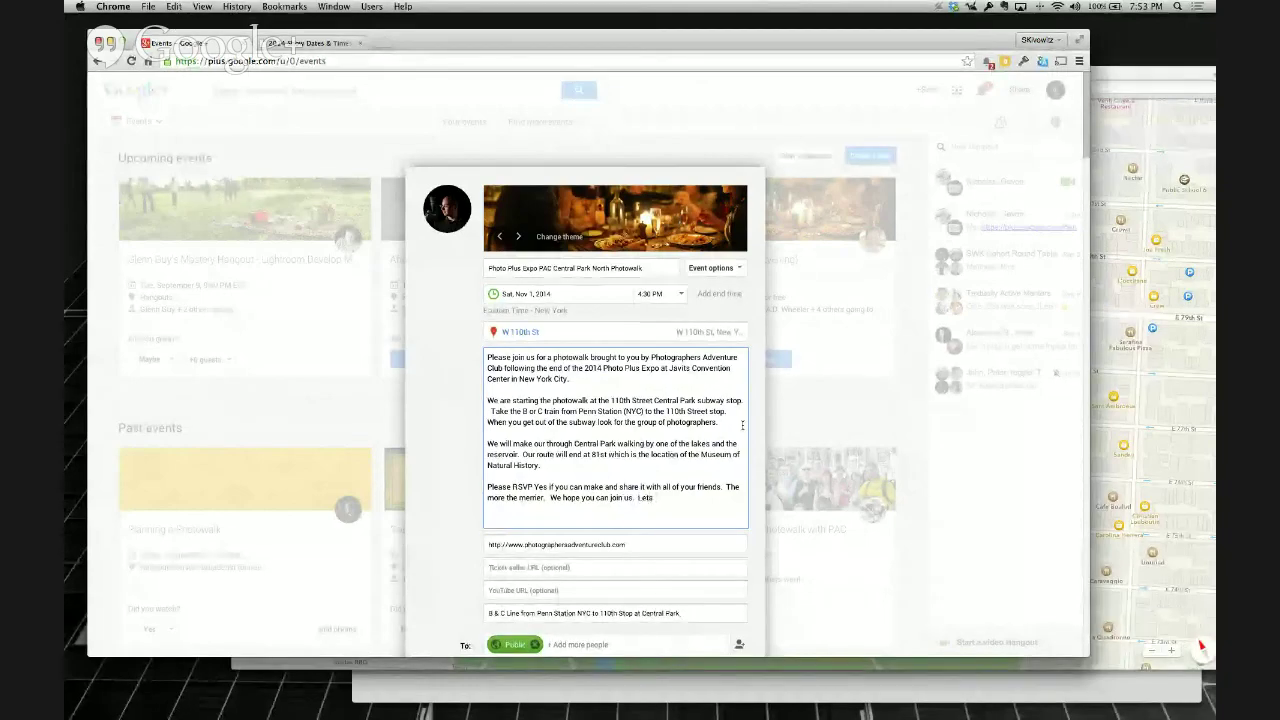
text(make this photowalk epic.)
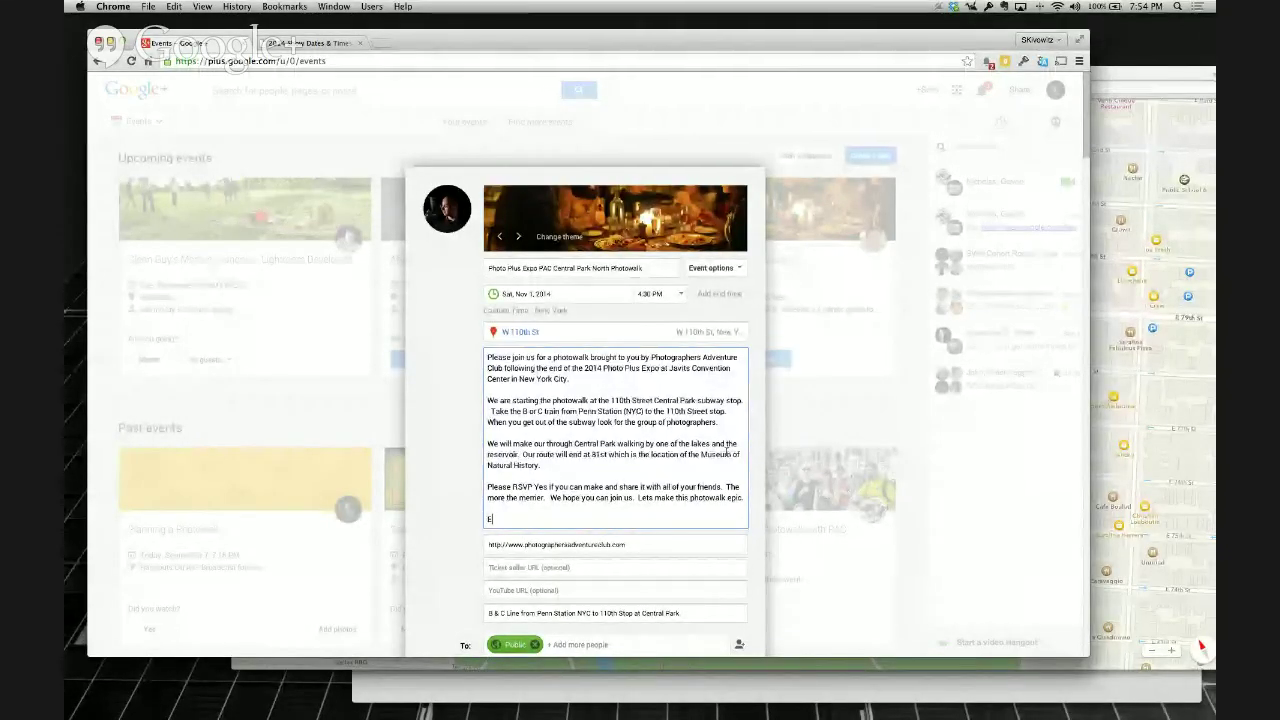
Add a dash separator line and a paragraph reading "The weather may be cold so please dress occordingly." below the RSVP paragraph
key(Return)
key(Return)
text(The)
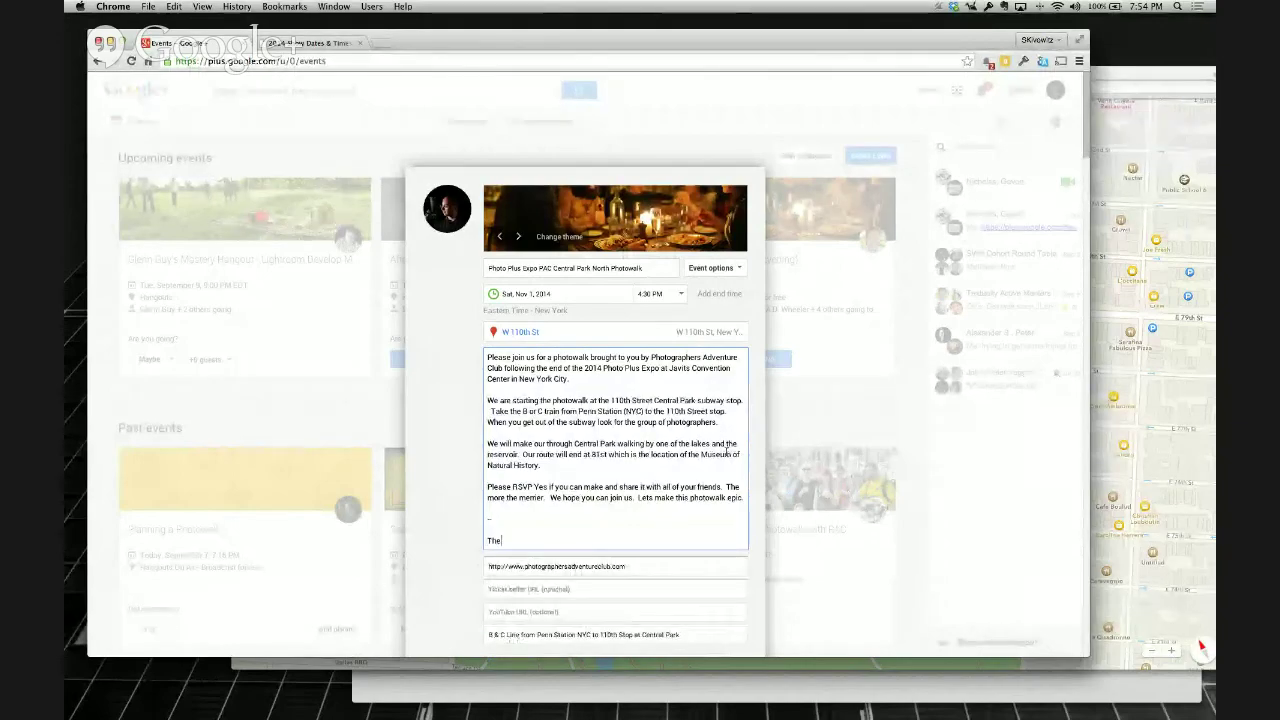
text( weather may be cold)
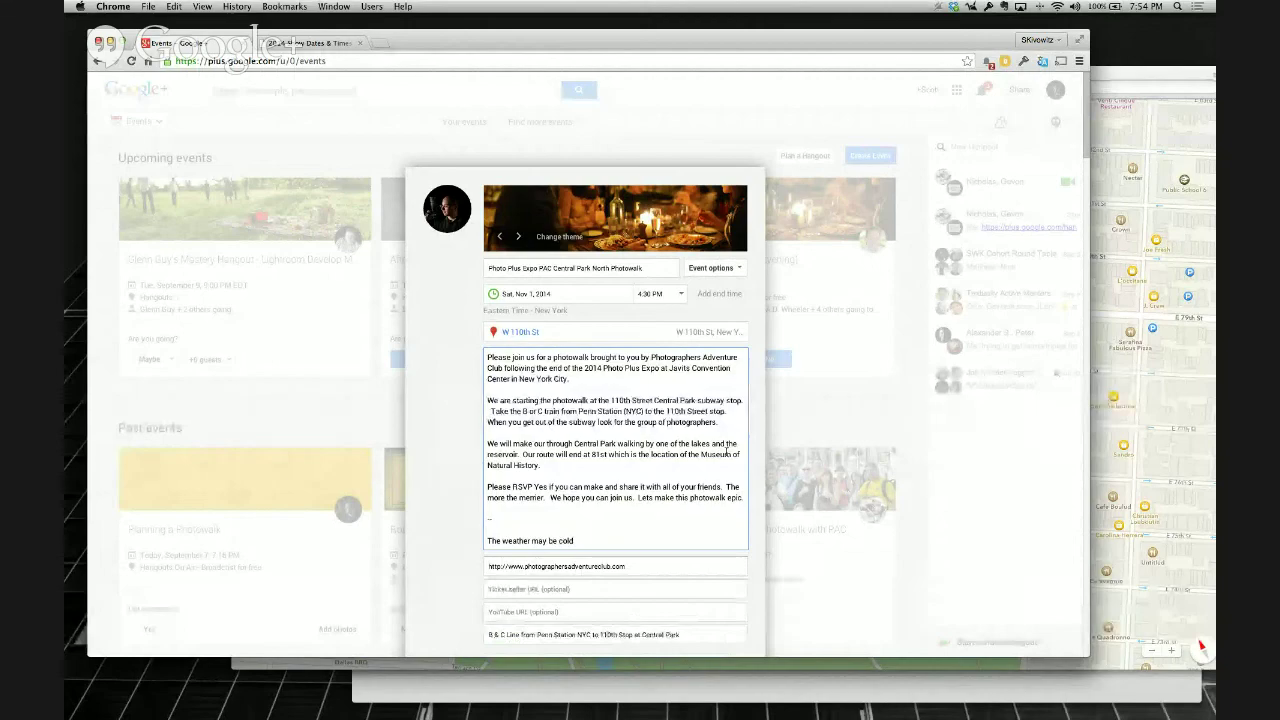
text( so please dress occord)
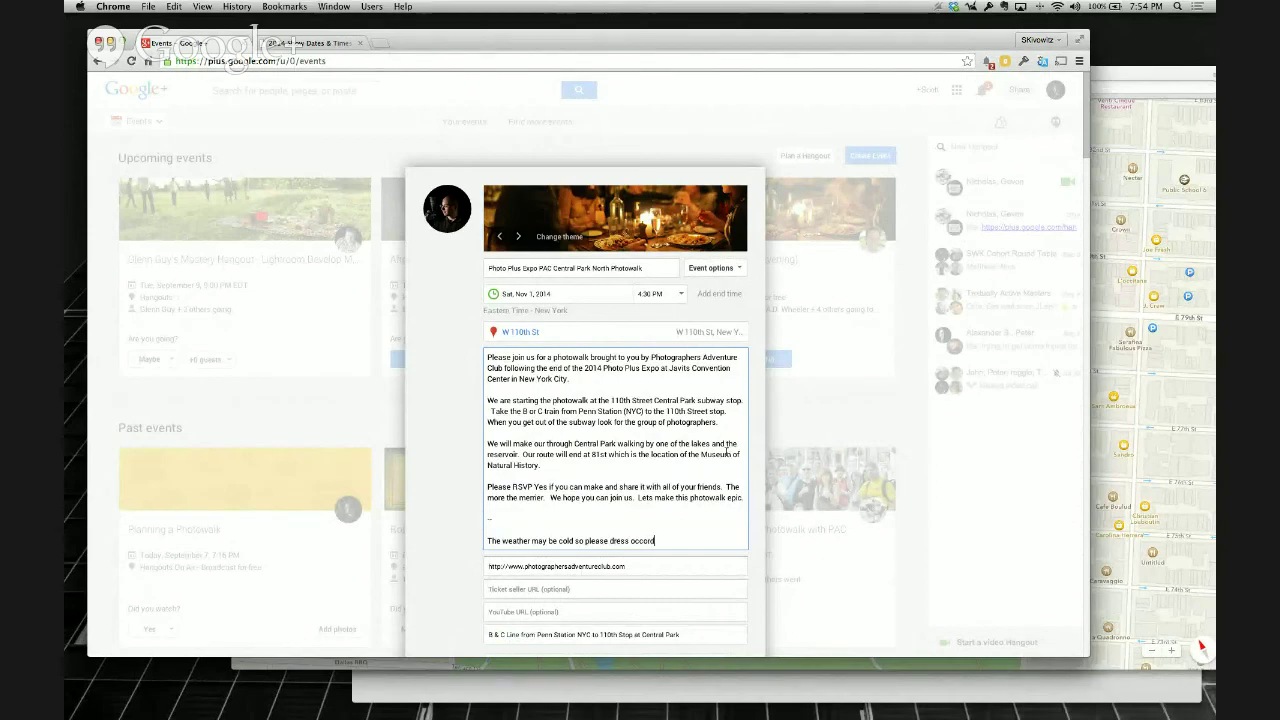
text(ingly)
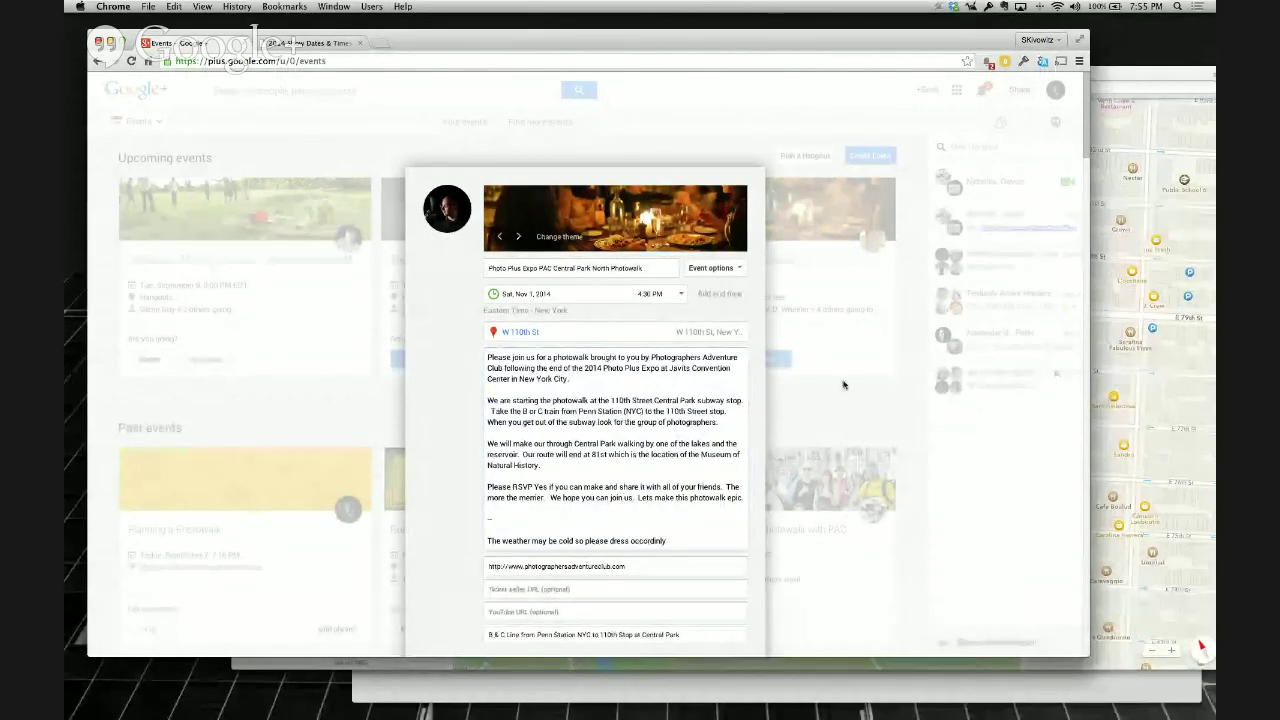
text(gly.)
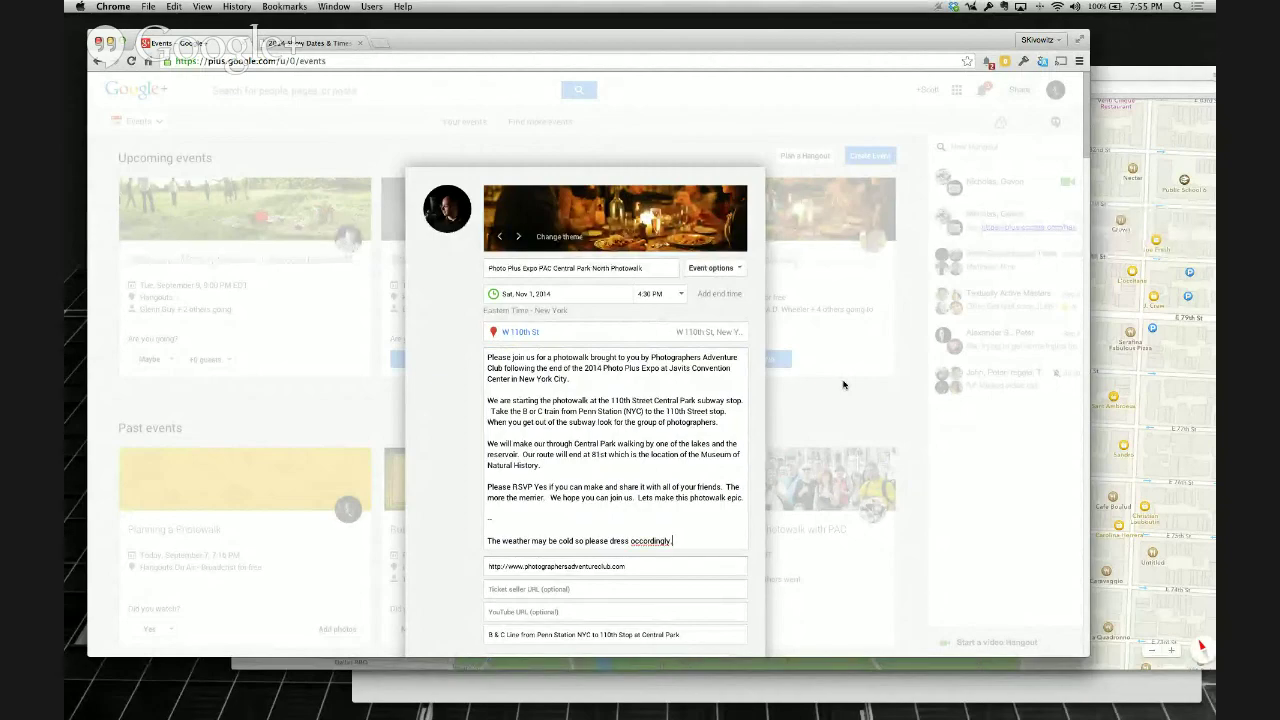
Remove the dash separator line above the weather sentence and correct "occordingly" to "accordingly"
key(BackSpace)
key(BackSpace)
key(BackSpace)
key(BackSpace)
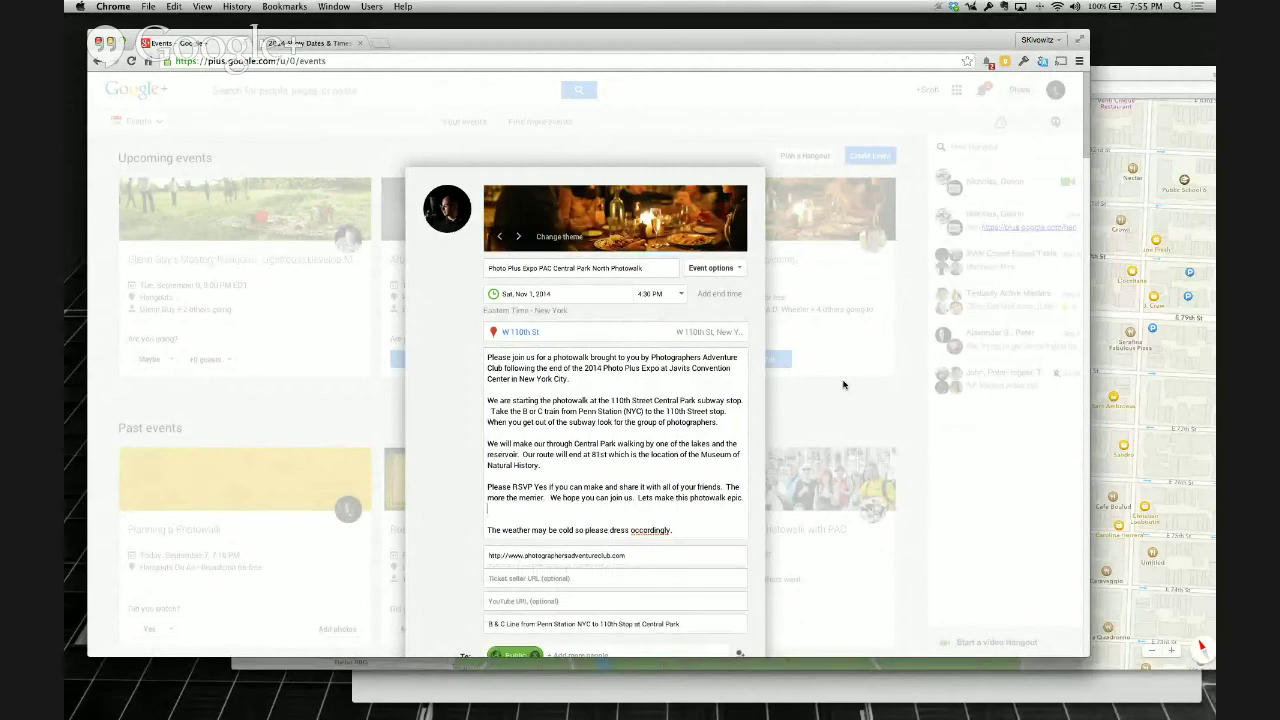
right_click(650, 519)
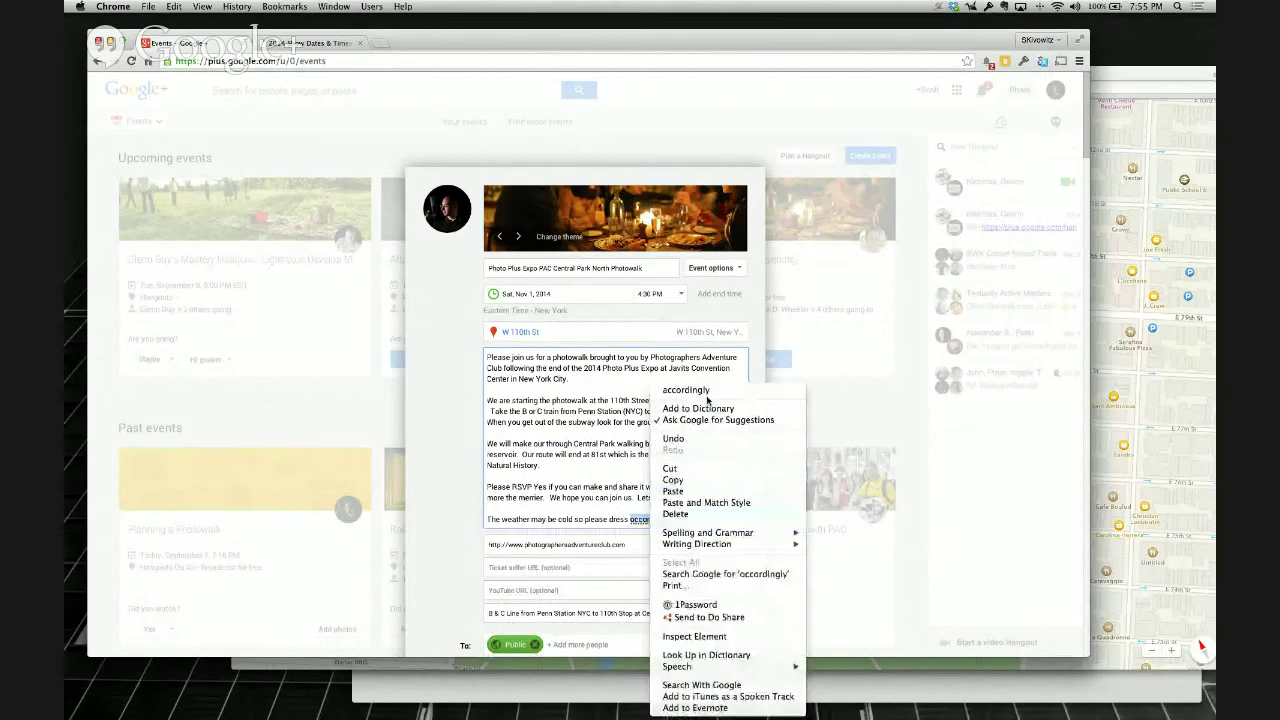
click(688, 390)
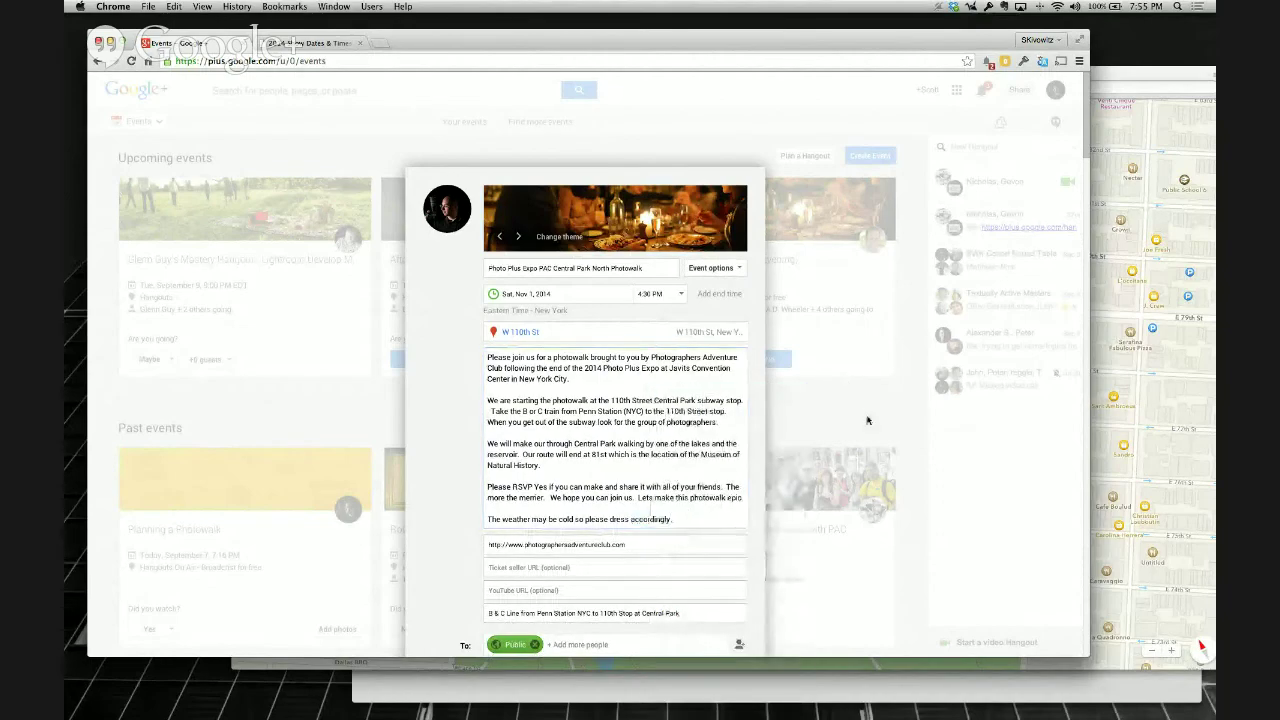
Append "Wear decent pair of shoes (or boots) as Central Park could be wet/muddy and it's a long walk so you want to be comfortable."
text(Wear decent pair of shoes ()
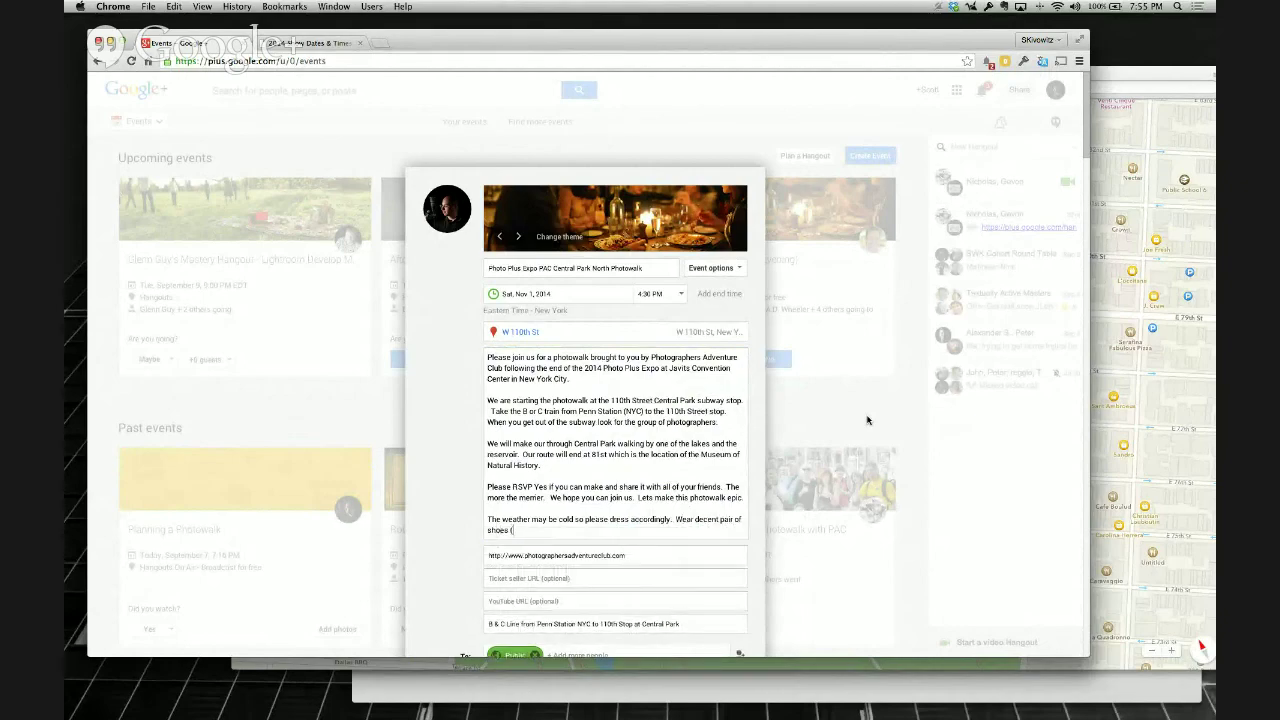
text(or boots) as Central Park could be wet)
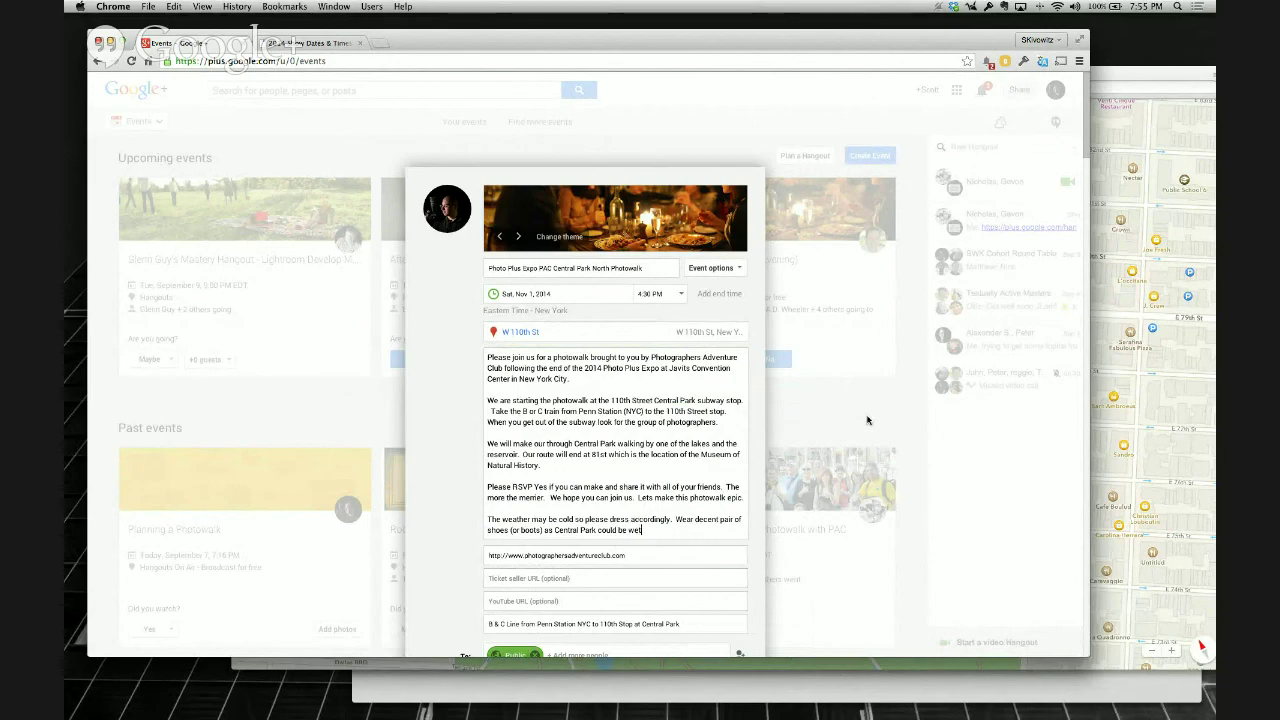
text(/muddy and it's a long walk so you )
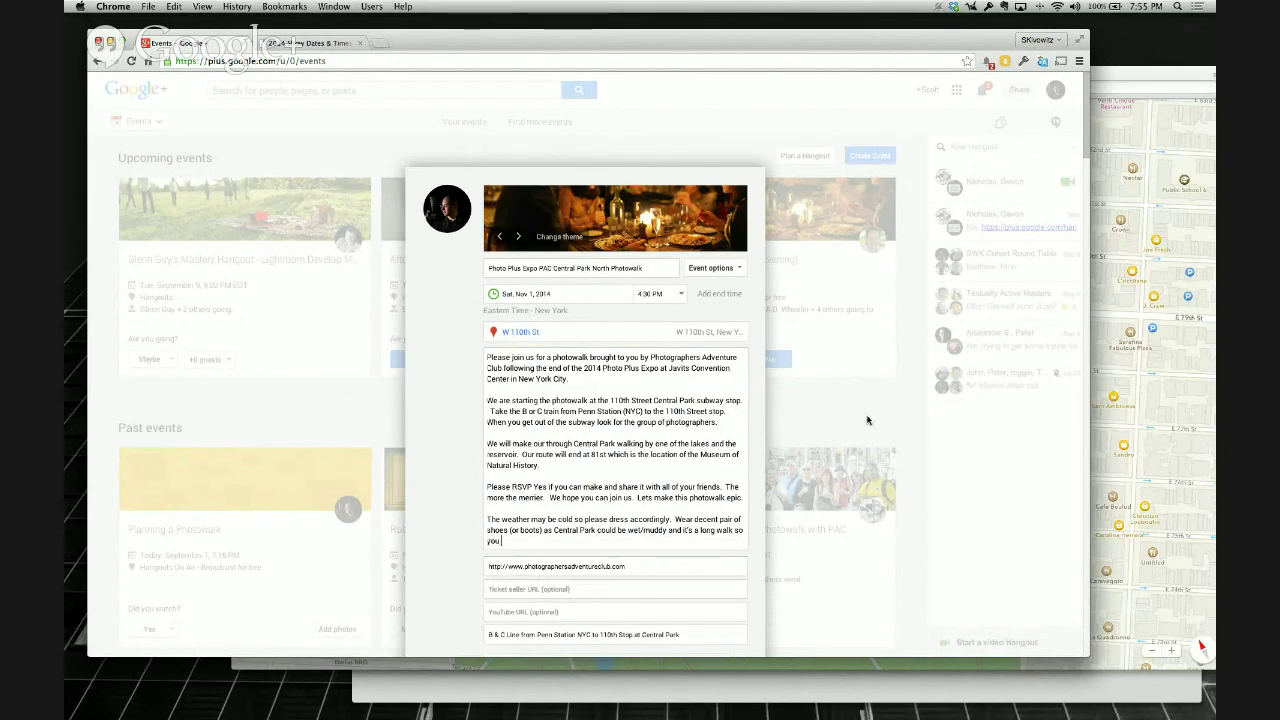
text(want to be comfortable.)
text((Gevon we)
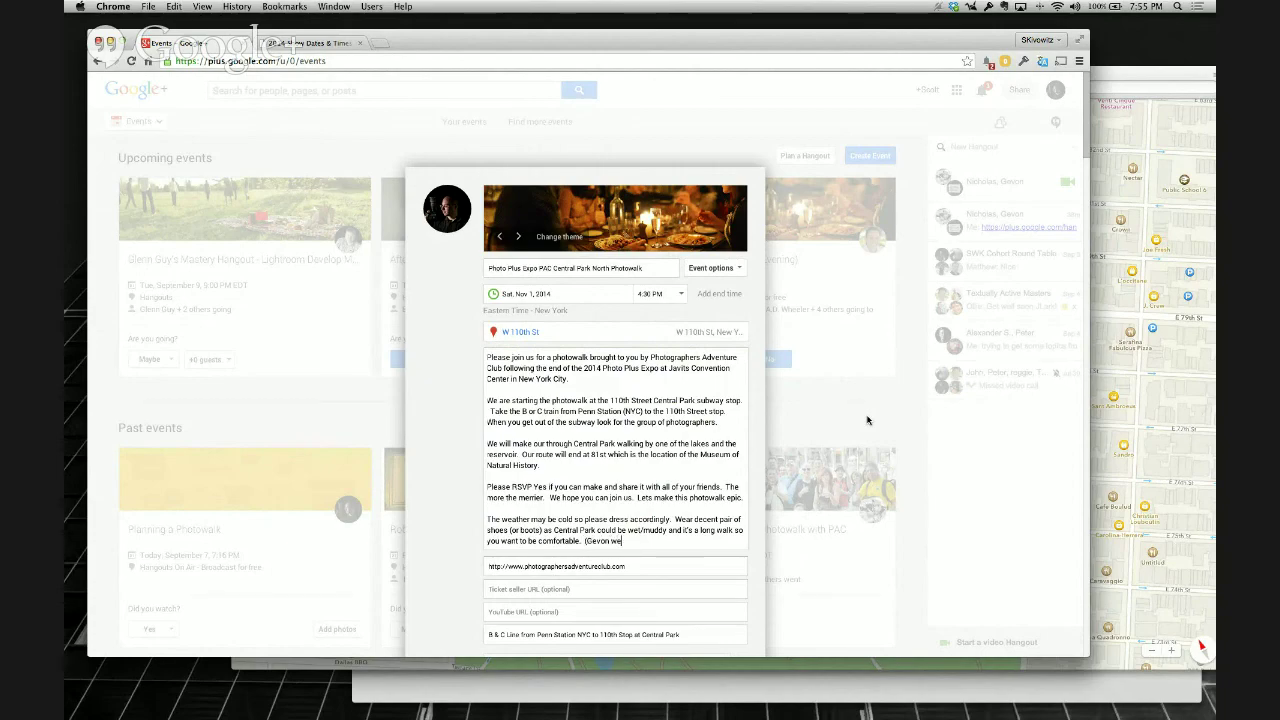
key(BackSpace)
key(BackSpace)
key(BackSpace)
key(BackSpace)
key(BackSpace)
key(BackSpace)
key(BackSpace)
key(BackSpace)
key(BackSpace)
Add a "*Weather*" heading on its own line above the weather paragraph, separated from it by a blank line
key(Return)
key(Return)
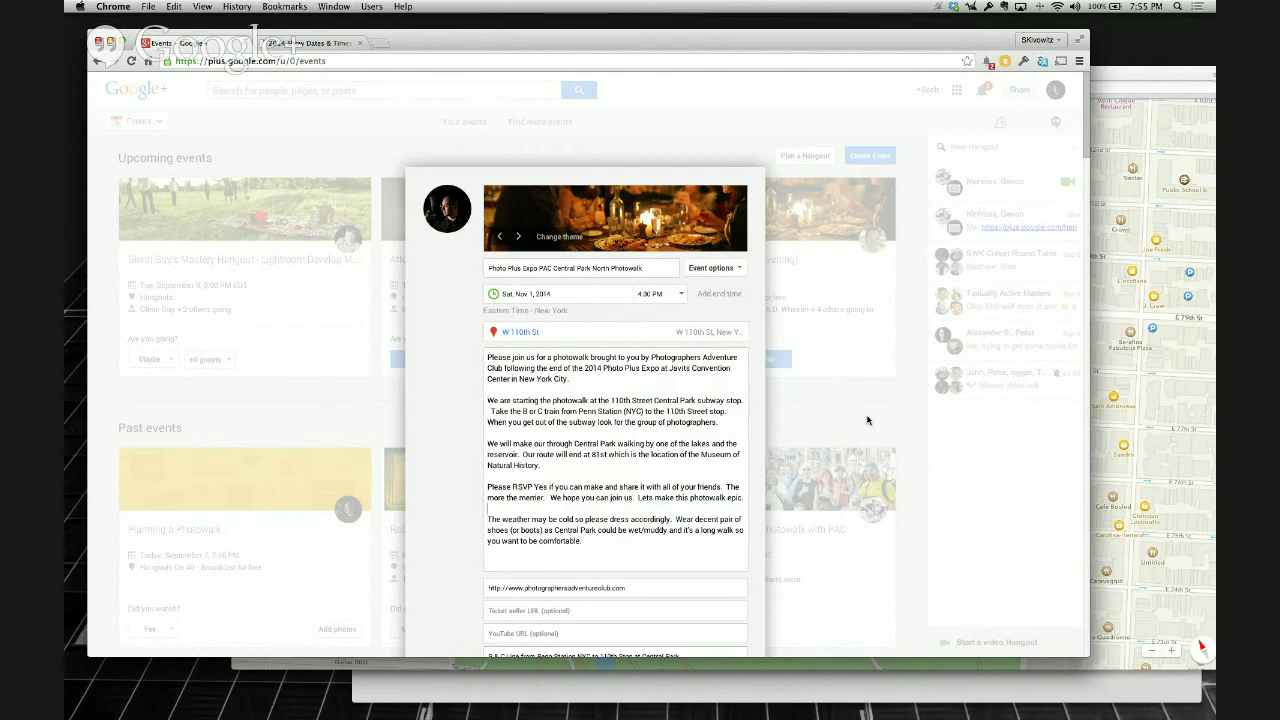
text(*Weather*)
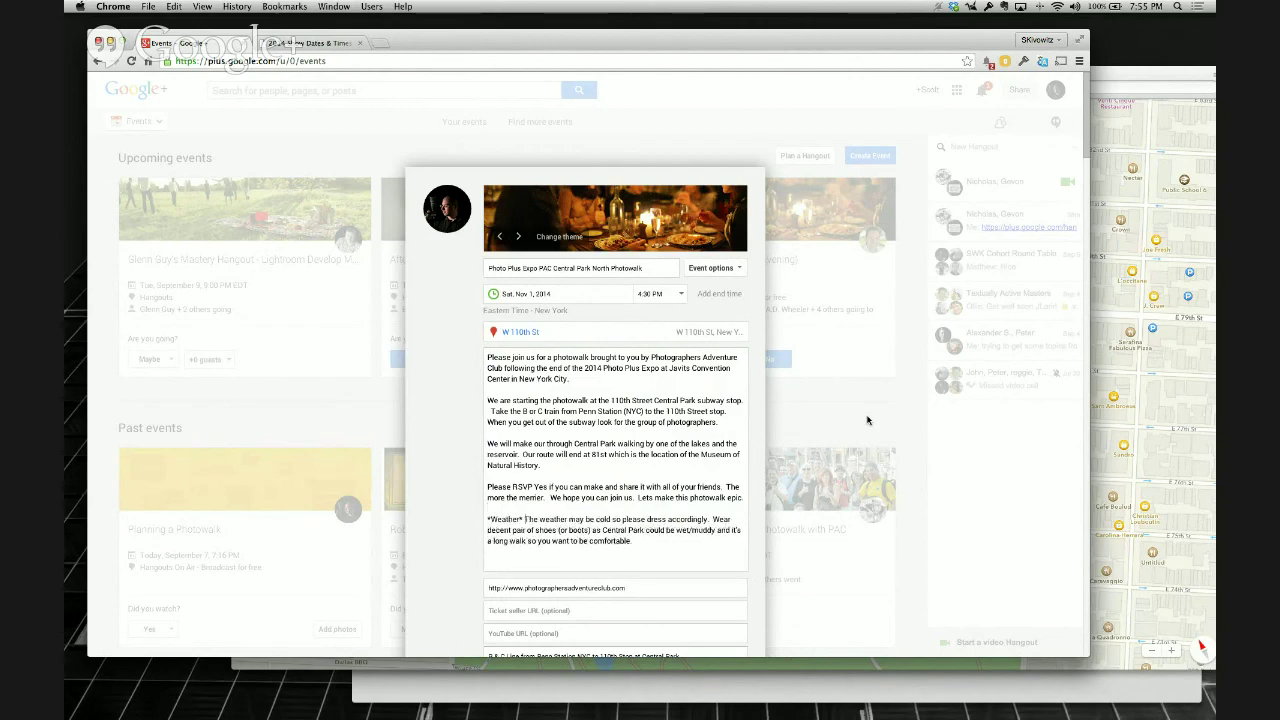
key(Return)
key(Return)
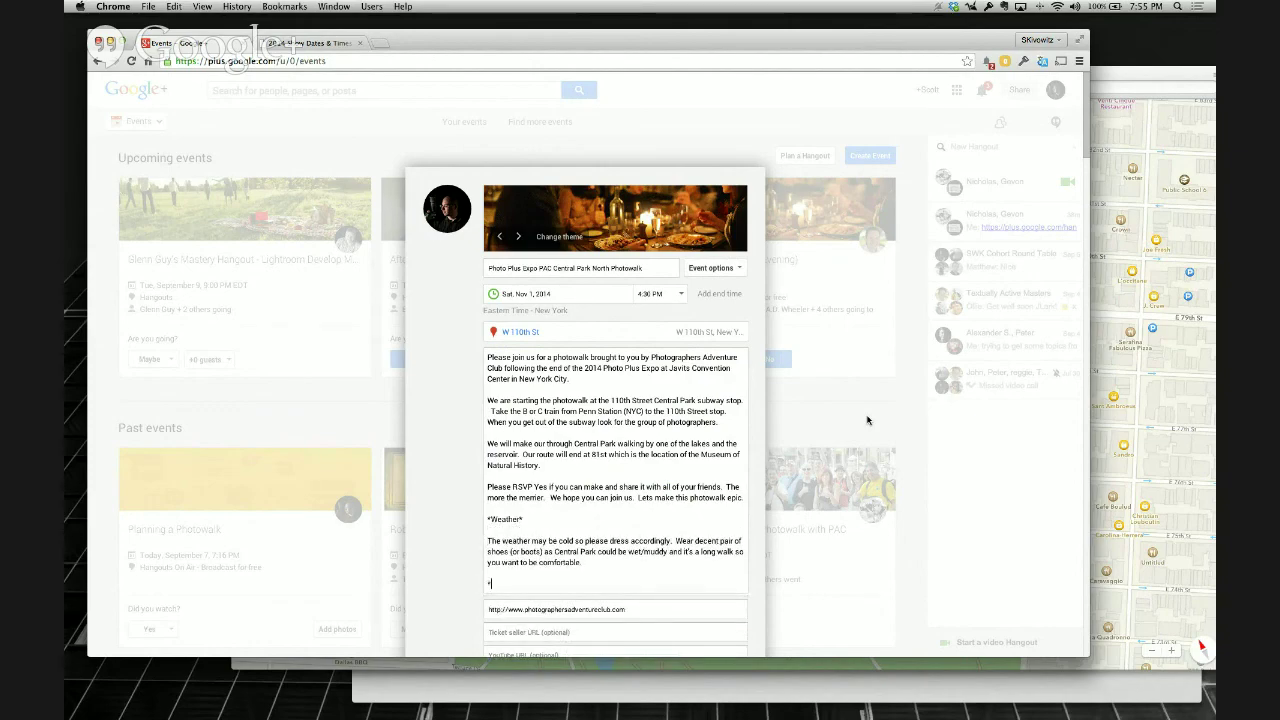
Add an "*Equipment*" heading below the weather paragraph, followed by "The gear you want ot use is of course 100% up to you, but we recommend:"
text(Equipment*)
key(Return)
key(Return)
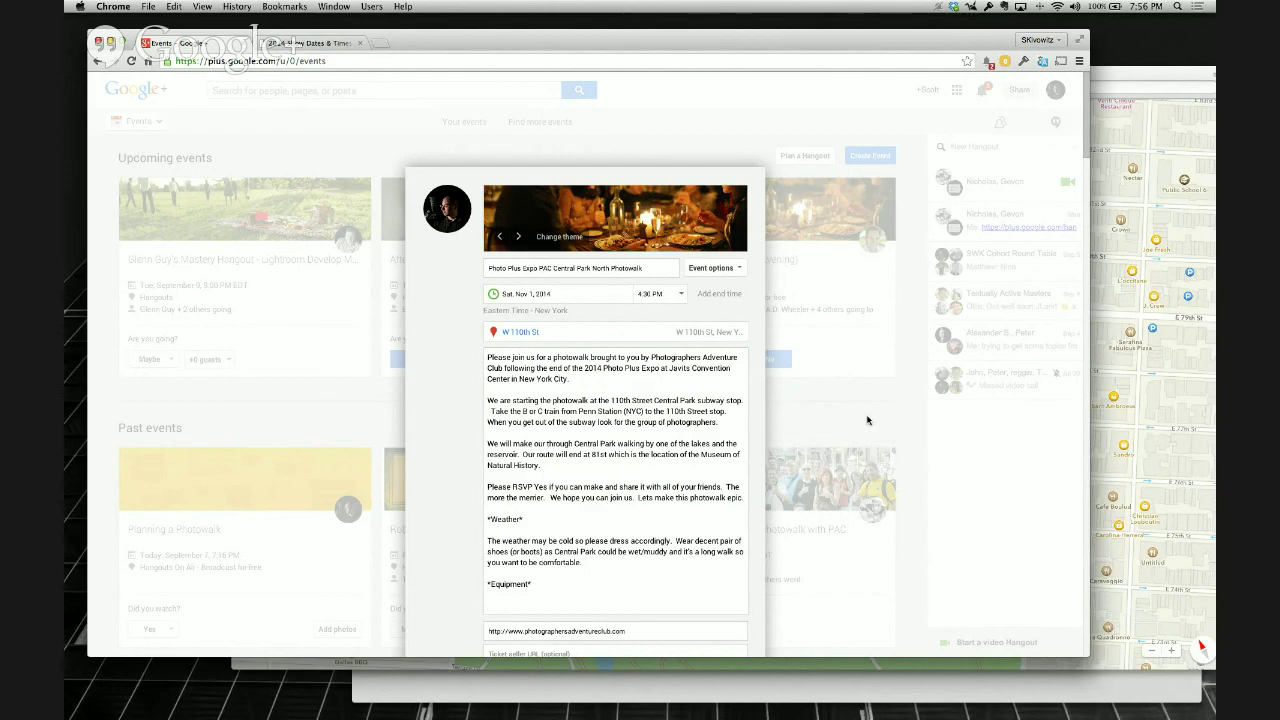
text(The gear you want ot use is of cou)
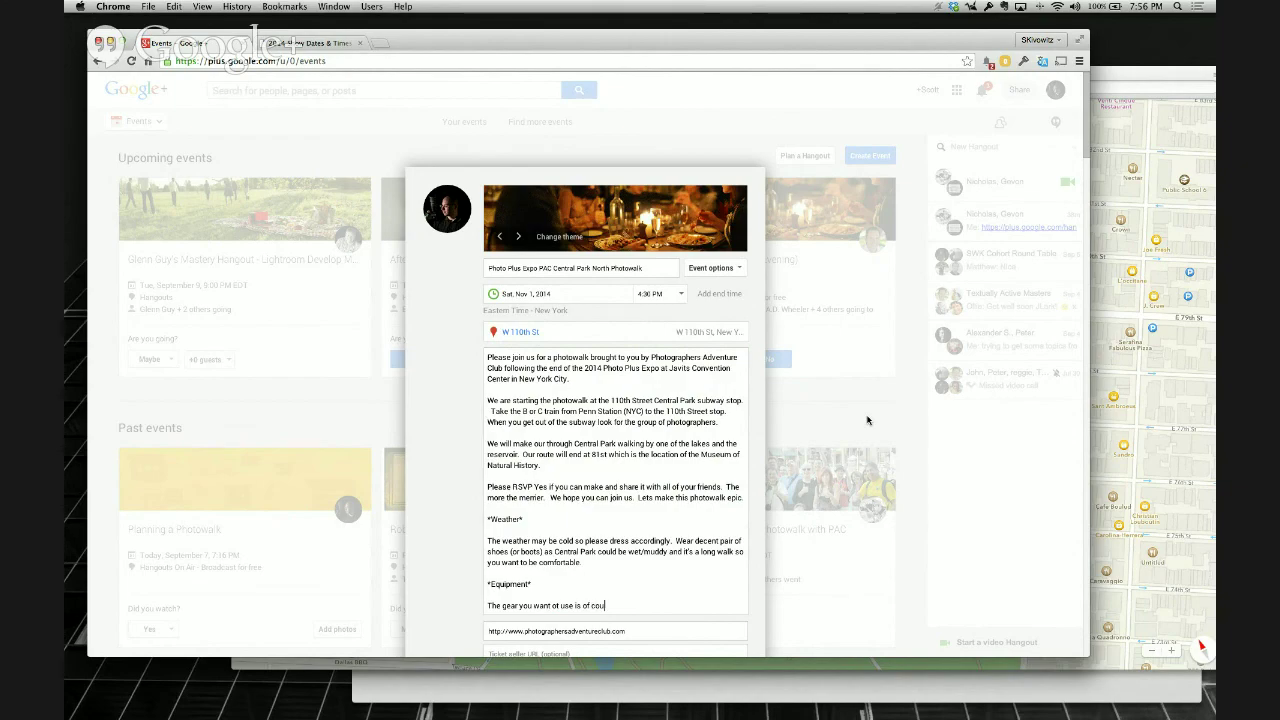
text(rse 100% up to you, but we recommend:)
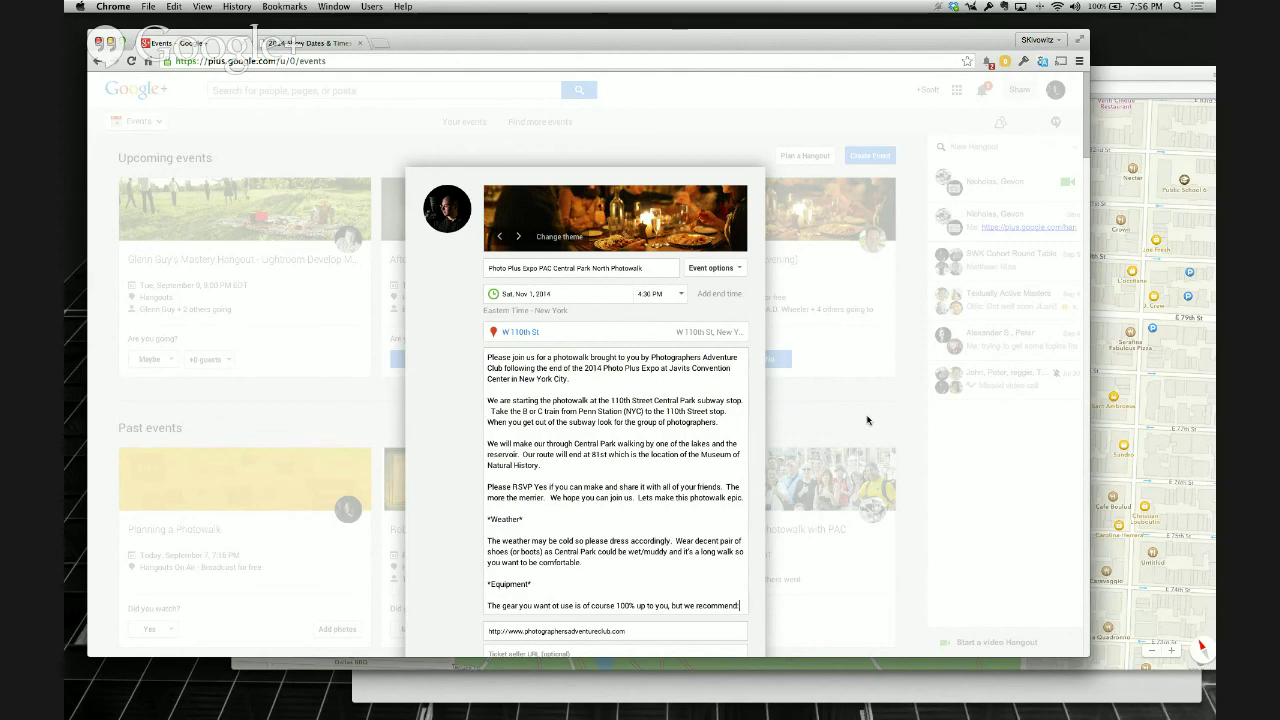
key(Return)
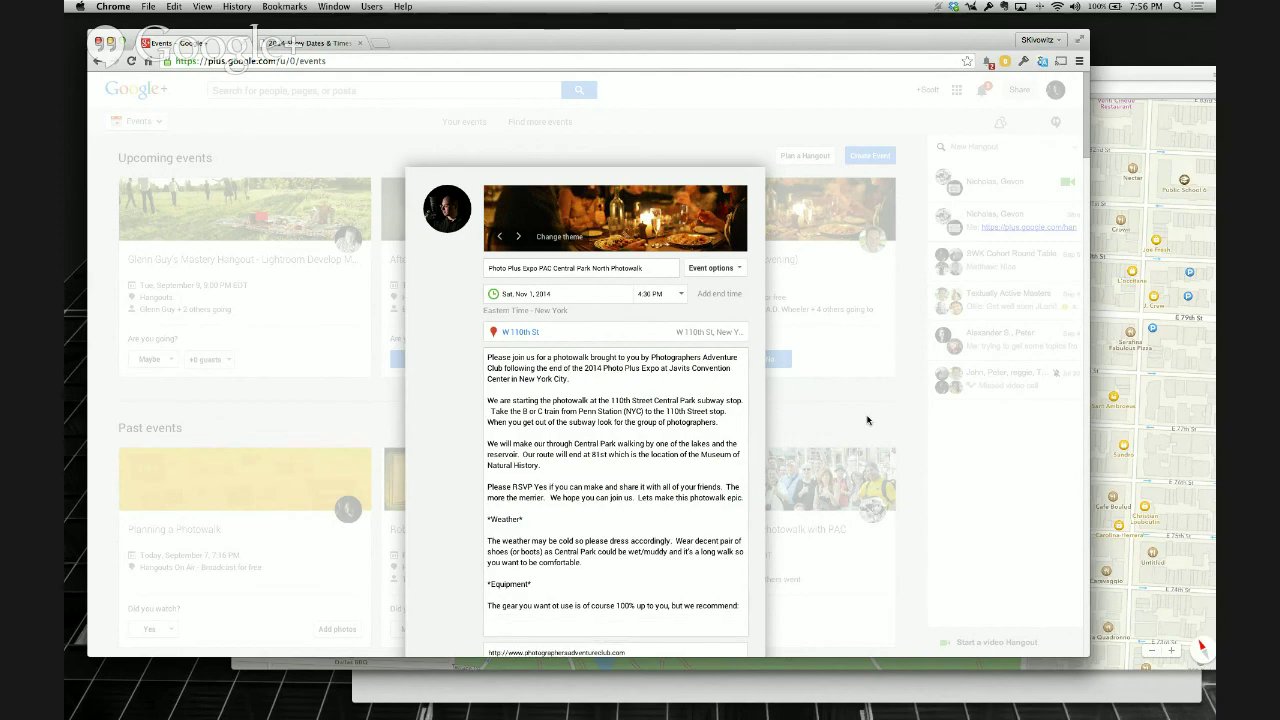
List "- Camera", "- Wide angle lens", "- Long lens" and "- Tripod" on separate lines under the gear sentence
text(- Camera)
key(Return)
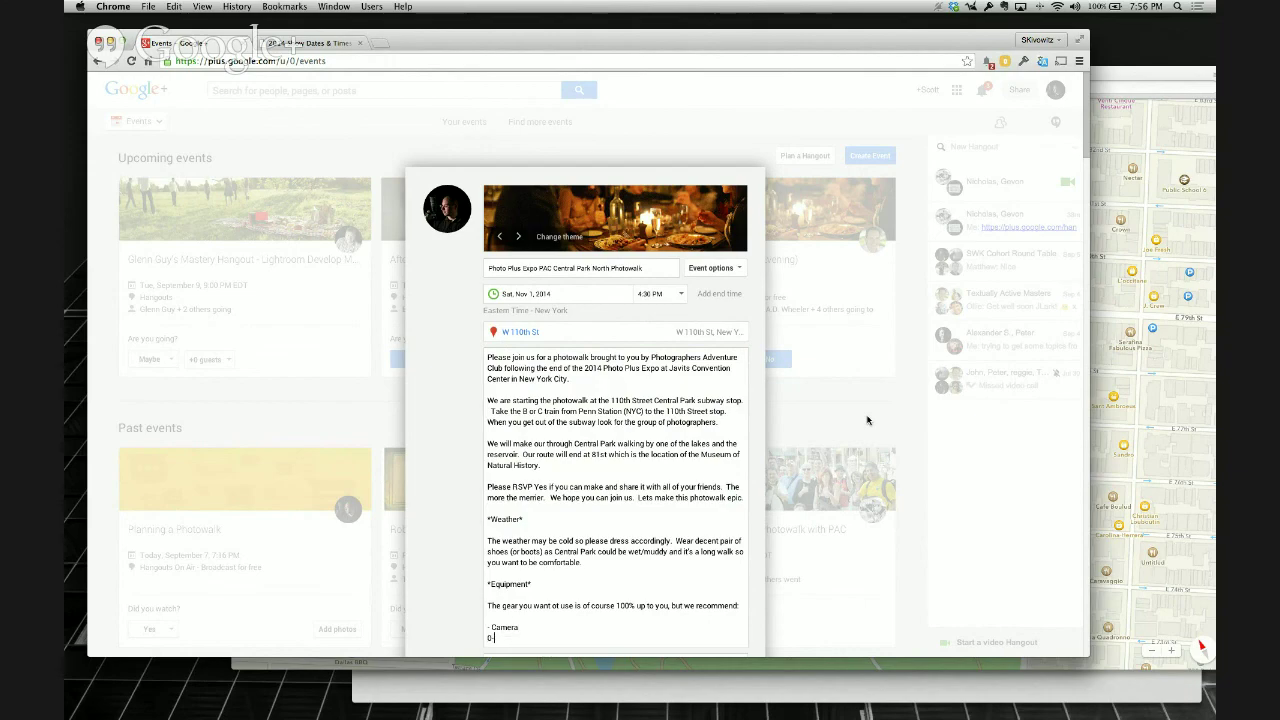
text(- Wide angle lens)
key(Return)
text(- L)
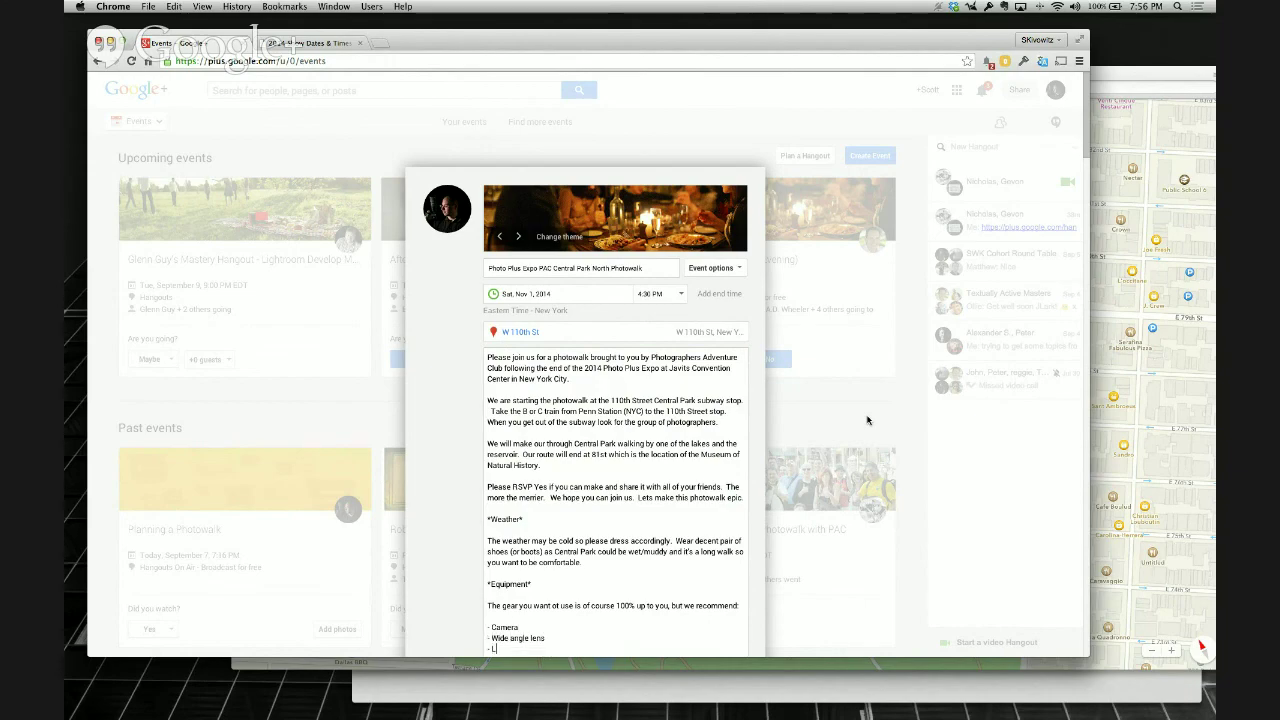
text(ong le)
key(BackSpace)
key(BackSpace)
key(BackSpace)
text(er)
key(BackSpace)
key(BackSpace)
text(lens)
key(Return)
text(- Tripod)
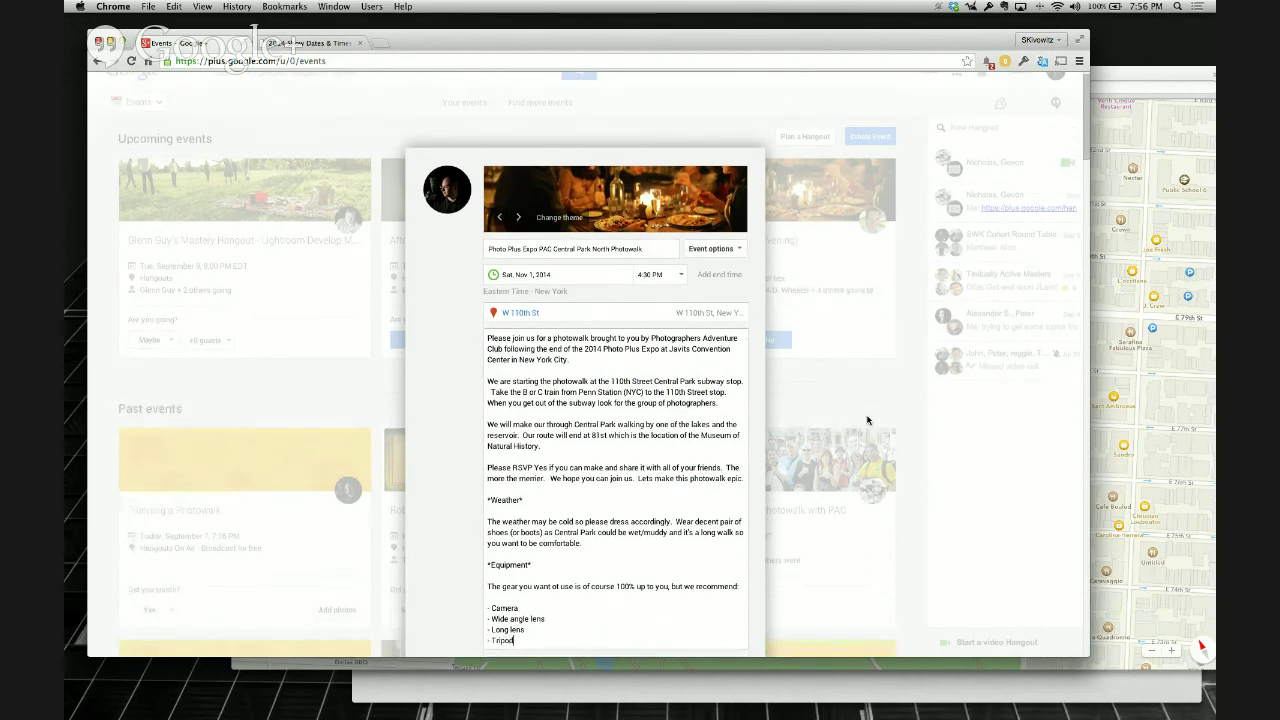
Append "(compact since you'll be at Photo Plus Expo prior to the photowalk)" to the Tripod item
key(Return)
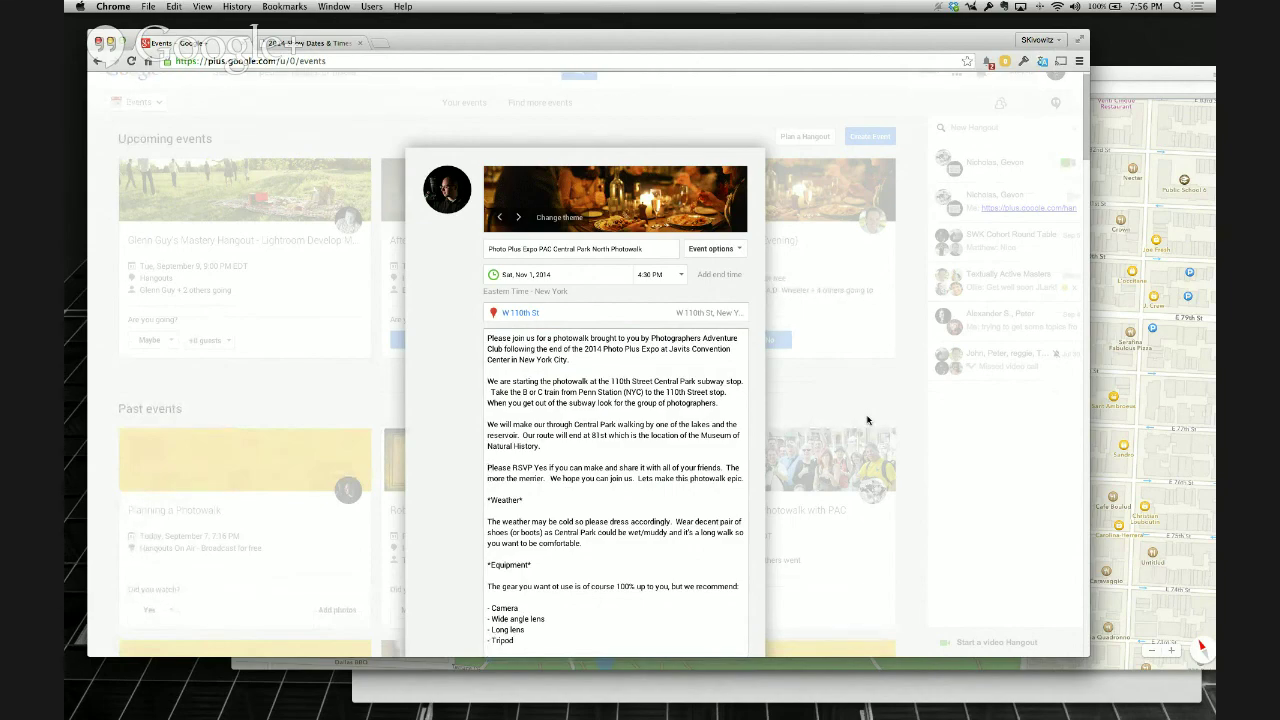
key(BackSpace)
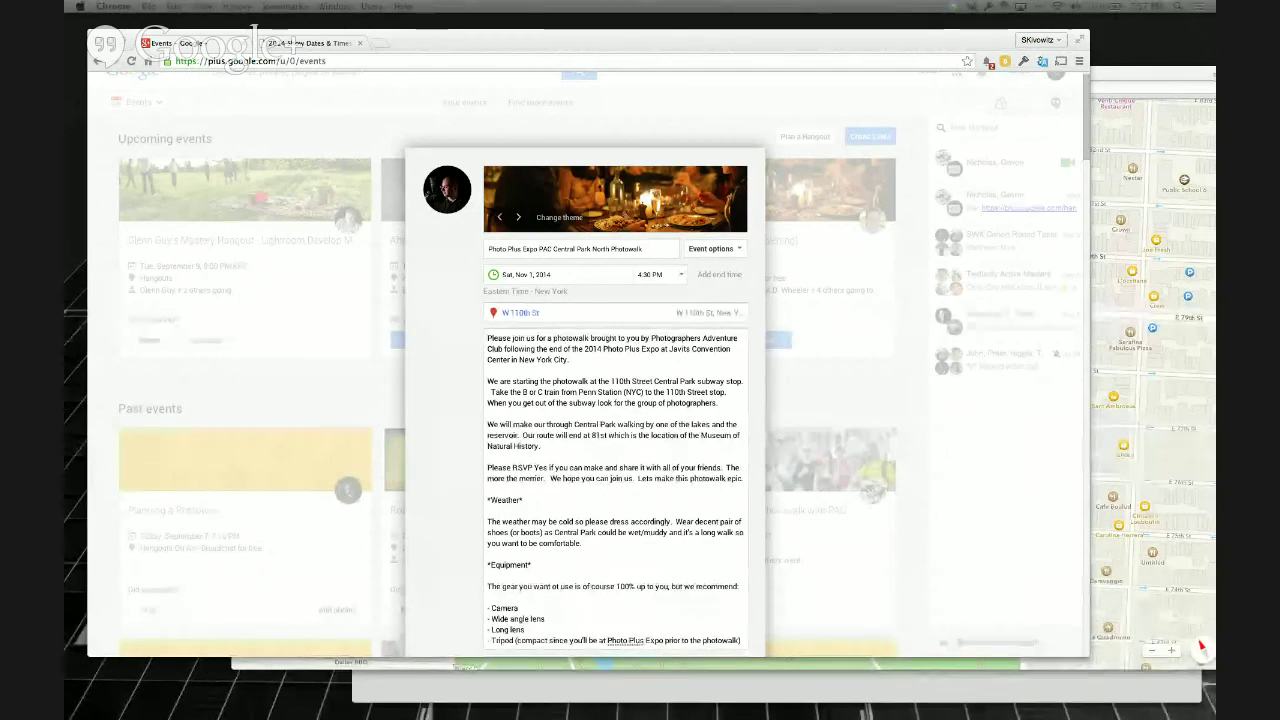
click(732, 592)
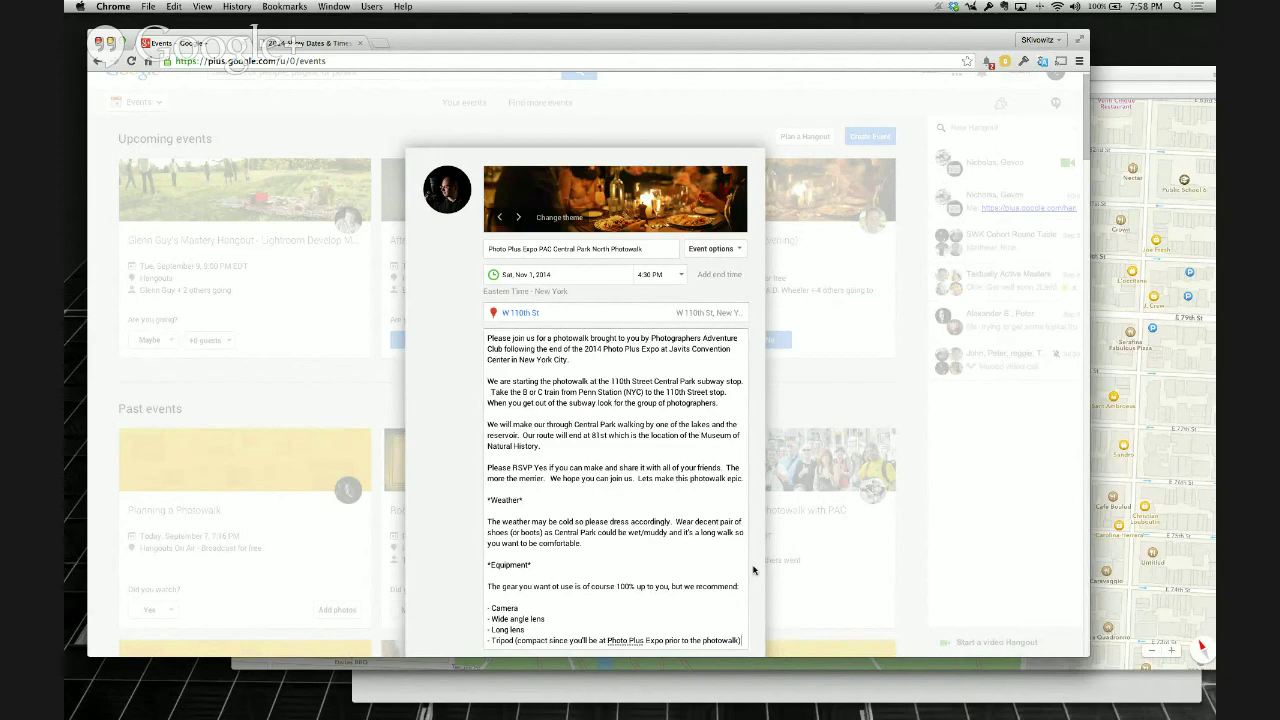
Add "- Neutral Density/CPL filters" and "- Flashlight/Headlamp" to the end of the equipment list
key(Return)
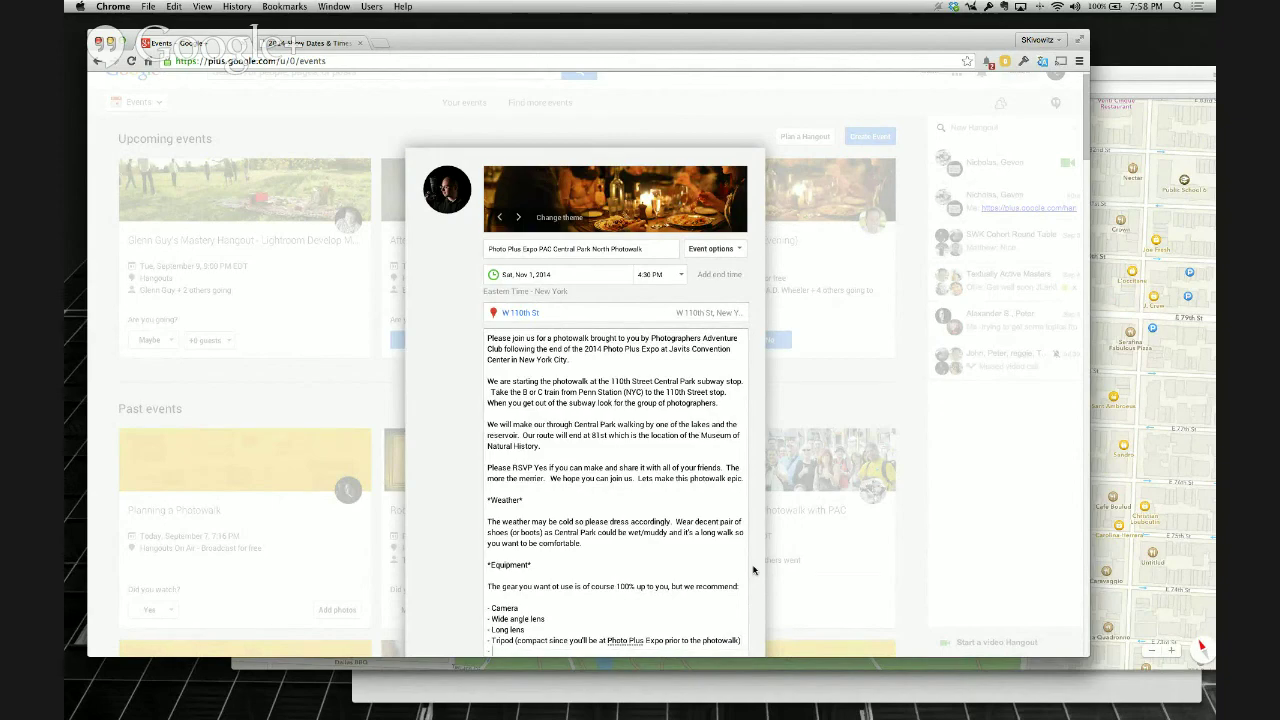
text(- Neutral DEnsit)
key(BackSpace)
key(BackSpace)
key(BackSpace)
key(BackSpace)
key(BackSpace)
text(ensi)
key(Return)
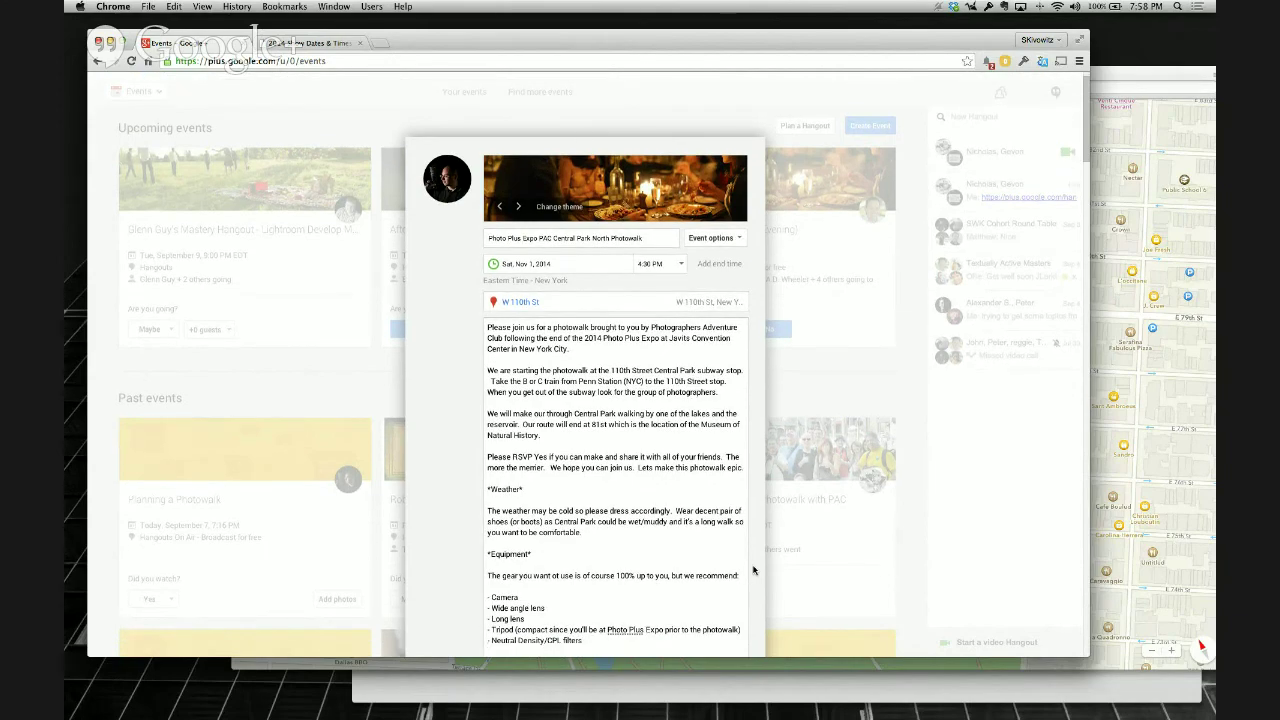
text(- Flashlight/Headlamp)
Add an end time to the event and set it to 6:00 PM on Nov 1, 2014
drag(757, 264, 757, 264)
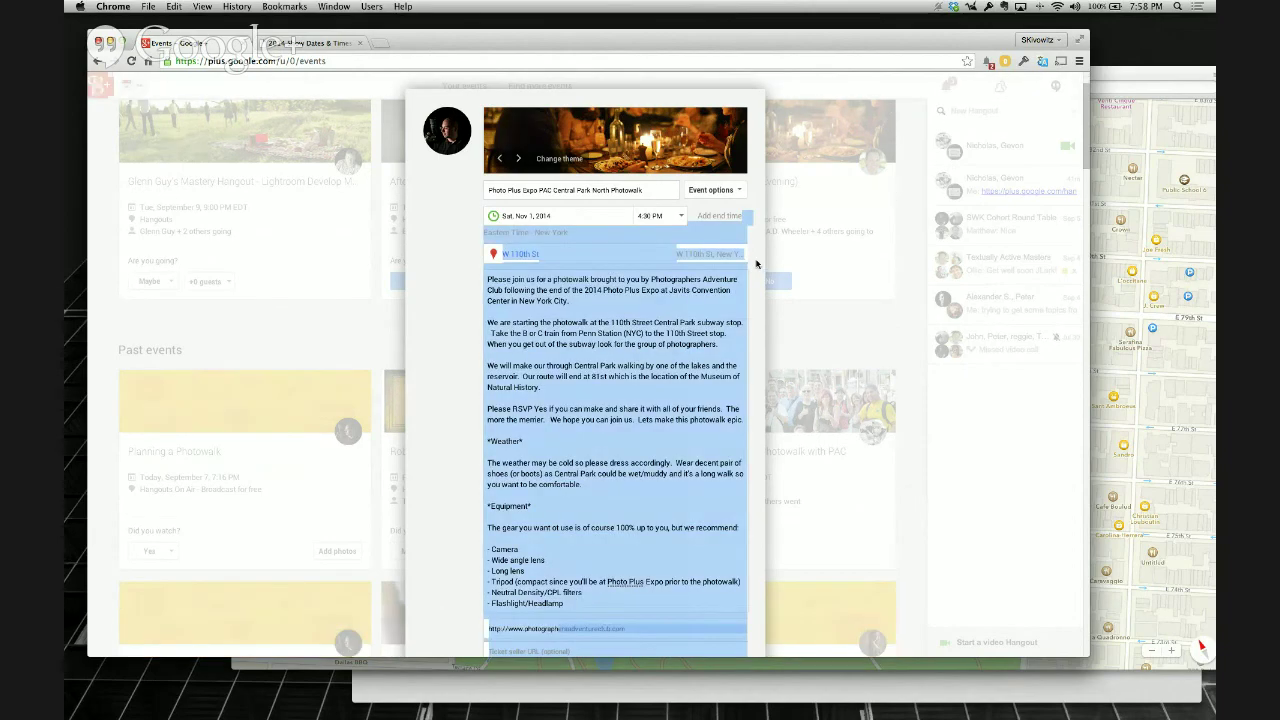
scroll(757, 264, down, 2)
click(714, 143)
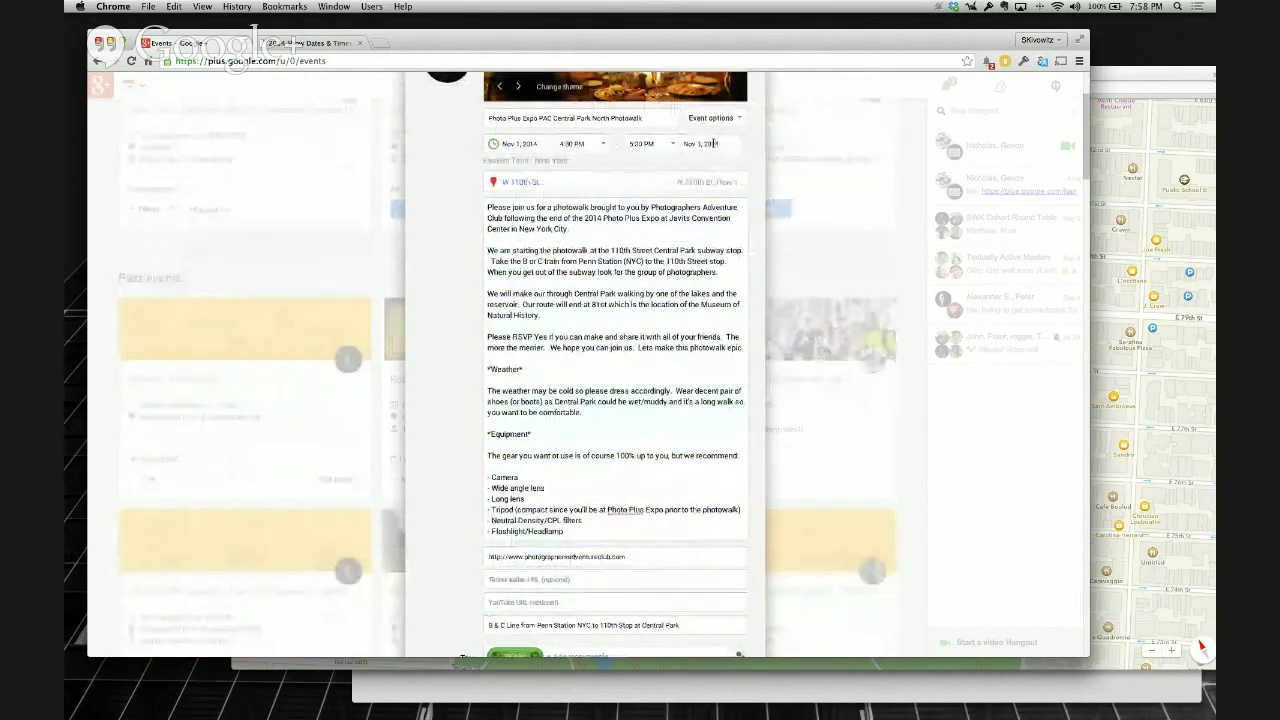
click(645, 143)
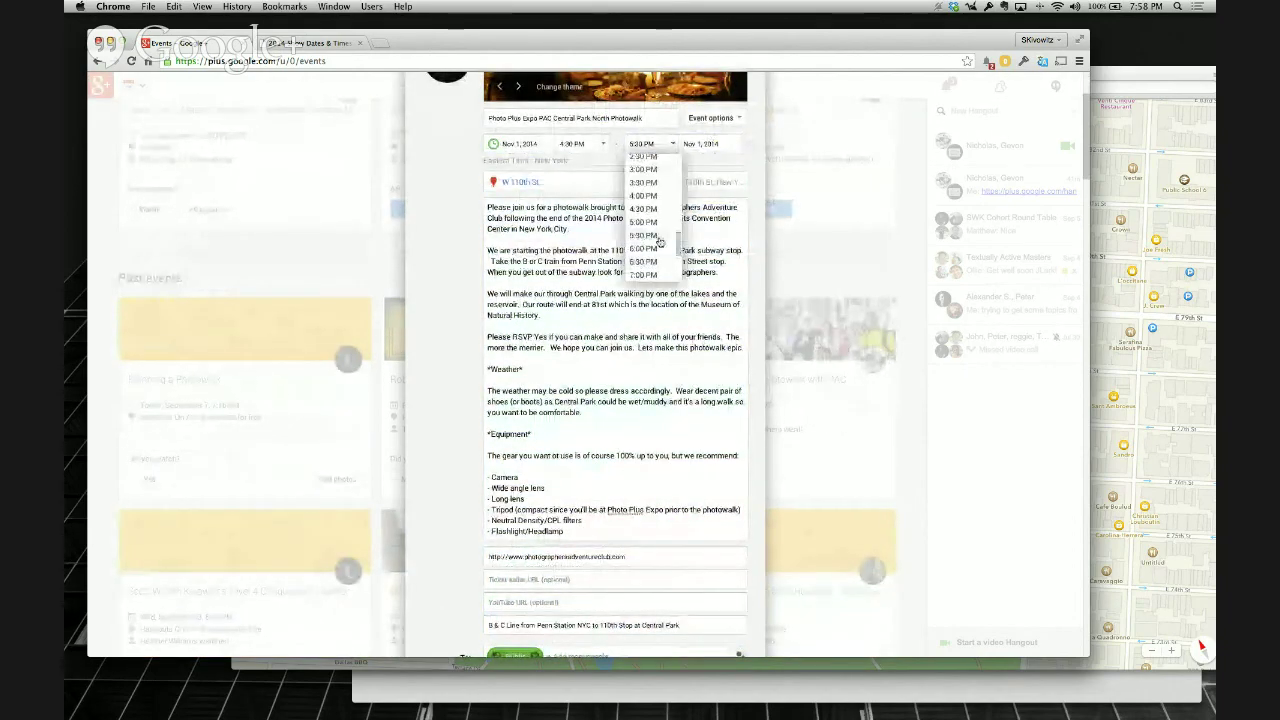
scroll(658, 240, down, 1)
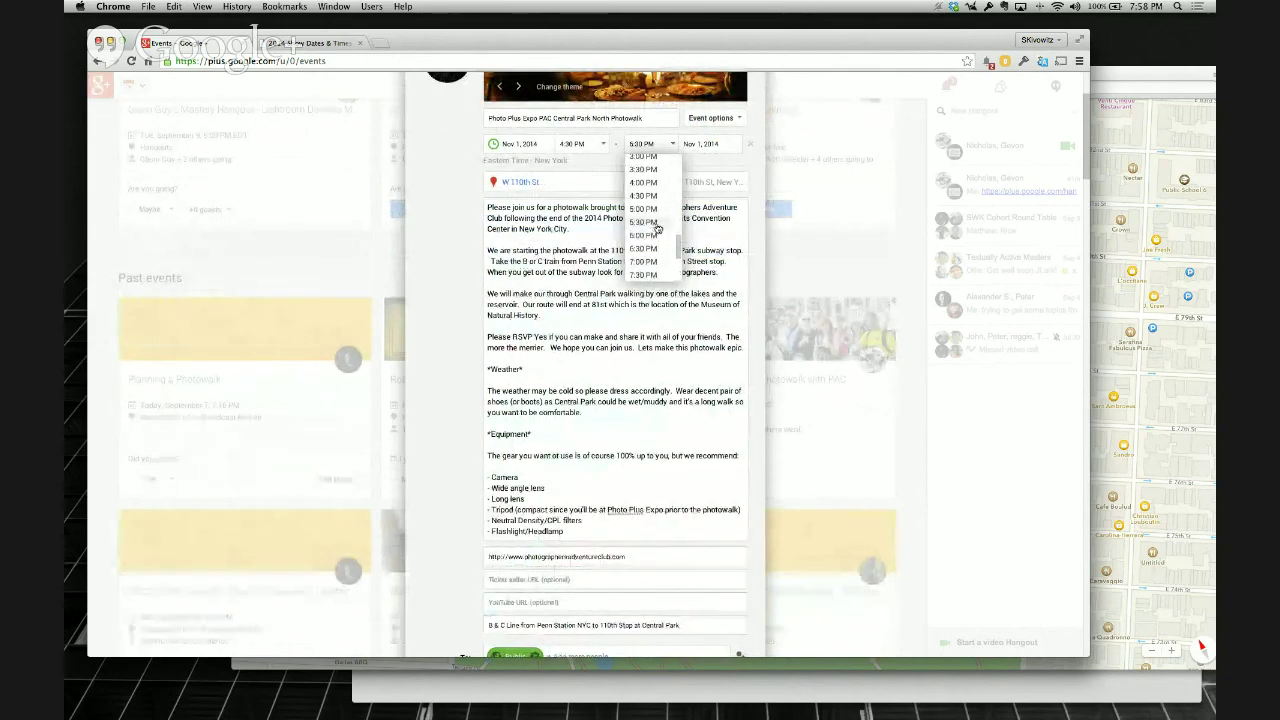
click(634, 223)
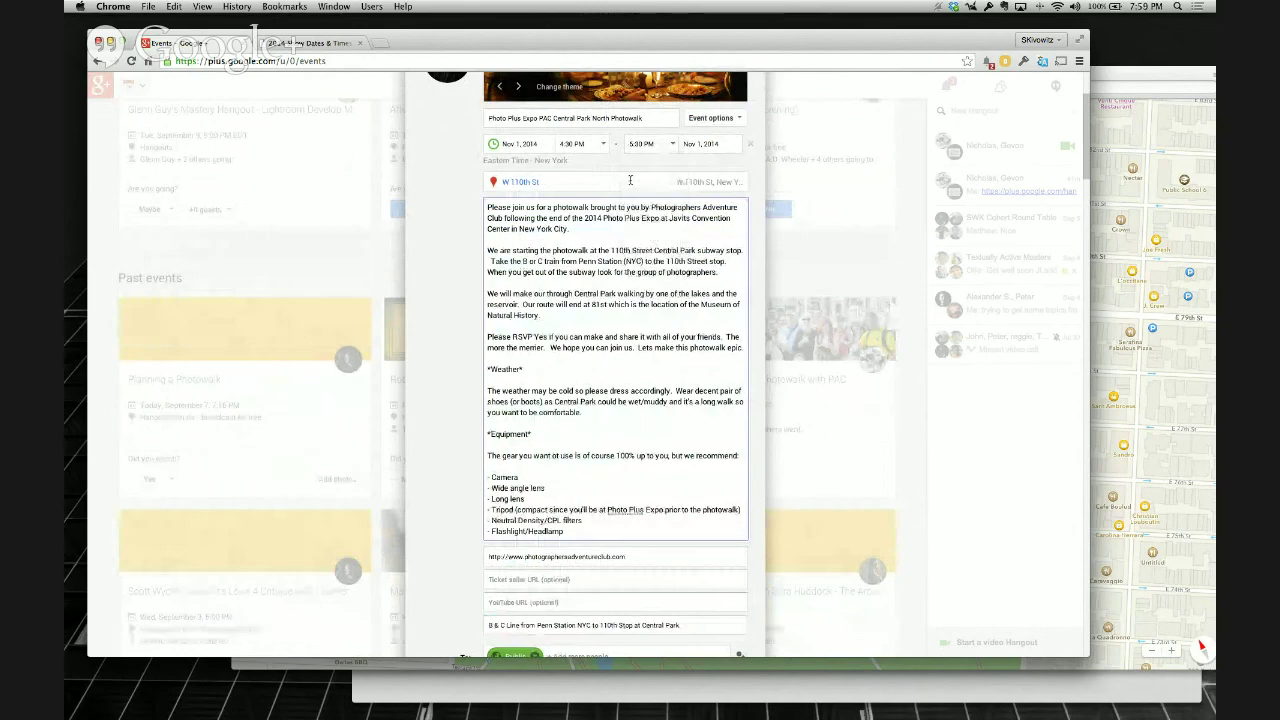
click(681, 144)
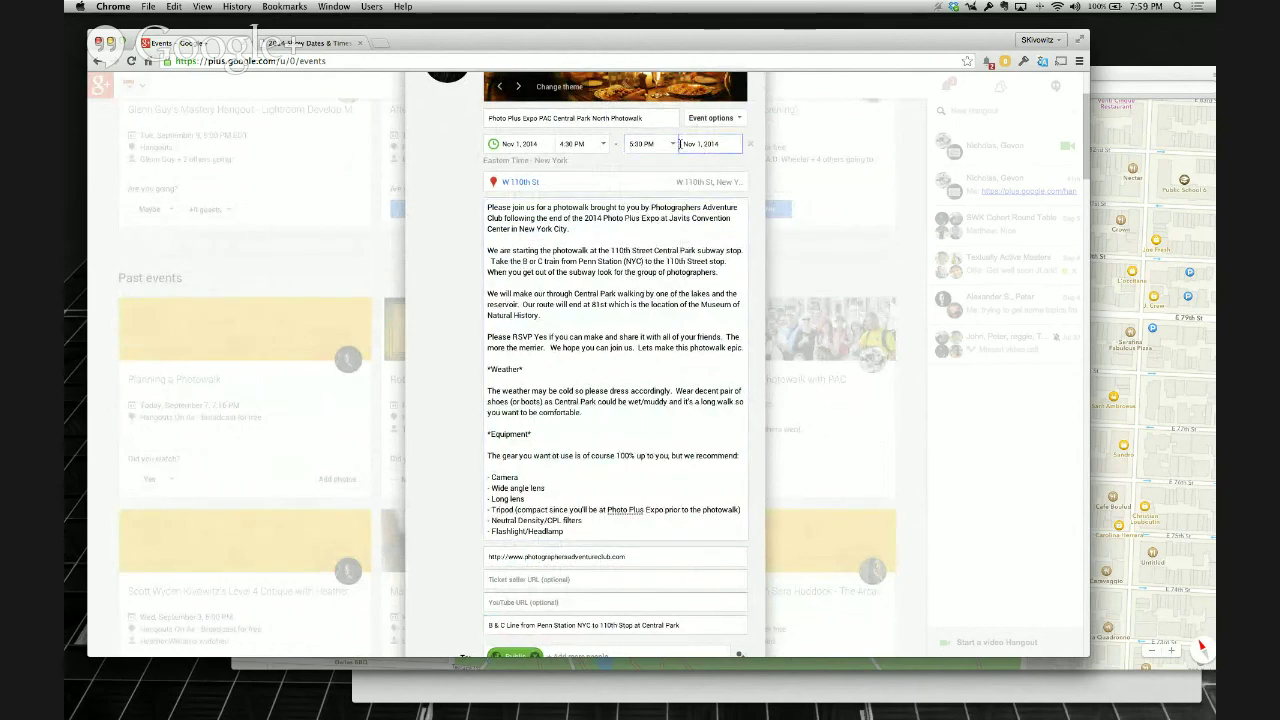
click(662, 144)
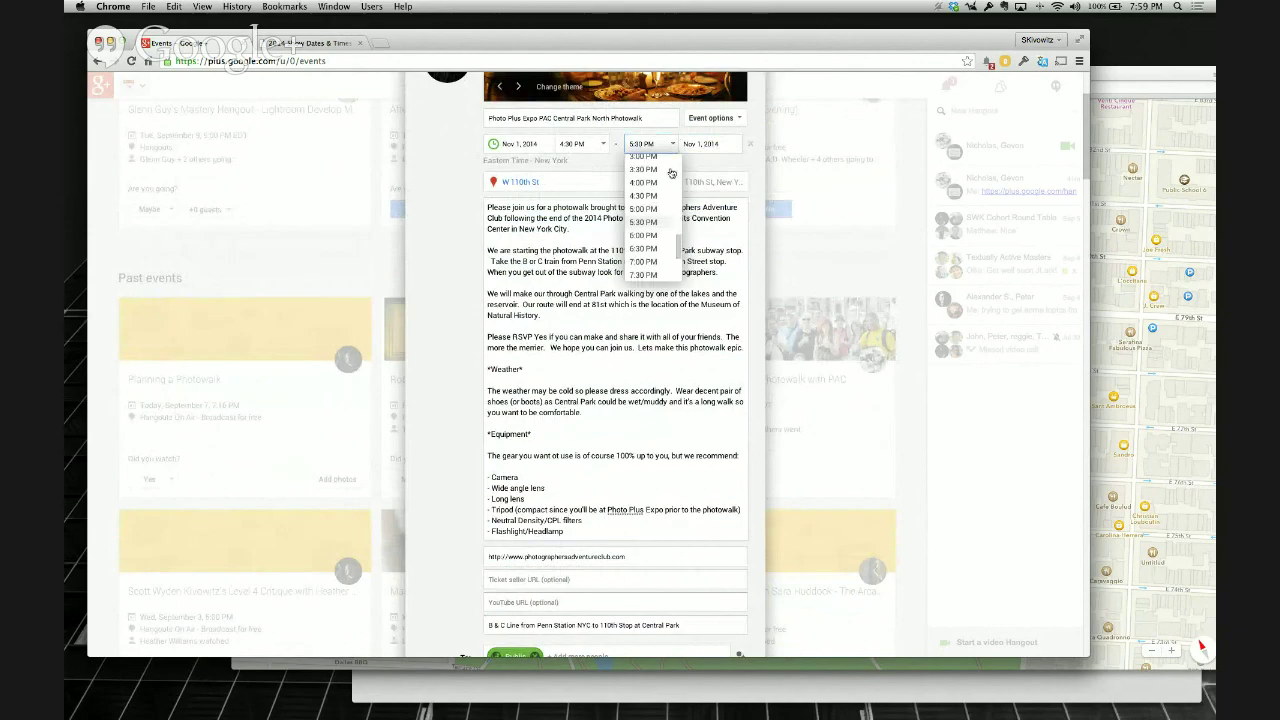
click(662, 236)
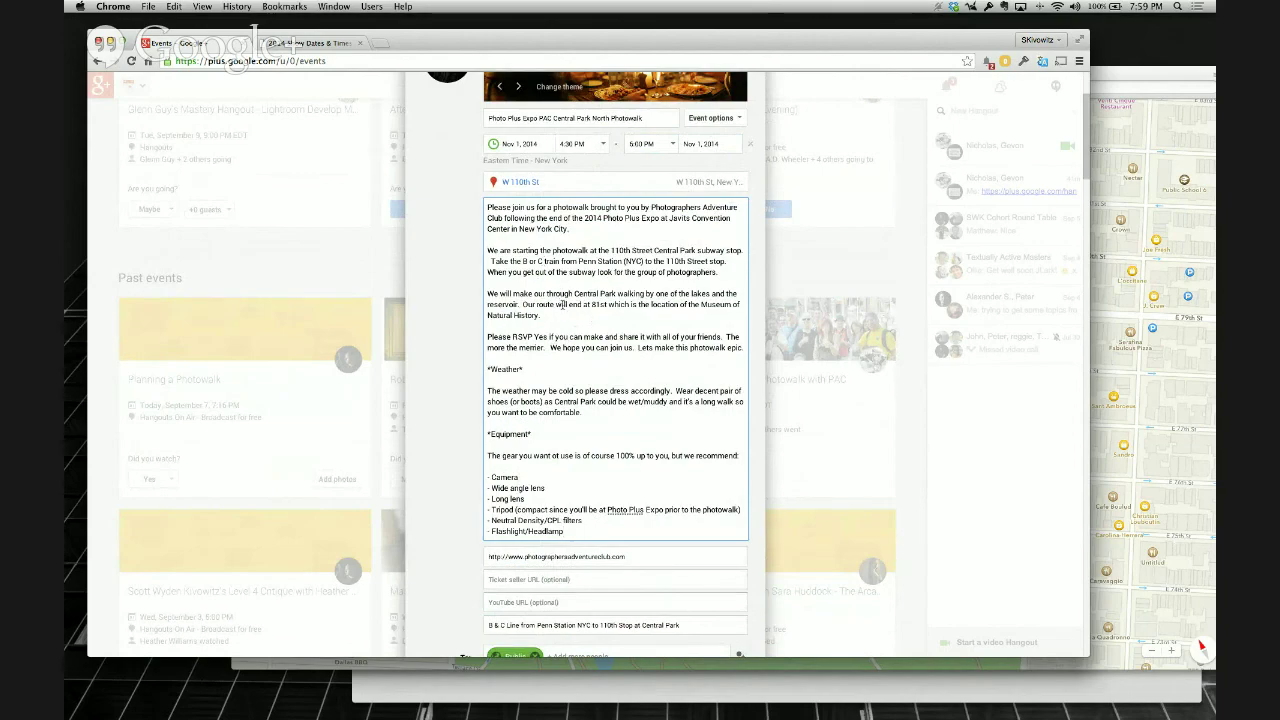
Add "- Water (buy one from a store prior to the walk if you need to)" as the last equipment item
key(Return)
text(- Water)
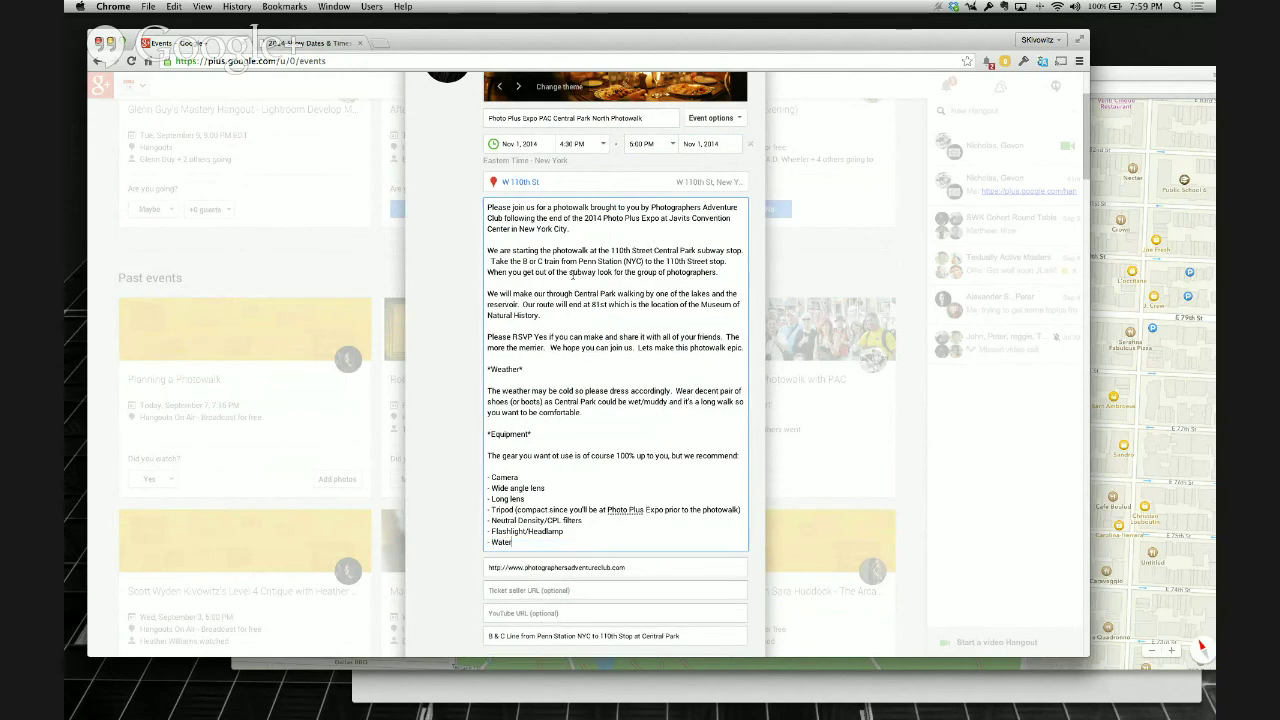
text( (buy one from a store prior to the walk if you ne)
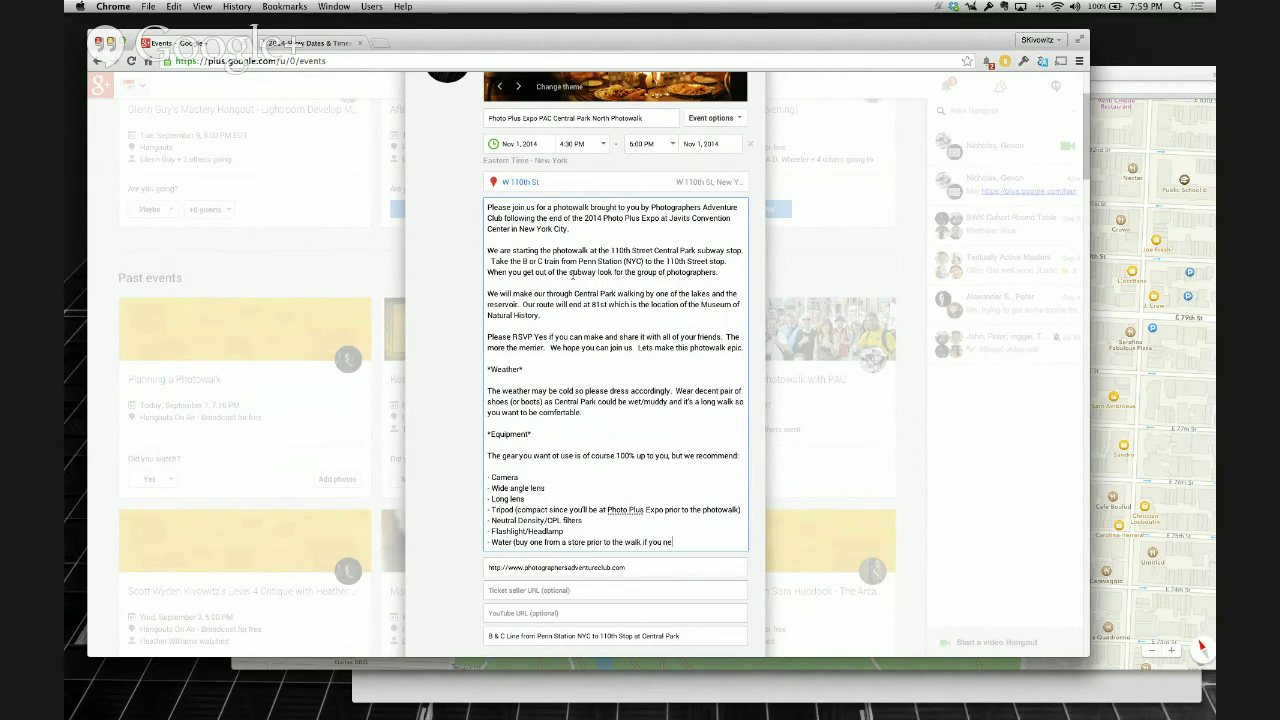
text(ed to))
Remove the extra space before "Take the B or C train" in the second paragraph of the description
click(494, 264)
key(BackSpace)
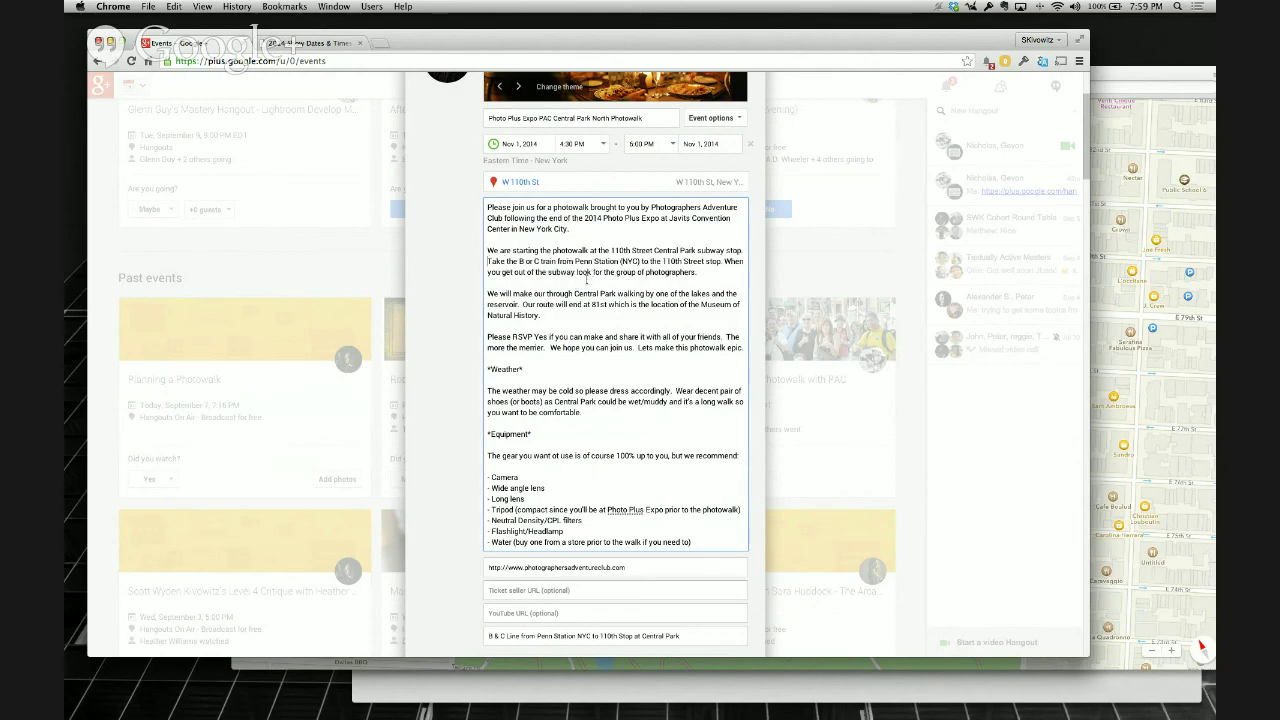
click(708, 545)
scroll(498, 423, down, 1)
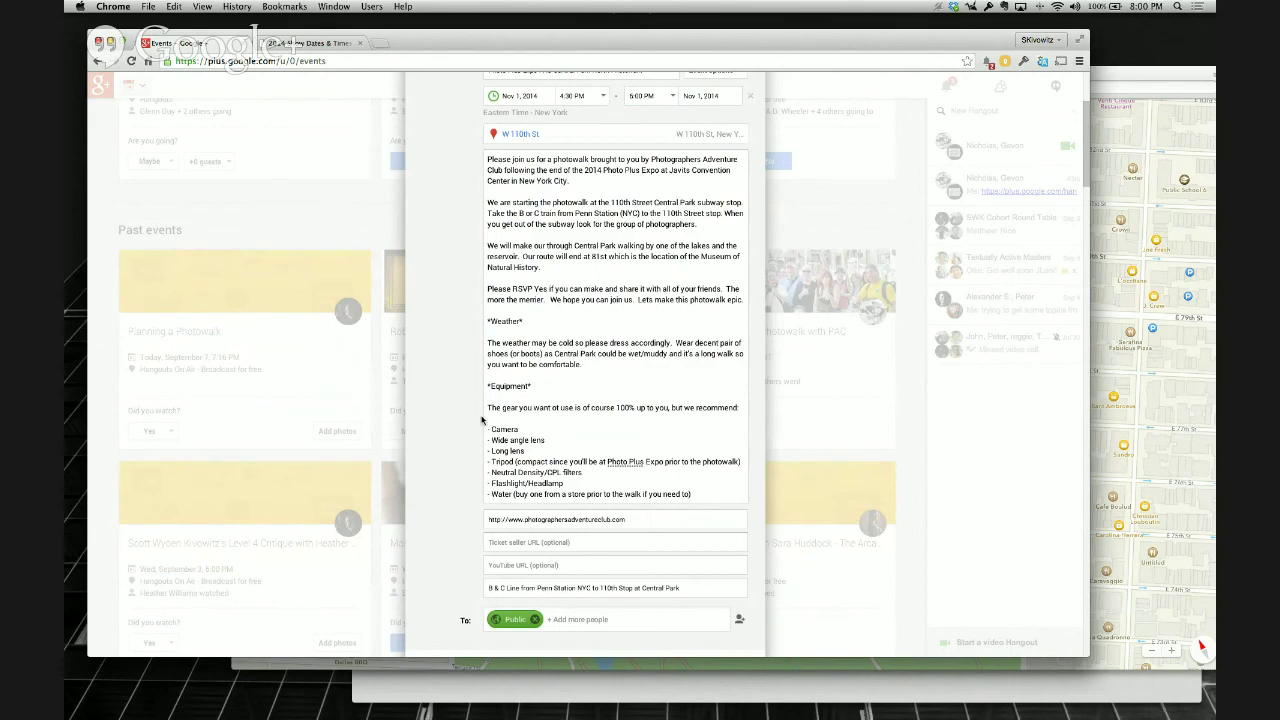
scroll(475, 405, up, 1)
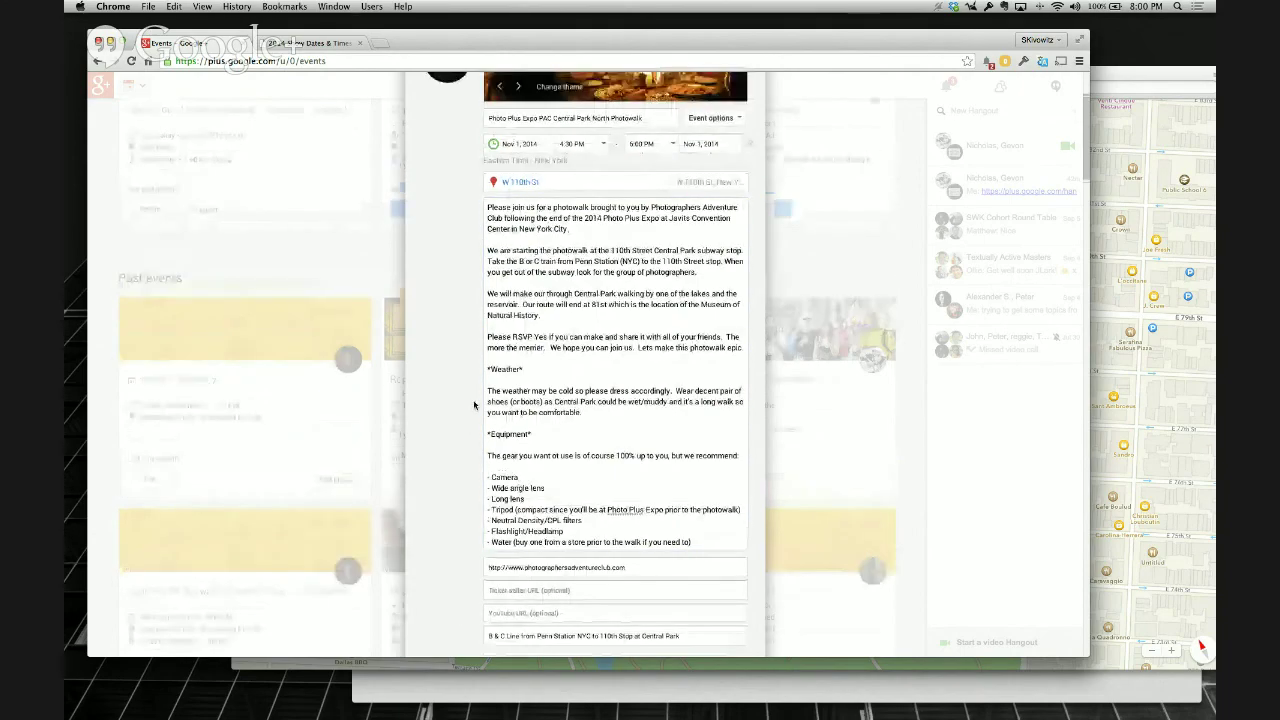
scroll(475, 405, up, 2)
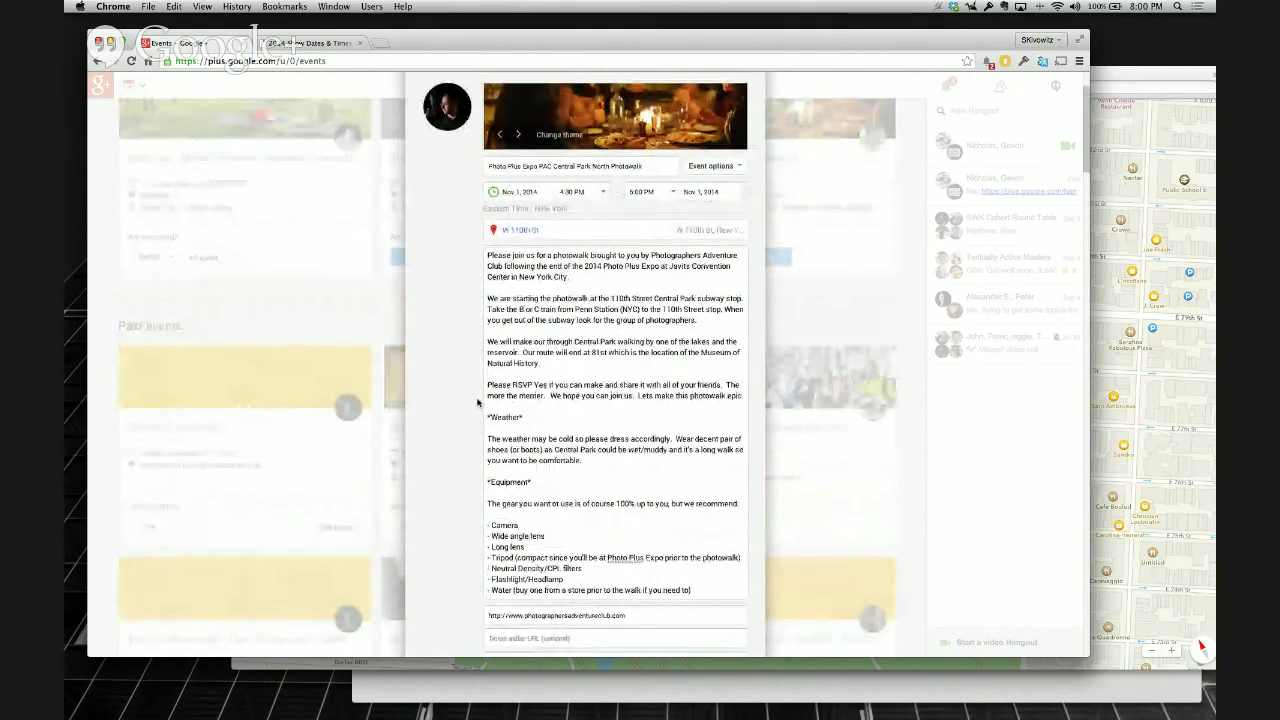
scroll(477, 402, up, 1)
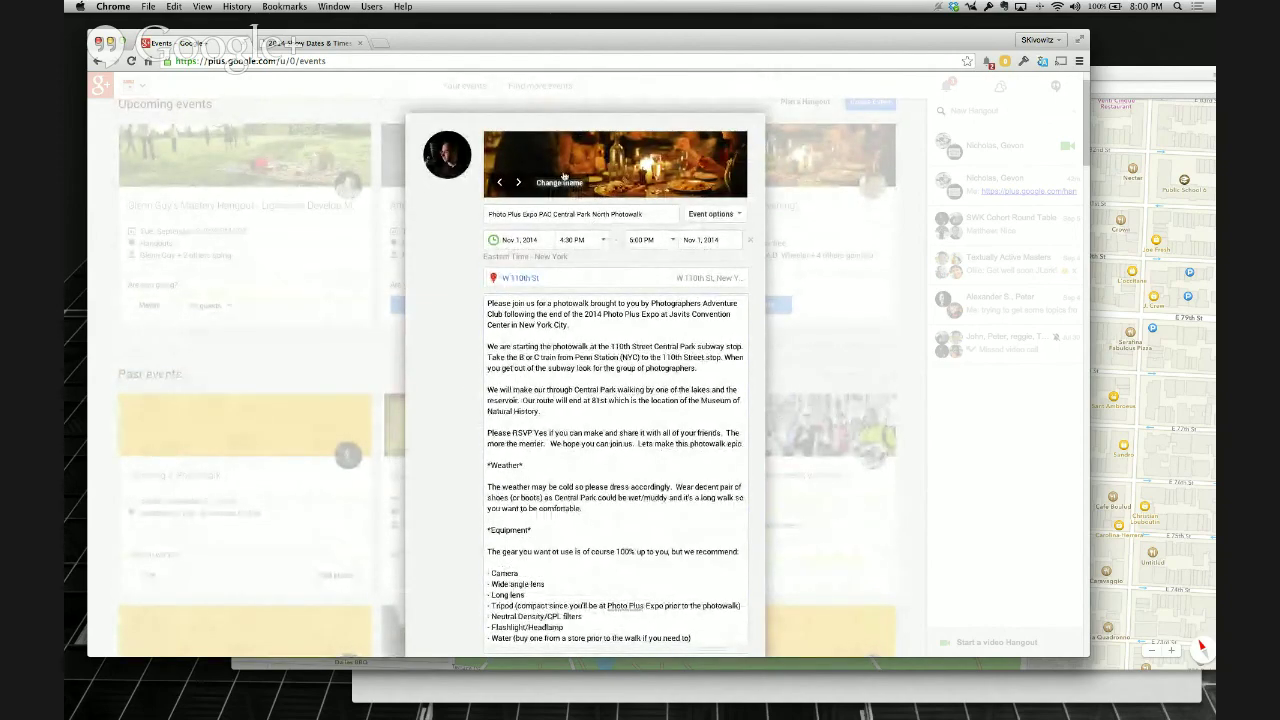
Open photographersadventureclub.com in a new browser tab
key(super+t)
text(photographersa)
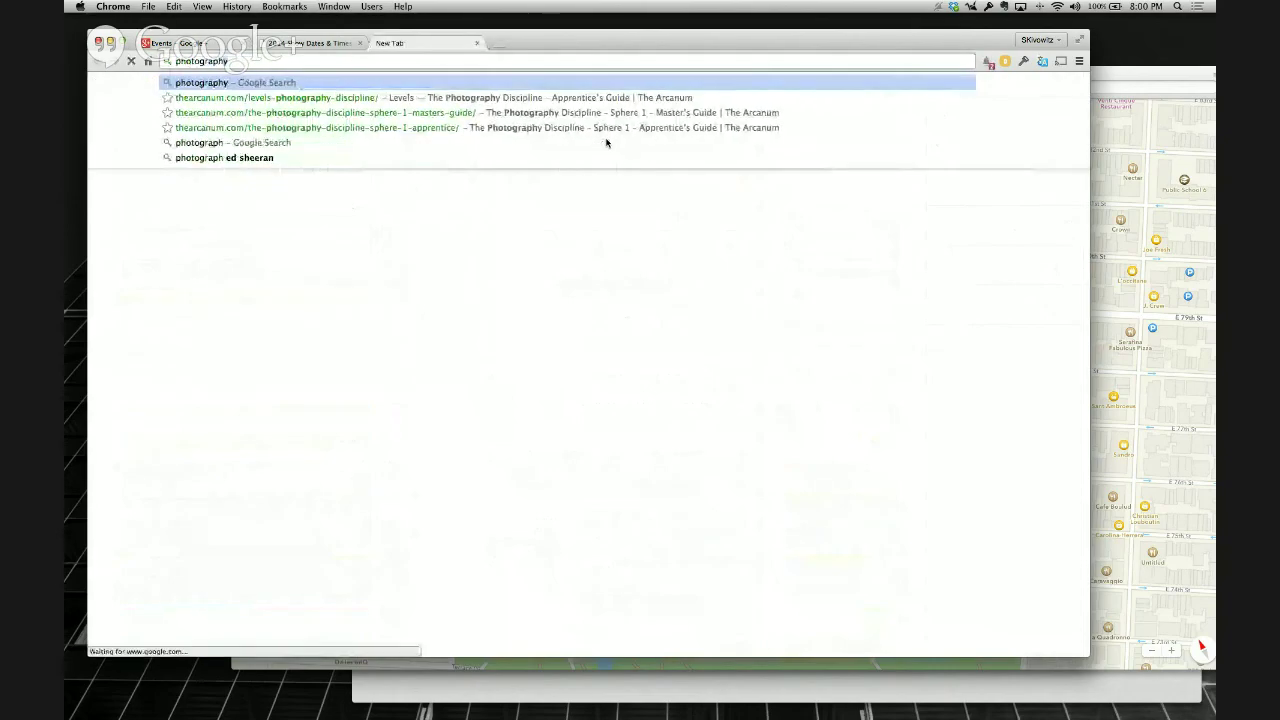
text(dventureclub.com)
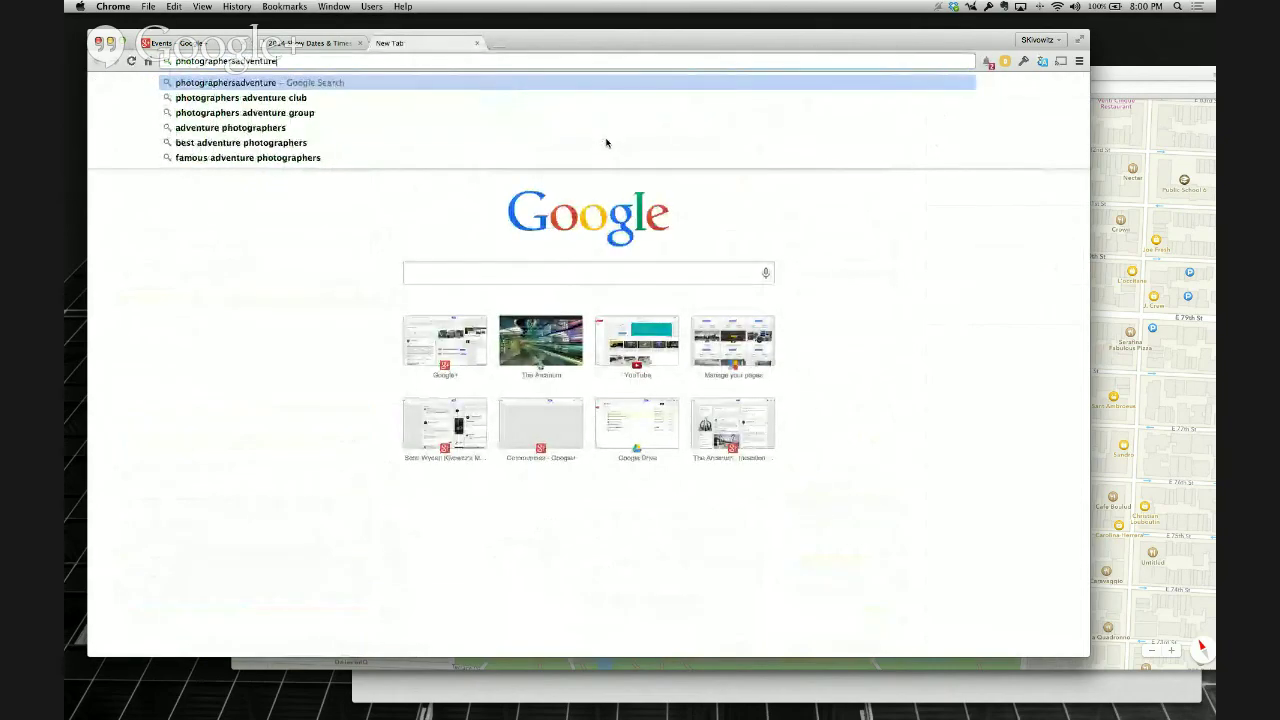
key(Return)
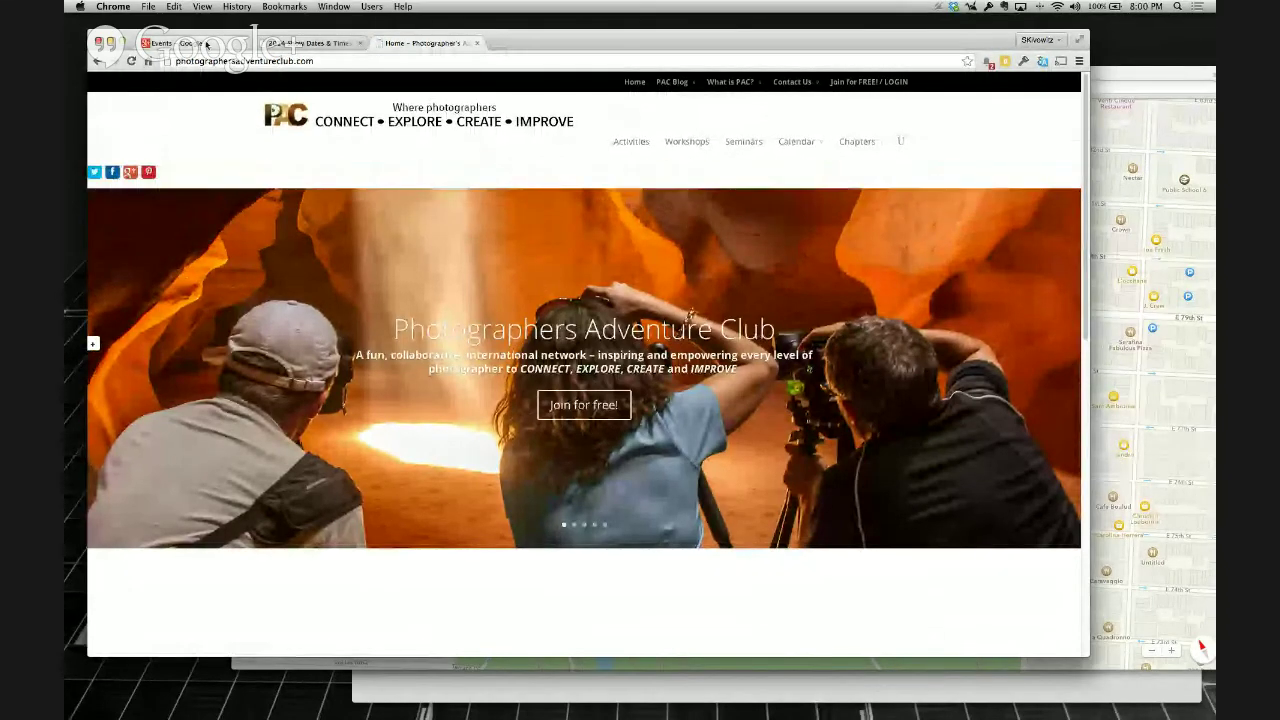
Open the upload option of the event's theme chooser and return to the Photographers Adventure Club home page
click(170, 43)
click(559, 182)
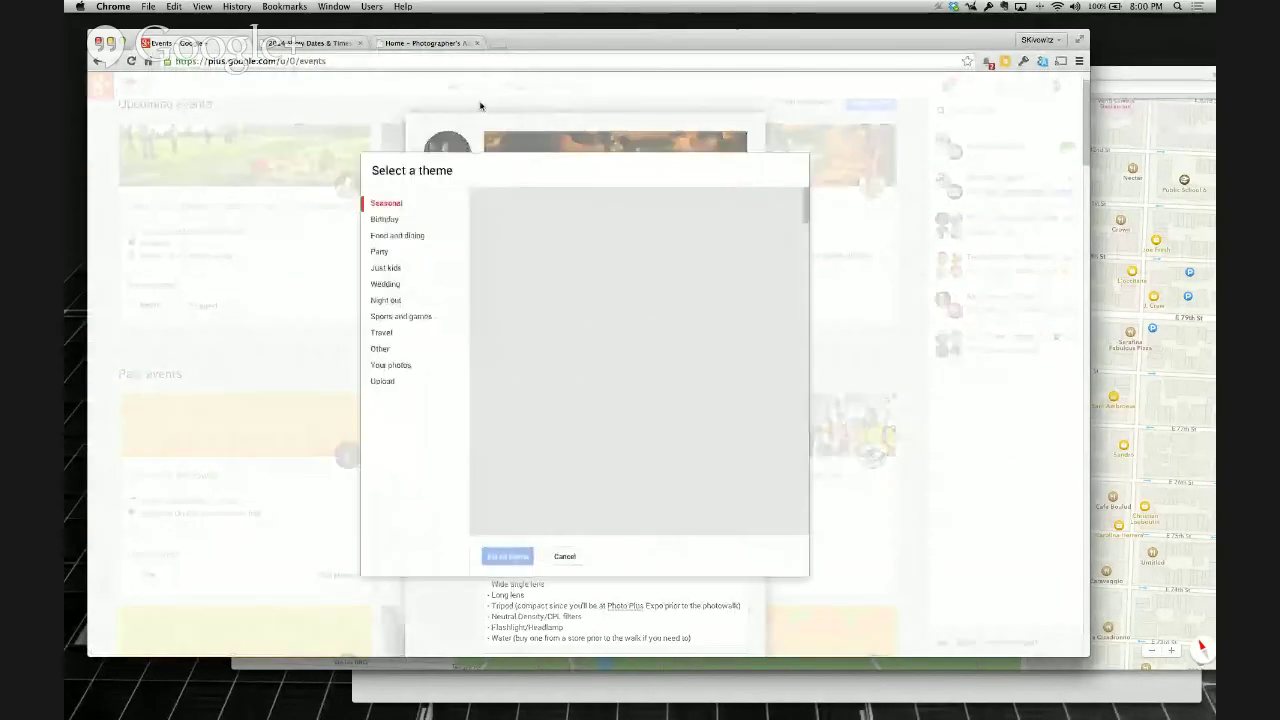
click(384, 380)
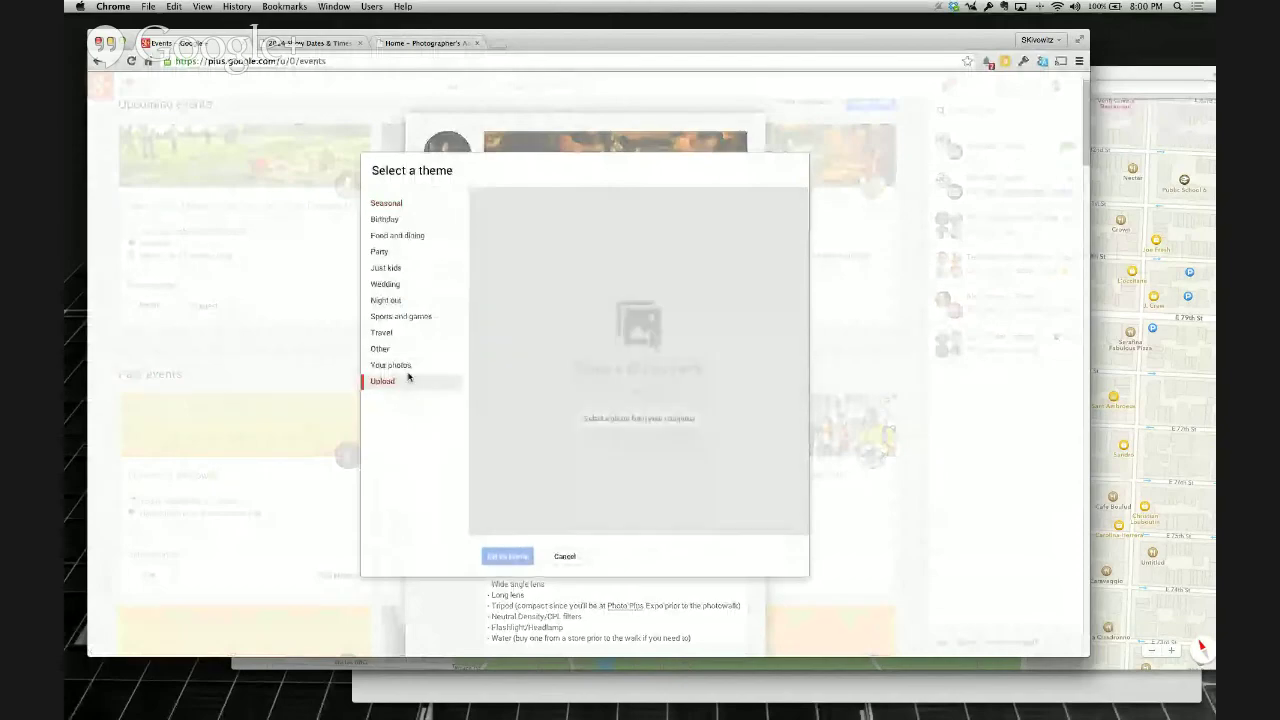
click(310, 43)
click(418, 43)
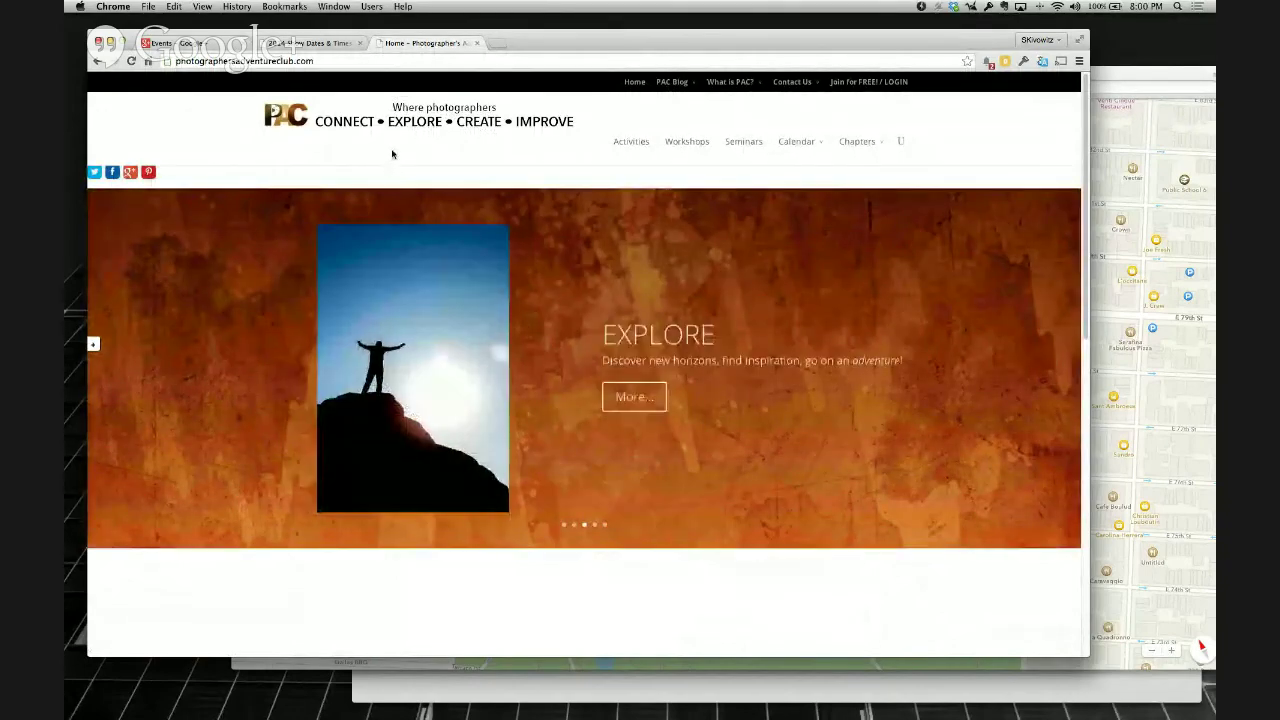
key(super+shift+5)
click(405, 165)
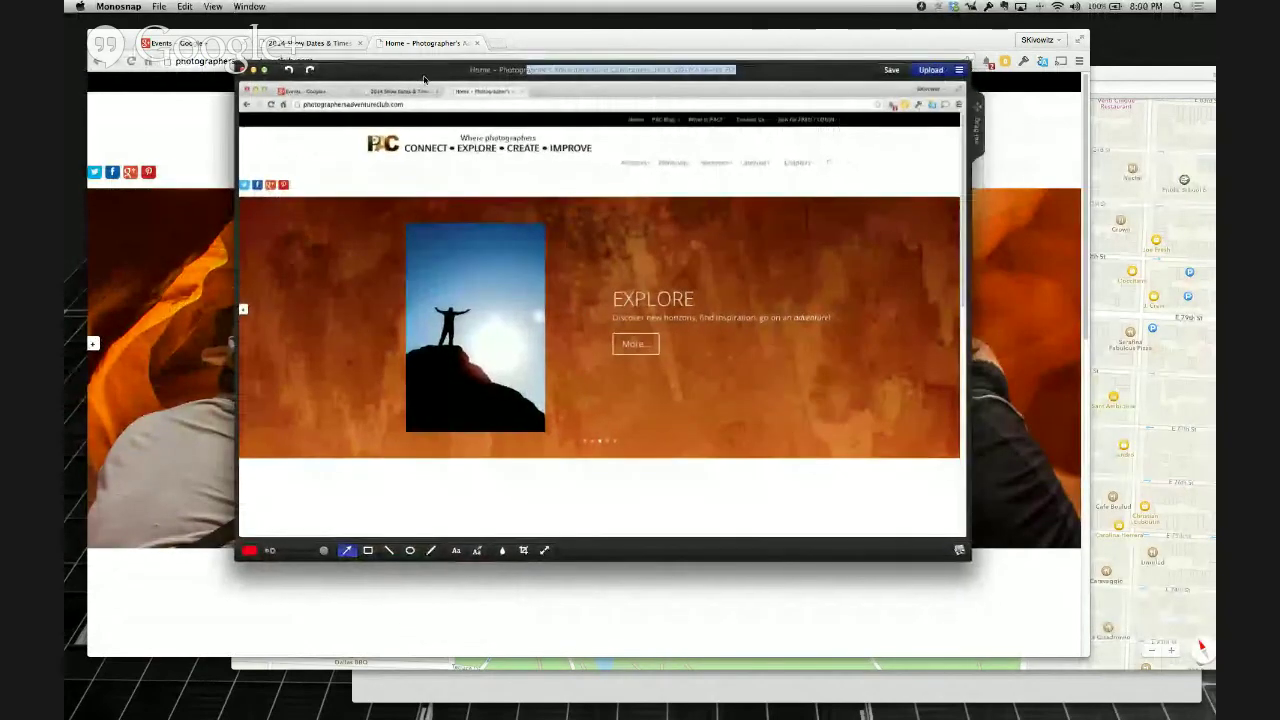
click(336, 229)
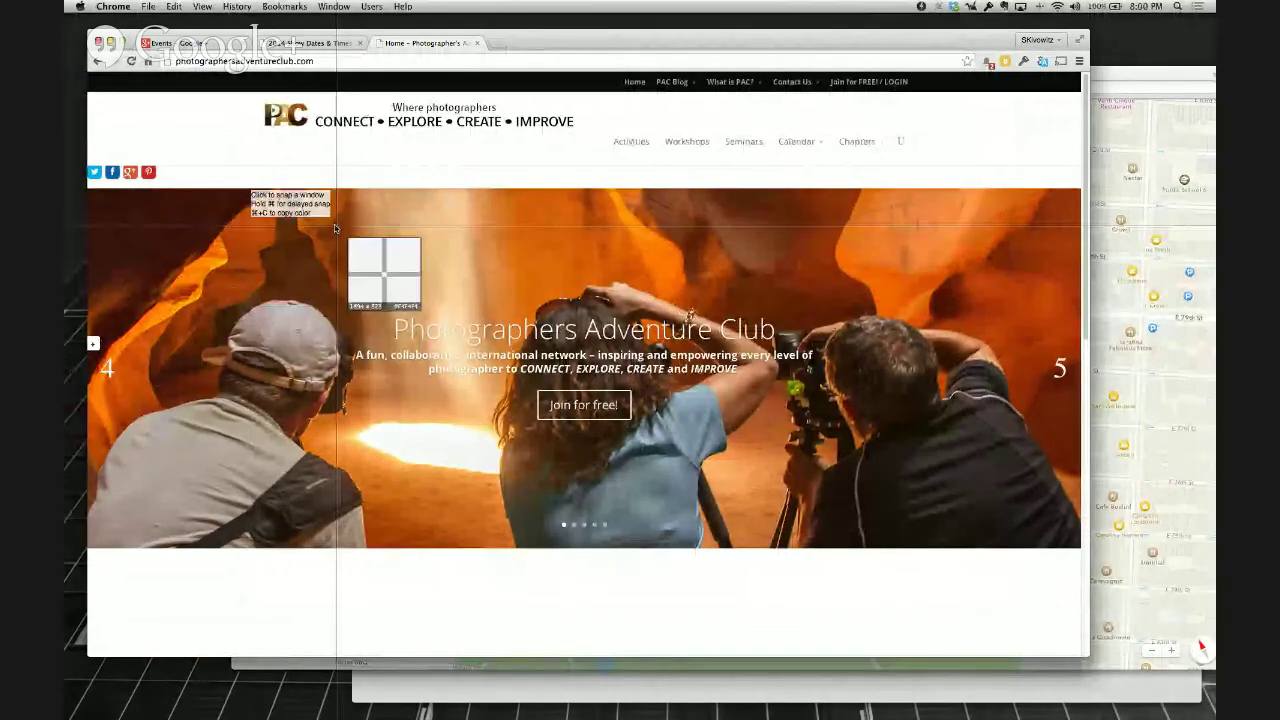
key(super+shift+5)
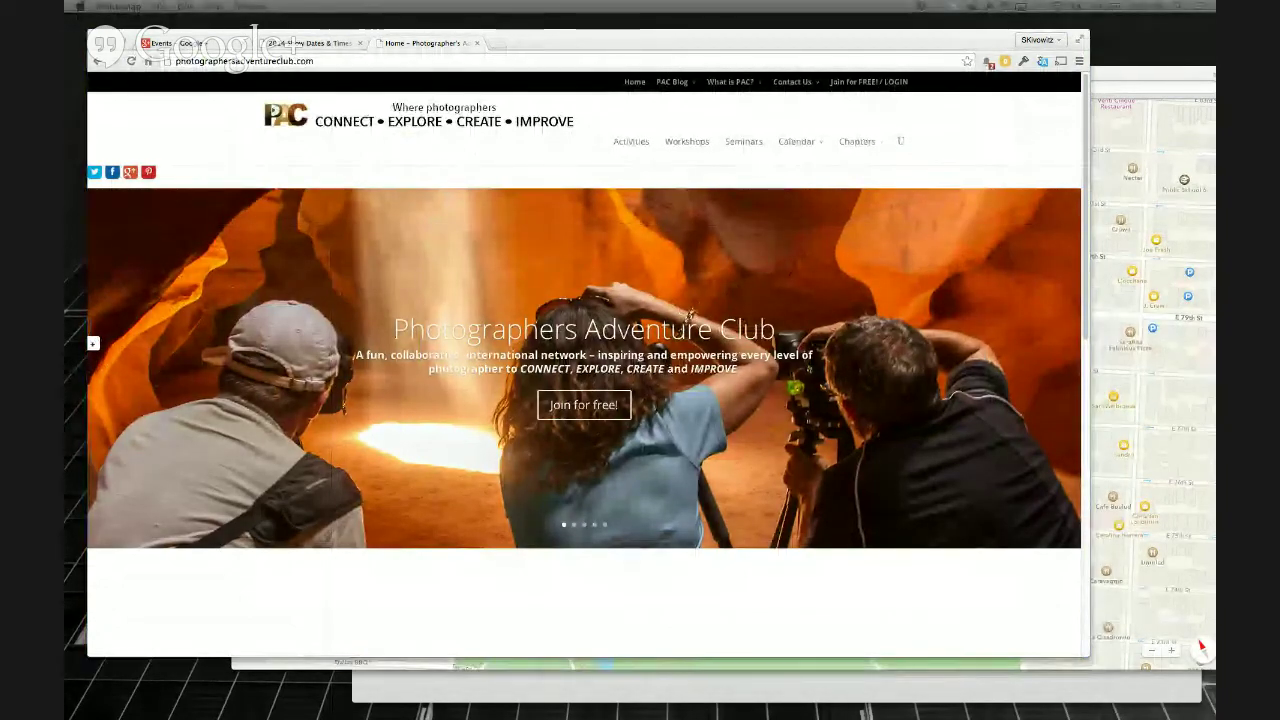
key(Escape)
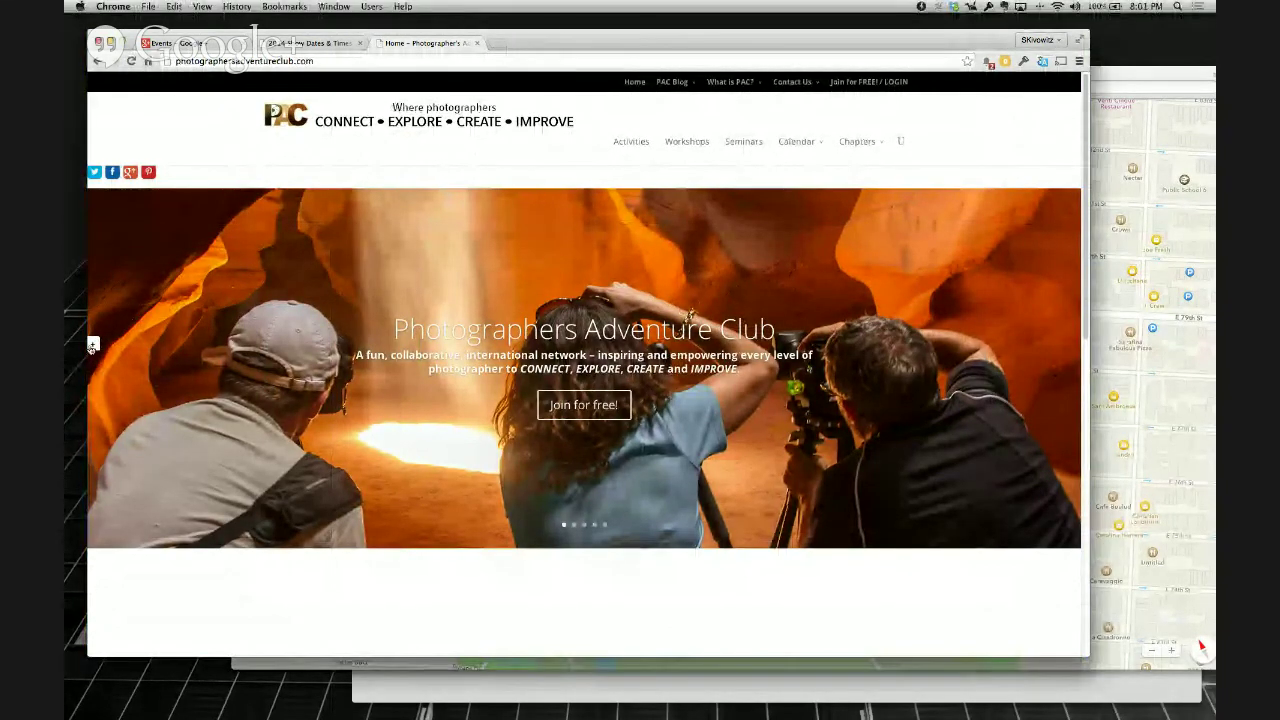
Advance the home page slideshow to the IMPROVE slide and capture the browser window in Monosnap
click(92, 343)
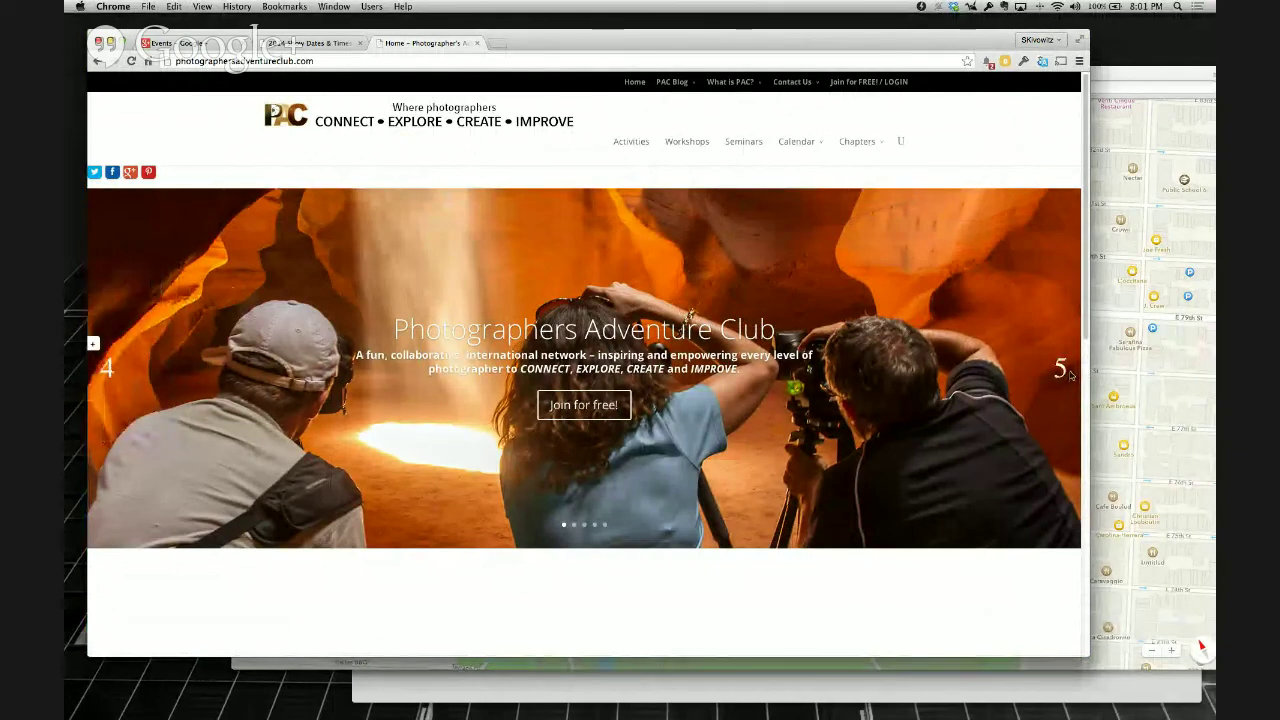
click(1059, 371)
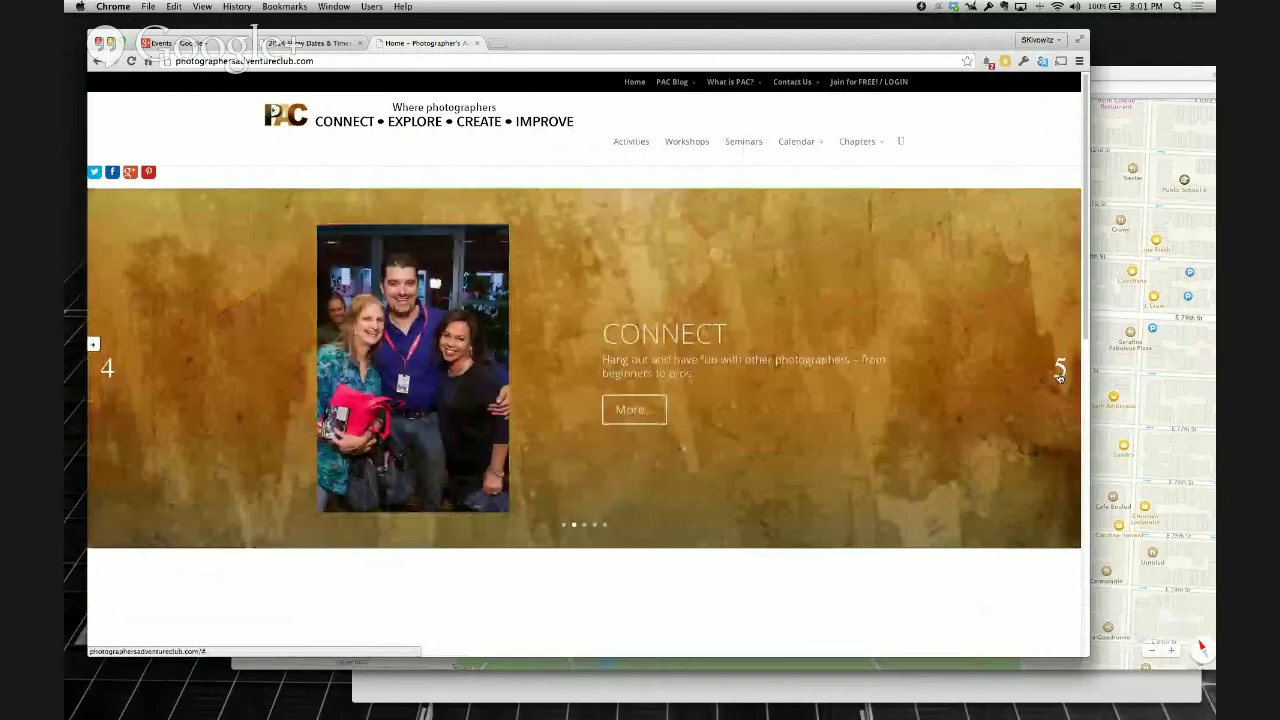
click(1059, 375)
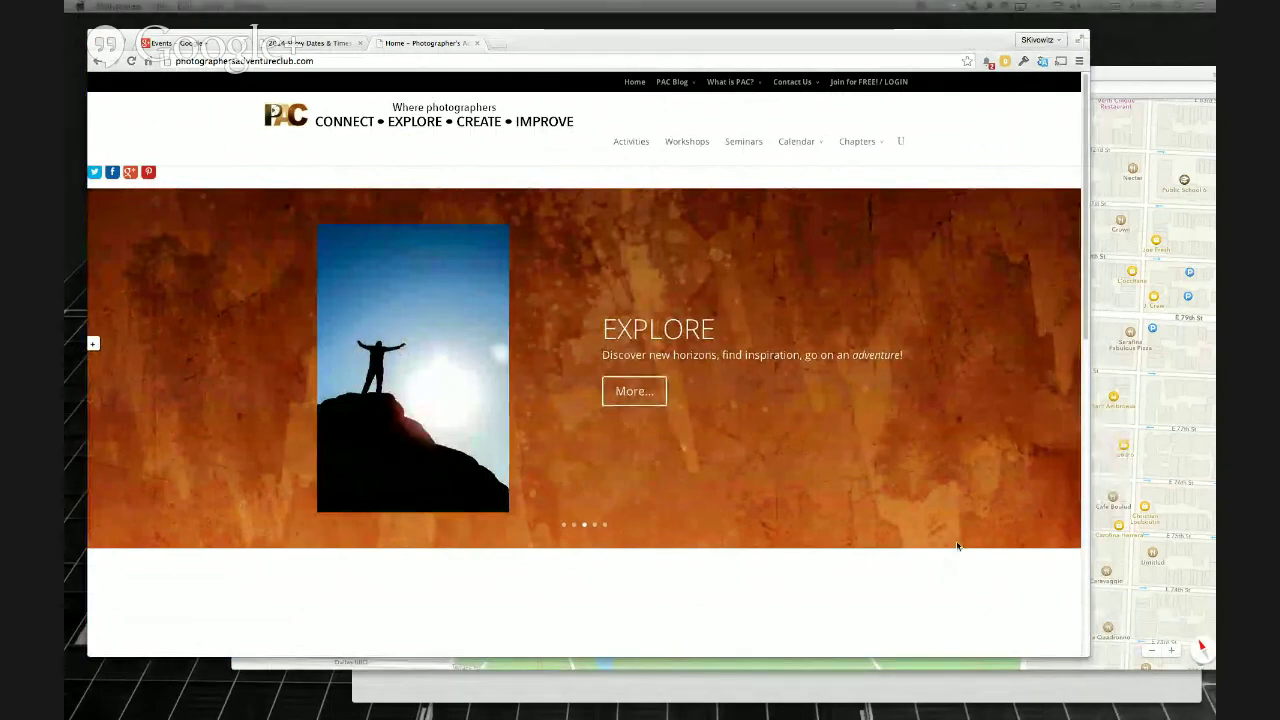
click(1044, 350)
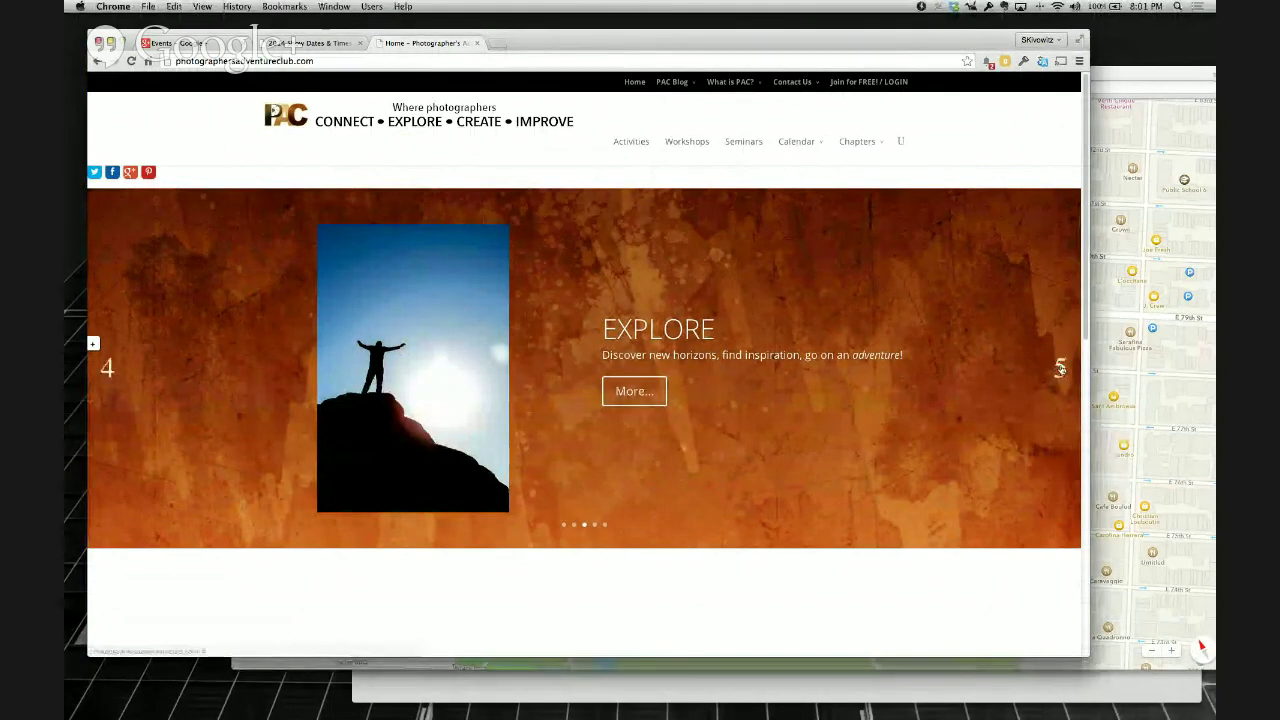
click(1060, 368)
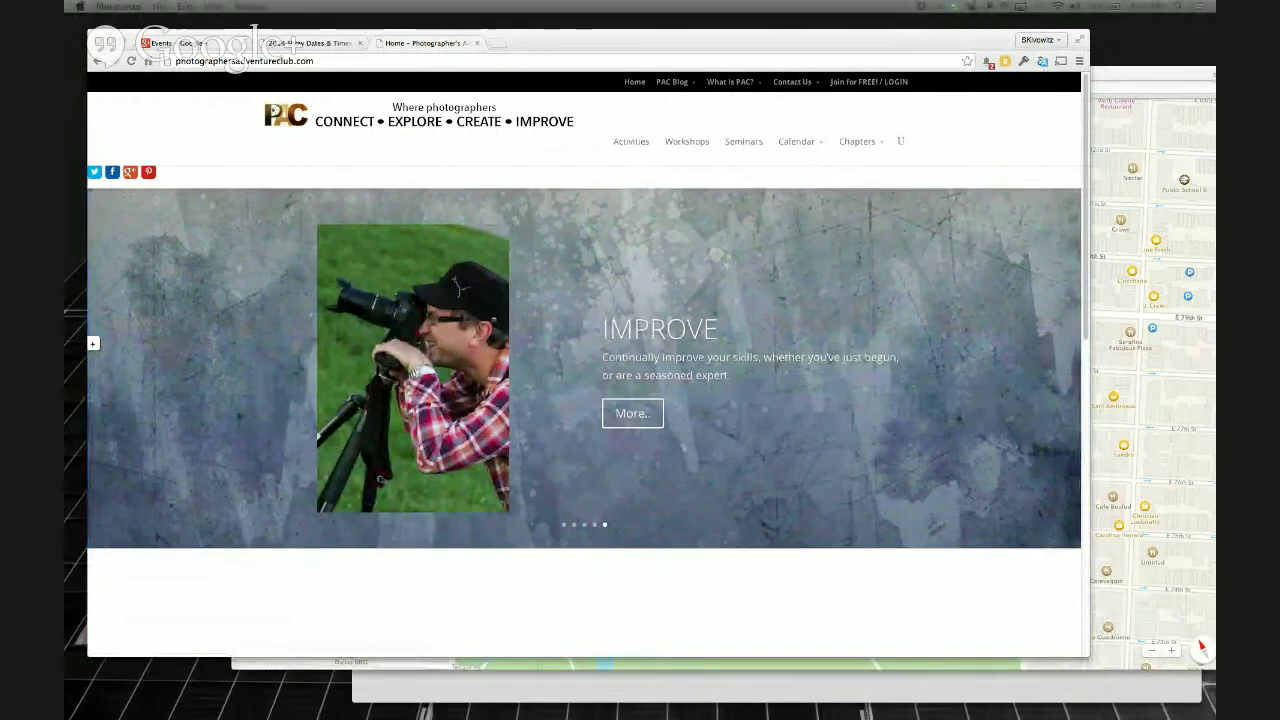
key(super+shift+5)
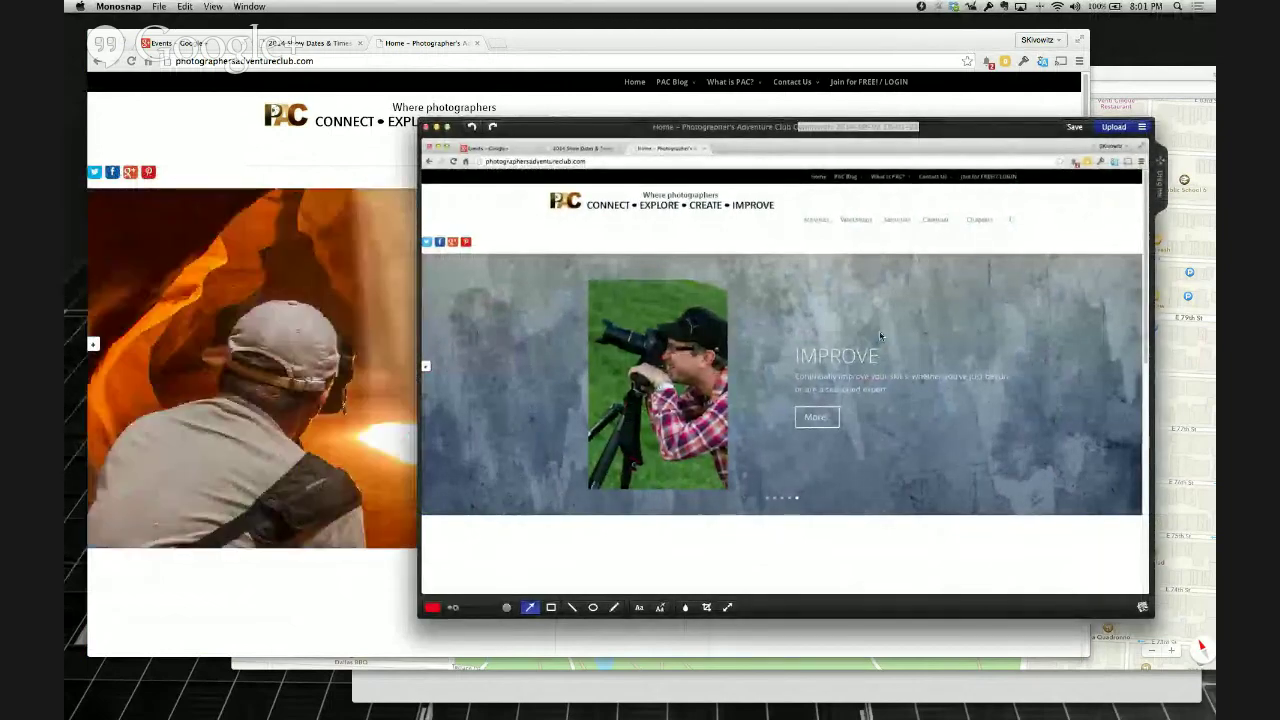
Crop the screenshot to 1653 x 909, cutting off the browser bars, and save it as a JPEG on the Desktop
click(706, 607)
drag(557, 284, 448, 261)
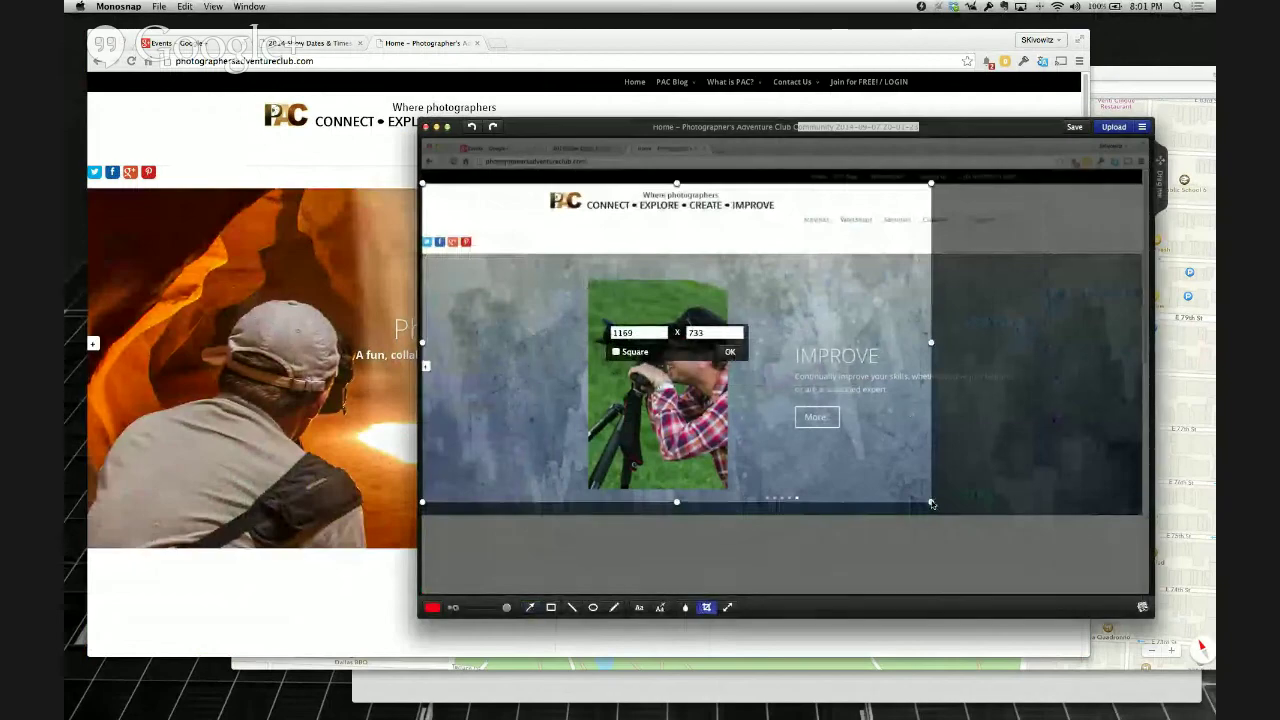
drag(931, 501, 1142, 578)
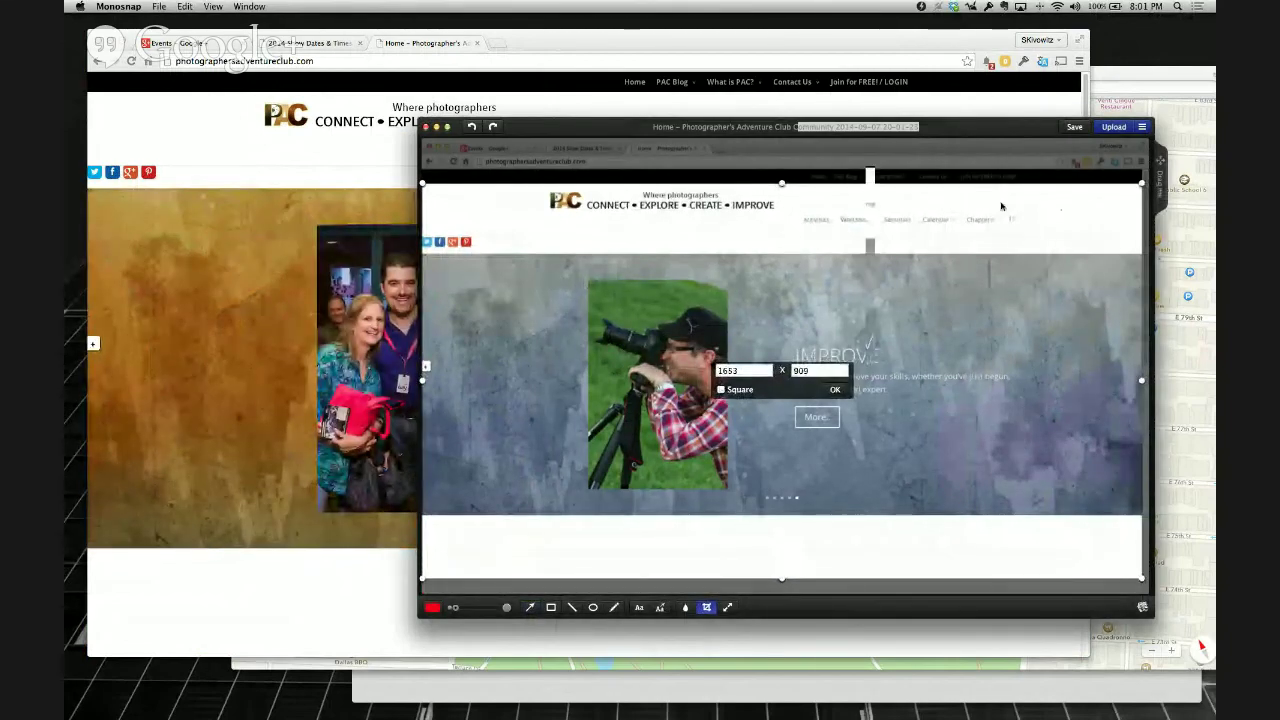
key(Return)
key(super+s)
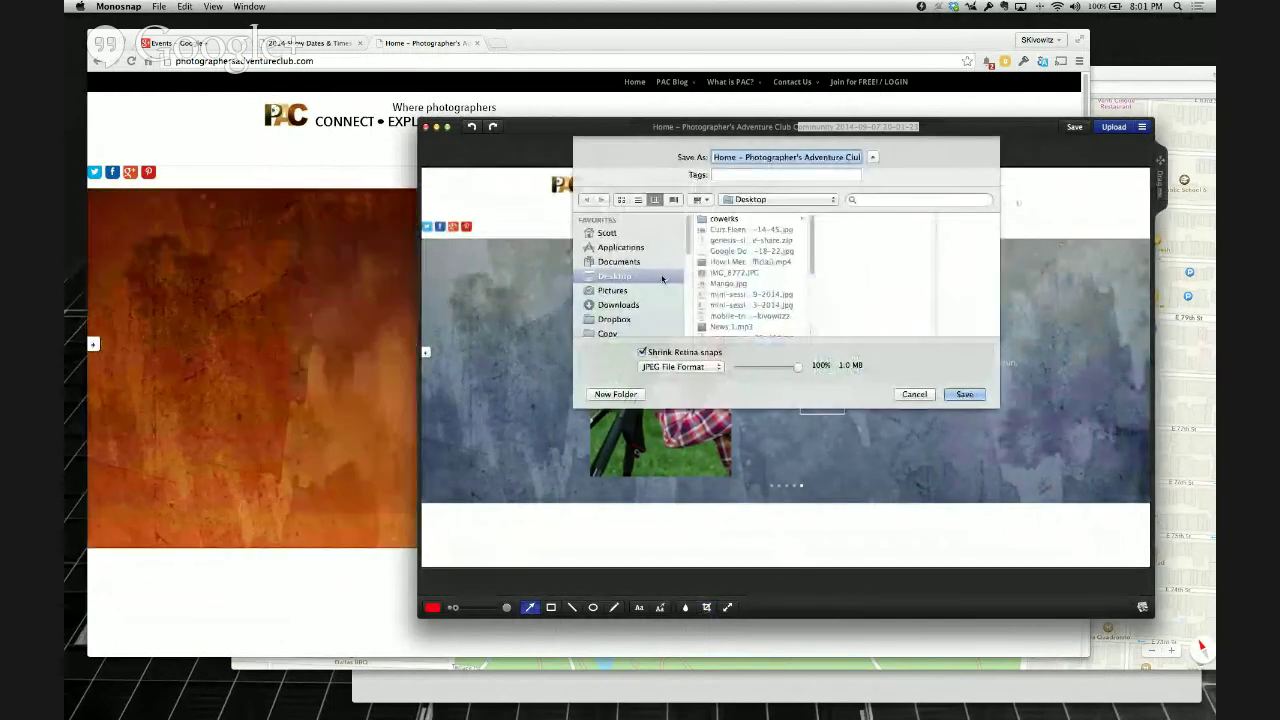
key(Return)
Upload the saved club home page screenshot from the Desktop as the event's theme photo
click(165, 43)
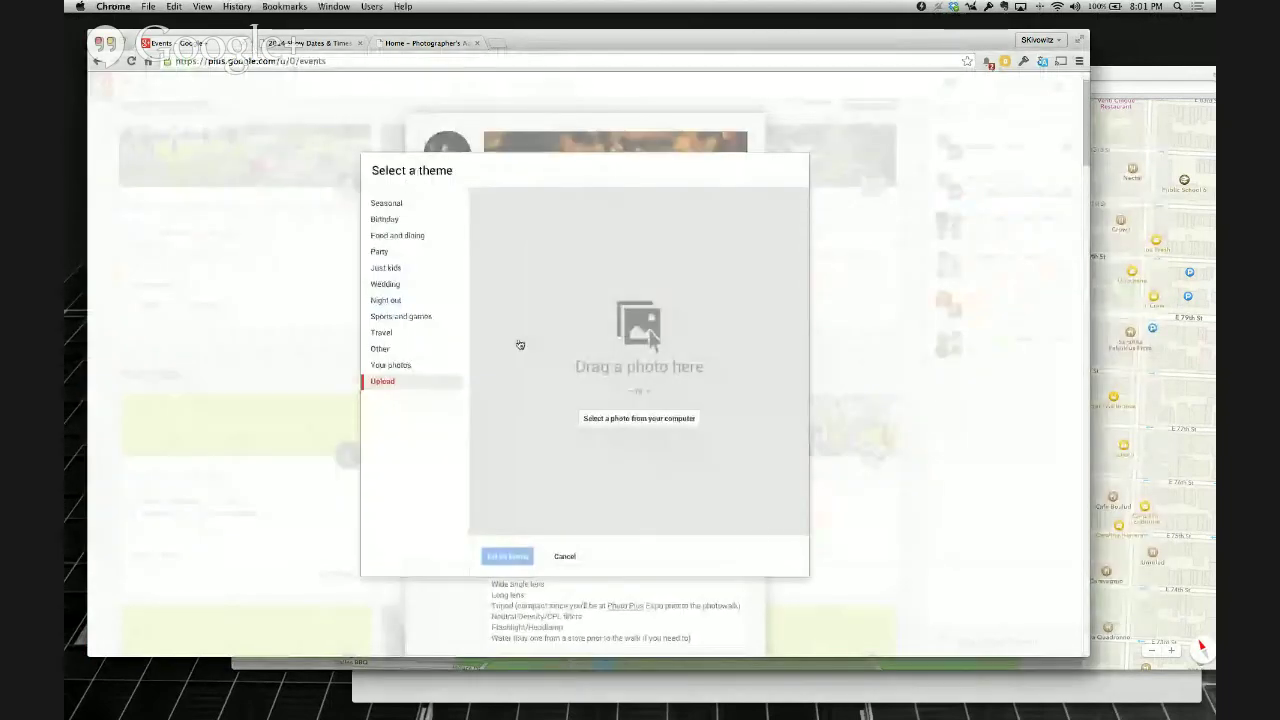
click(648, 420)
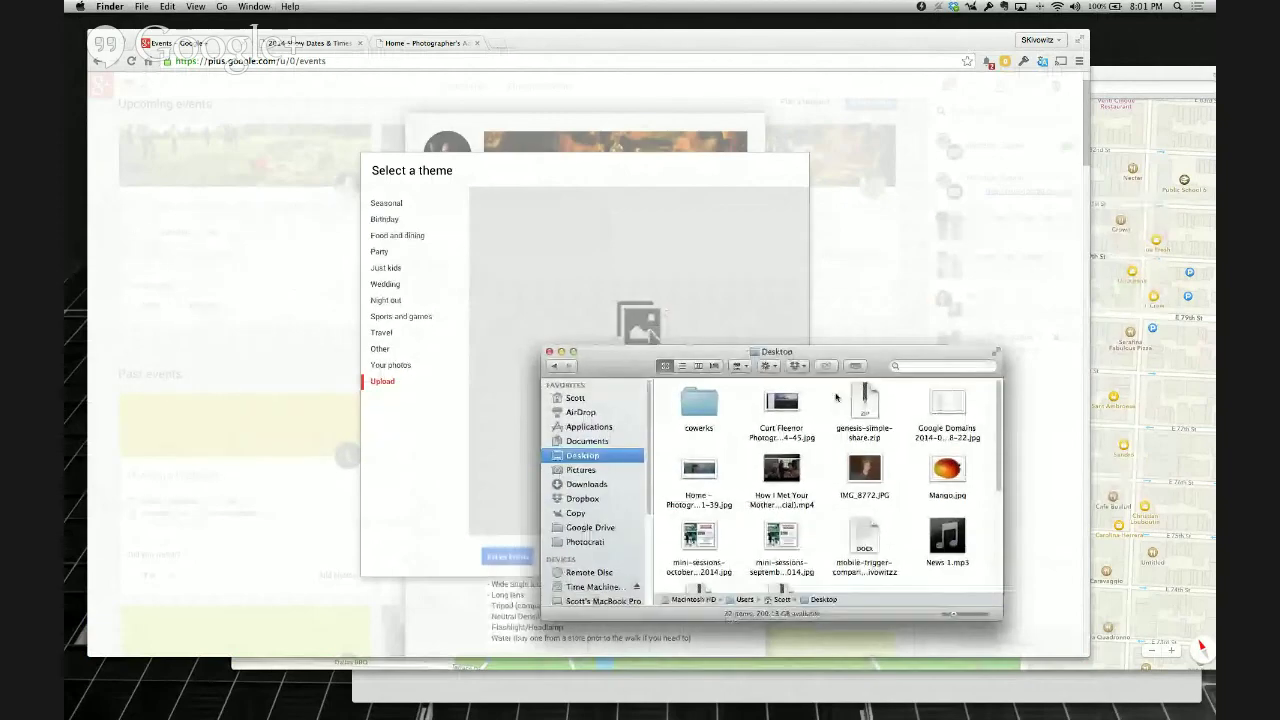
drag(700, 470, 612, 280)
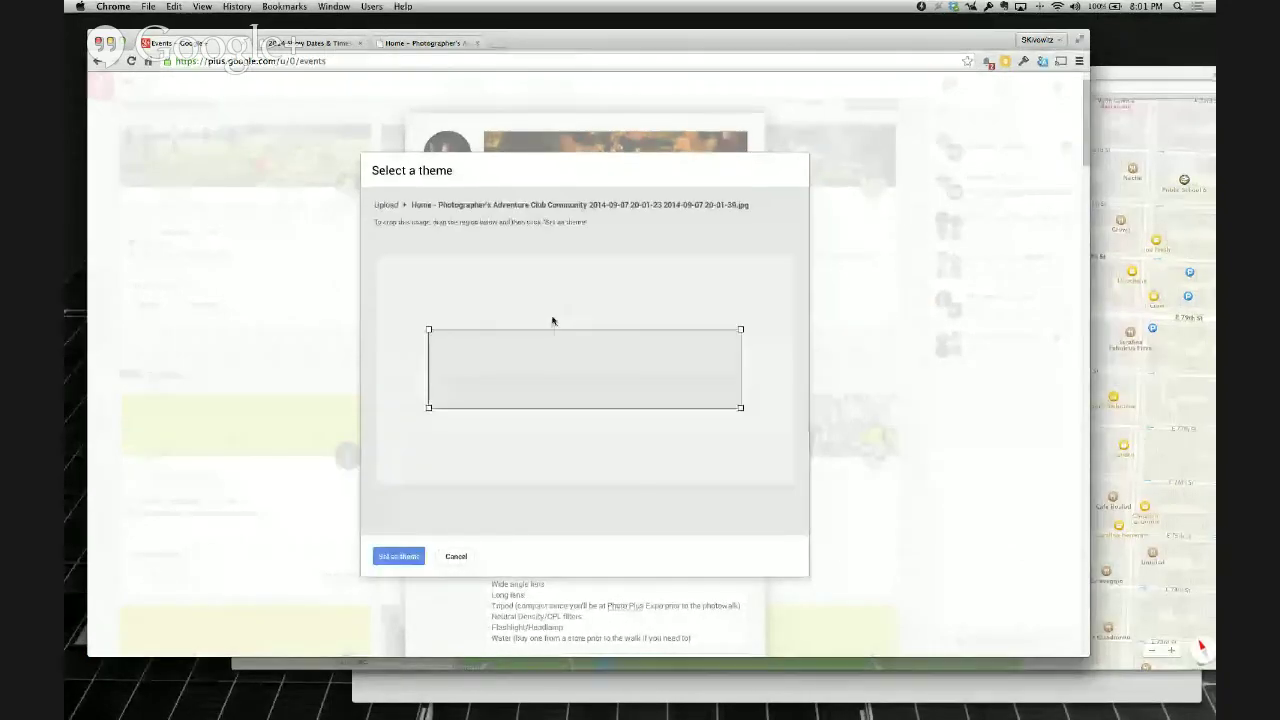
Fit the crop region to the image's full width over the PAC logo and upper slide, and set it as the theme
drag(475, 344, 423, 269)
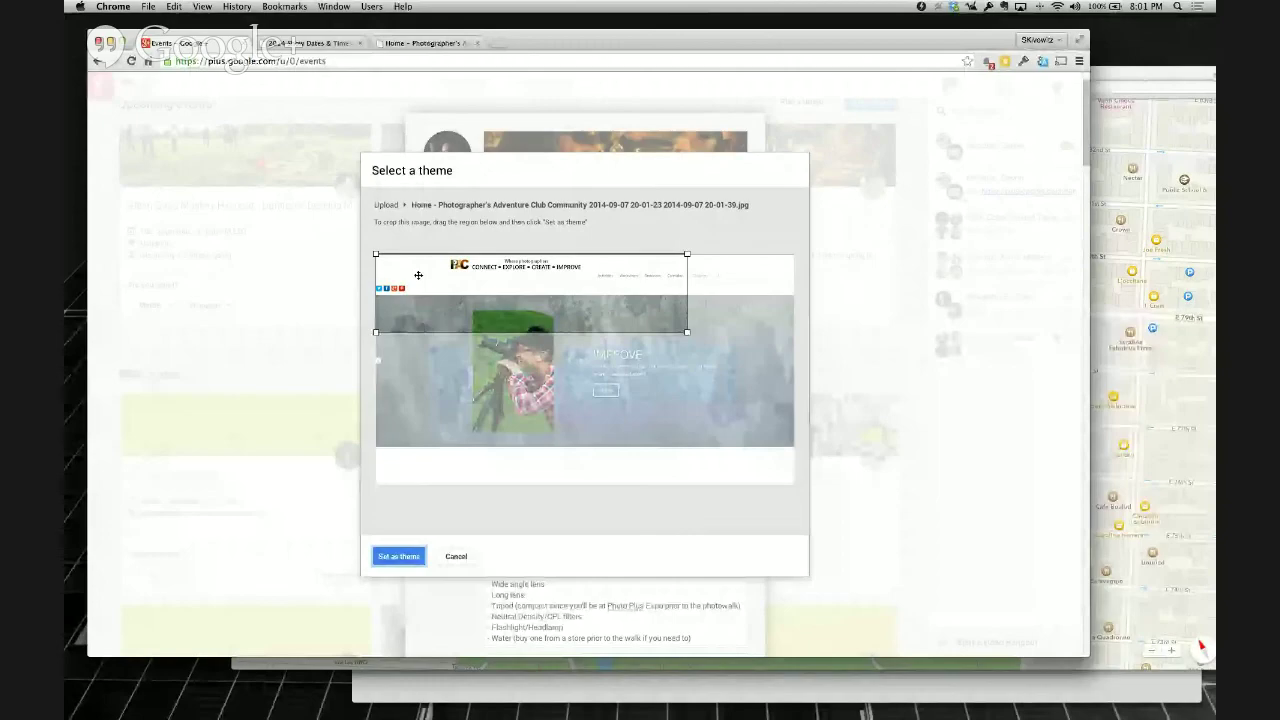
drag(418, 274, 418, 277)
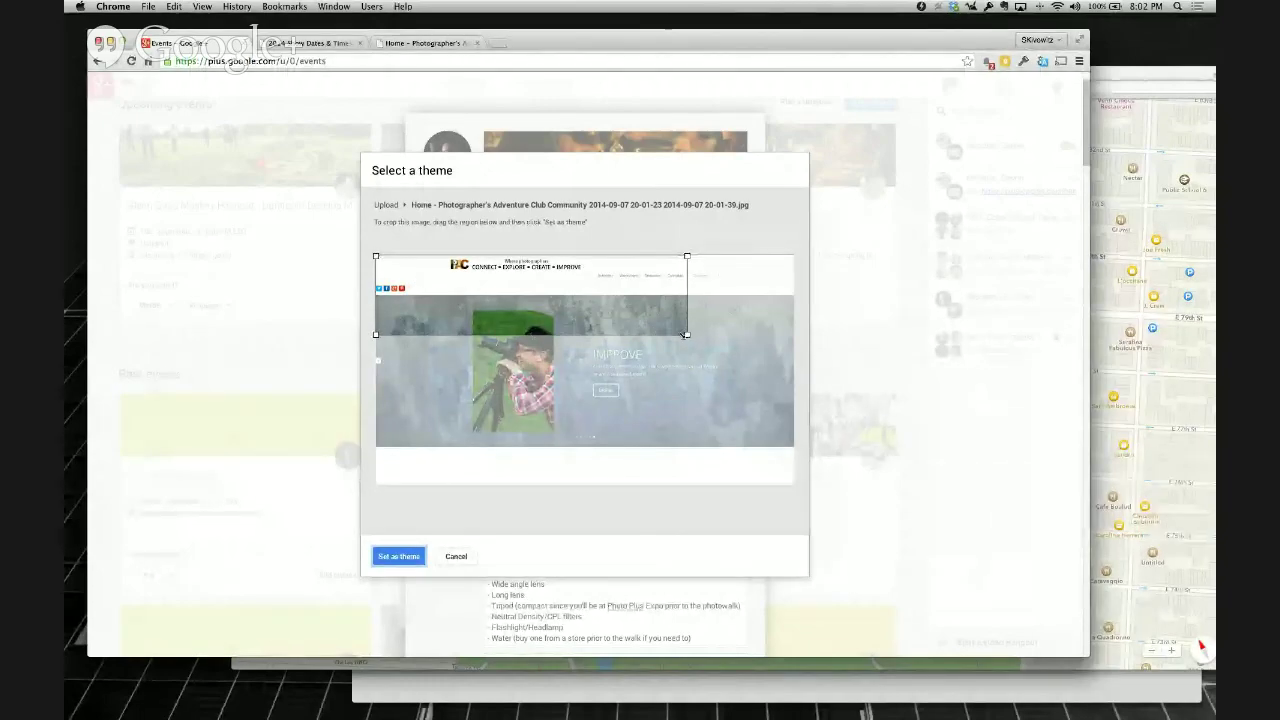
drag(686, 335, 796, 362)
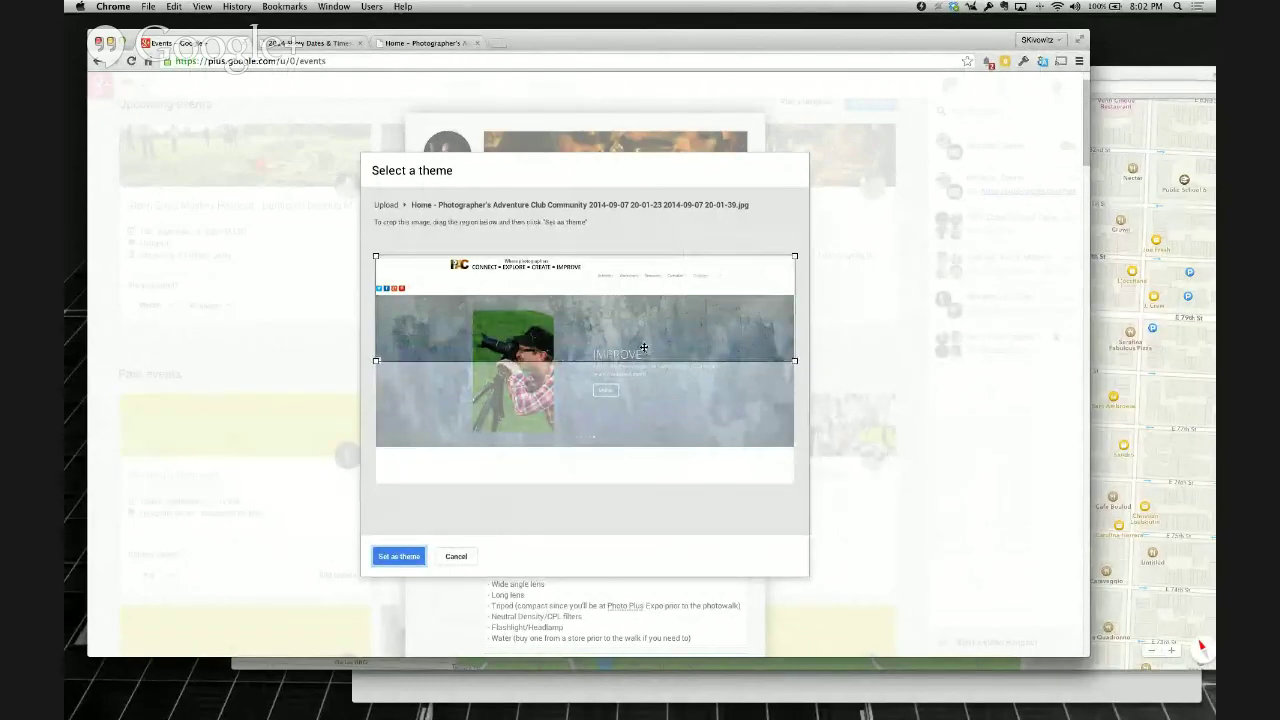
mouse_move(649, 354)
mouse_down()
mouse_move(653, 390)
mouse_move(654, 357)
mouse_up()
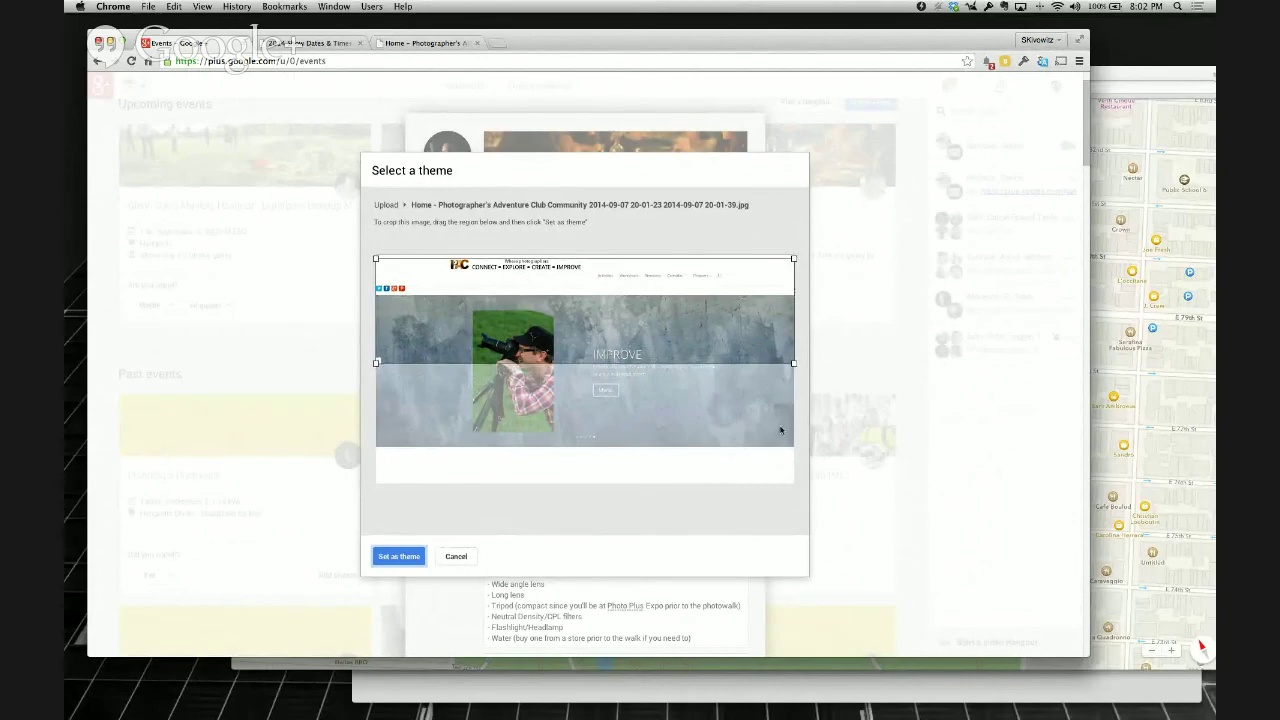
click(409, 560)
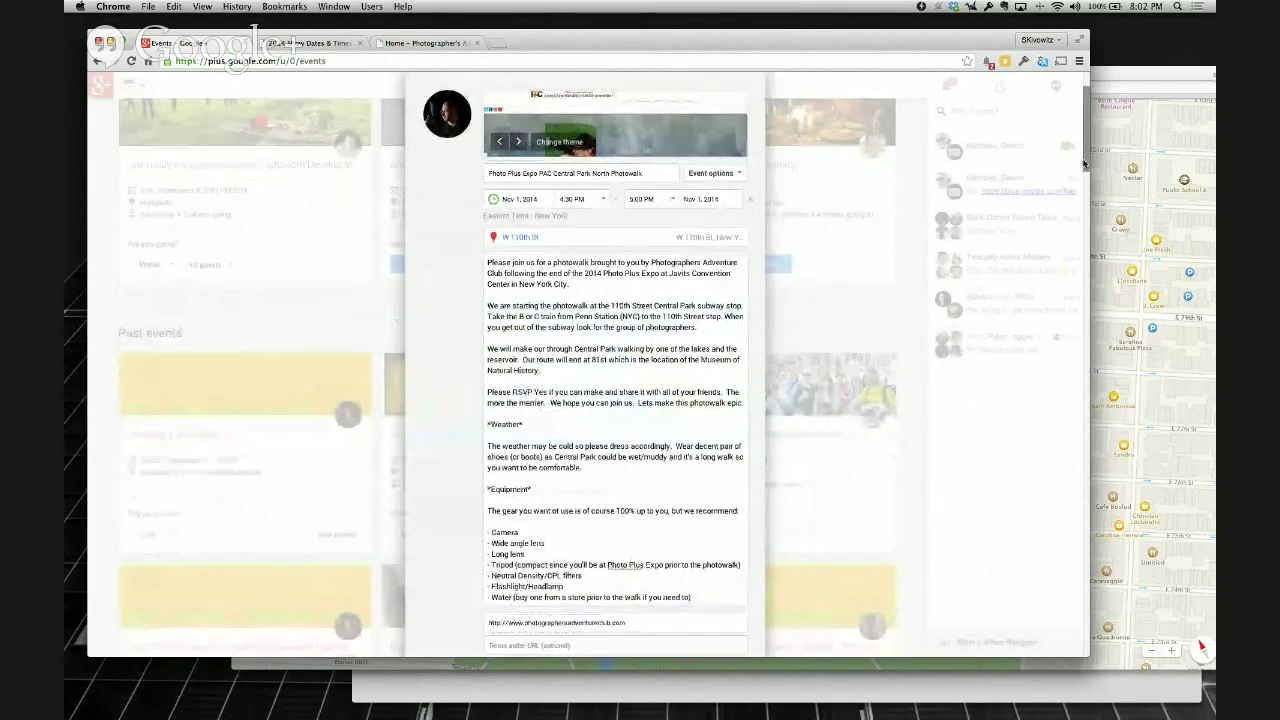
Select the entire event description and send the public invitation to publish the event
drag(1086, 146, 1086, 186)
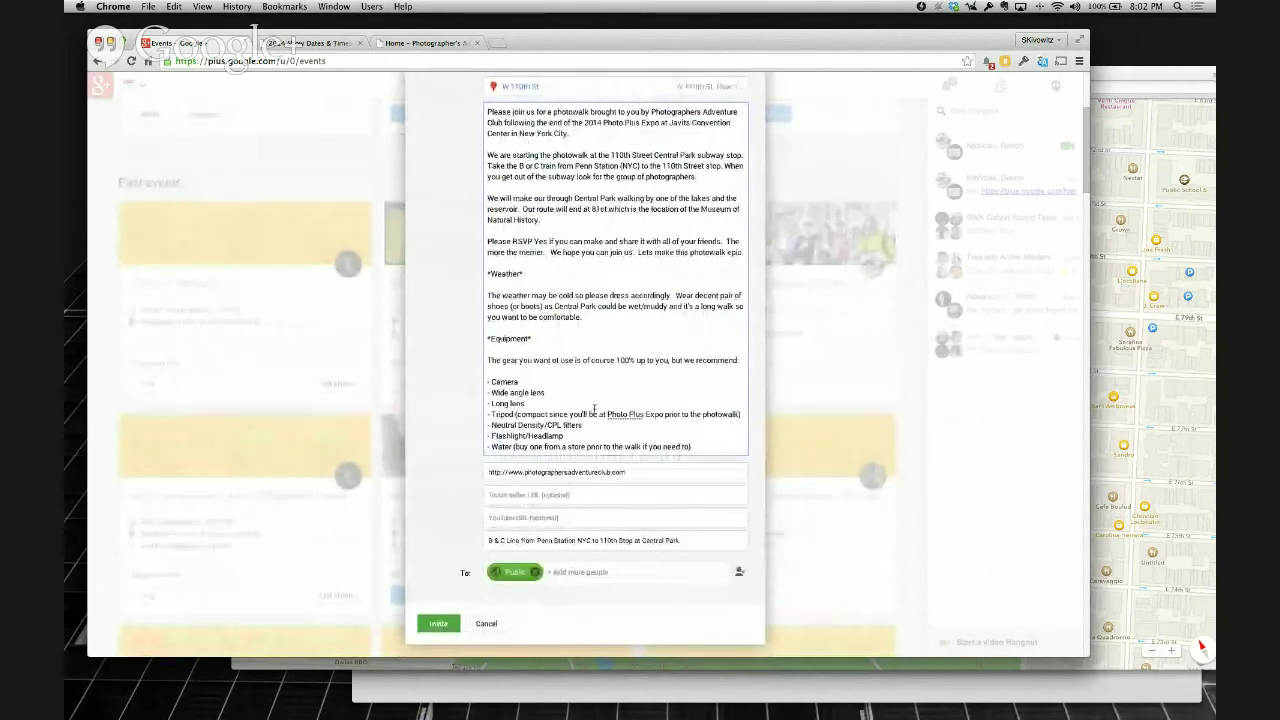
key(super+a)
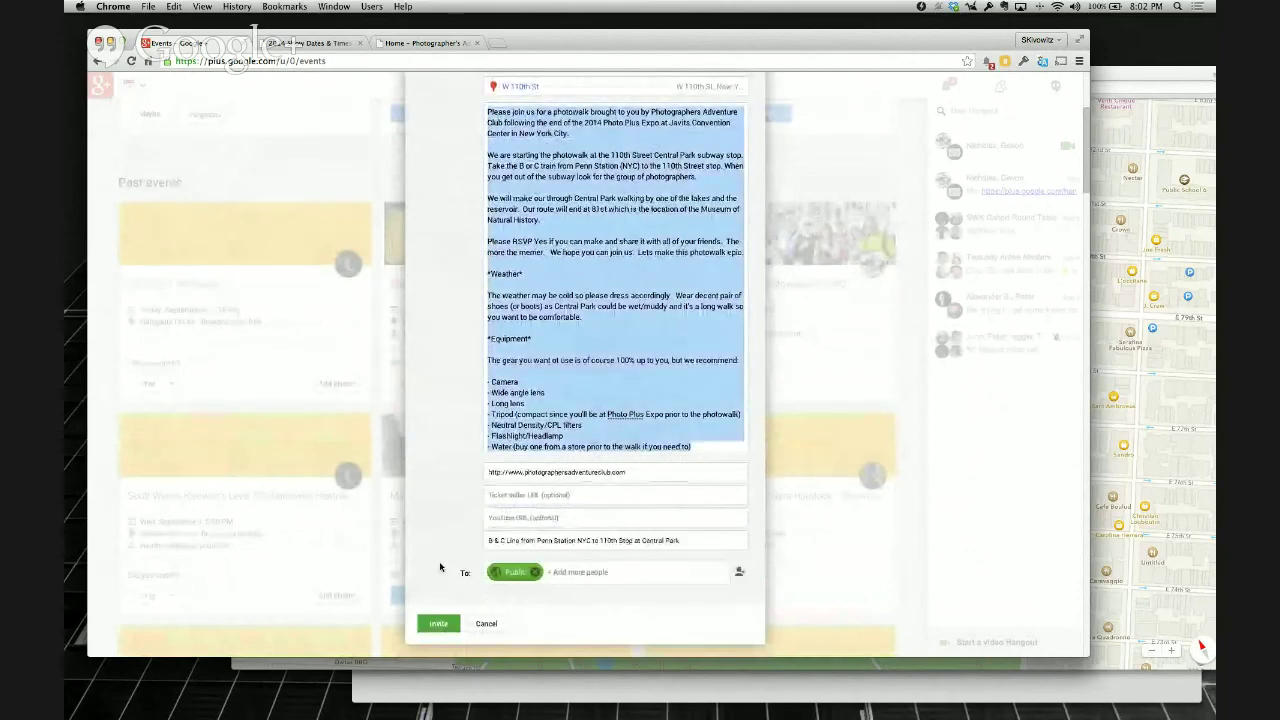
click(449, 617)
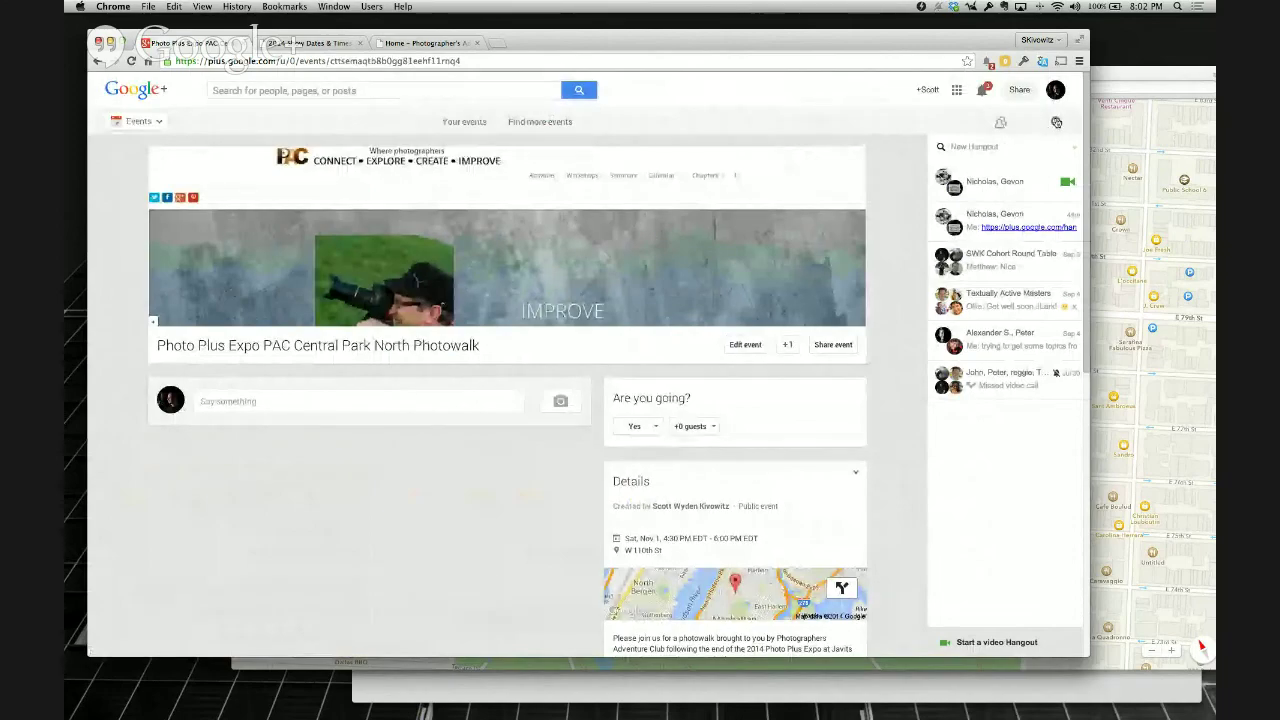
Hide the Hangouts list and examine the published event's details, guest count choices and event actions
click(1055, 121)
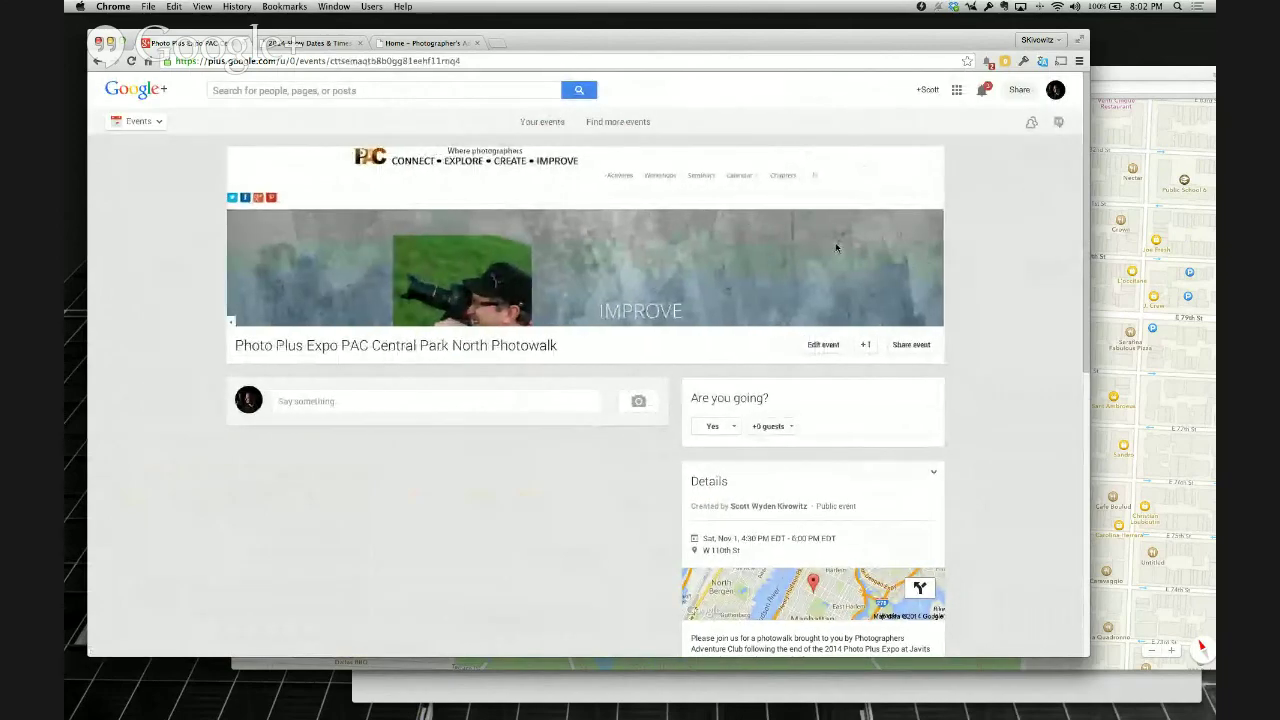
scroll(1079, 191, down, 5)
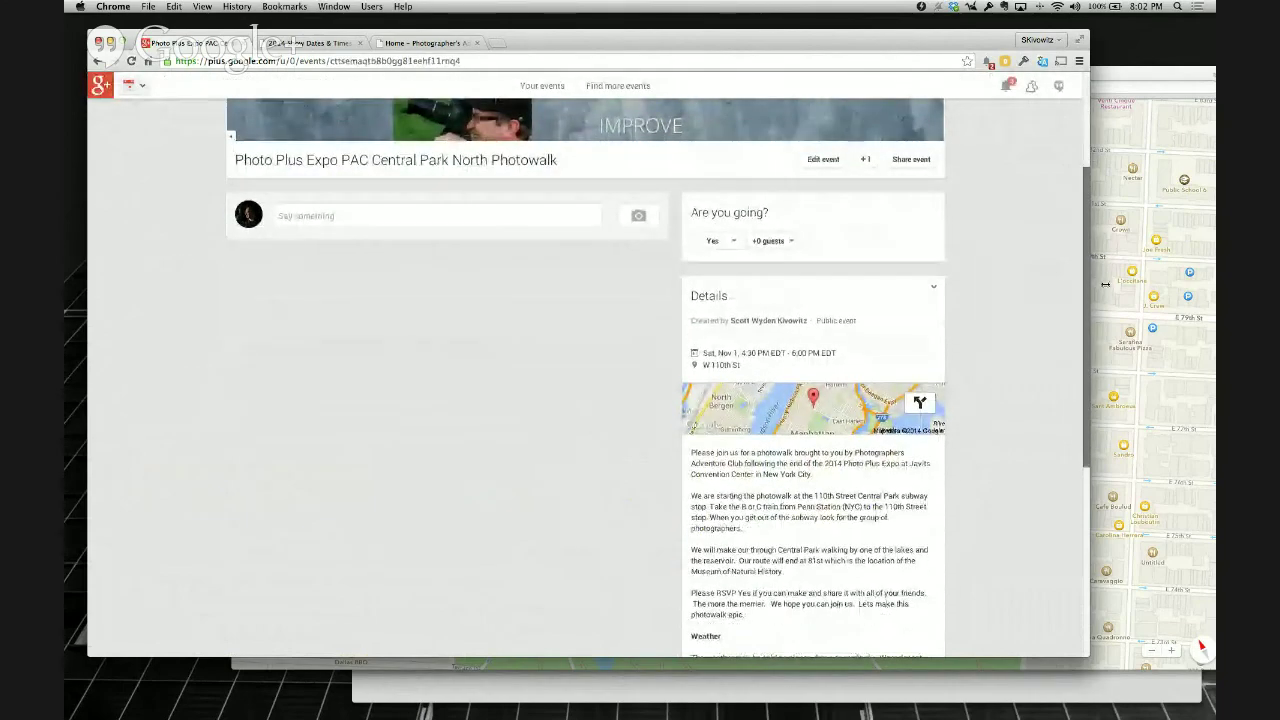
scroll(1089, 284, down, 1)
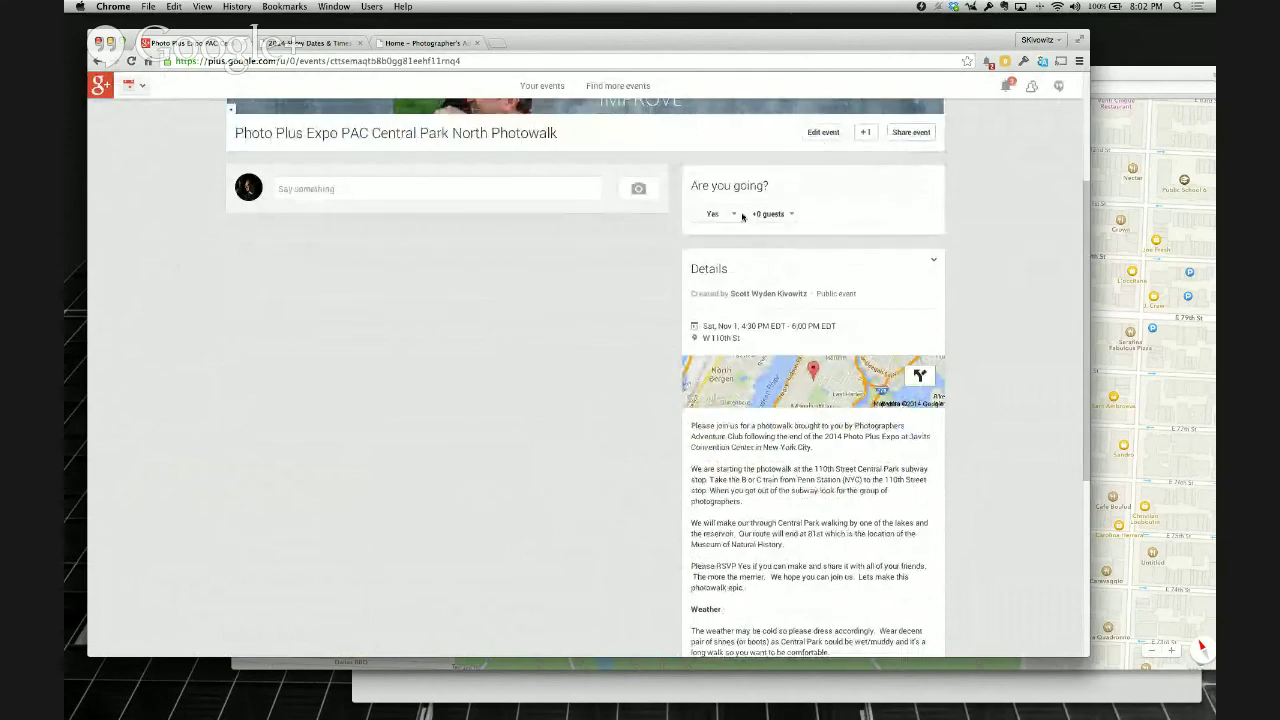
click(780, 215)
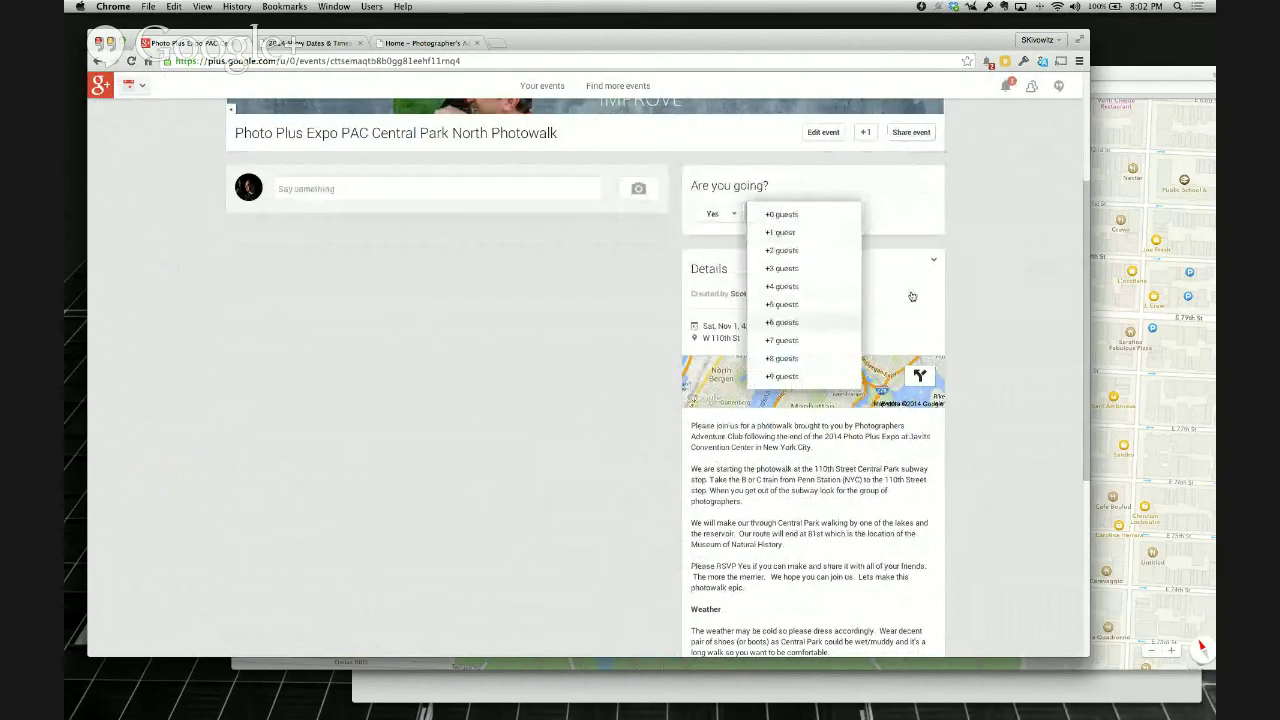
click(965, 261)
click(935, 261)
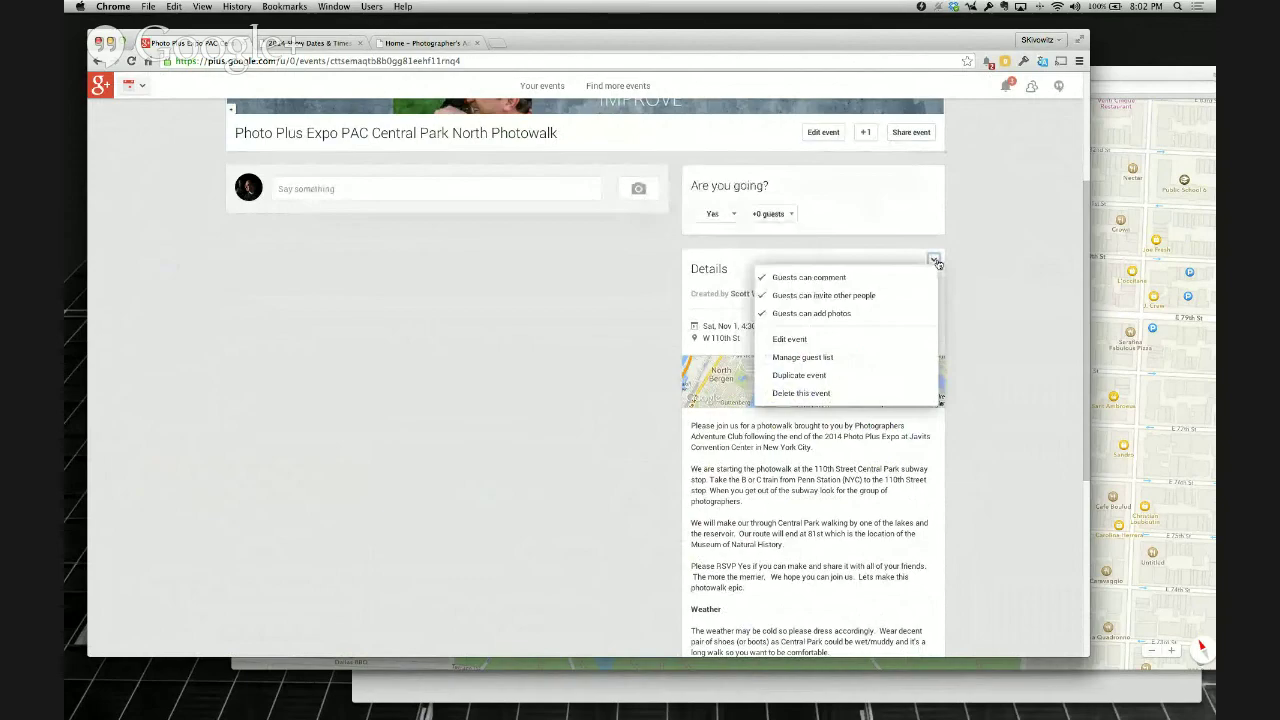
Close the event's action list and view the event's title and guest activity
click(1063, 362)
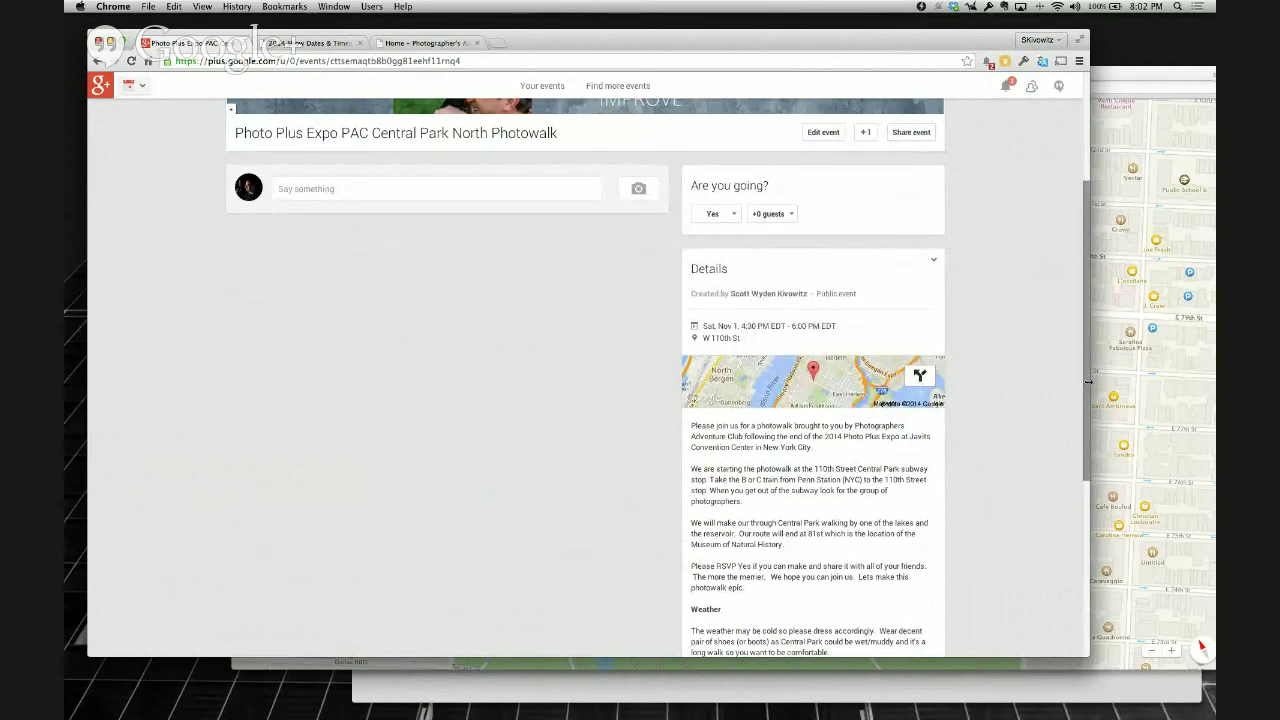
drag(1087, 392, 922, 204)
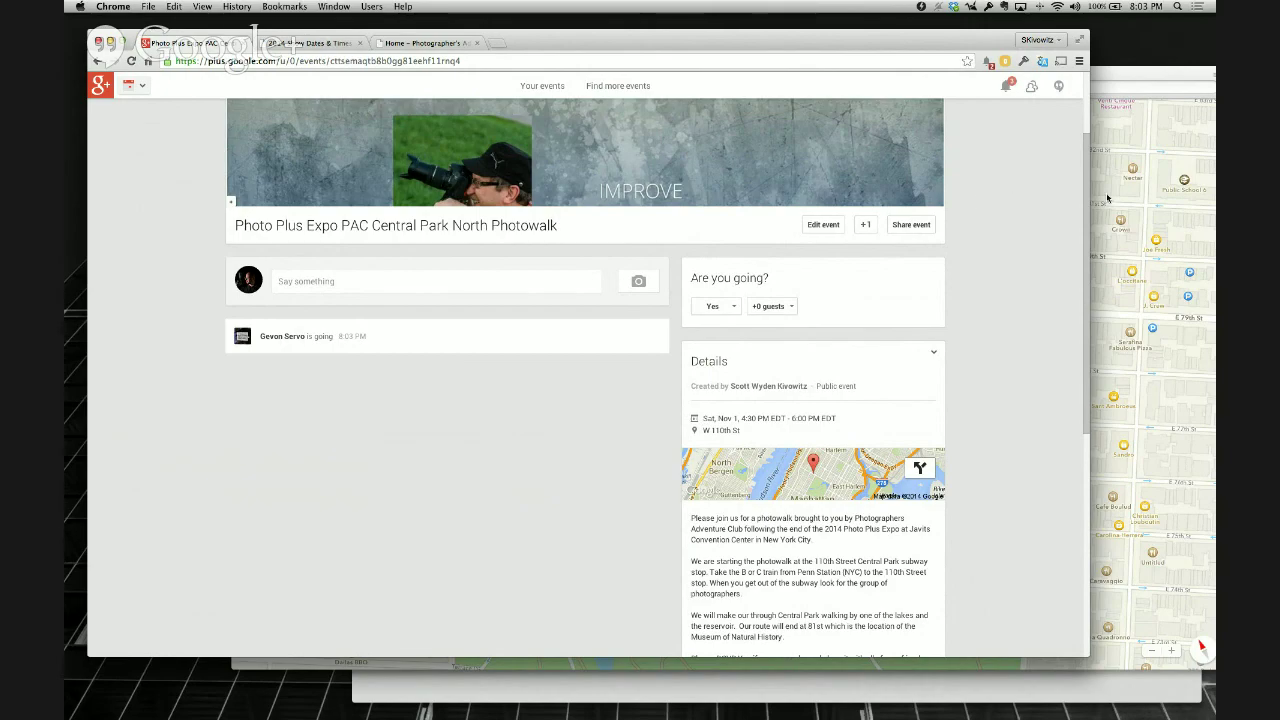
Switch to Maps, examine Central Park's paths between the reservoir and the American Museum of Natural History, and return to the event page in Chrome
click(1106, 82)
scroll(720, 237, up, 10)
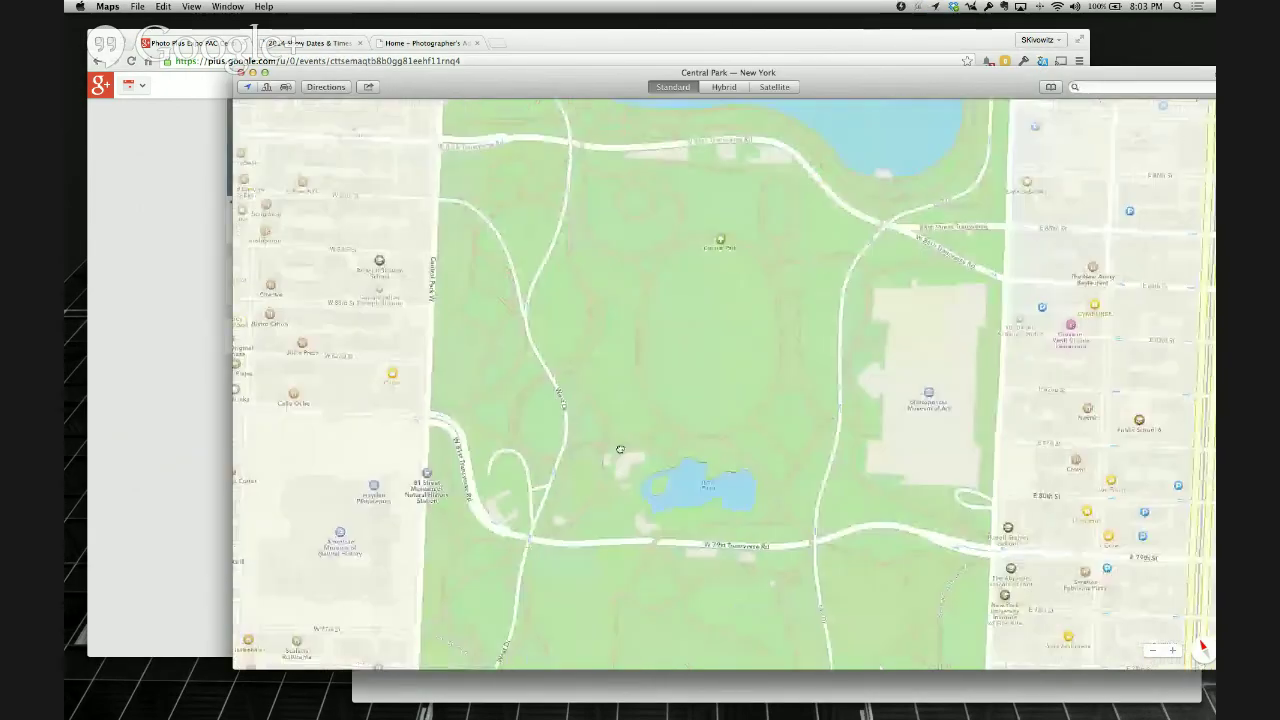
scroll(500, 126, down, 10)
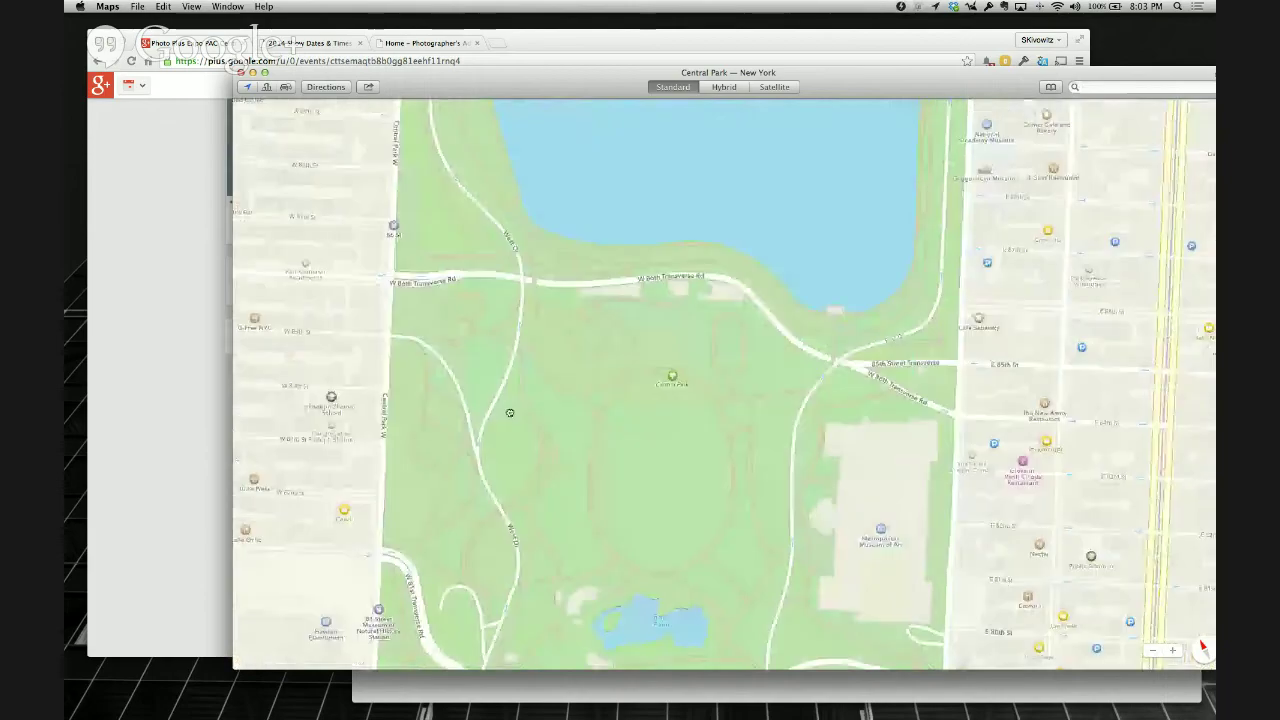
scroll(466, 402, right, 3)
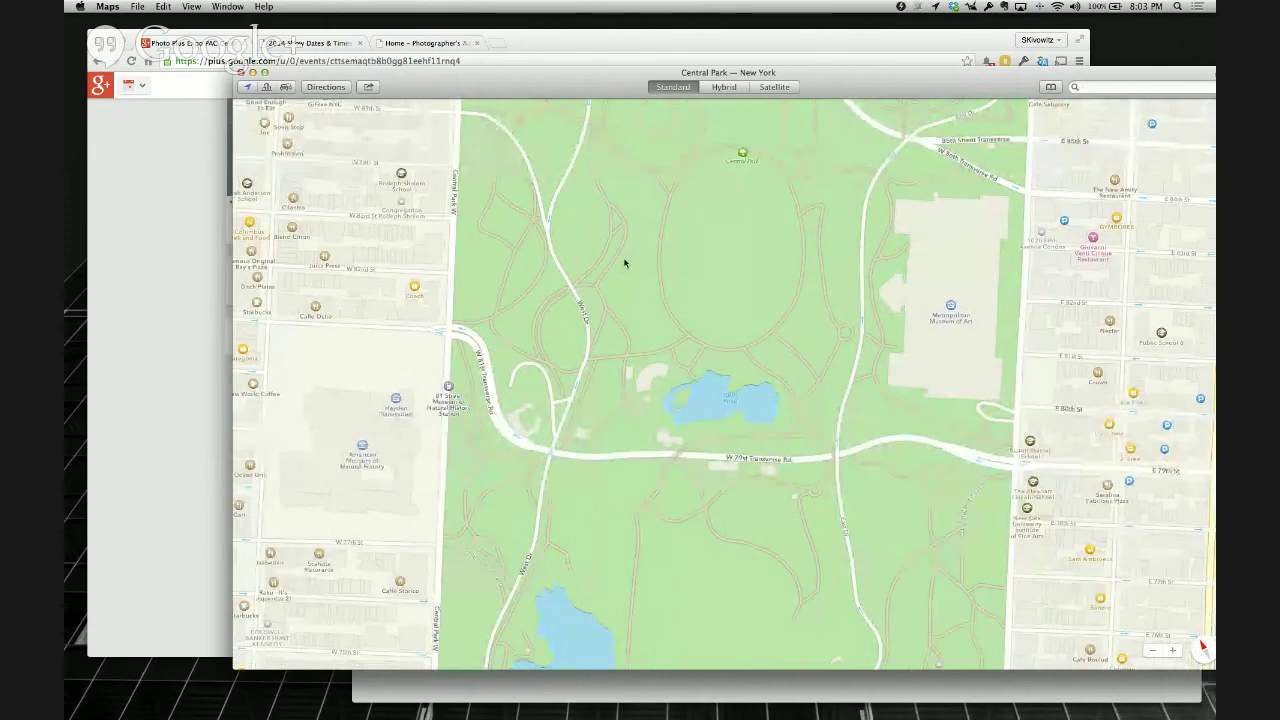
scroll(653, 248, up, 5)
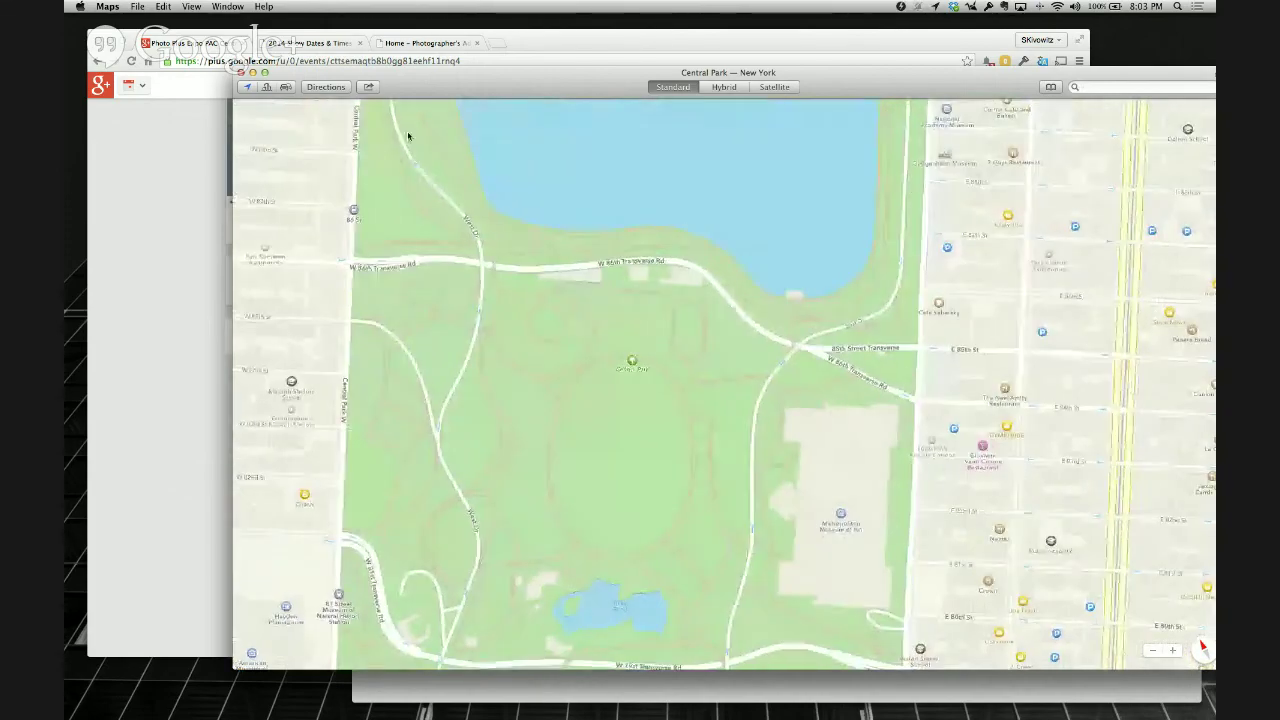
scroll(700, 272, up, 5)
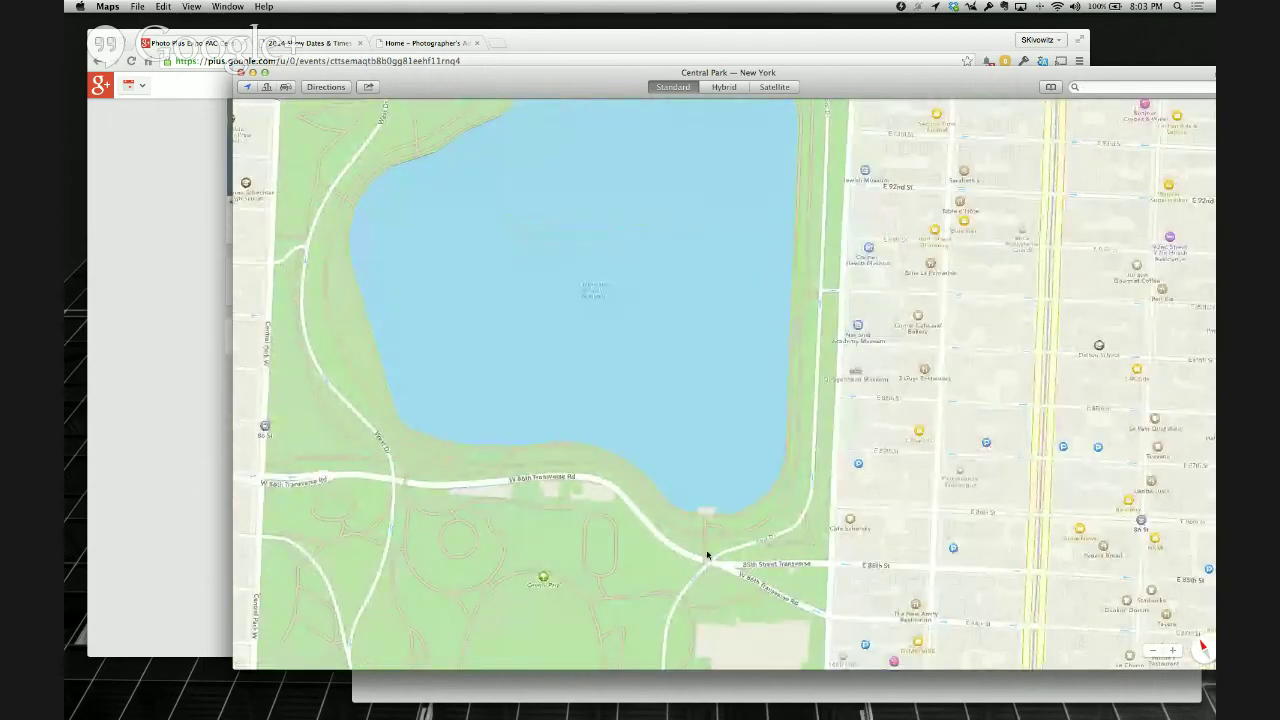
scroll(707, 555, down, 8)
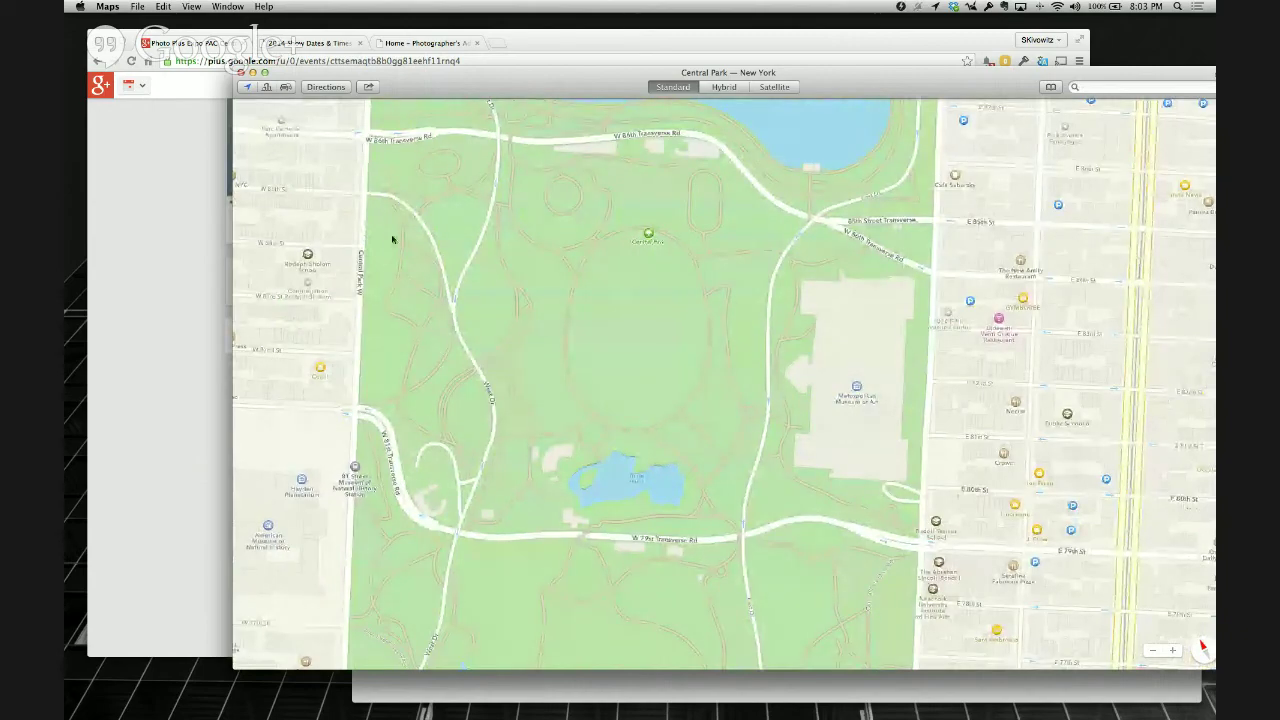
drag(370, 337, 397, 299)
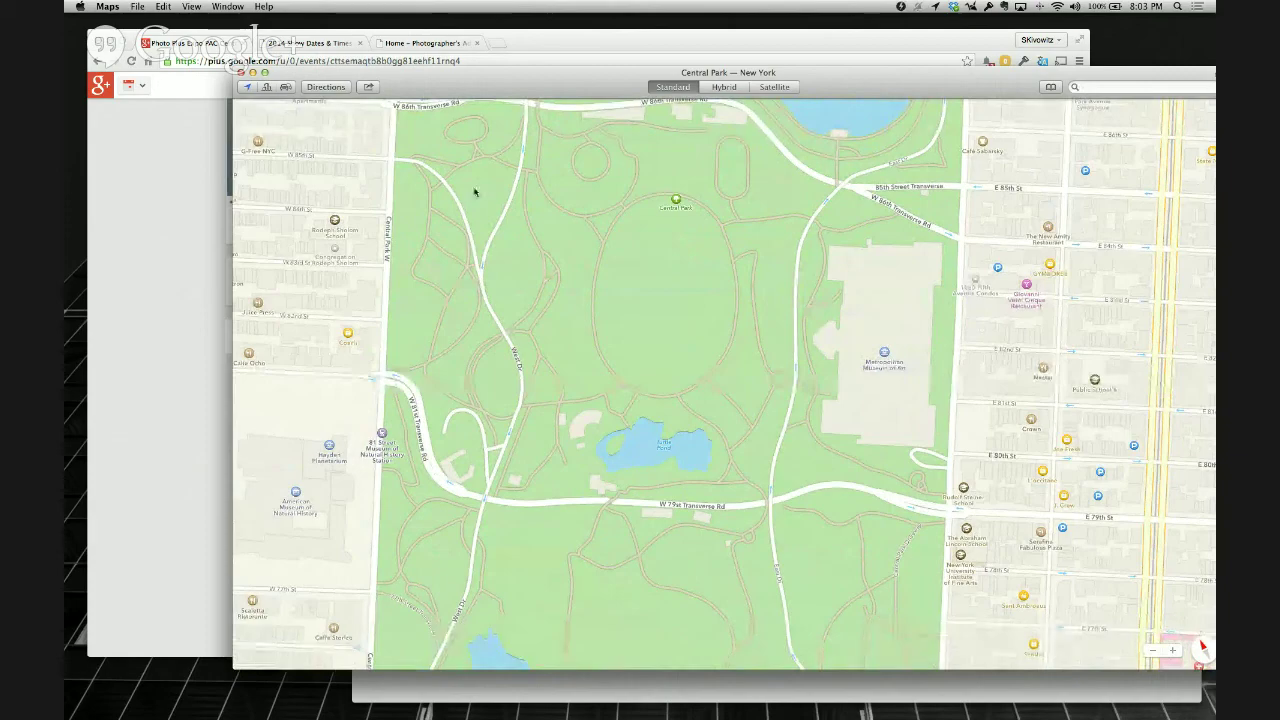
scroll(470, 308, up, 3)
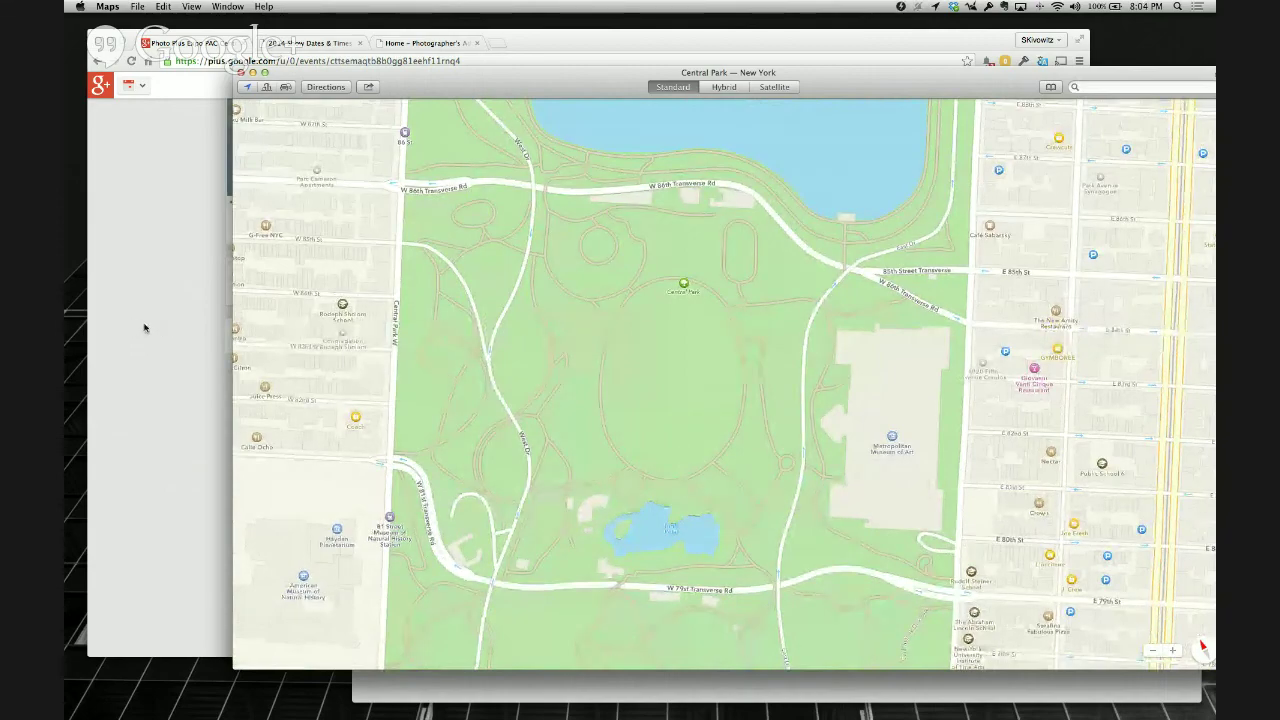
scroll(388, 338, up, 3)
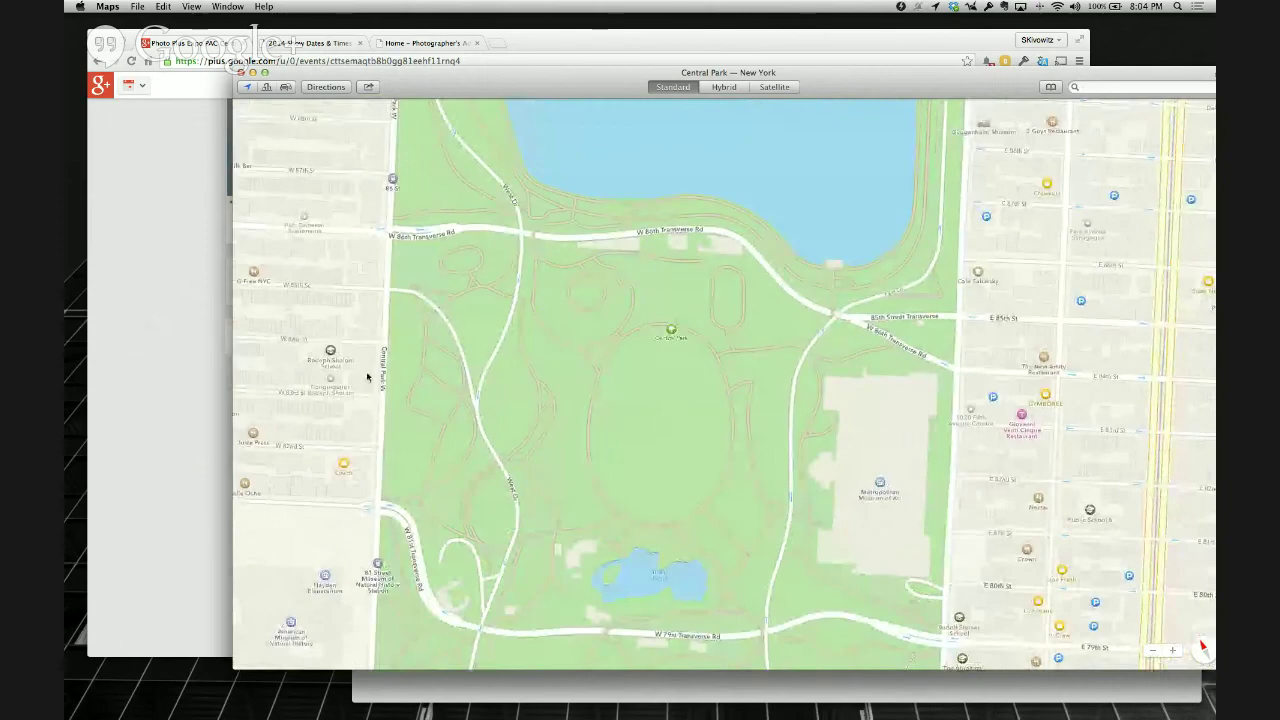
click(161, 329)
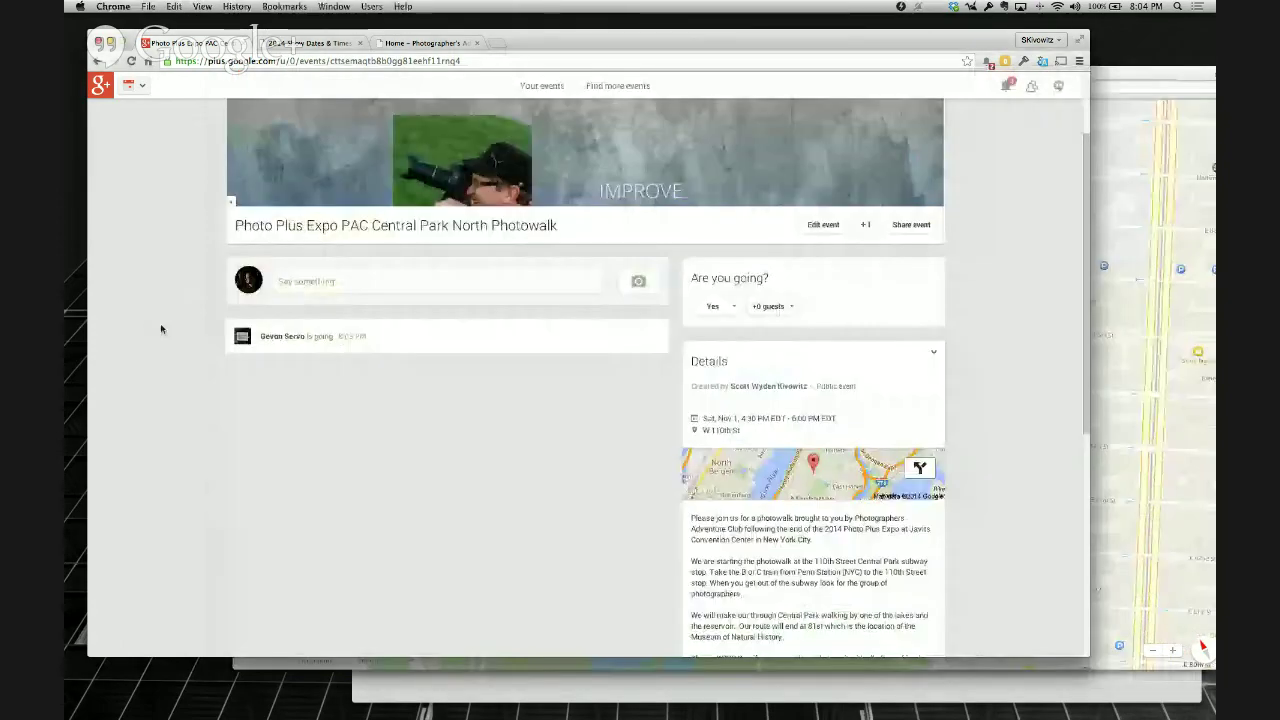